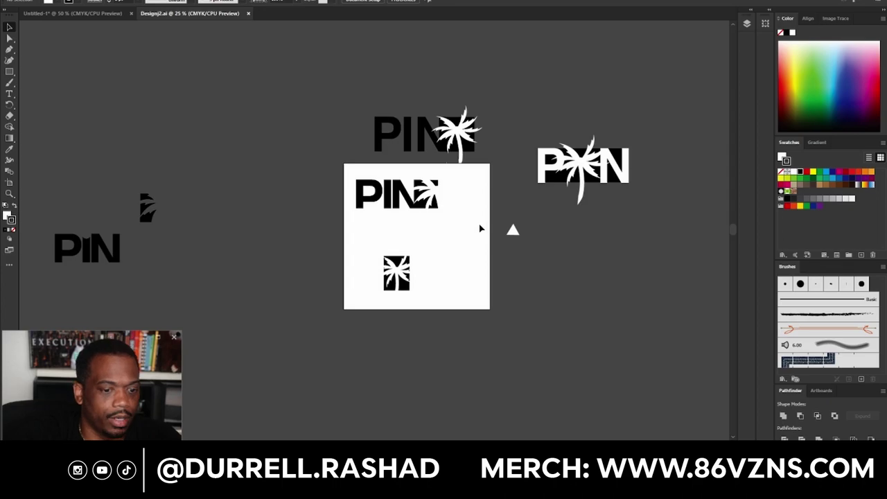
Copy the white palm tree and its black block from the PIN logo in Designj2.ai into the Untitled-1 document.
drag(418, 167, 419, 168)
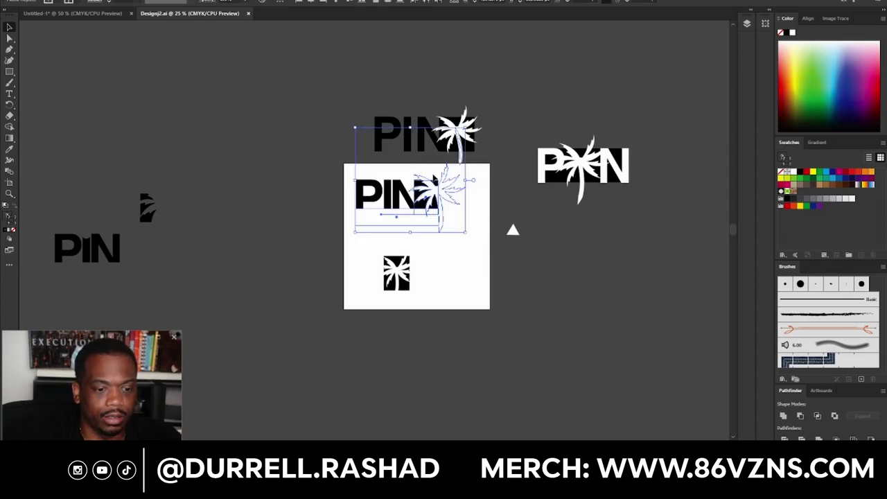
shift+click(369, 203)
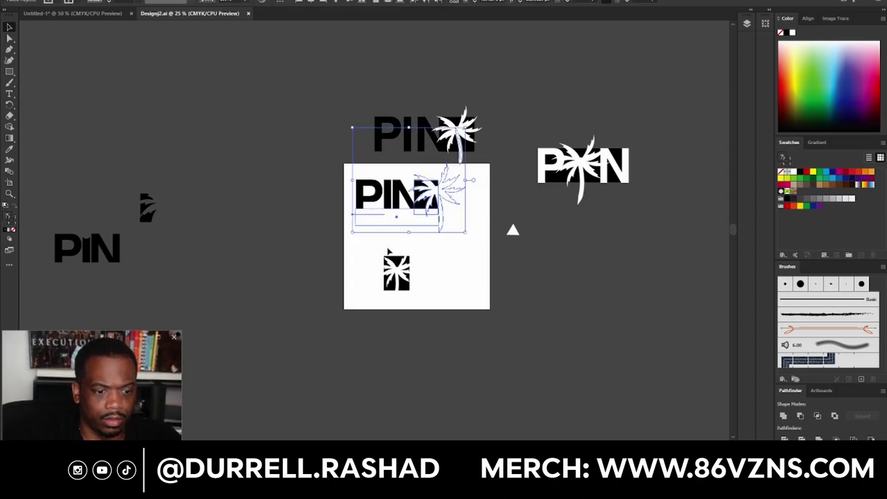
shift+click(370, 216)
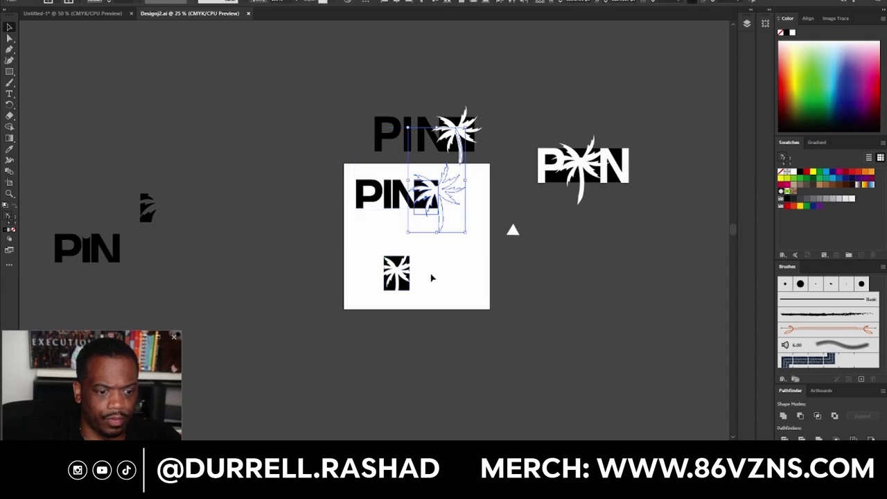
shift+click(461, 155)
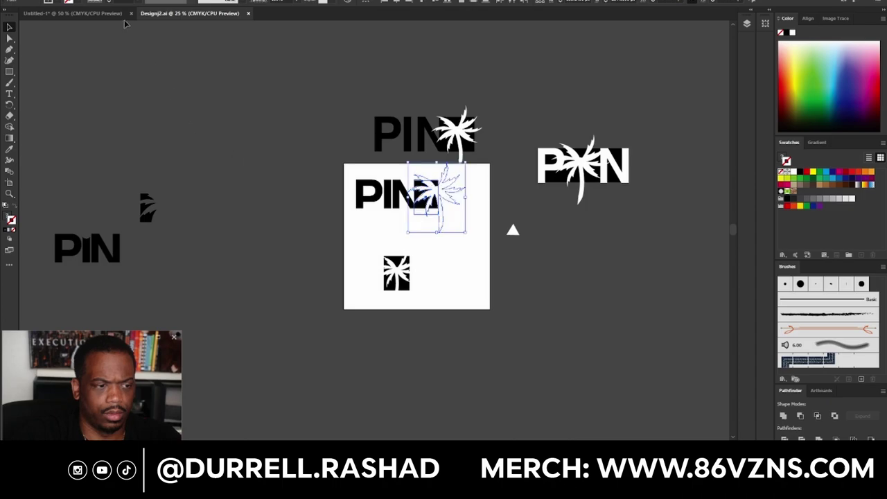
key(ctrl+Tab)
key(ctrl+v)
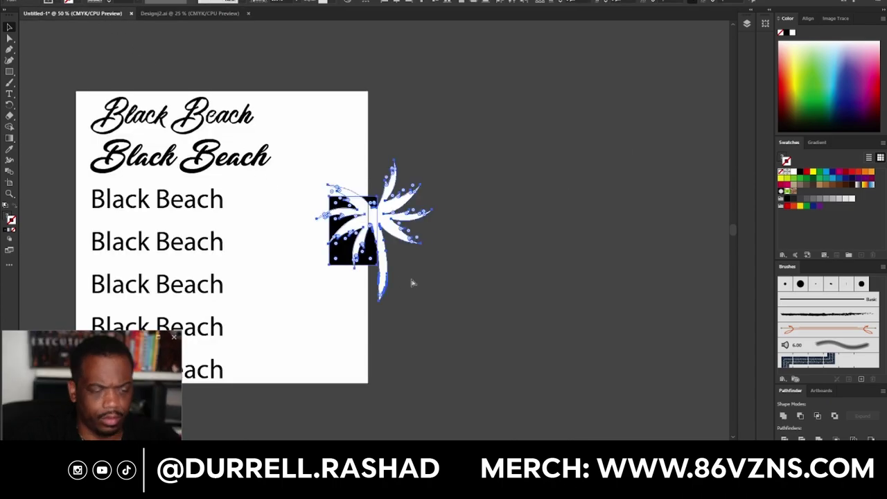
Move the pasted palm graphic onto the artboard beside the plain Black Beach lines and nudge it slightly left.
drag(371, 239, 313, 259)
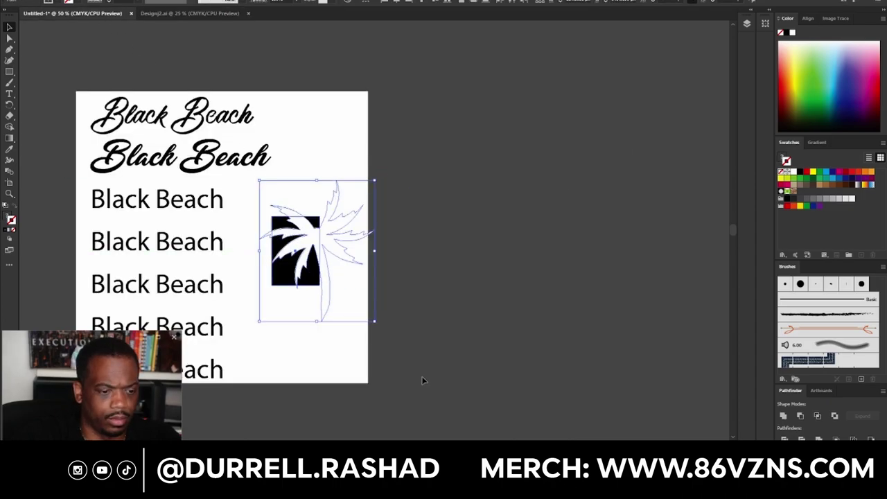
click(281, 346)
scroll(278, 330, up, 1)
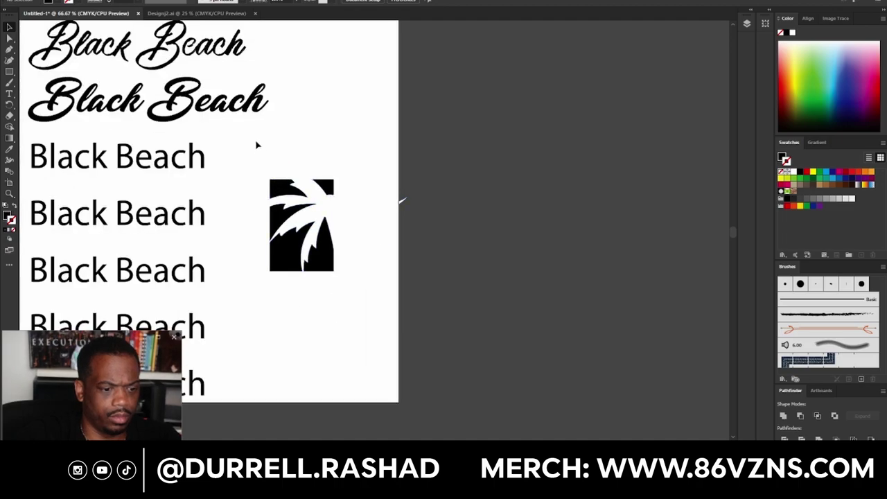
drag(257, 143, 414, 345)
key(Left)
key(Left)
key(Left)
key(Left)
key(Left)
key(Left)
key(Left)
key(Left)
key(Left)
key(Left)
key(Left)
key(Left)
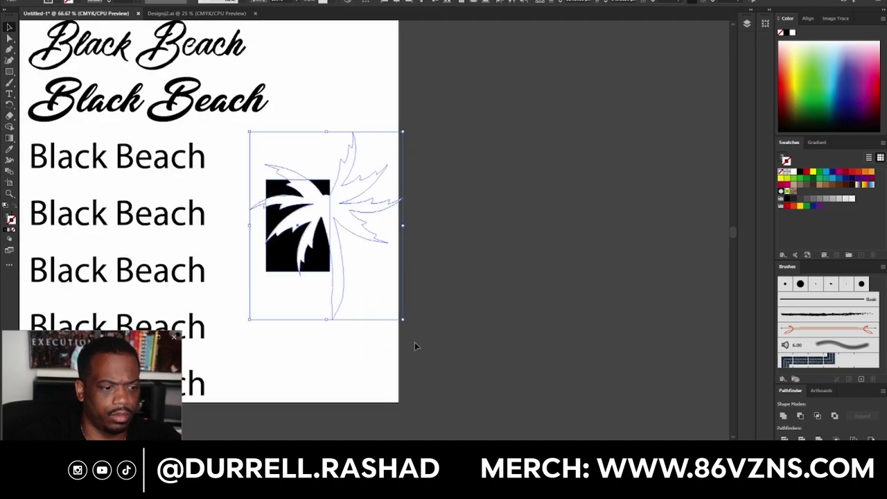
Go back to Designj2.ai, copy the tilted white palm tree over the white PIN logo, and close that document.
key(ctrl+Tab)
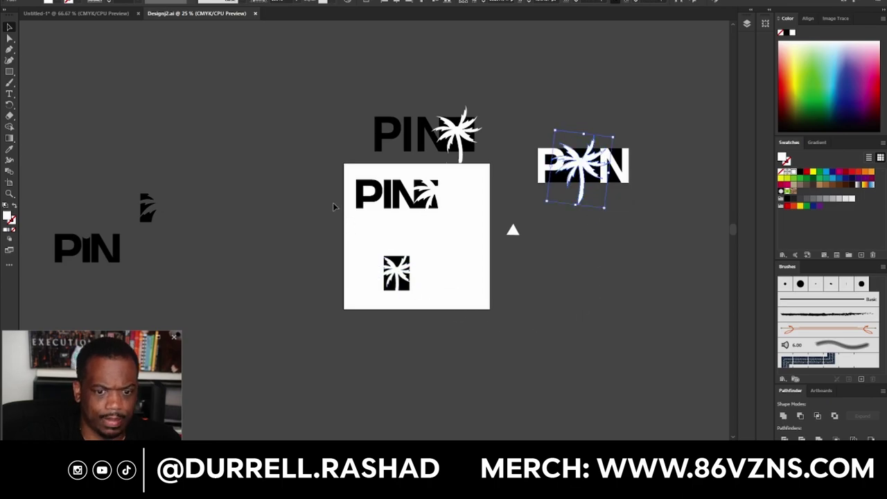
click(364, 235)
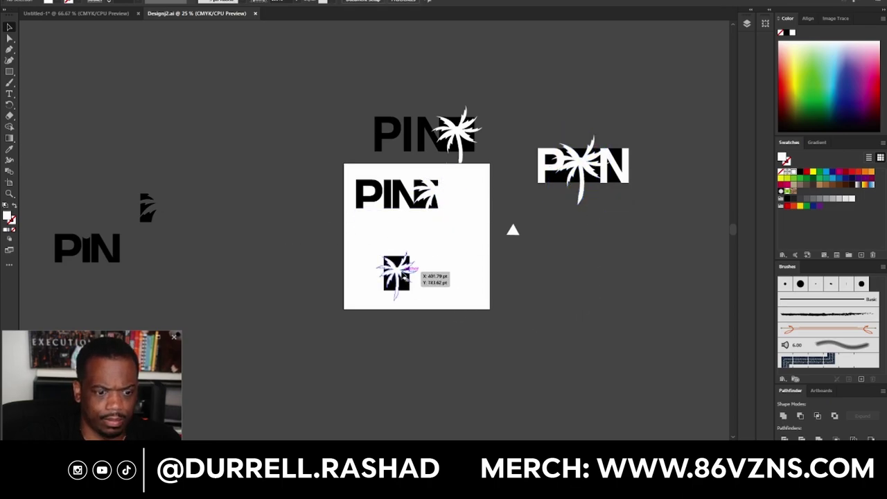
scroll(431, 291, down, 1)
alt+scroll(270, 270, down, 1)
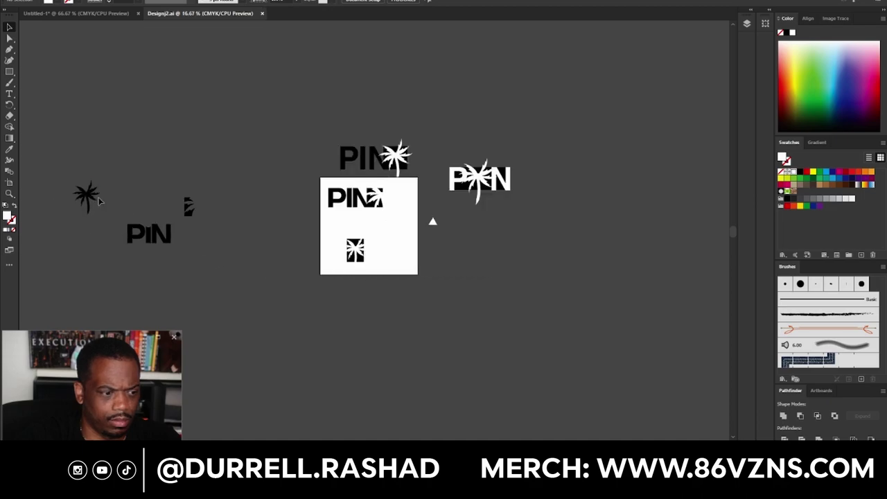
click(262, 14)
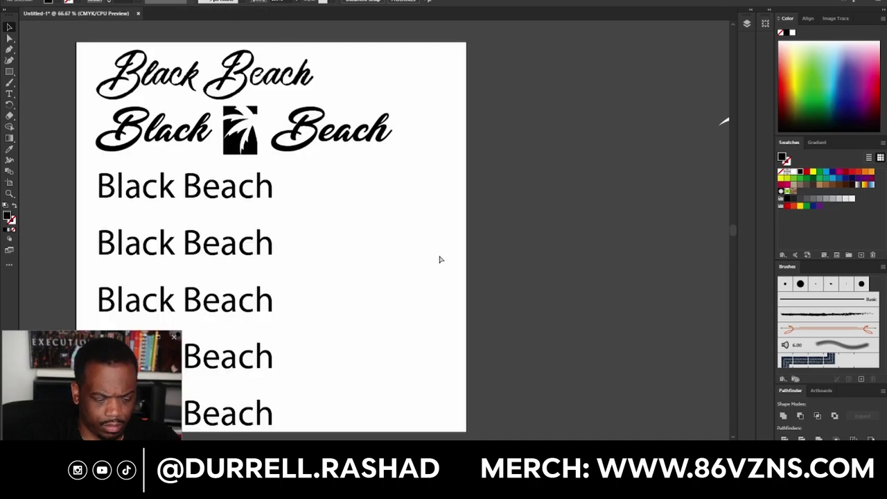
Paste the palm tree into the Black Beach document and fill it black.
key(ctrl+v)
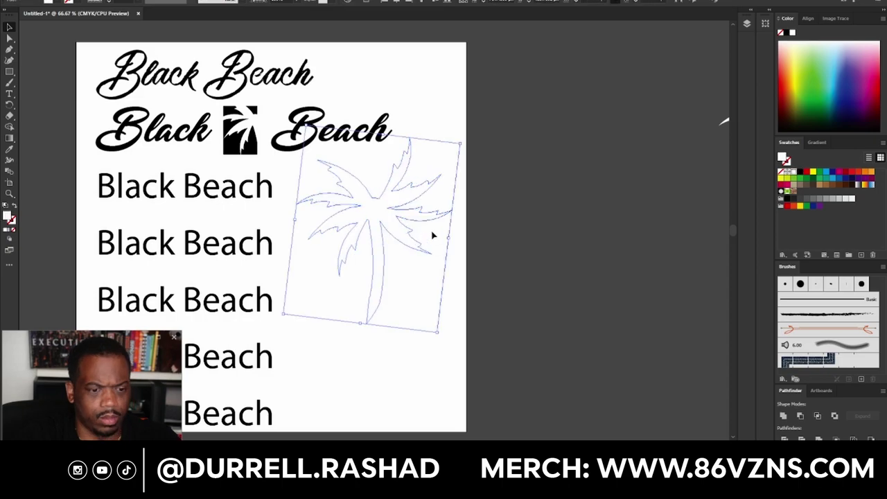
click(800, 172)
click(600, 294)
click(380, 207)
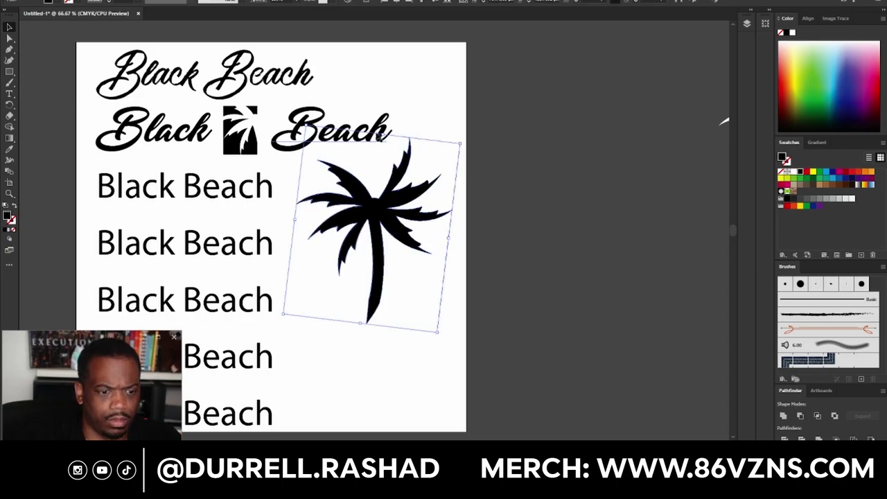
Scale the black palm tree down to about half size and move it off the artboard's right side.
drag(460, 144, 406, 242)
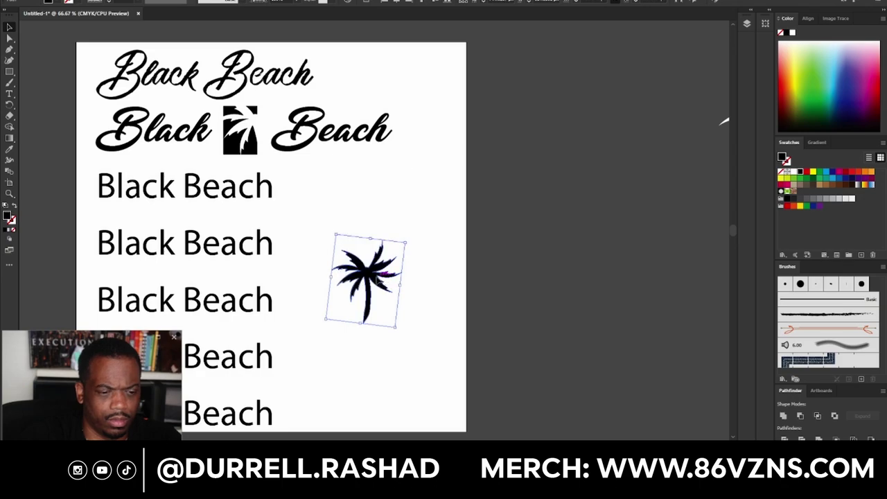
drag(388, 276, 576, 182)
click(574, 263)
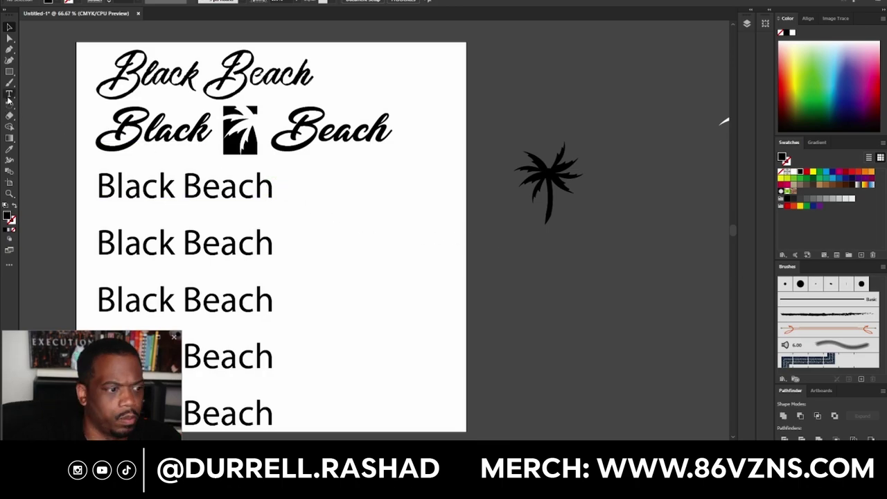
Draw a wide, flat ellipse over the palm trunk's base and fill it with the dark grey sampled from the canvas background.
drag(11, 72, 43, 86)
drag(503, 207, 607, 232)
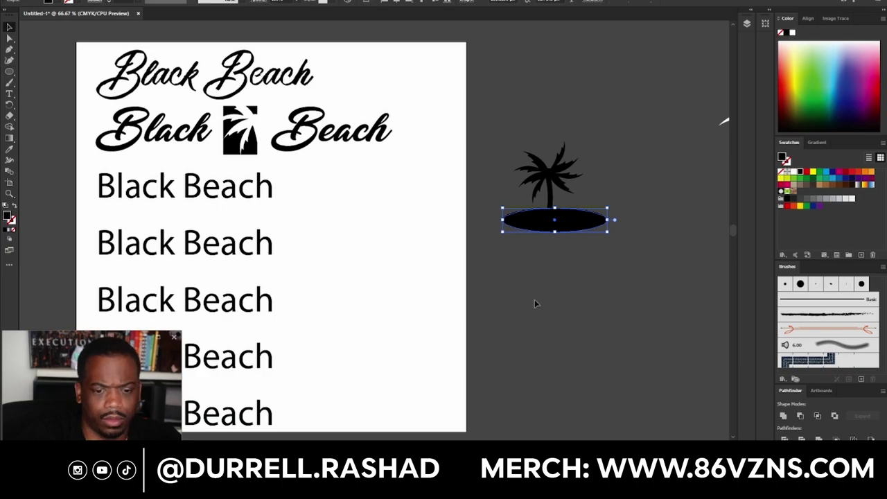
click(9, 145)
click(557, 337)
click(9, 26)
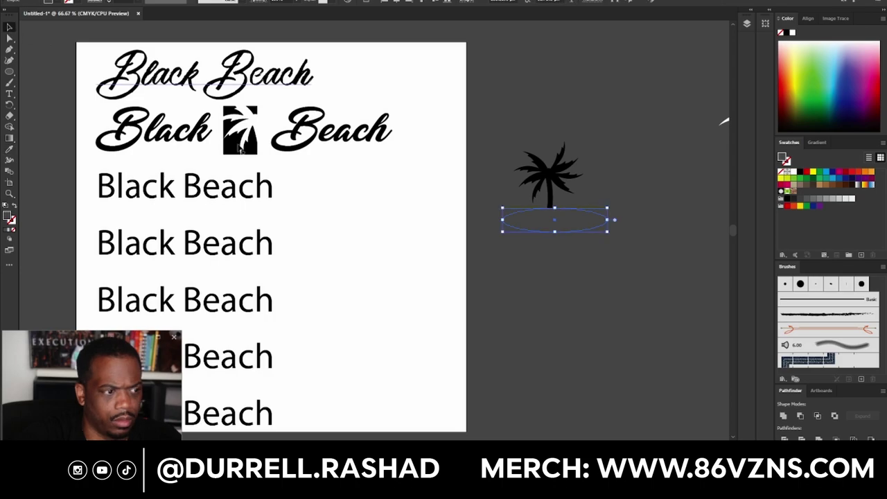
click(662, 329)
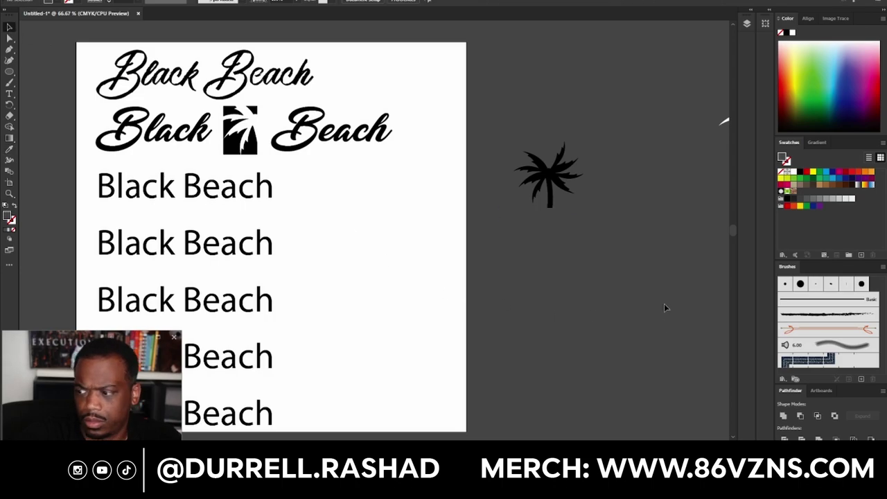
Move the palm tree and ellipse onto the artboard below the script Beach word and fill the ellipse white.
scroll(574, 198, up, 1)
drag(559, 241, 556, 239)
drag(440, 123, 338, 273)
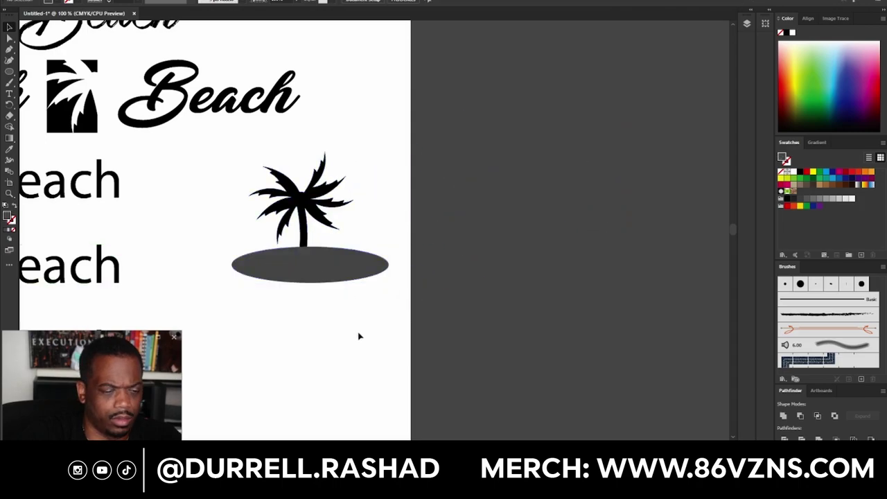
click(304, 278)
click(793, 172)
click(475, 293)
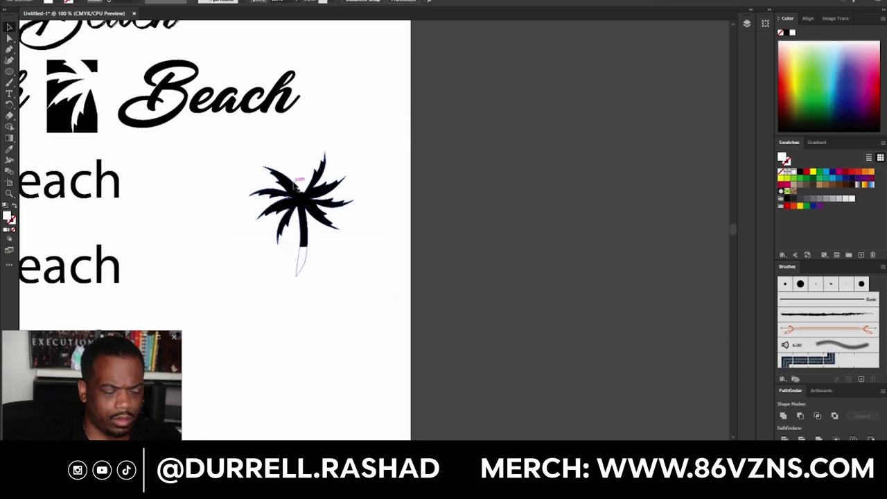
Rotate the palm tree a few degrees clockwise so its trunk leans above the ellipse.
click(303, 199)
drag(357, 153, 410, 182)
click(333, 299)
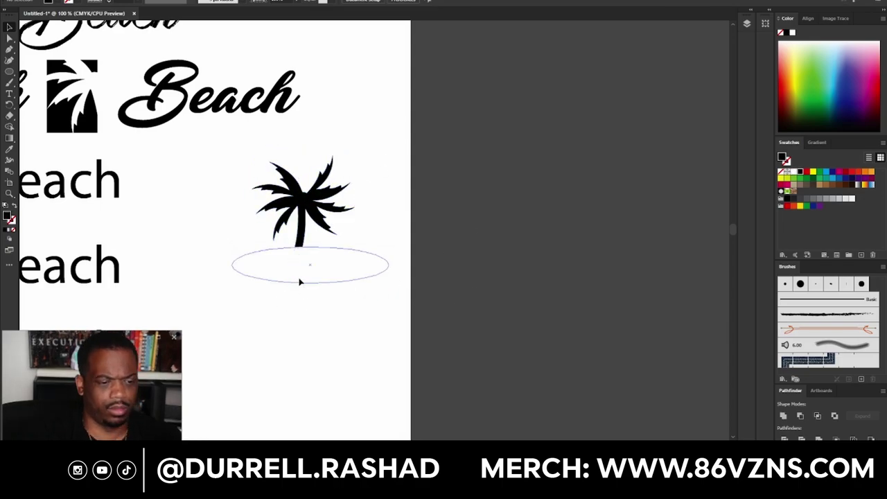
Duplicate the white ellipse and place the copy exactly over the original at the trunk's base.
click(300, 282)
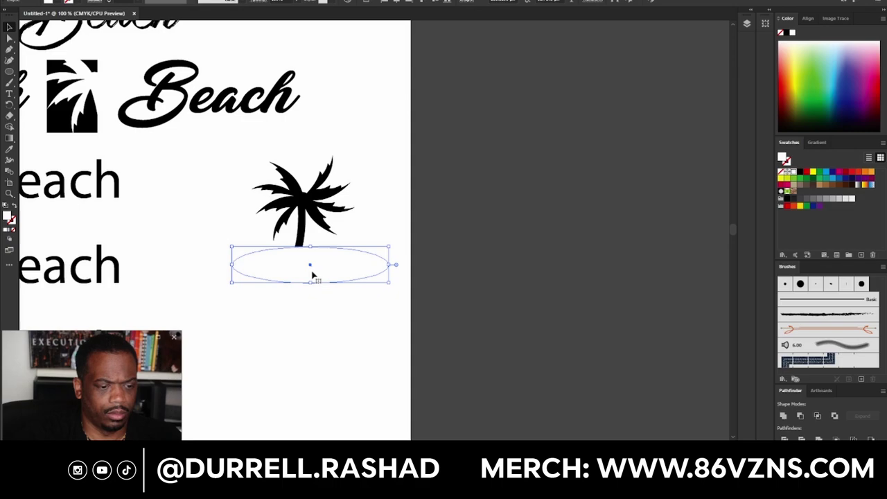
key(ctrl+c)
key(ctrl+v)
drag(404, 236, 339, 283)
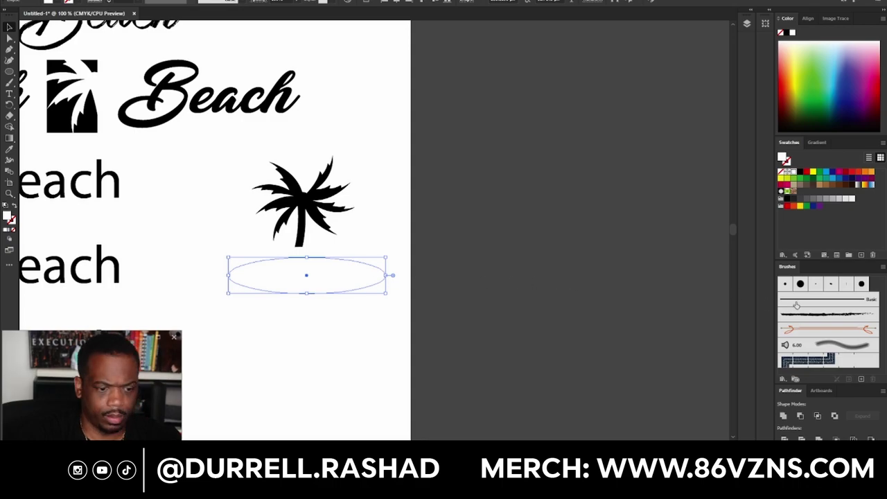
drag(357, 280, 360, 269)
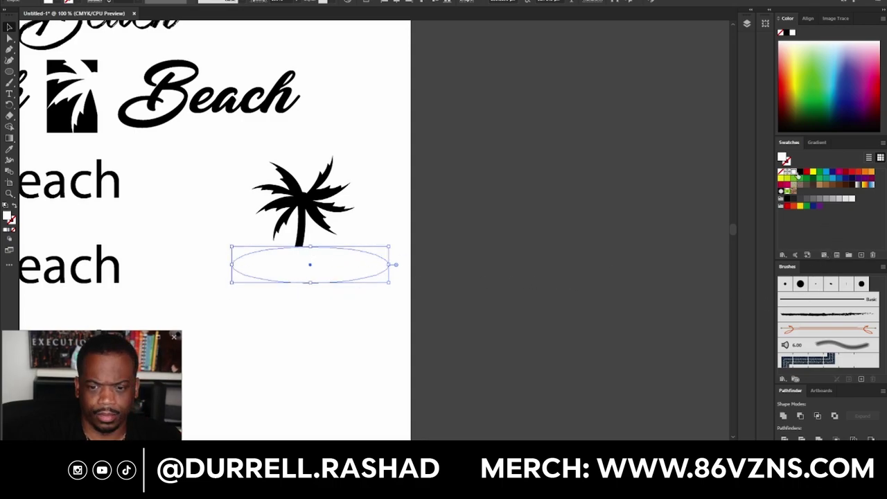
Fill one stacked ellipse black and shift the white one slightly down to leave a thin curved ground line.
click(799, 172)
click(517, 284)
drag(310, 282, 316, 275)
click(477, 354)
click(287, 280)
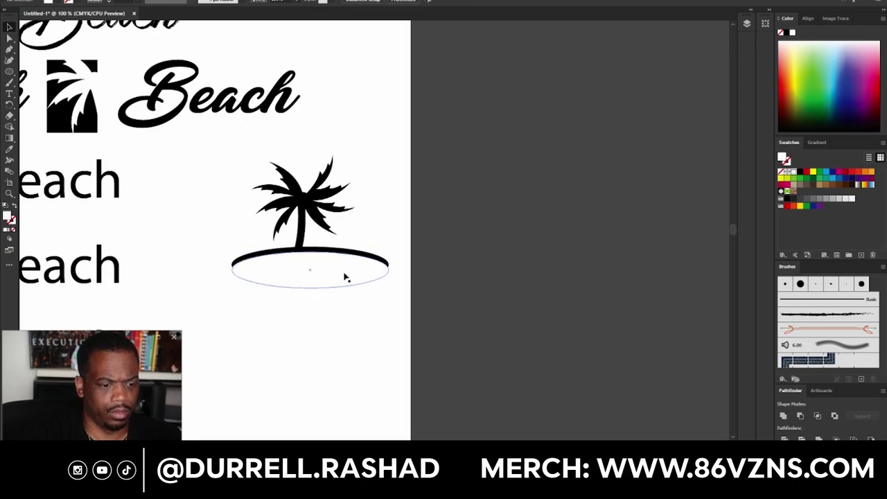
Align the palm tree and both ellipses on a common vertical centre line.
click(298, 229)
drag(204, 182, 406, 316)
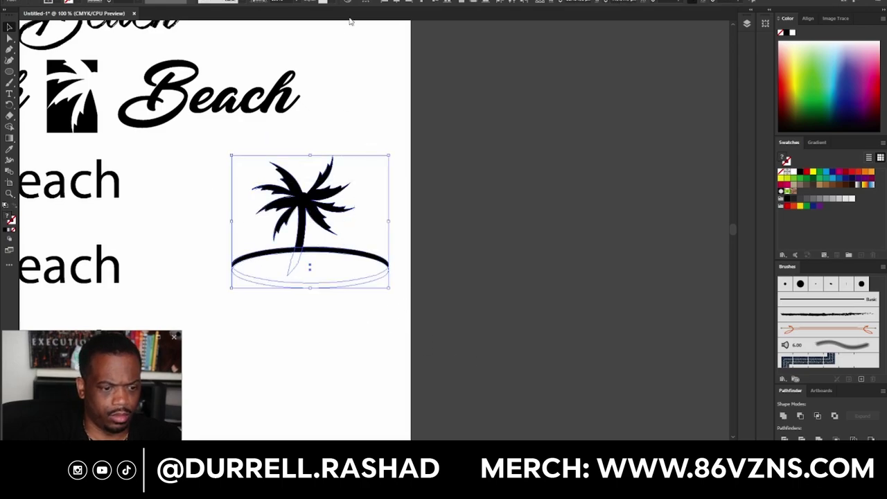
click(478, 269)
Scale both ground ellipses down together, keeping their upper edge in place, to about the width of the palm's crown.
click(284, 267)
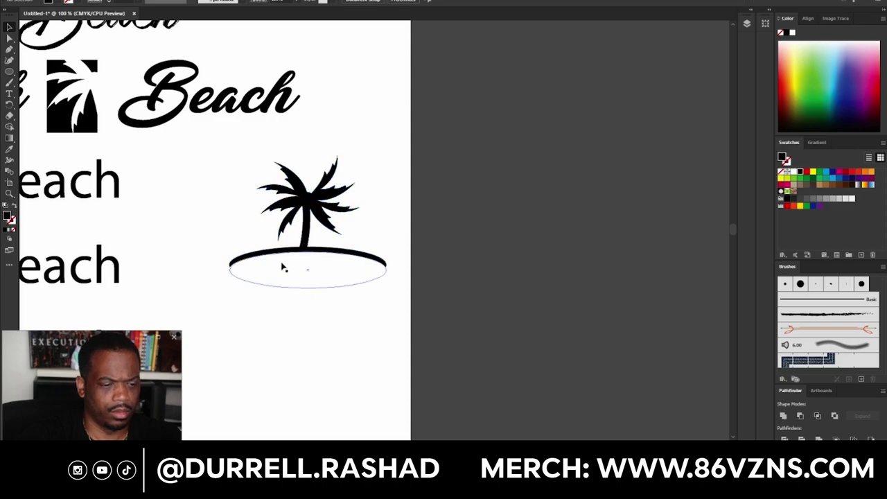
scroll(284, 267, up, 2)
shift+click(398, 241)
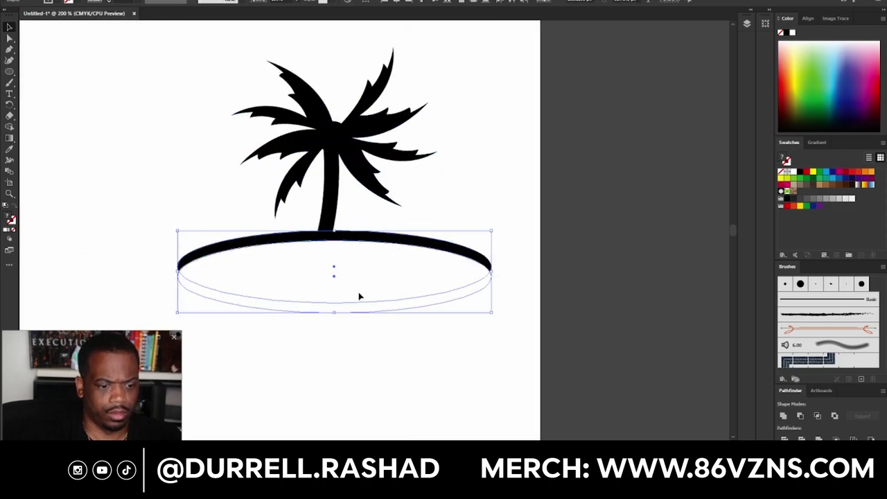
drag(334, 314, 333, 284)
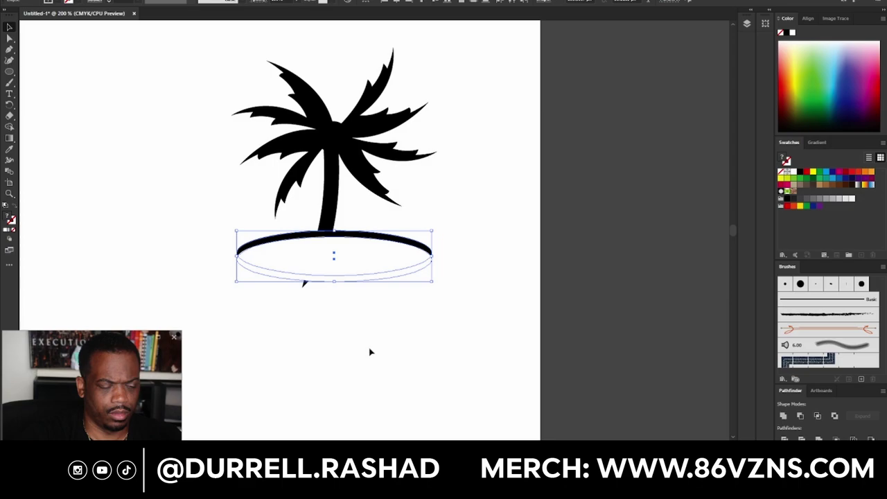
click(392, 382)
Enlarge only the white ellipse beyond the black one so the ground line tapers to points and the trunk tip is hidden.
click(339, 273)
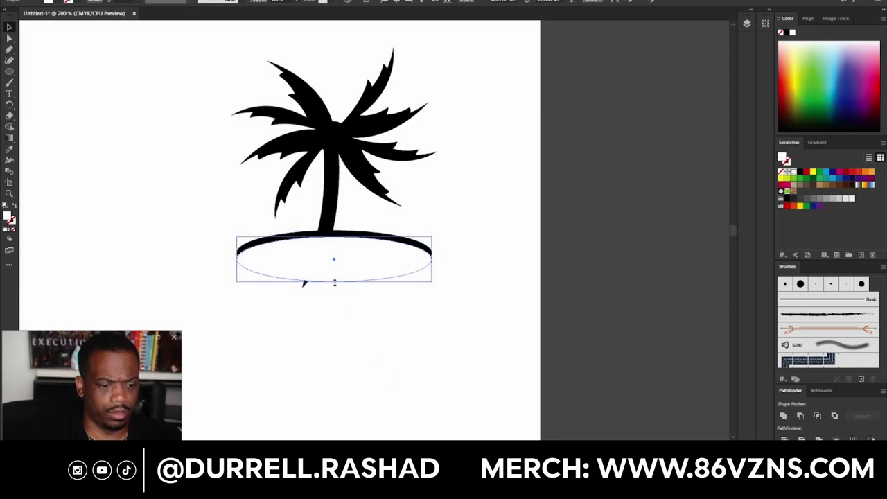
click(378, 349)
click(360, 279)
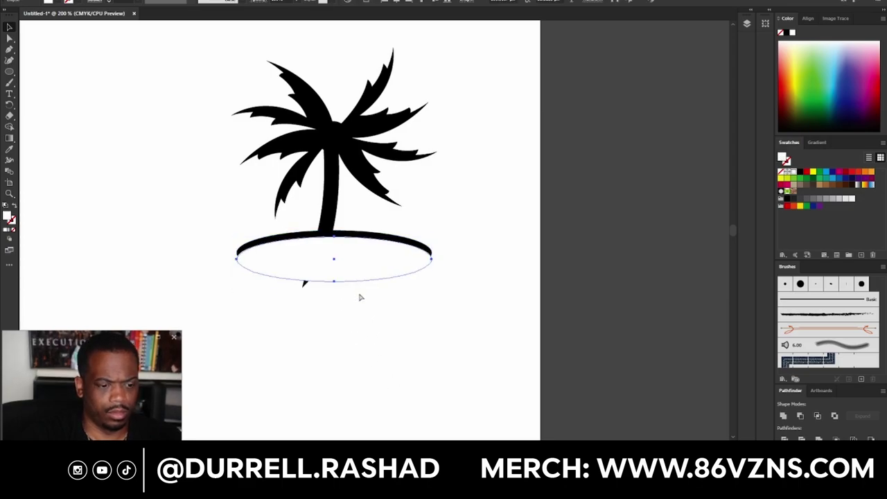
click(338, 281)
drag(334, 283, 335, 287)
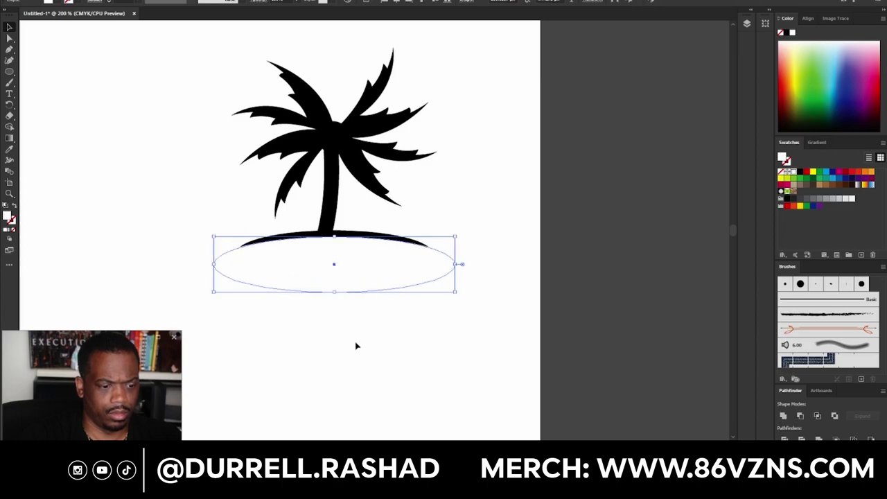
click(362, 357)
Try turning both ground ellipses upside down and nudging them up towards the palm trunk.
scroll(362, 354, down, 1)
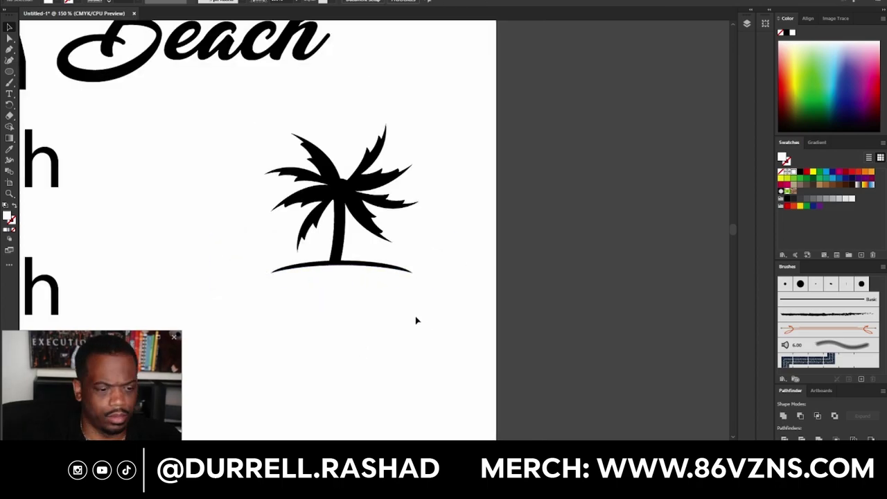
click(389, 269)
shift+click(389, 283)
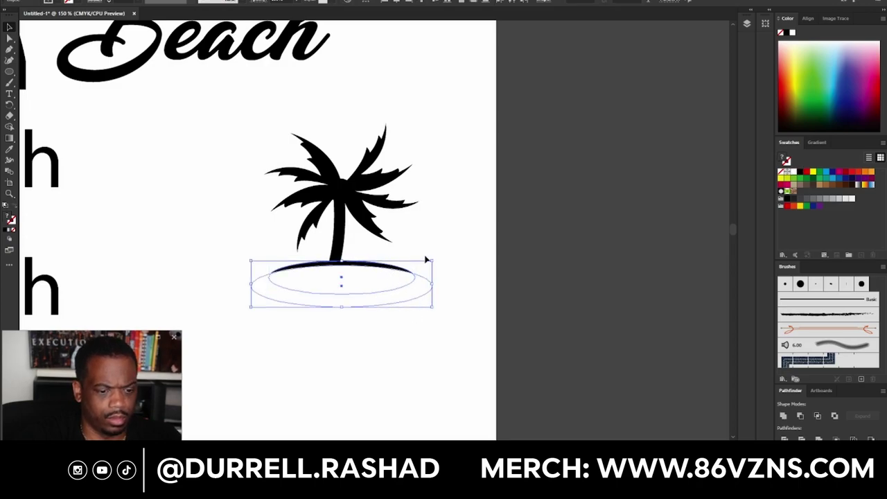
drag(435, 257, 257, 313)
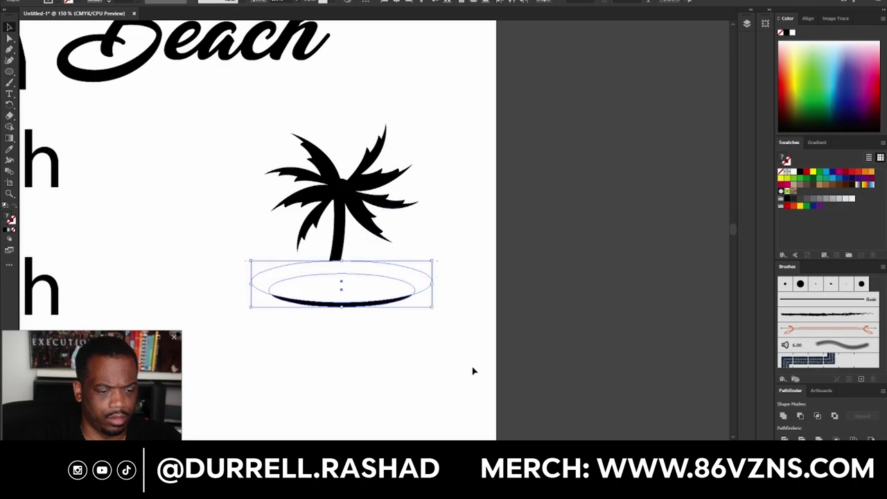
click(423, 366)
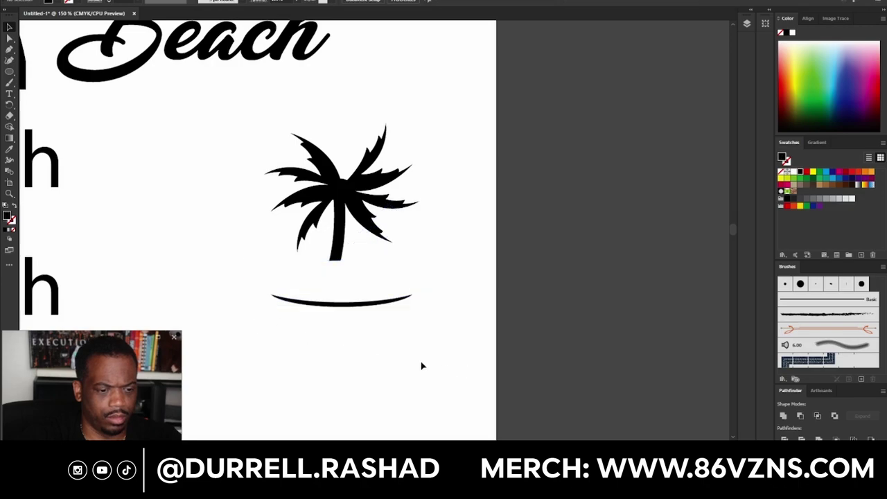
shift+click(366, 306)
key(shift+Up)
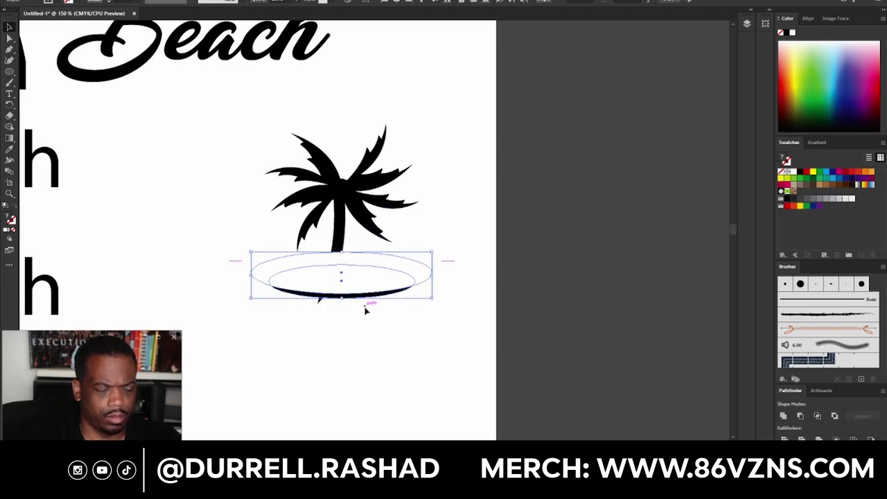
key(shift+Up)
click(378, 337)
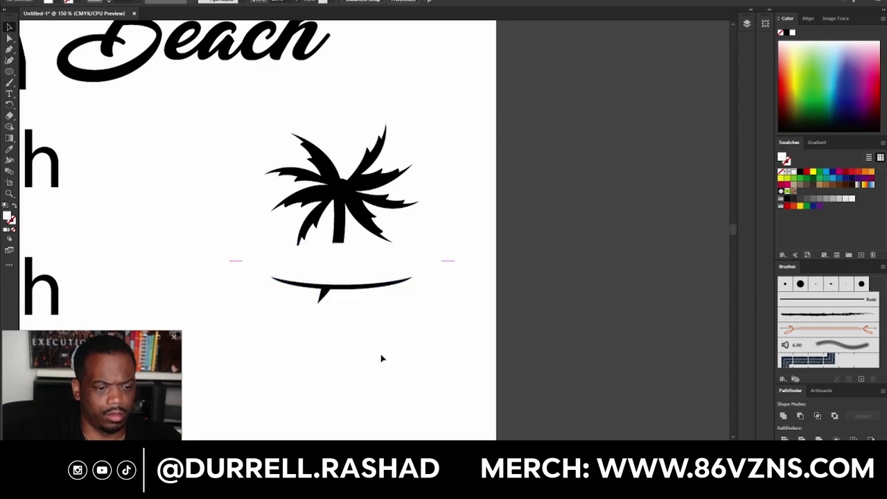
Undo the rotation and upward nudges of the ground ellipses.
key(ctrl+z)
key(ctrl+z)
key(ctrl+z)
key(ctrl+z)
key(ctrl+z)
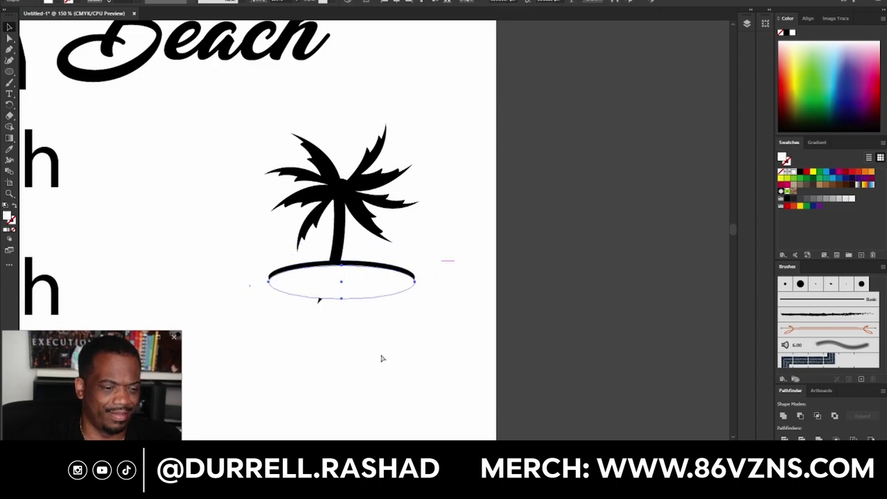
Shift the palm tree slightly to the right so its trunk stands on the centre of the ground line.
click(380, 358)
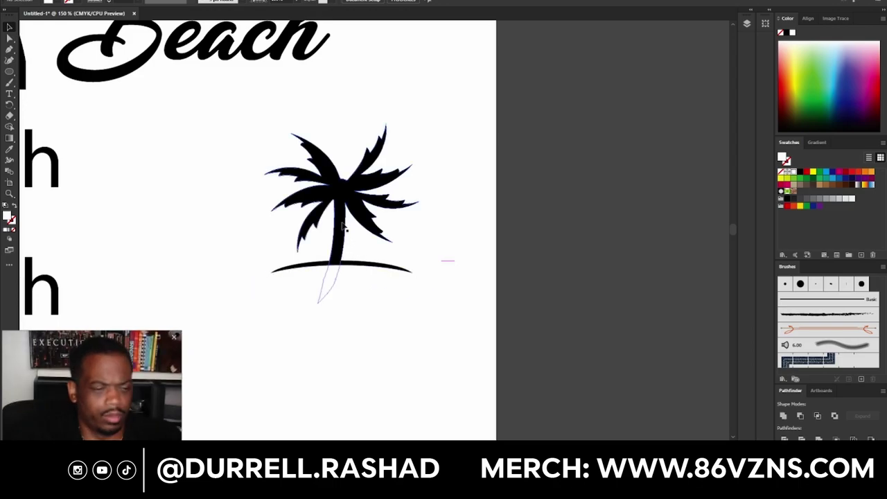
drag(341, 226, 347, 225)
click(590, 333)
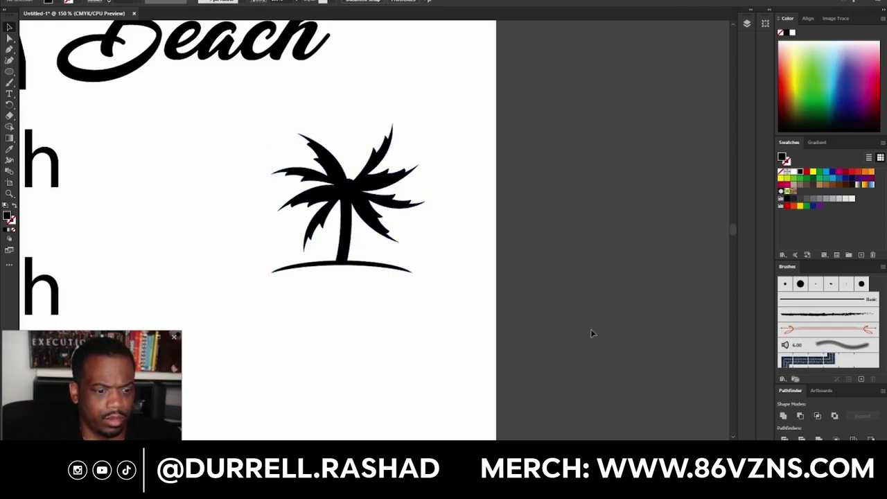
Place the words BLACK and BEACH in capitals as two stacked text lines beside the square palm icon.
click(10, 72)
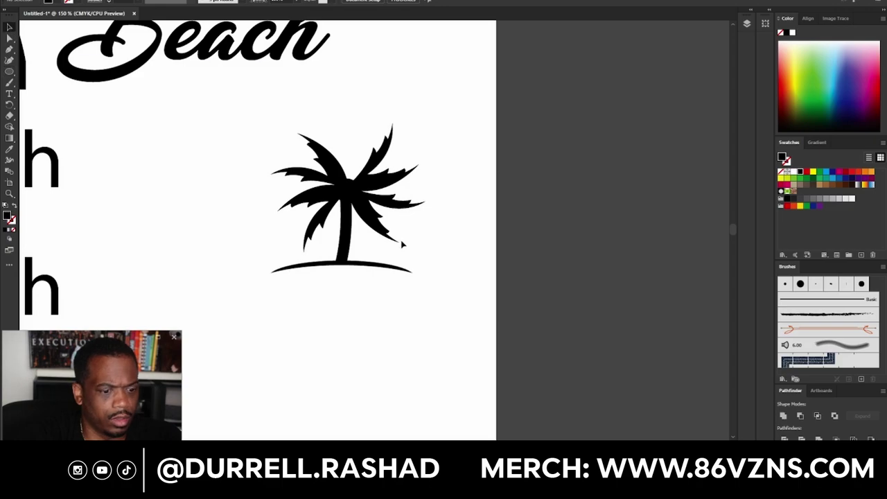
drag(340, 285, 432, 265)
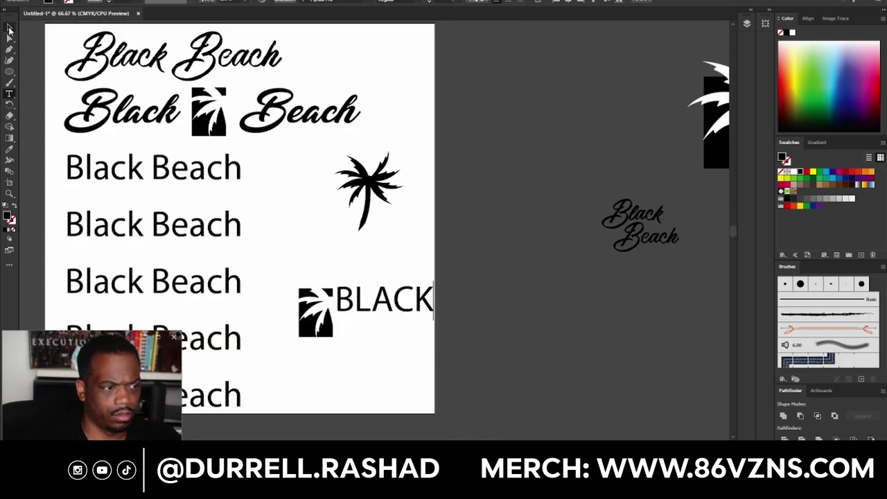
click(9, 27)
click(352, 256)
key(ctrl+v)
drag(364, 236, 392, 338)
drag(437, 257, 400, 383)
key(ctrl+plus)
key(ctrl+plus)
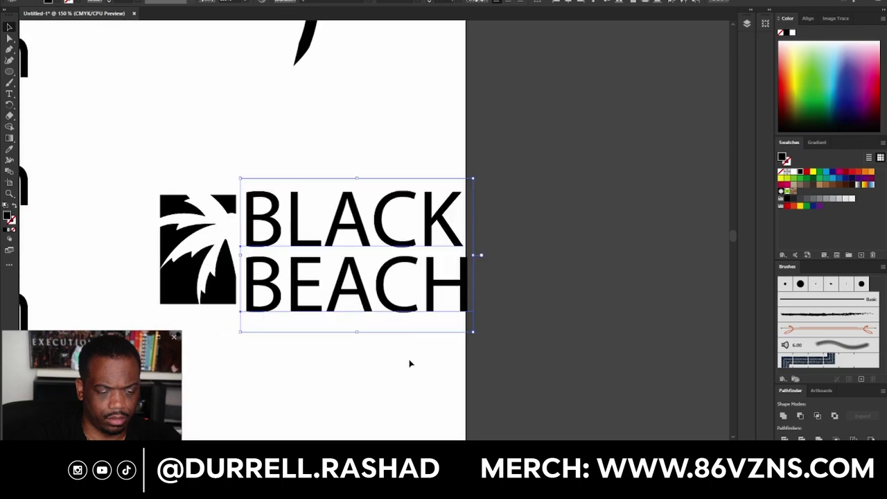
Scale both text lines down together to about the square icon's height and nudge them left against the icon.
scroll(409, 361, up, 1)
drag(338, 125, 342, 127)
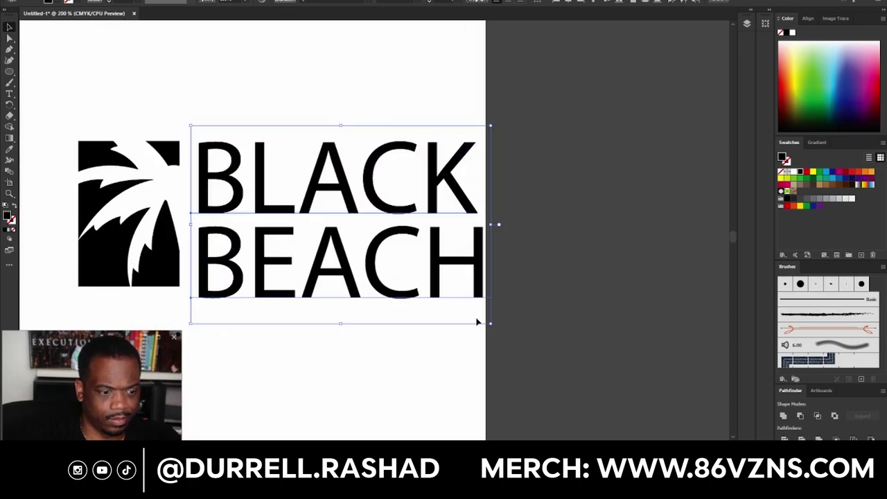
drag(490, 323, 475, 314)
key(shift+Left)
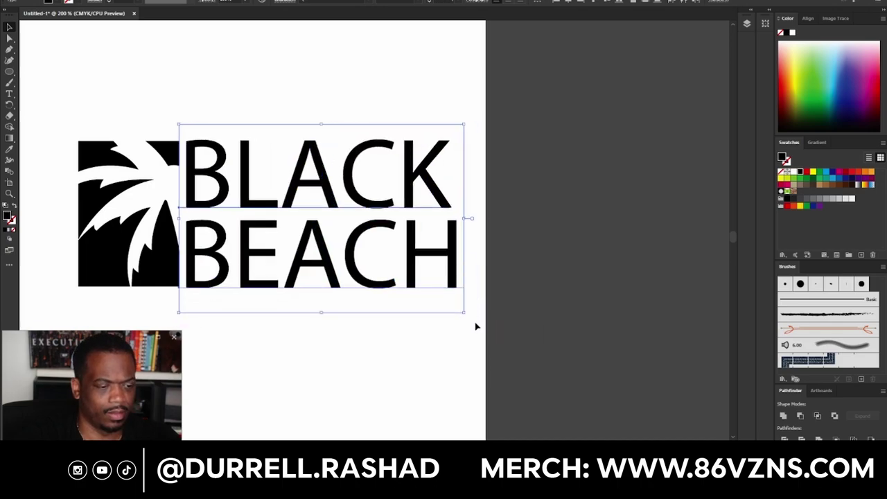
Set only the word BLACK in the Highlander-Regular font.
click(446, 351)
click(384, 179)
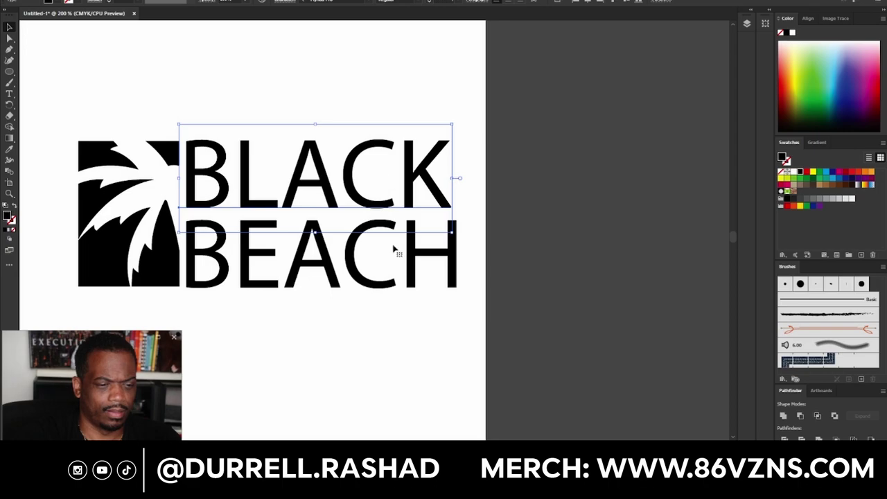
shift+click(393, 246)
click(400, 194)
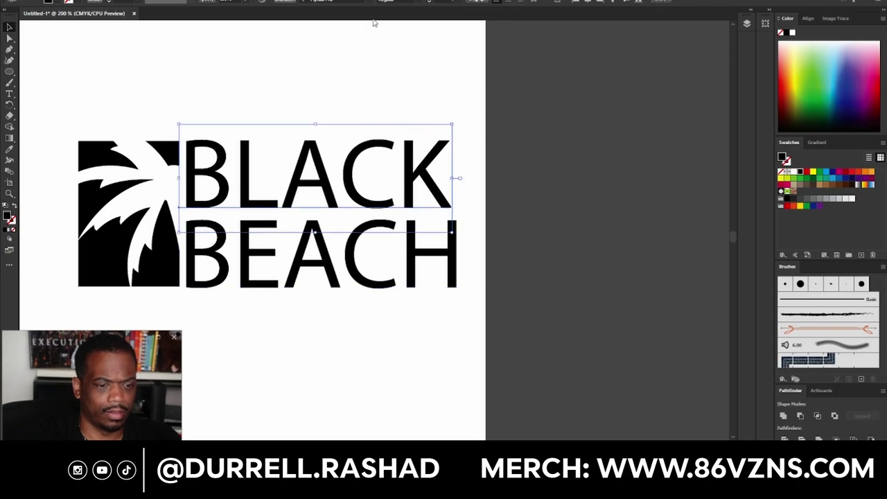
click(372, 3)
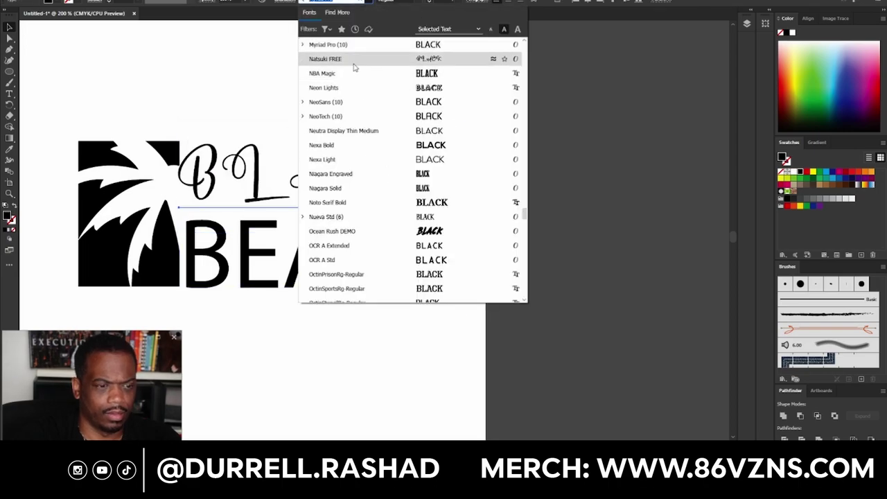
scroll(353, 78, down, 2)
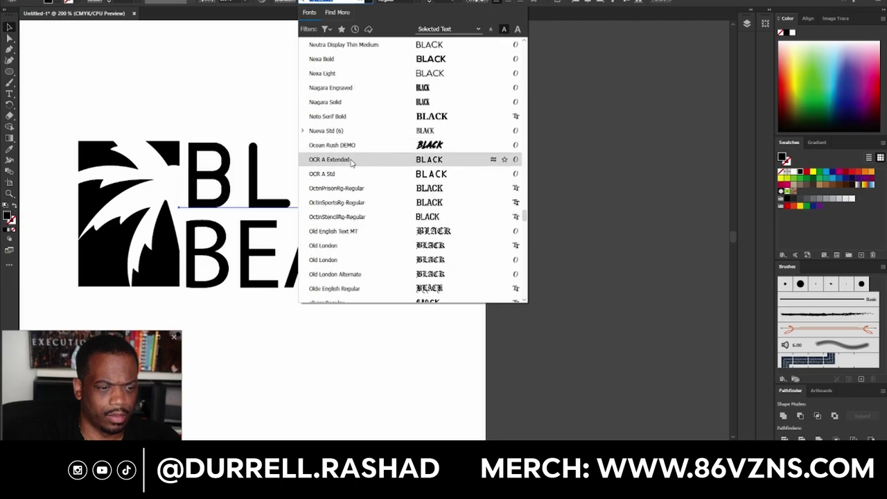
scroll(352, 162, down, 7)
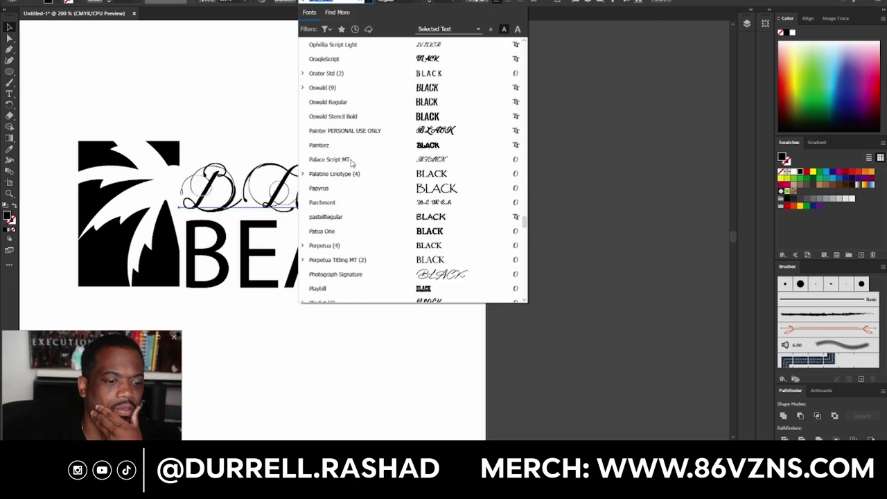
scroll(352, 161, down, 13)
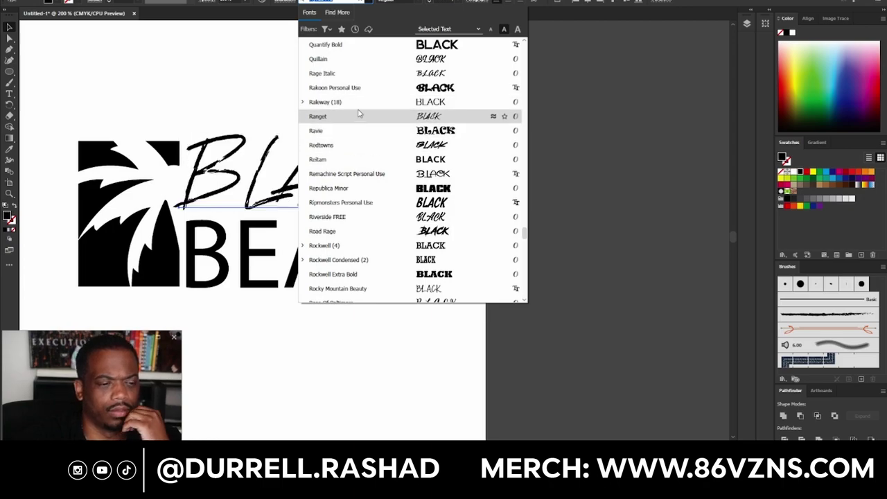
scroll(360, 188, down, 15)
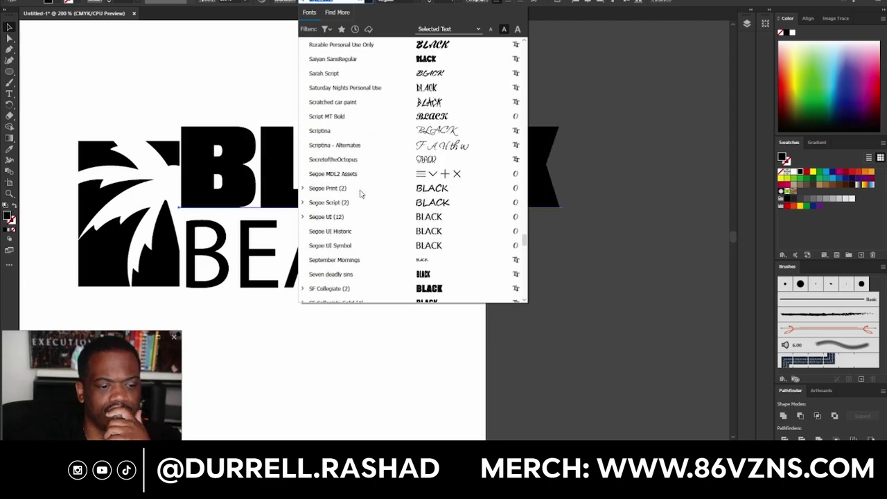
scroll(360, 194, down, 15)
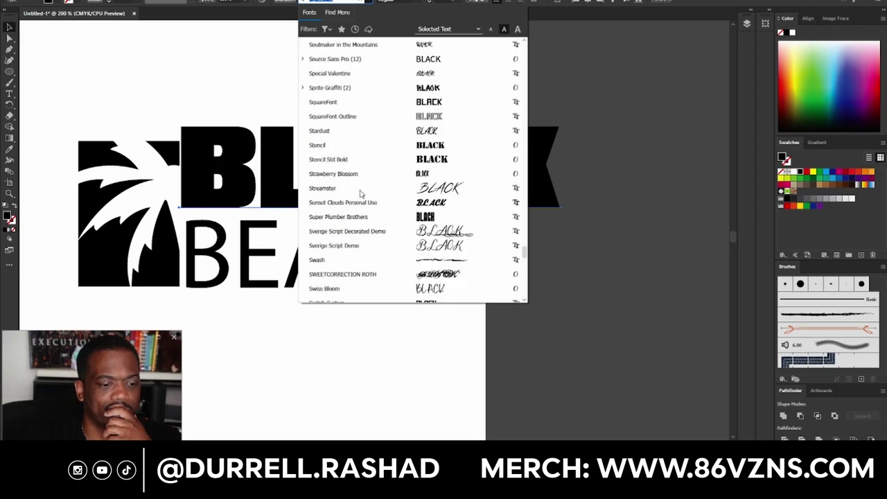
scroll(360, 194, down, 10)
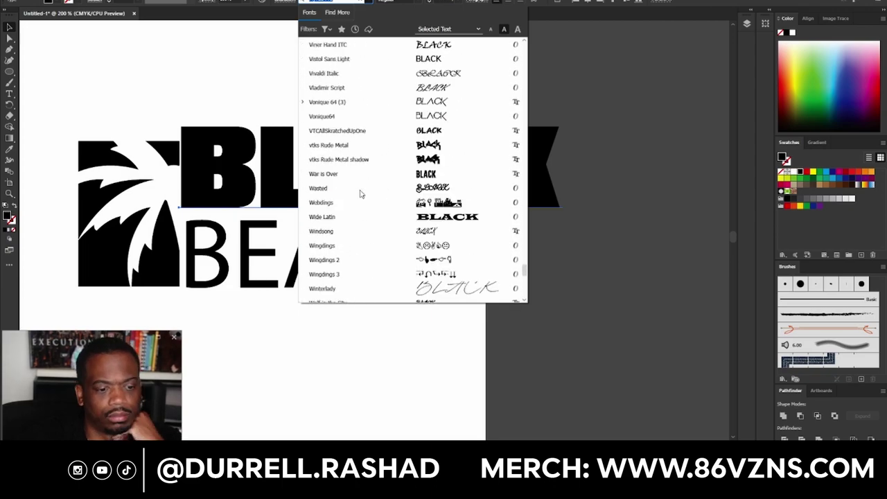
scroll(361, 193, down, 15)
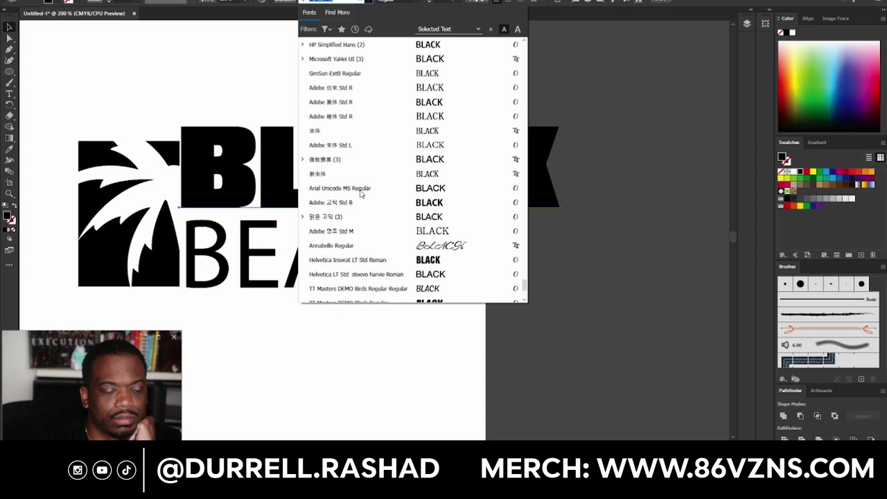
scroll(361, 194, down, 10)
scroll(435, 239, up, 10)
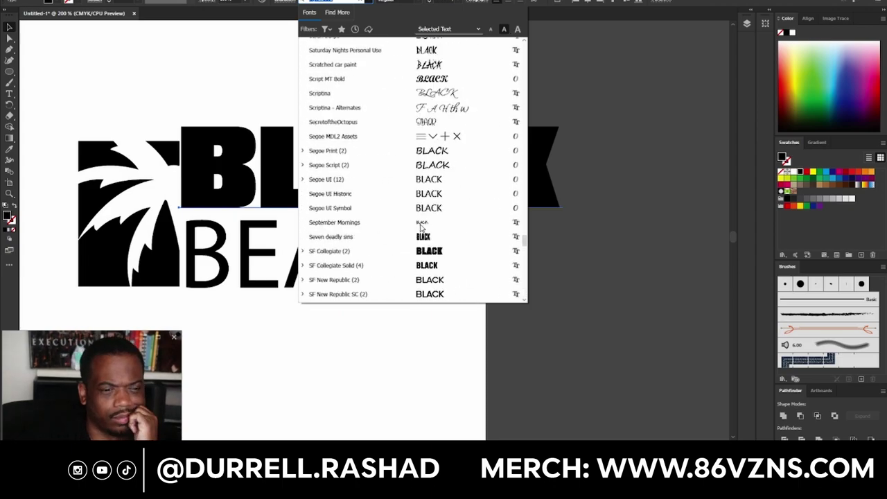
scroll(421, 229, up, 15)
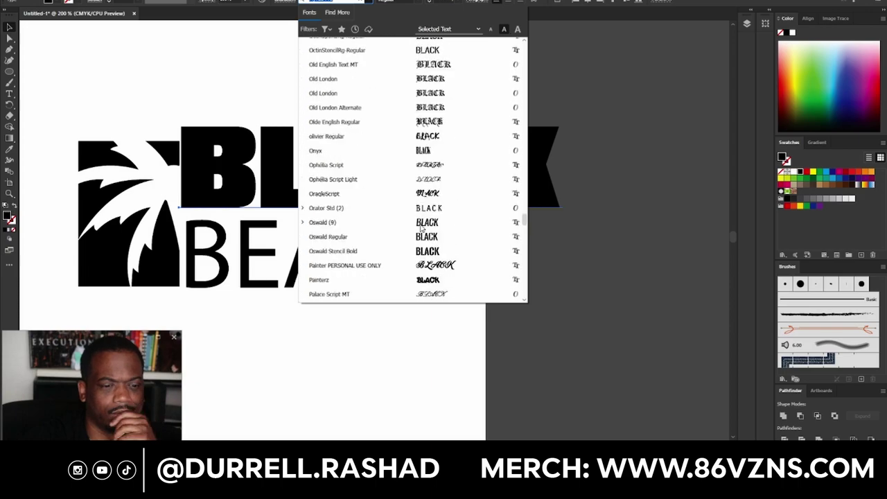
scroll(420, 228, up, 15)
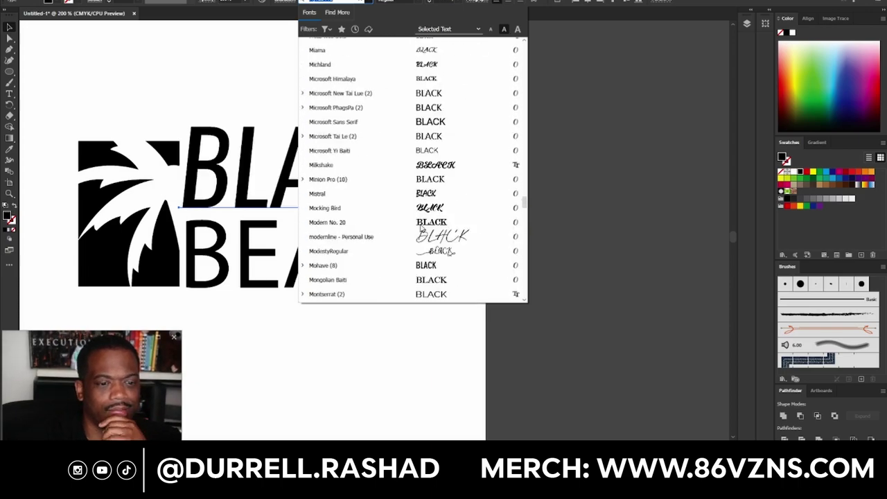
scroll(421, 229, up, 15)
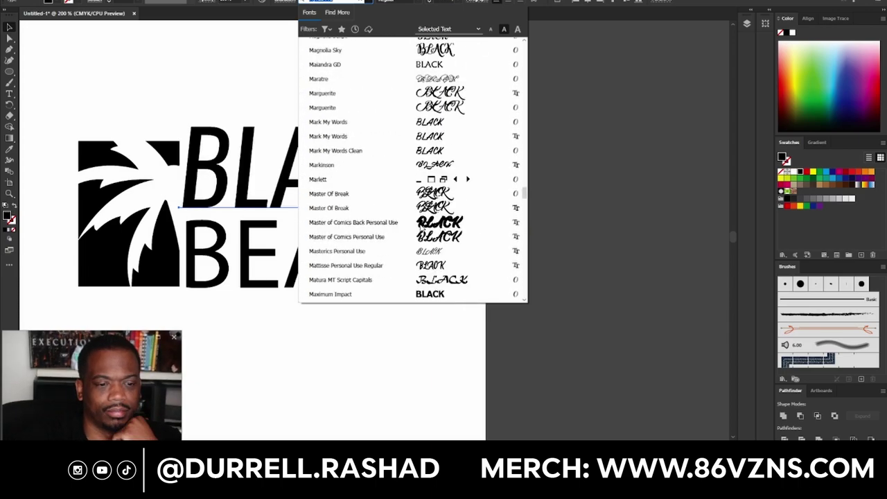
scroll(421, 229, up, 15)
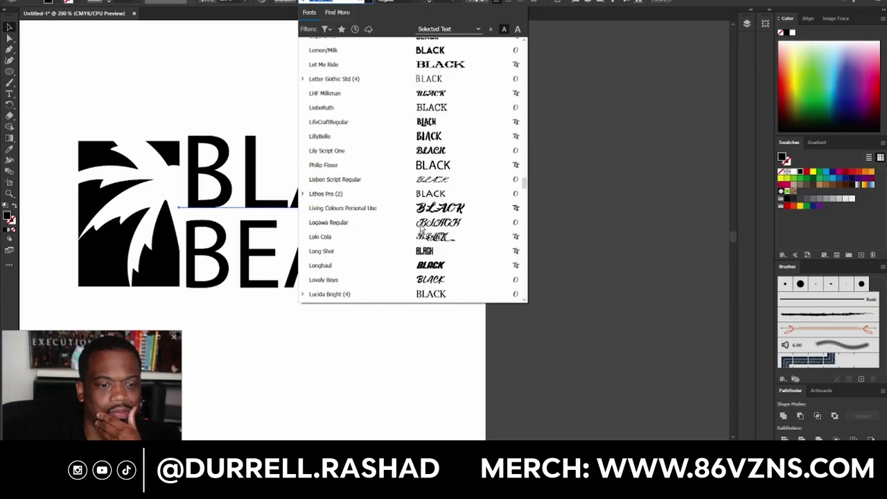
scroll(420, 229, up, 15)
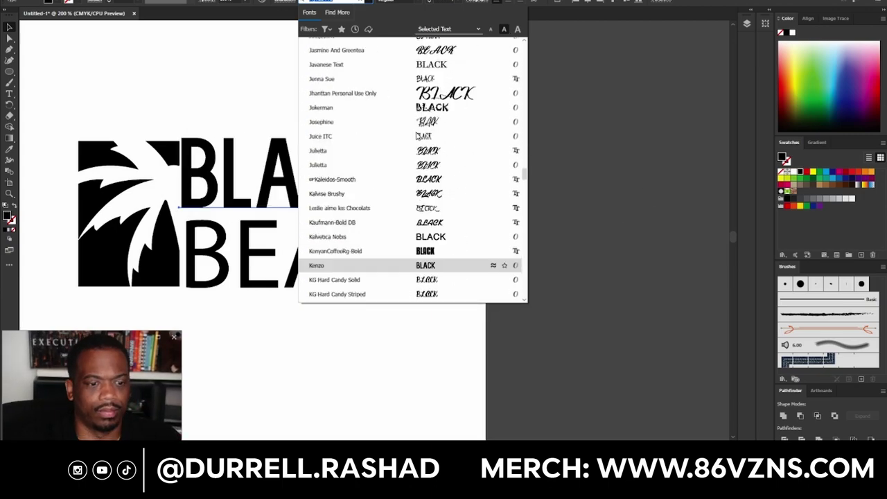
scroll(416, 136, up, 15)
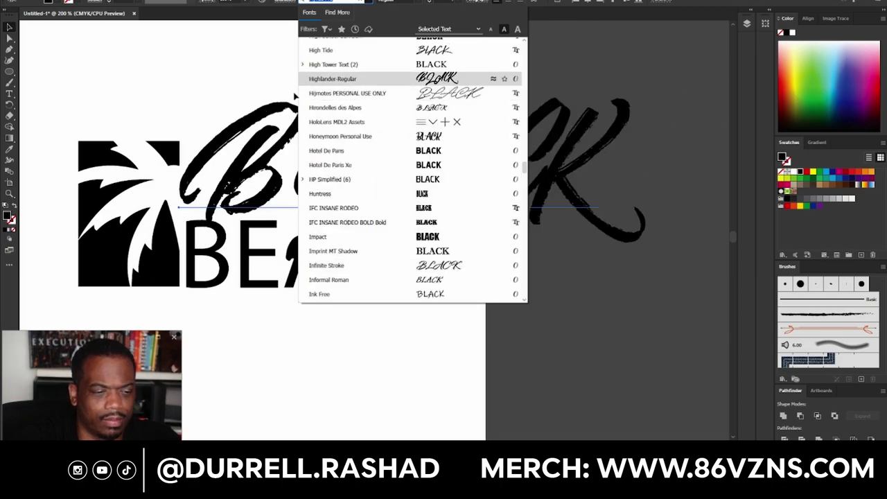
click(416, 79)
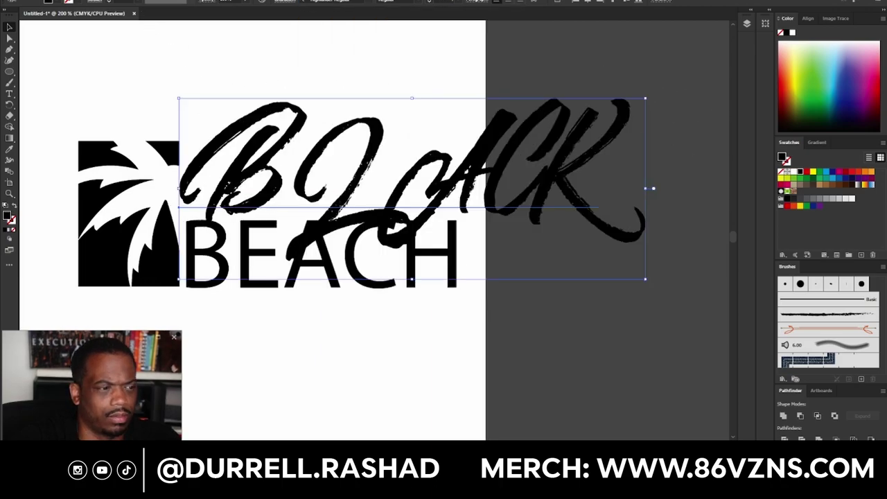
Change the word BLACK to title case.
click(104, 0)
mouse_move(176, 125)
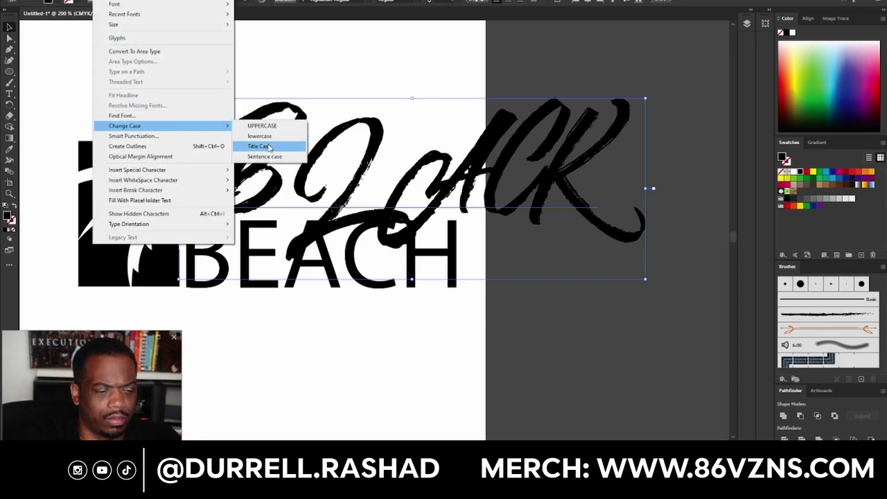
click(268, 147)
click(380, 64)
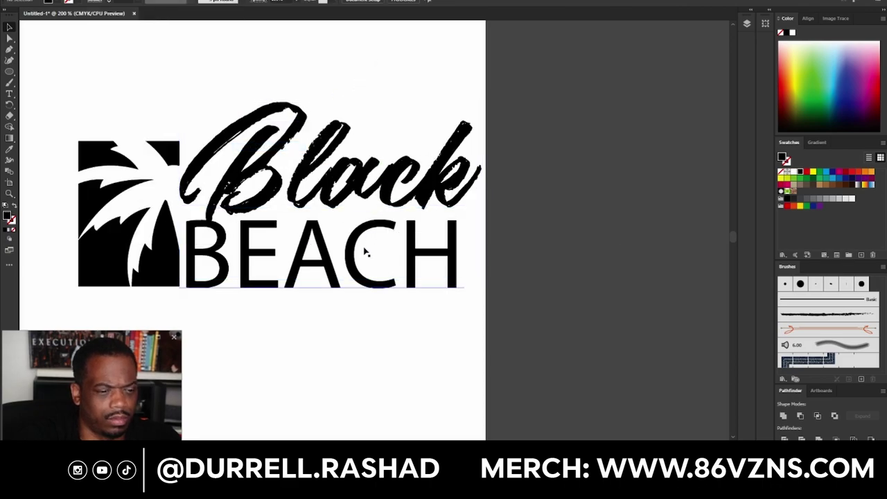
scroll(287, 244, down, 1)
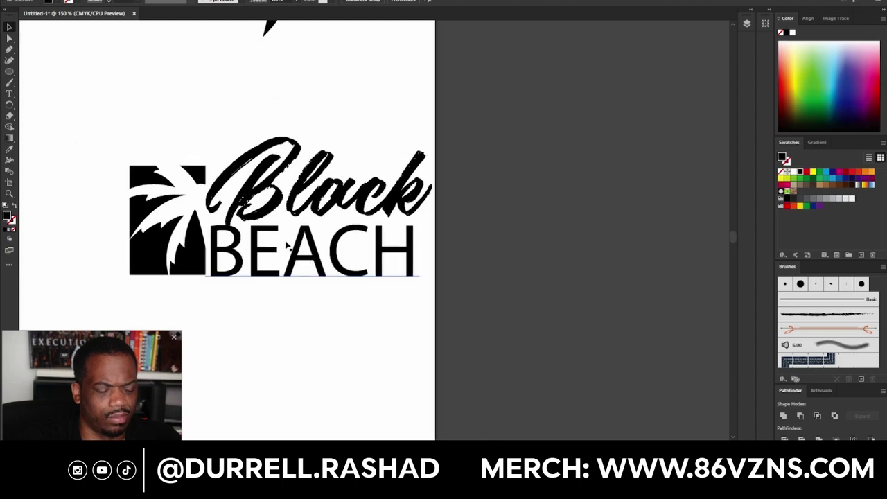
Move the square palm icon to the left side of the stacked BLAQ and Beach lettering, level with the top of BLAQ.
drag(294, 248, 521, 187)
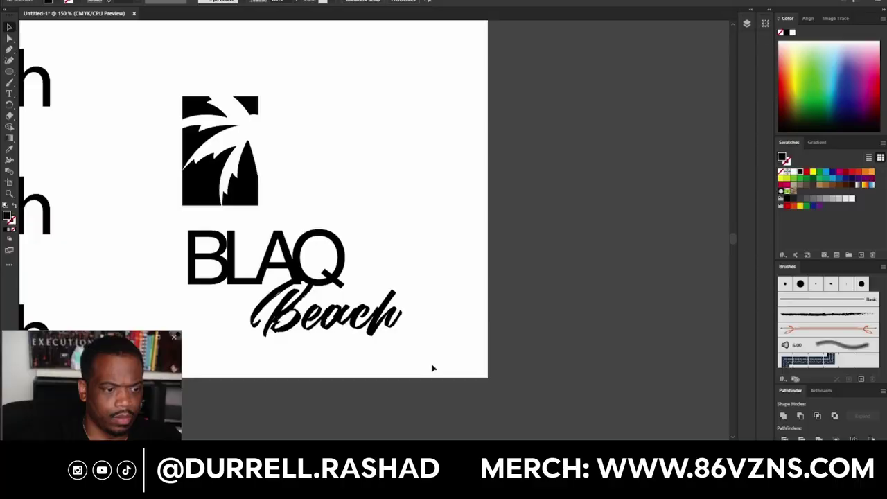
scroll(377, 334, up, 1)
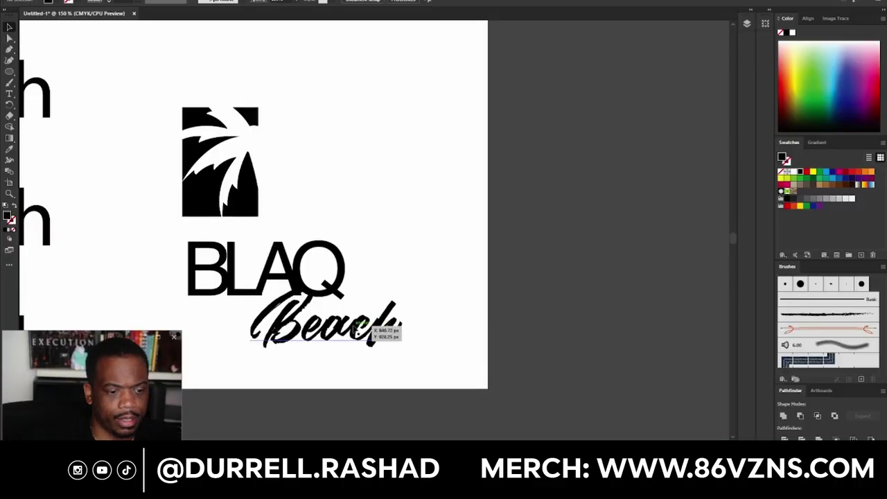
scroll(372, 329, down, 5)
drag(203, 153, 126, 284)
click(304, 274)
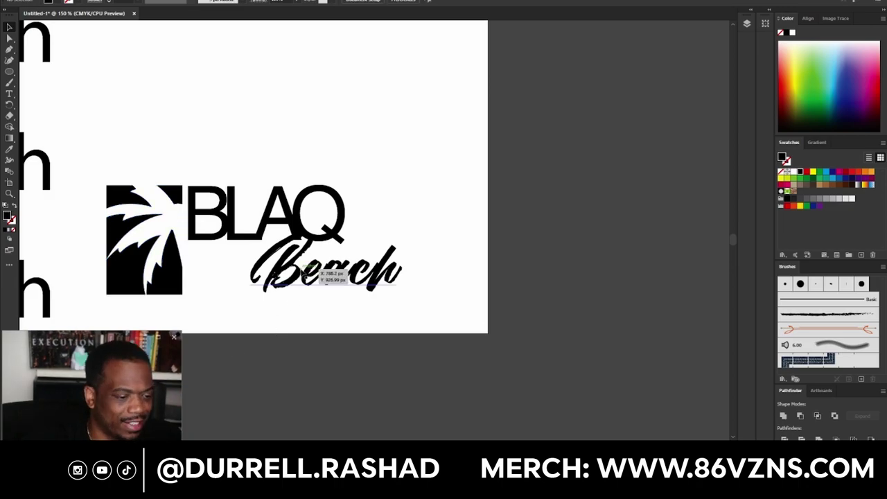
drag(304, 275, 303, 268)
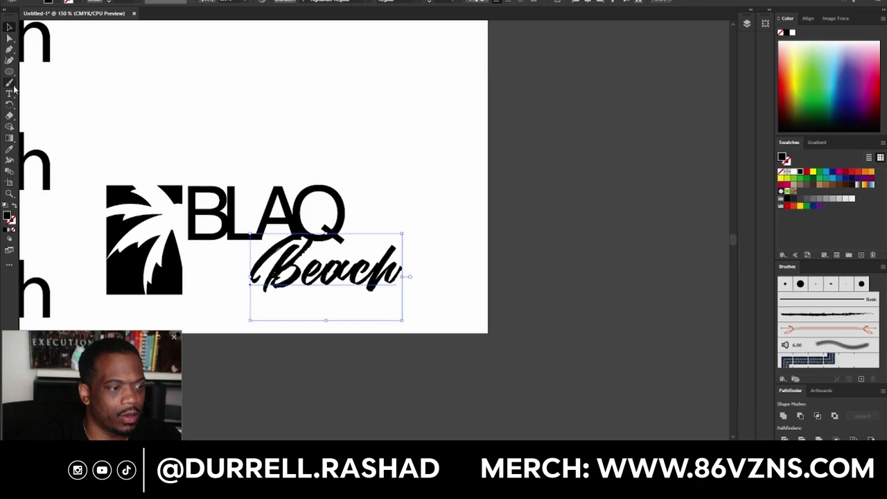
Build a black plus sign above the lettering from a small thin rectangle and a copy crossed over it at 90°.
mouse_move(9, 71)
mouse_down()
mouse_move(47, 92)
mouse_move(56, 72)
mouse_up()
drag(207, 129, 263, 144)
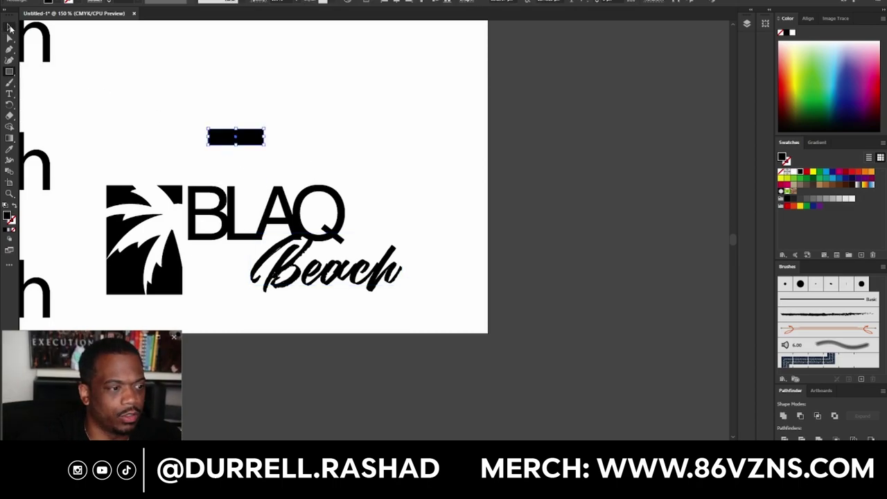
key(ctrl+z)
drag(195, 138, 235, 149)
click(9, 27)
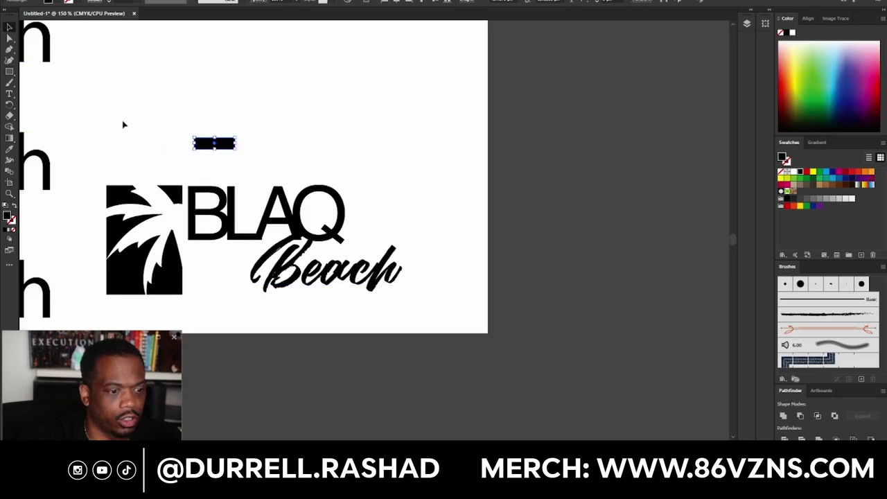
key(ctrl+c)
key(ctrl+v)
drag(398, 223, 215, 157)
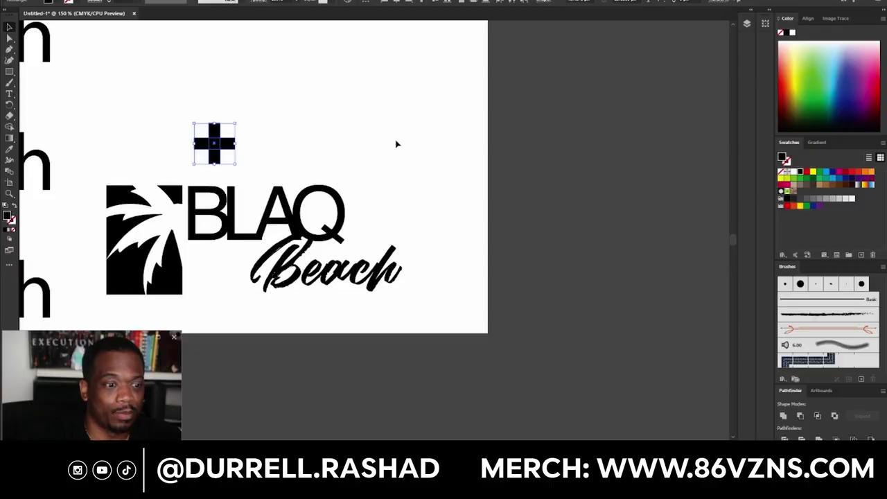
Move the whole plus sign below BLAQ, in front of the script word Beach.
click(396, 143)
drag(179, 109, 247, 168)
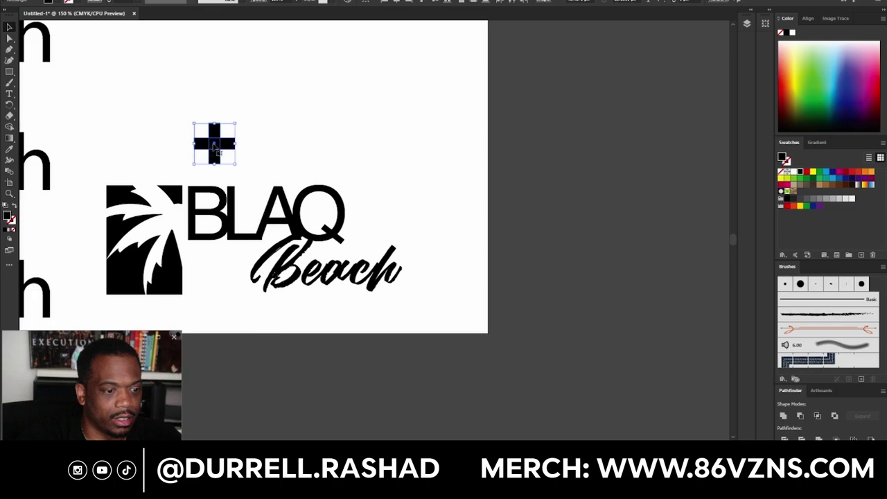
drag(214, 145, 213, 291)
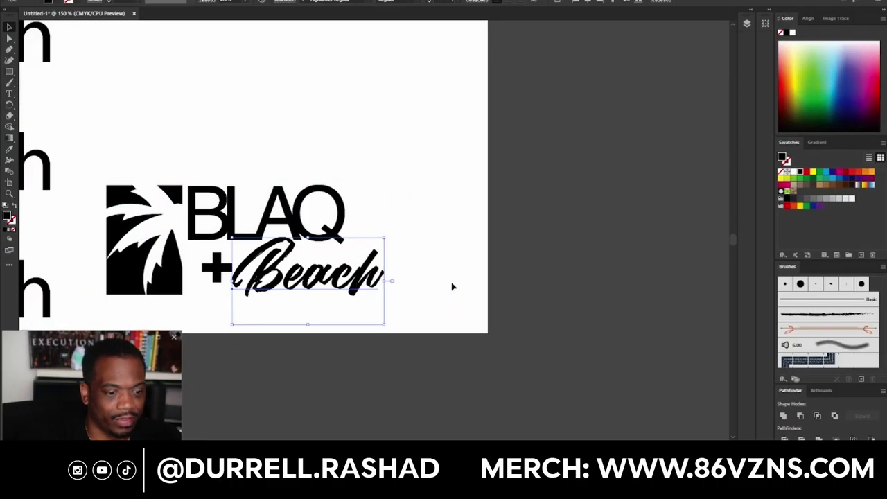
Try scaling the word Beach down so it ends under the Q of BLAQ, and undo the change.
click(451, 287)
click(379, 286)
drag(384, 315, 338, 318)
drag(291, 278, 291, 285)
click(400, 292)
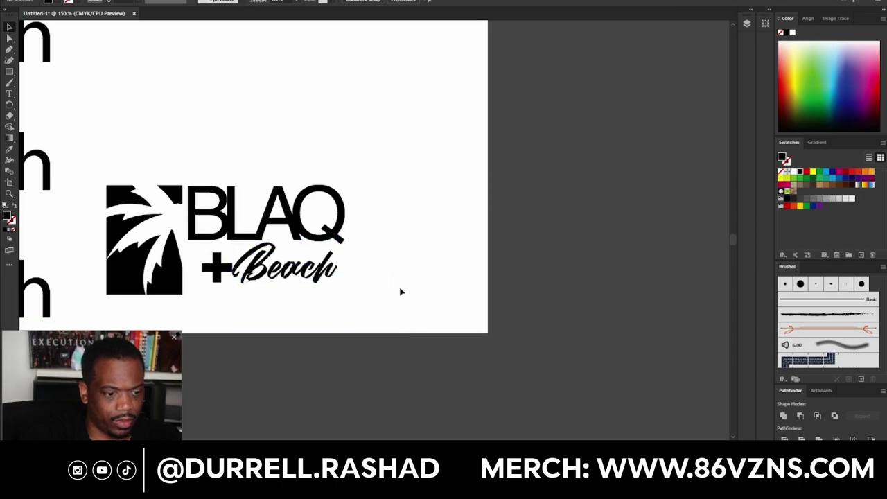
key(ctrl+z)
key(ctrl+z)
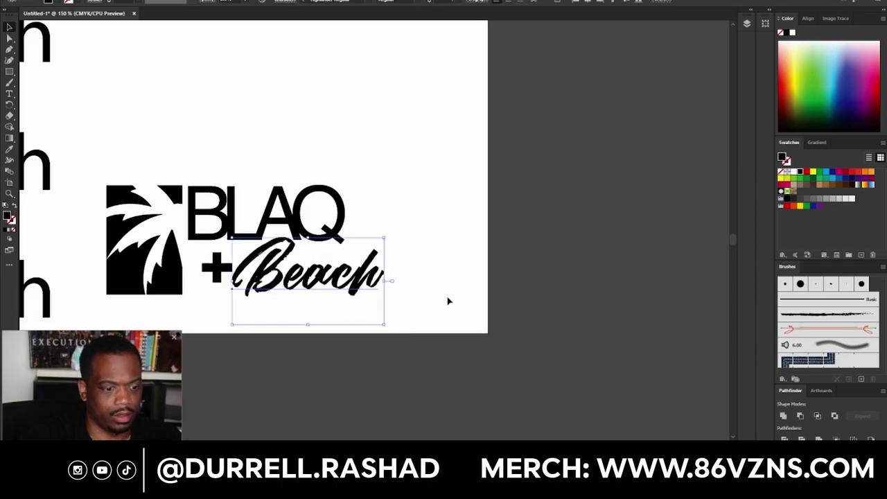
Shift the word BLAQ right until its B lines up with the left edge of the plus sign.
click(450, 300)
drag(269, 201, 284, 201)
key(Left)
key(Left)
key(Left)
key(Left)
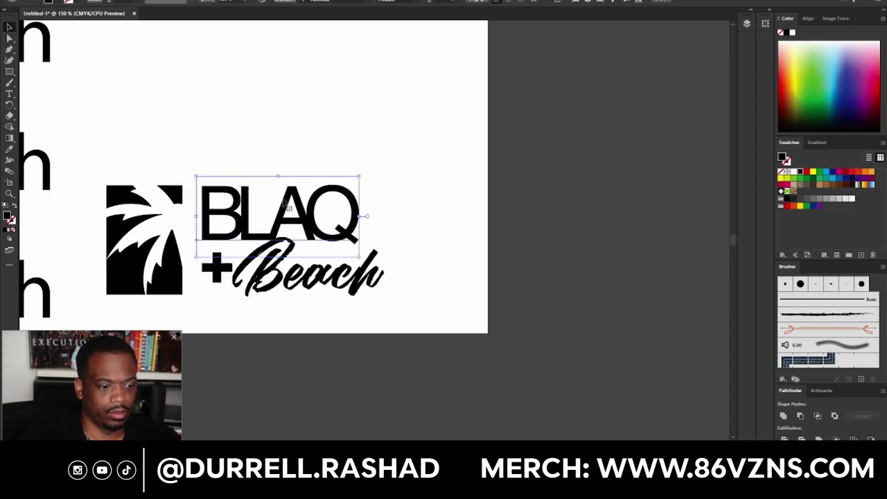
Show the rulers, check BLAQ against temporary guides at its left and top edges, and delete those guides.
click(408, 151)
key(ctrl+r)
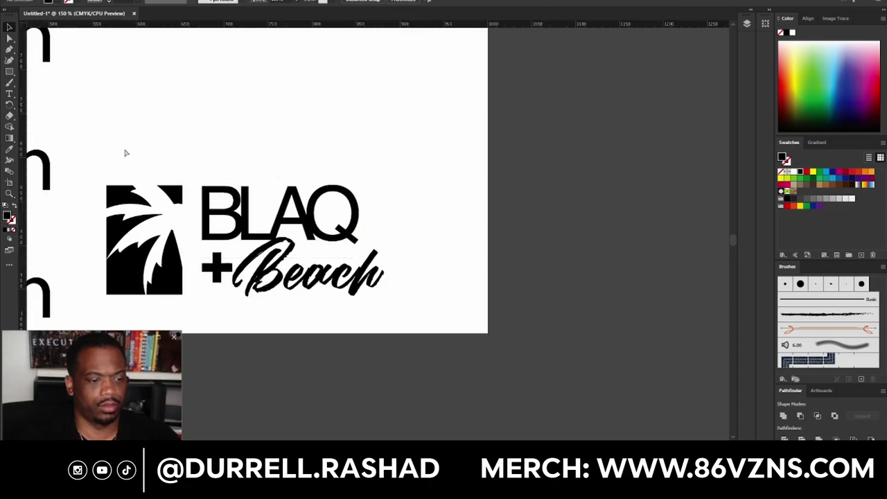
drag(24, 165, 201, 177)
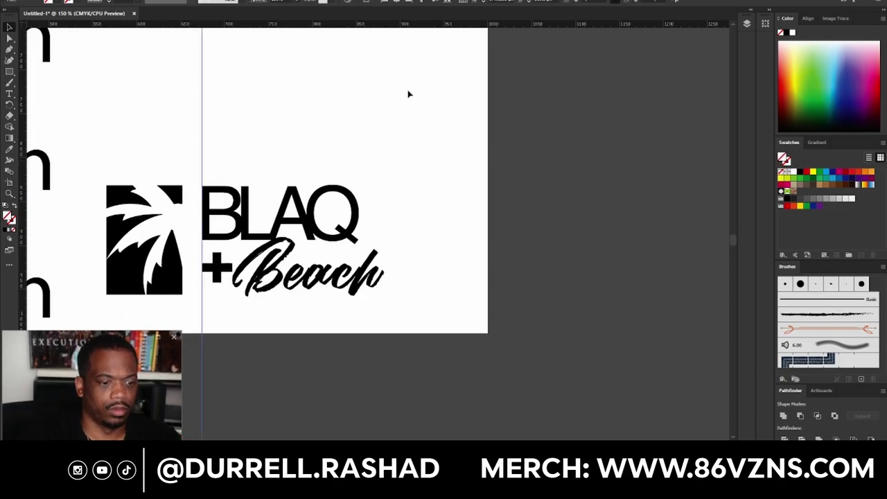
drag(422, 27, 388, 186)
click(461, 292)
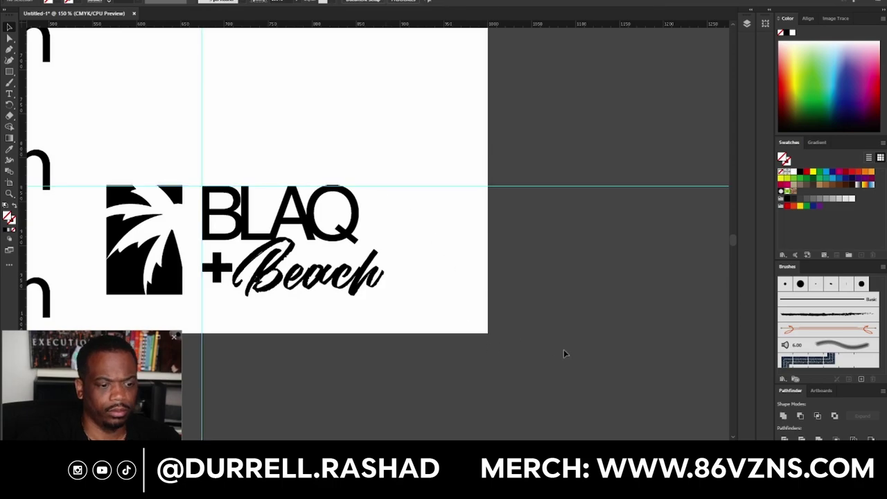
drag(508, 172, 508, 173)
key(Delete)
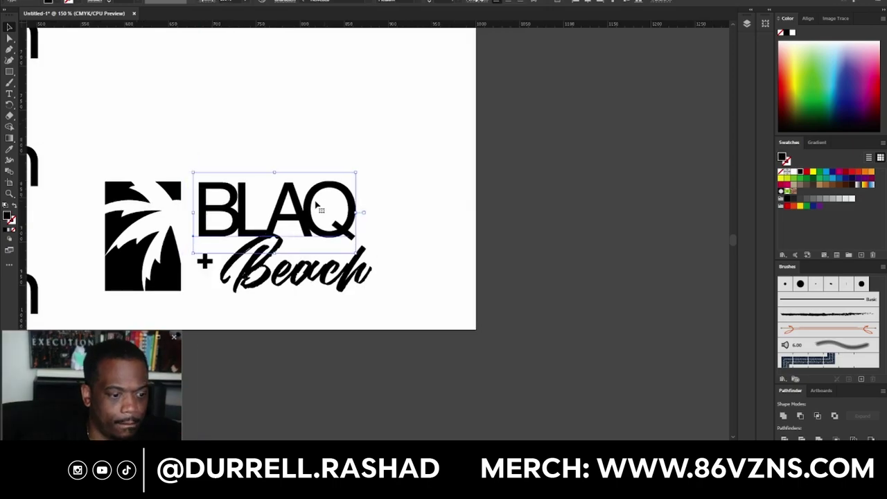
Place a vertical guide at the left edge of BLAQ and nudge the small plus sign against it.
click(333, 304)
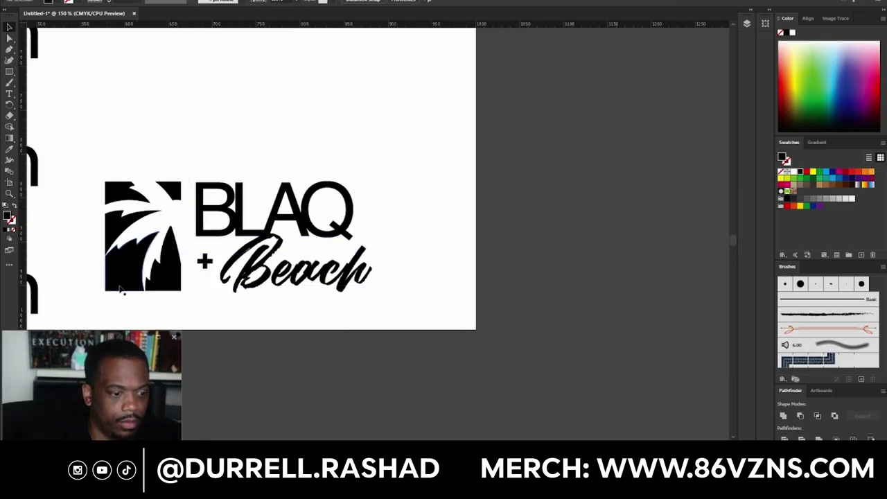
scroll(147, 290, up, 2)
drag(25, 141, 244, 153)
click(261, 235)
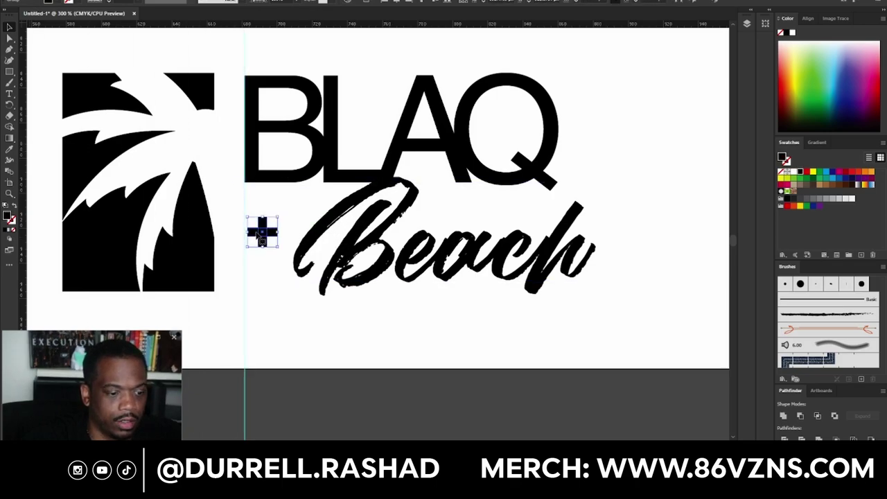
key(Left)
key(Left)
key(Right)
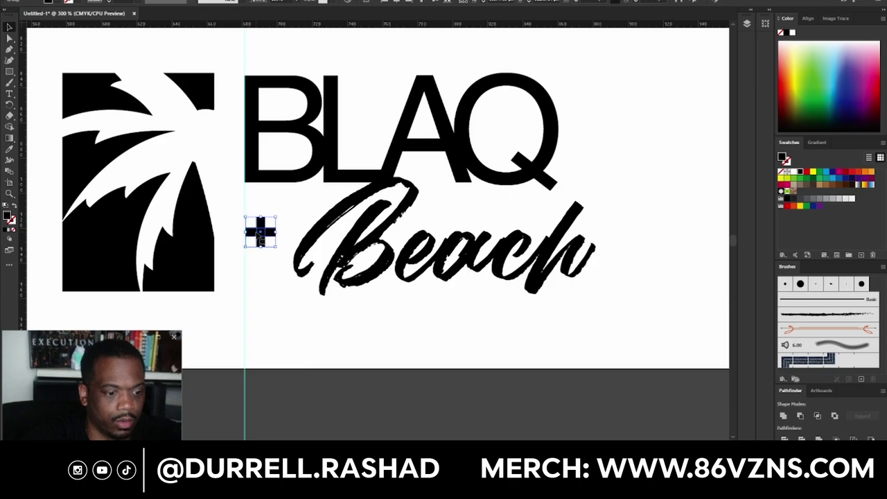
Move the word Beach closer to the plus sign and remove the vertical guide.
click(367, 270)
drag(415, 270, 390, 276)
click(625, 334)
scroll(361, 400, down, 1)
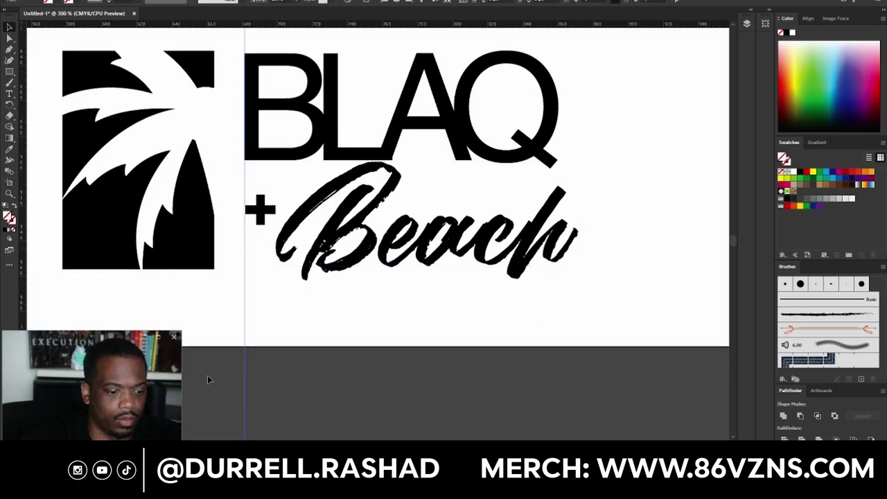
scroll(219, 375, down, 2)
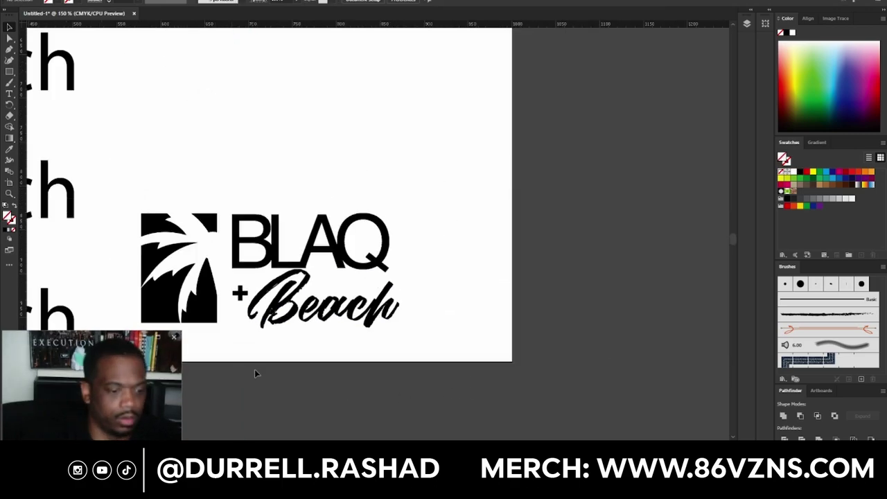
scroll(254, 369, down, 1)
scroll(282, 333, up, 1)
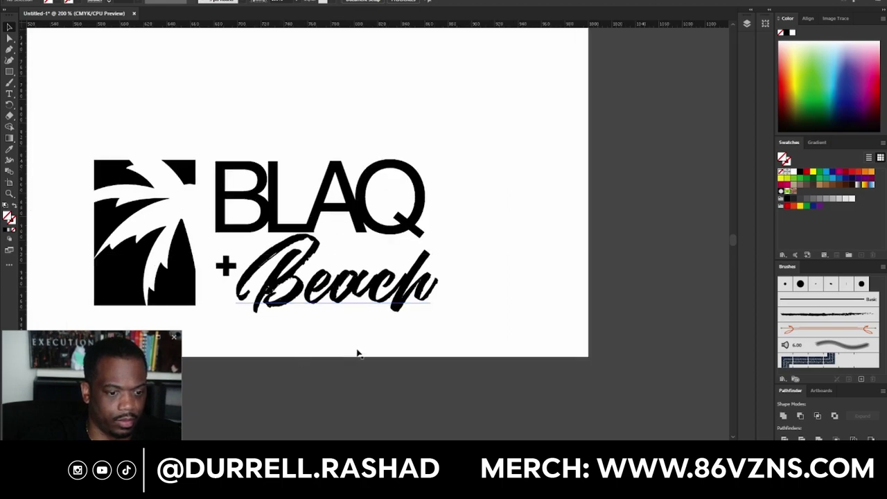
scroll(356, 353, down, 1)
click(363, 313)
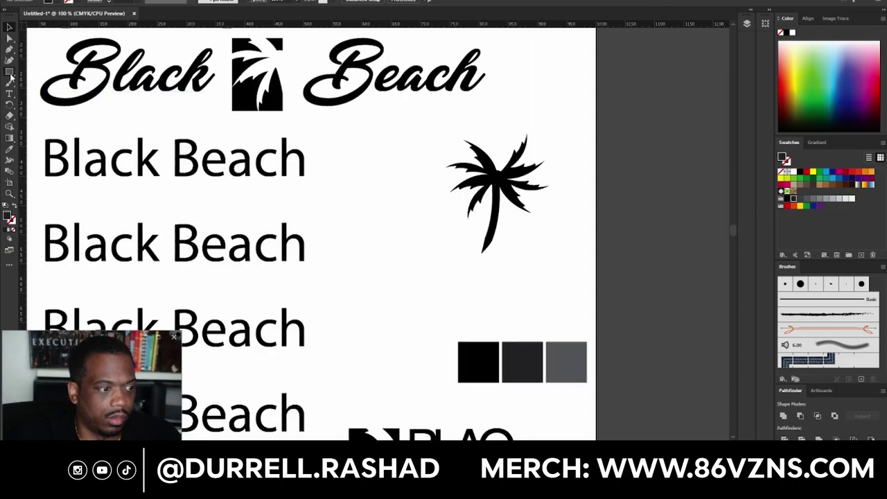
Draw a dark gray circle around the standalone palm tree and send it behind the tree.
drag(10, 75, 55, 94)
drag(421, 119, 565, 230)
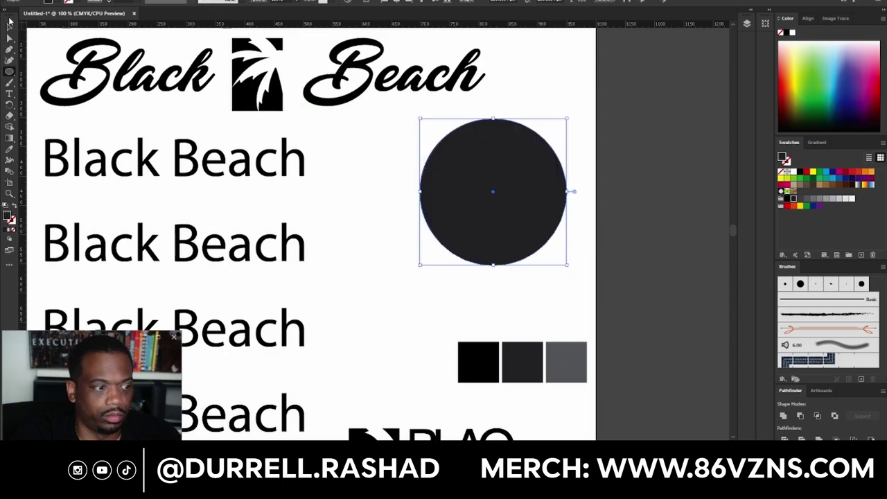
click(9, 25)
right_click(549, 194)
mouse_move(620, 361)
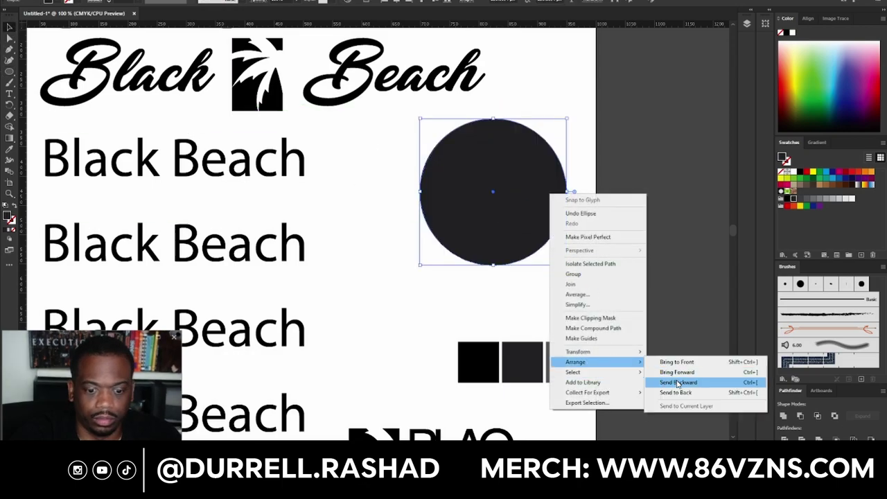
click(679, 383)
Enlarge the palm tree so its trunk extends past the circle's lower edge and fill it white.
click(504, 194)
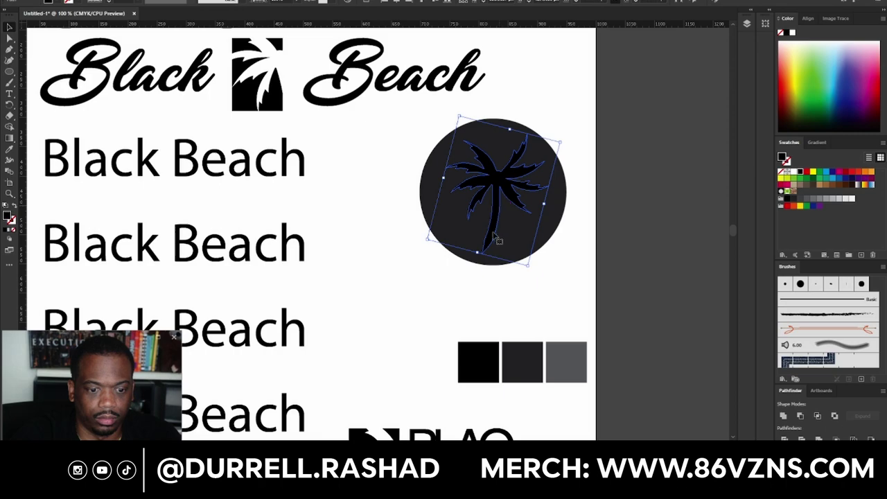
drag(476, 255, 478, 286)
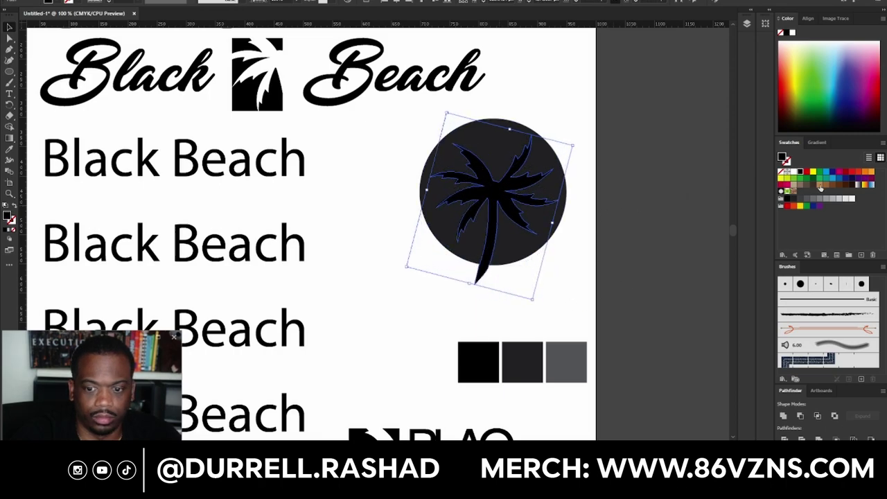
click(794, 173)
click(633, 242)
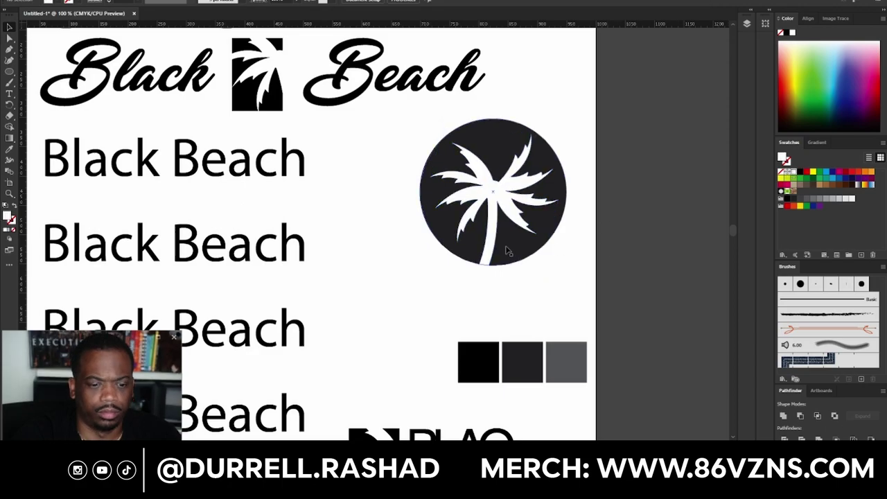
Turn the solid circle into an unfilled ring with a thick dark gray stroke.
click(496, 158)
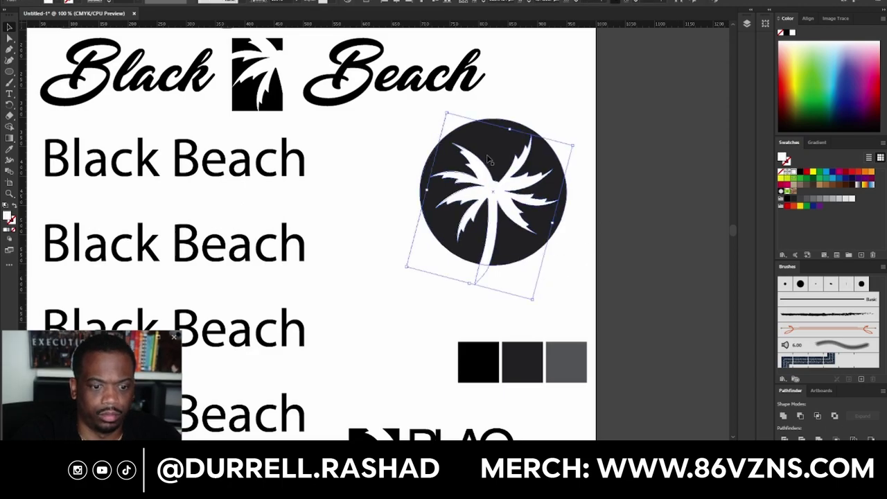
key(slash)
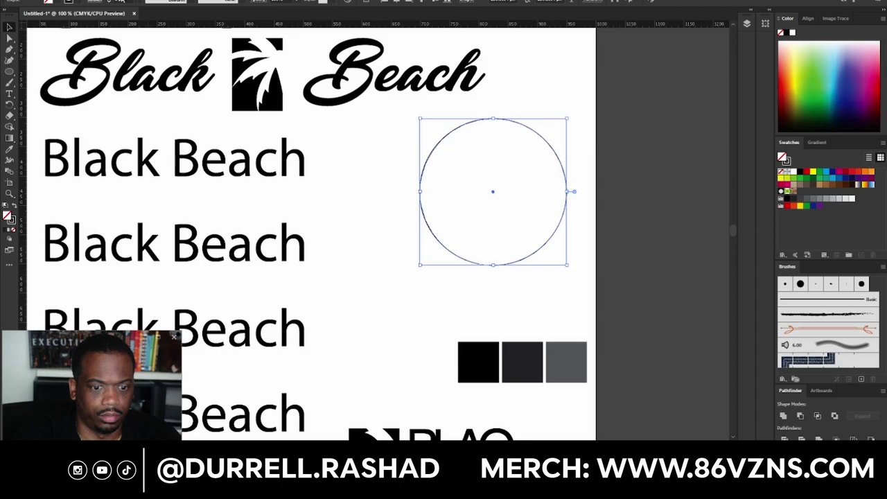
scroll(110, 1, up, 9)
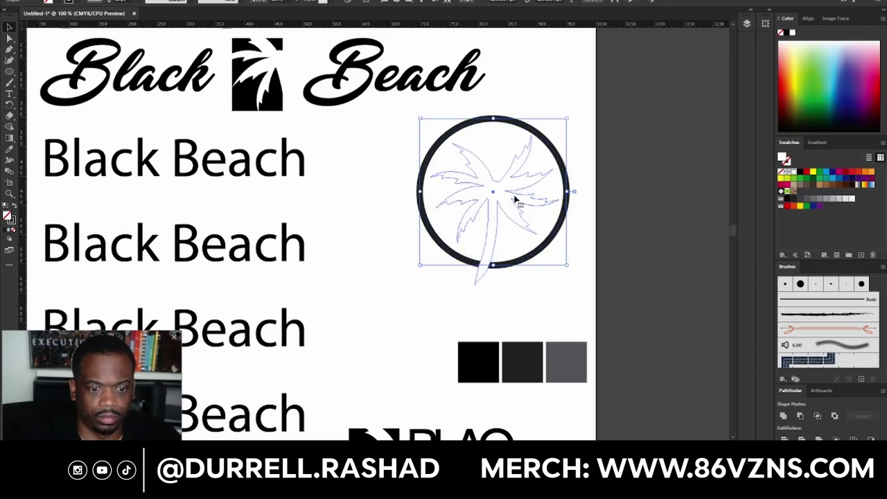
Fill the palm tree with the same dark gray as the ring.
click(514, 198)
click(799, 202)
click(659, 225)
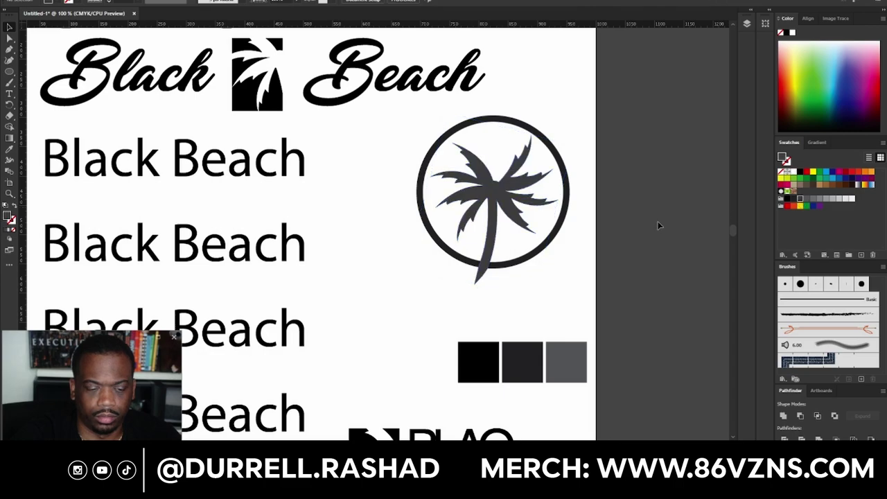
click(512, 213)
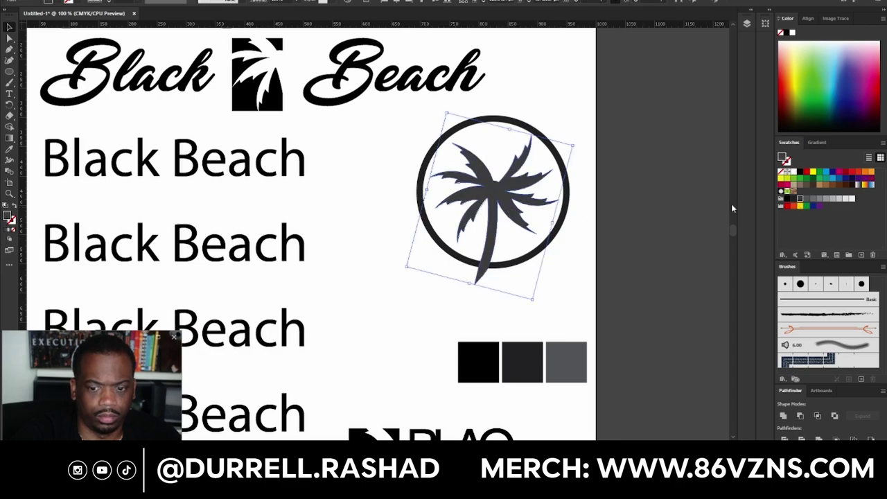
click(794, 198)
click(663, 251)
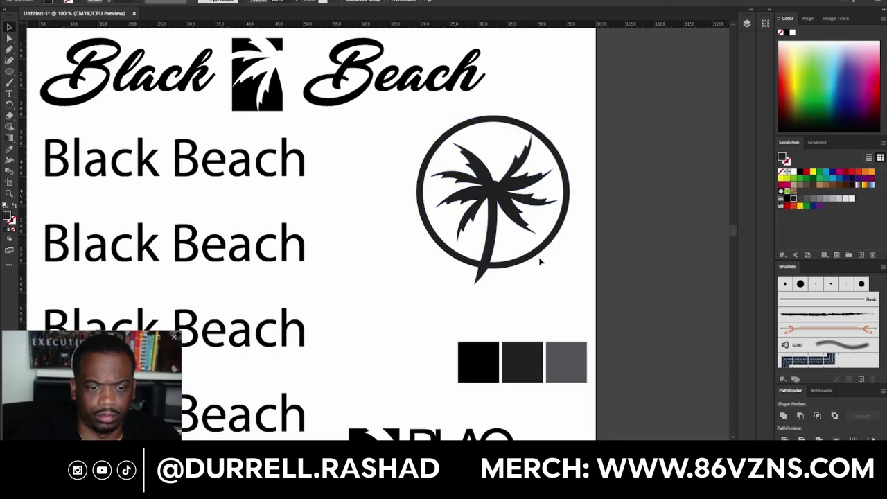
click(496, 247)
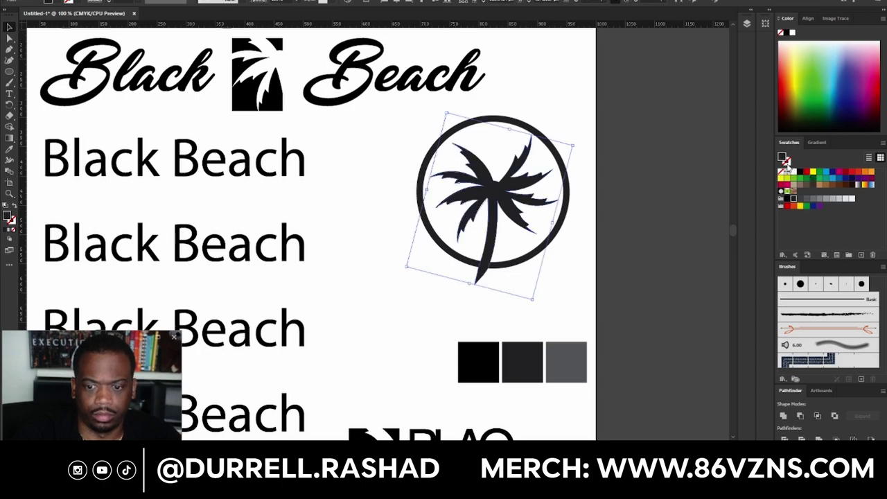
Try filling the palm tree inside the ring white.
click(509, 189)
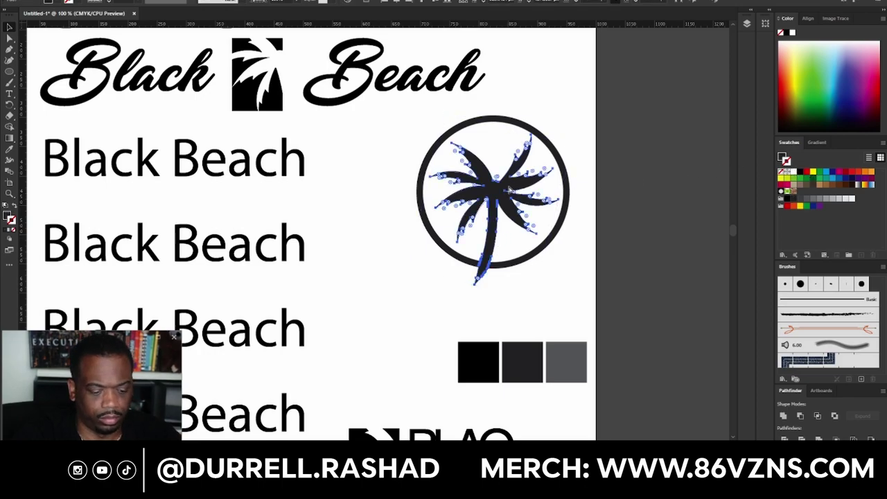
key(ctrl+v)
drag(371, 223, 492, 200)
key(a)
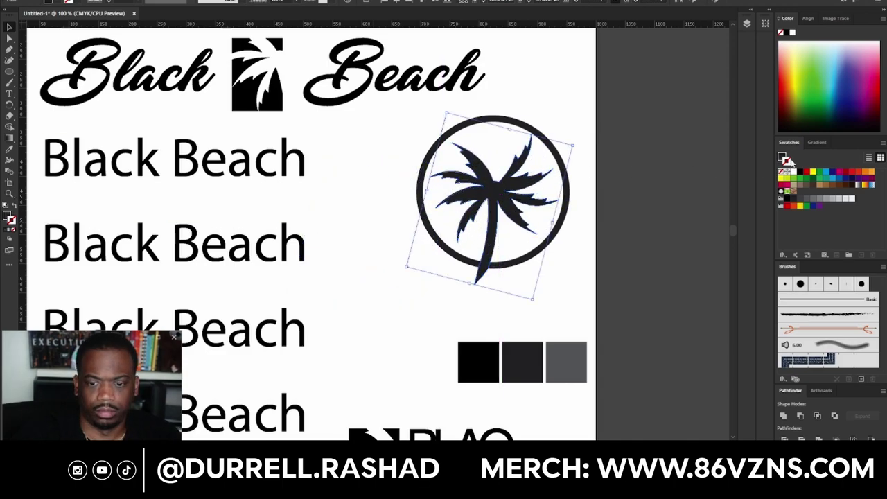
click(781, 157)
click(792, 172)
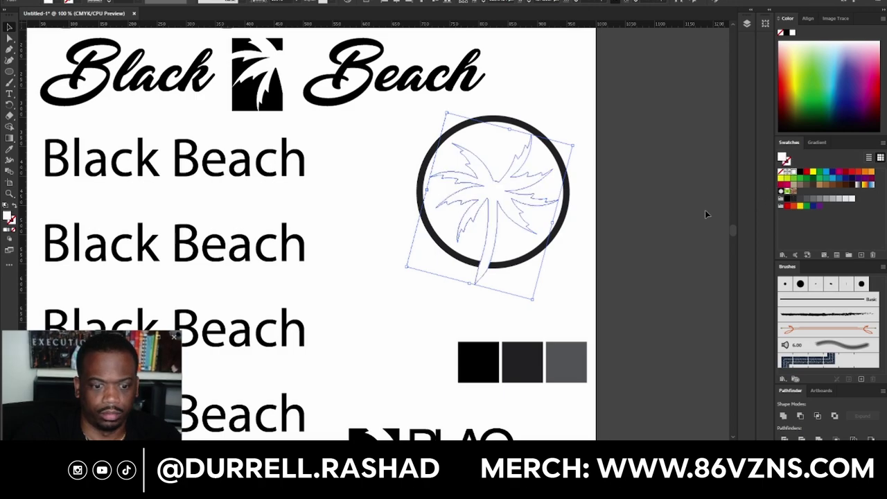
key(a)
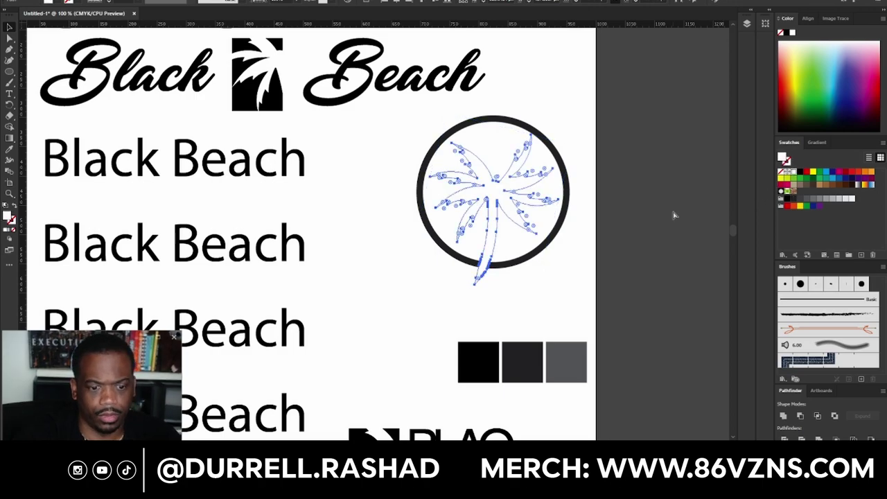
key(ctrl+z)
key(ctrl)
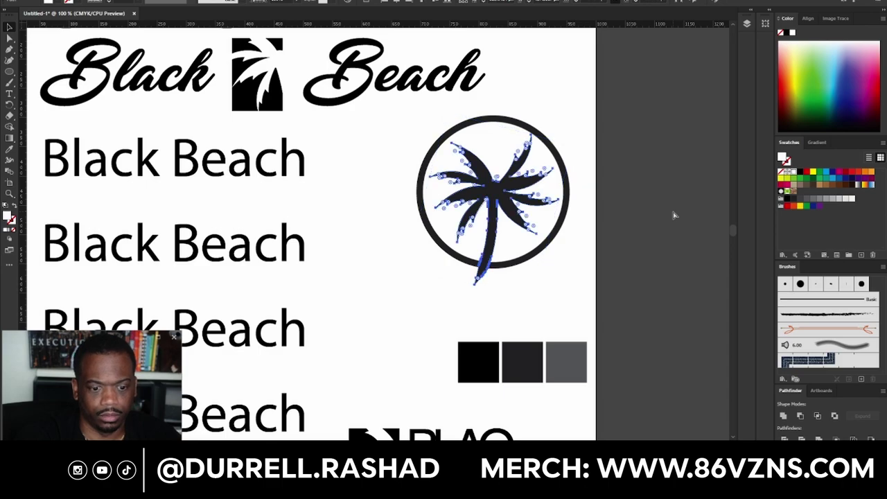
Give the dark gray palm tree a white stroke that separates its trunk from the ring.
key(v)
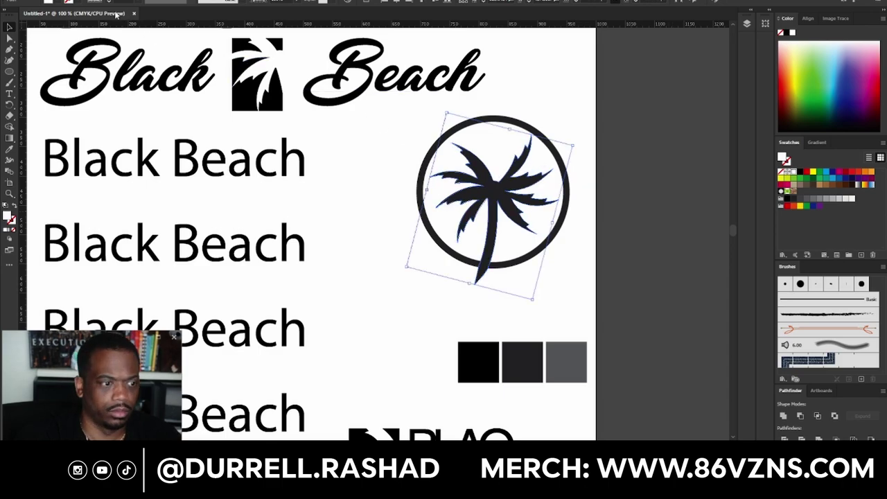
click(76, 3)
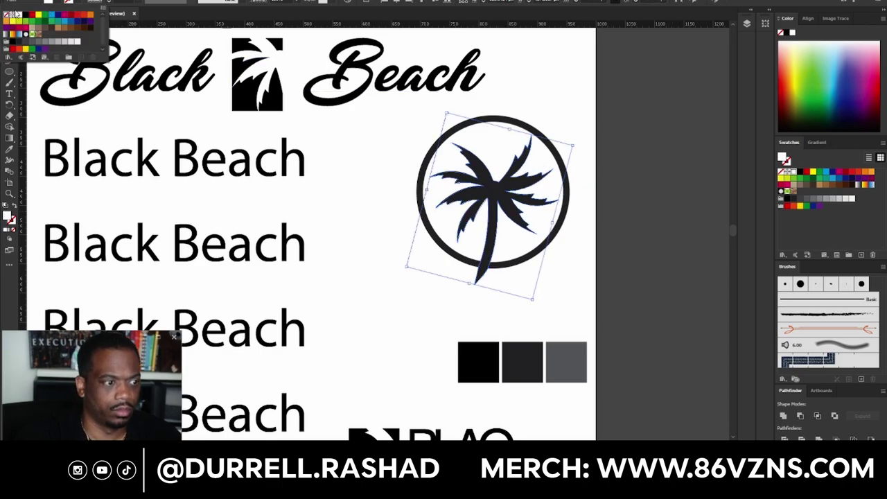
click(21, 13)
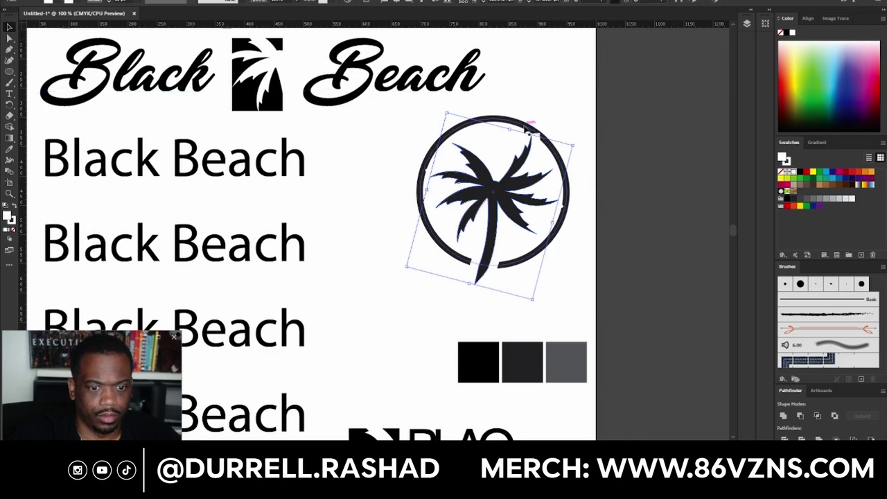
Try enlarging the ring slightly and shifting it up around the palm tree.
click(527, 127)
drag(493, 117, 496, 110)
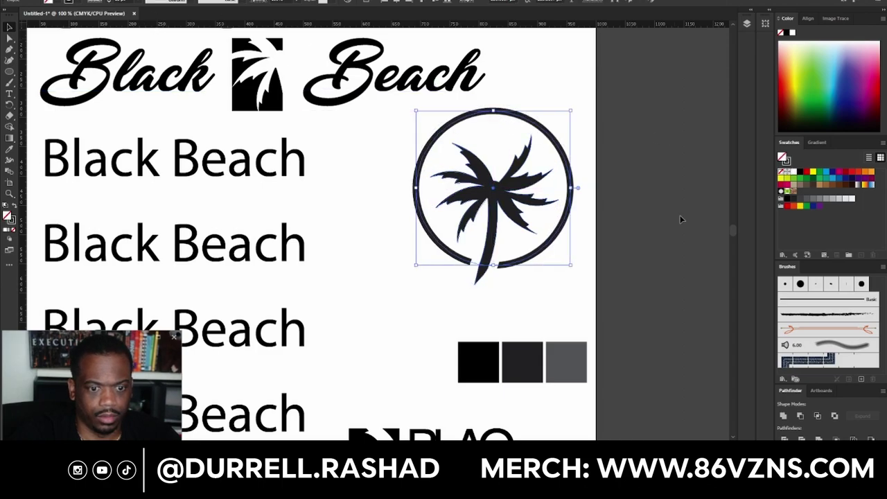
click(725, 246)
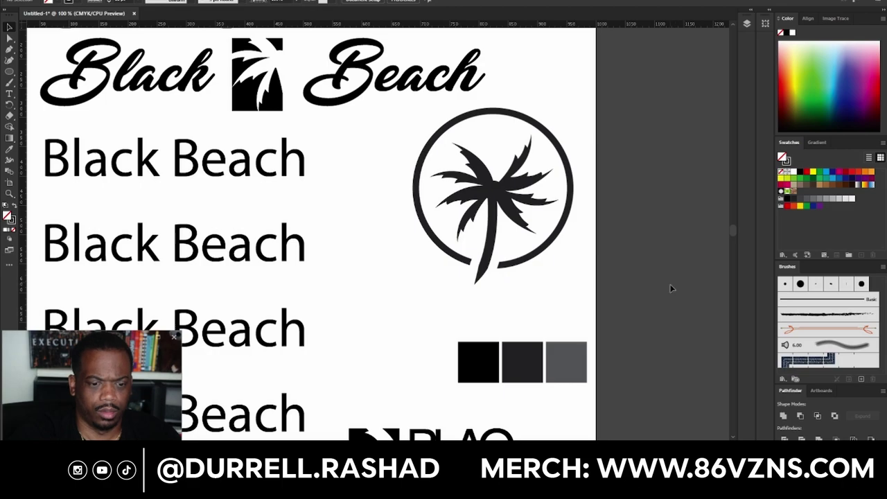
scroll(668, 289, down, 1)
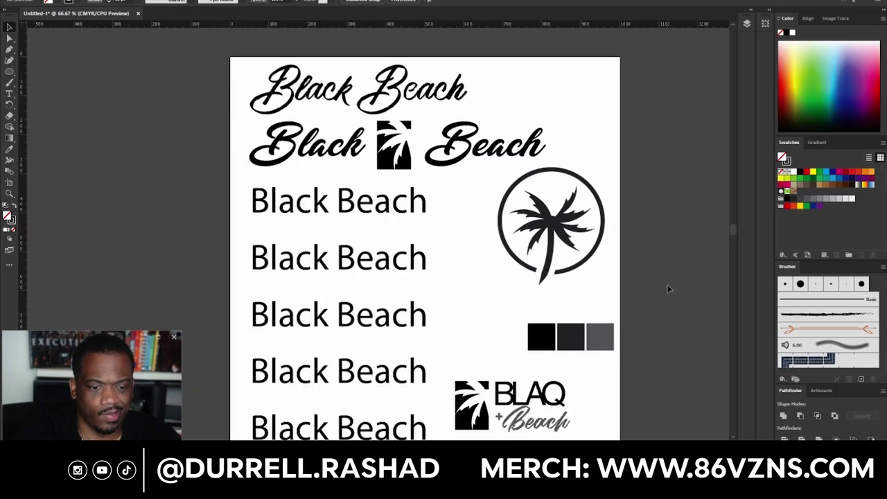
scroll(668, 288, up, 2)
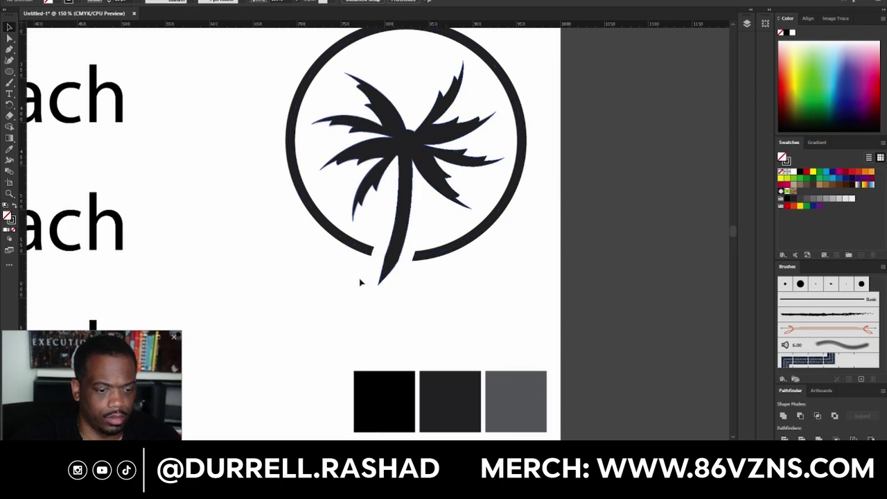
scroll(285, 293, down, 1)
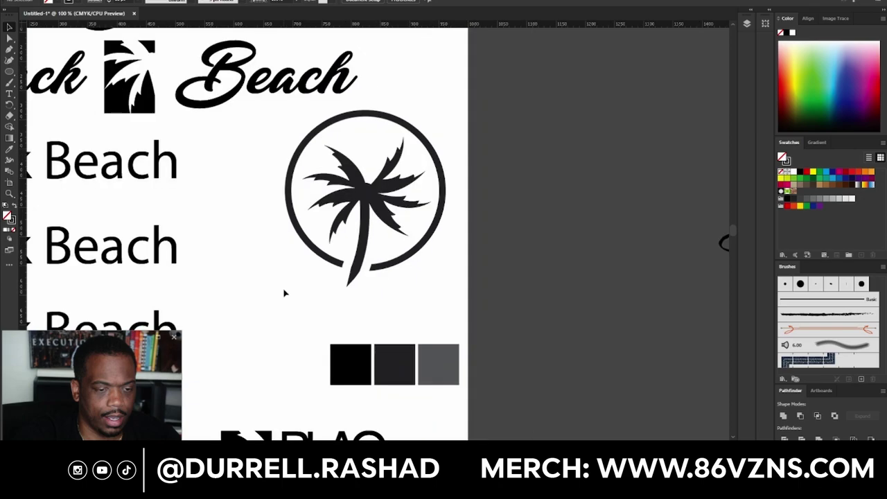
Undo the ring's enlargement and the thickening of the palm tree's white stroke.
key(ctrl+z)
key(ctrl+z)
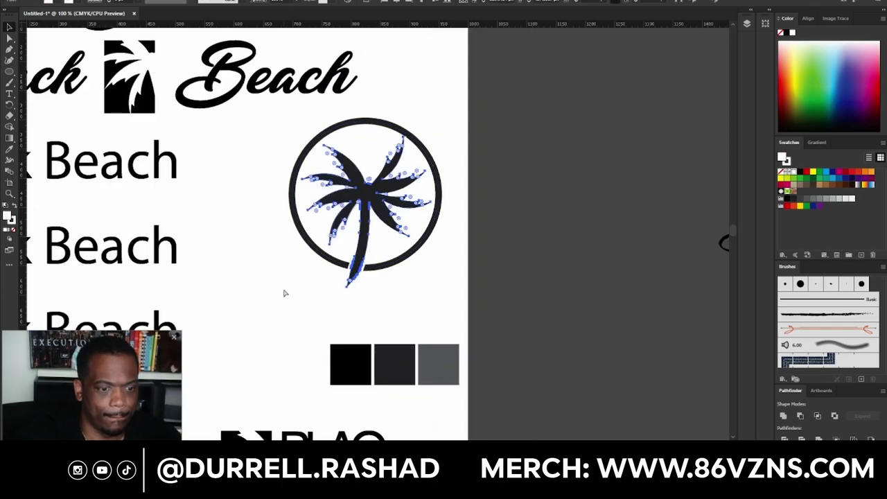
key(ctrl+z)
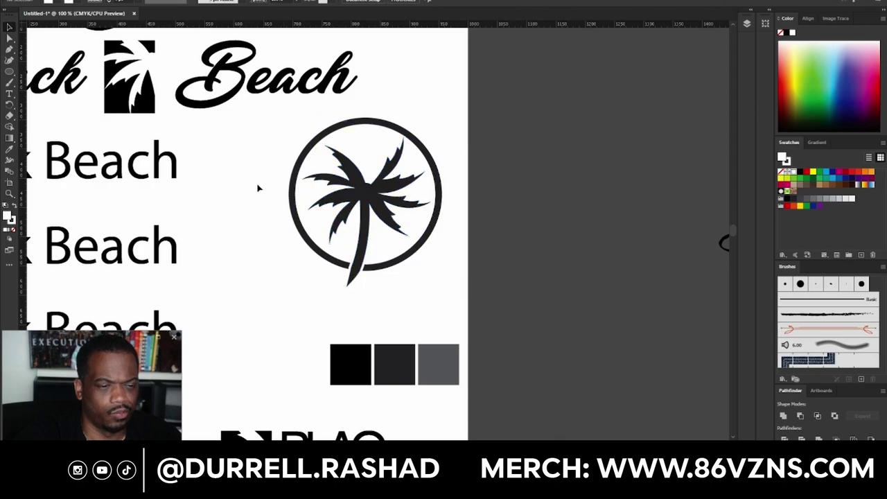
Try deleting the whole circular palm emblem.
drag(253, 152, 546, 301)
key(Delete)
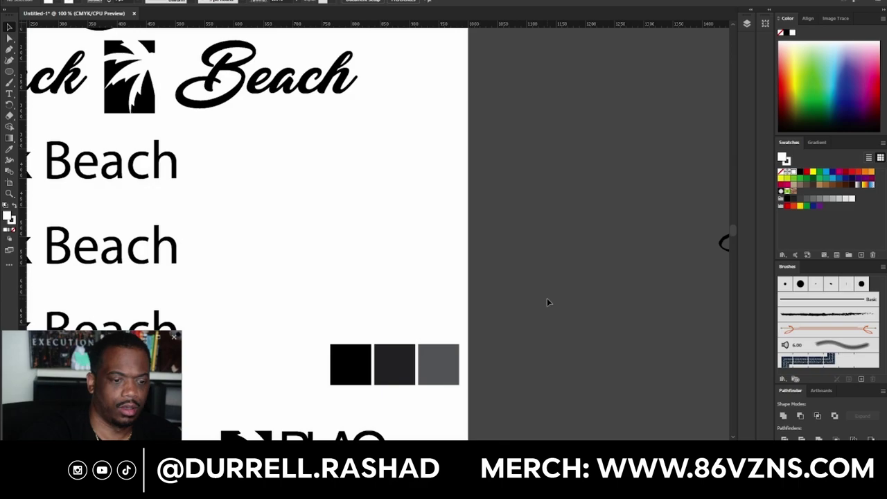
key(ctrl+z)
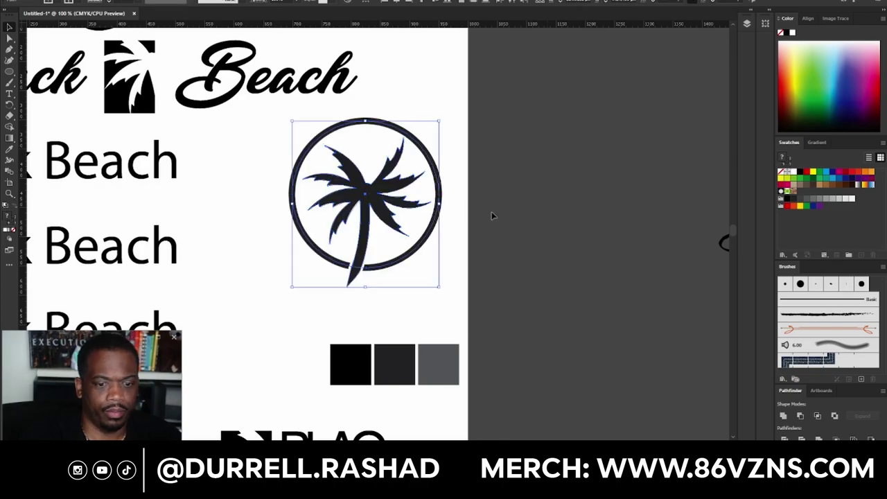
Turn the ring into a solid dark gray circle without a stroke and fill the palm tree white.
click(492, 214)
click(439, 196)
key(shift+x)
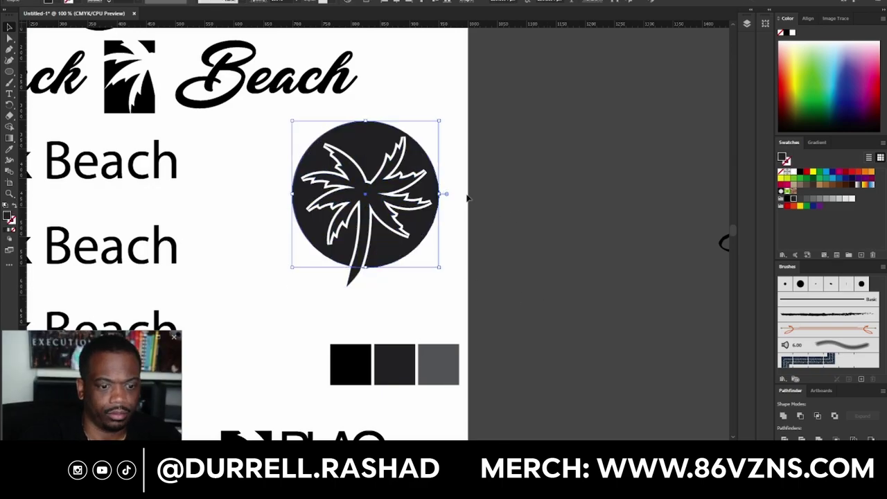
drag(466, 199, 463, 223)
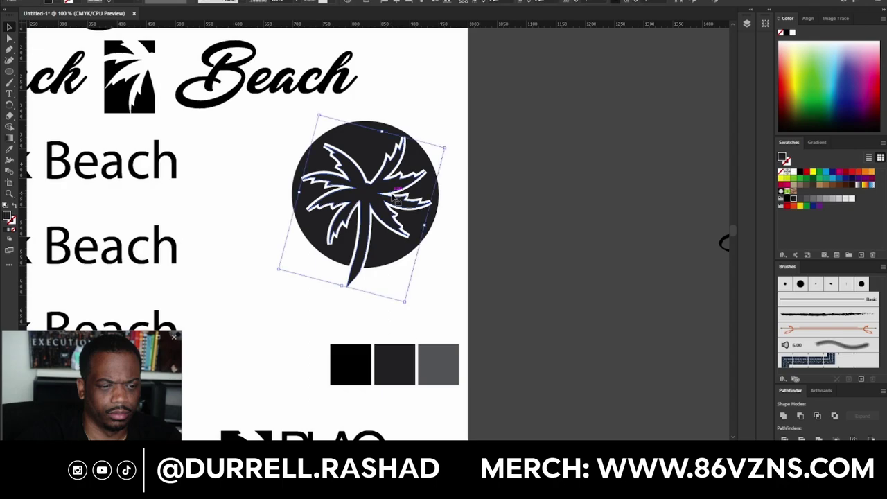
click(793, 171)
click(575, 217)
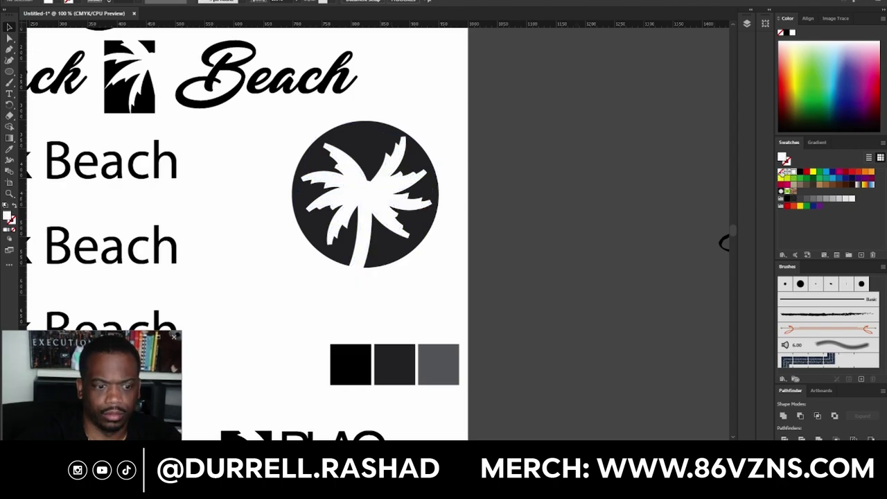
Delete the solid circle and draw a dark gray rectangle in its place over the palm tree.
click(429, 162)
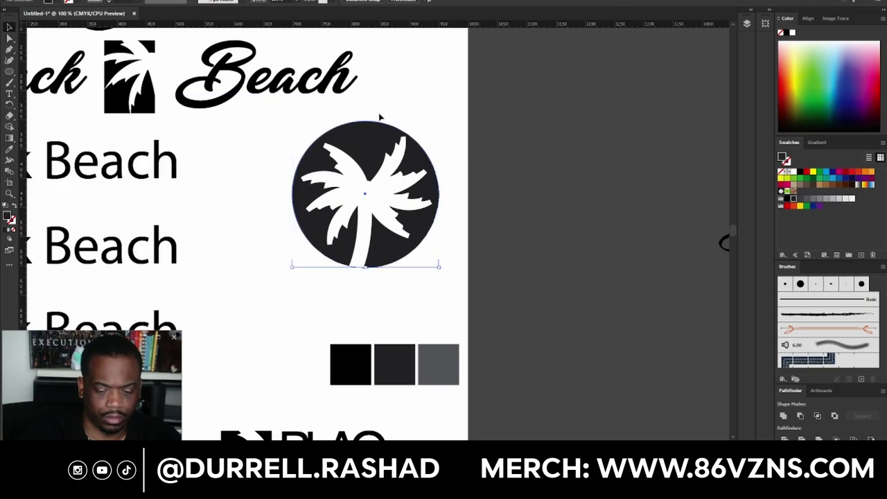
key(Delete)
drag(11, 74, 42, 72)
drag(292, 121, 375, 198)
drag(416, 234, 461, 263)
click(10, 27)
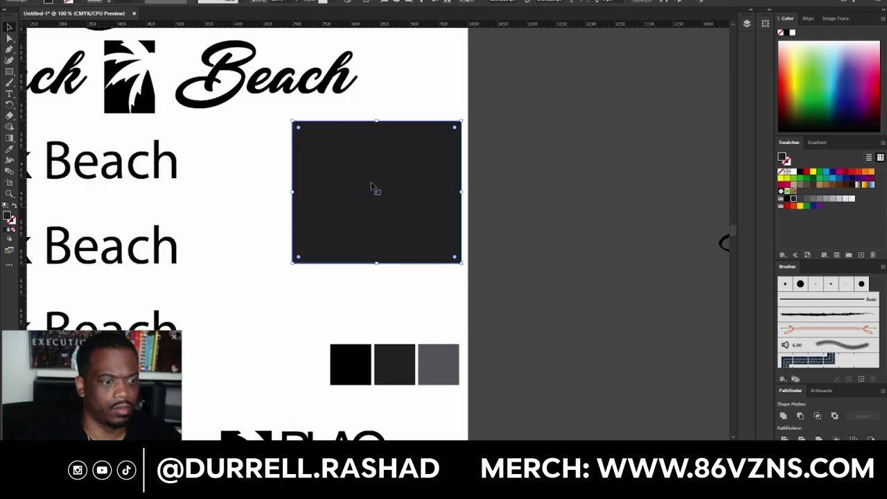
Send the dark gray rectangle to the back, behind the white palm tree.
right_click(372, 183)
mouse_move(436, 351)
click(504, 382)
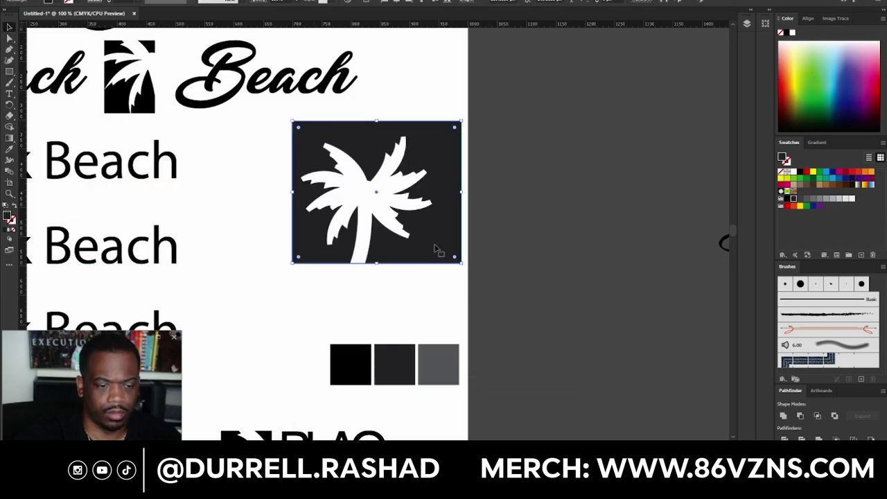
Try centering the rectangle and the separate palm tree pieces on each other.
shift+click(383, 199)
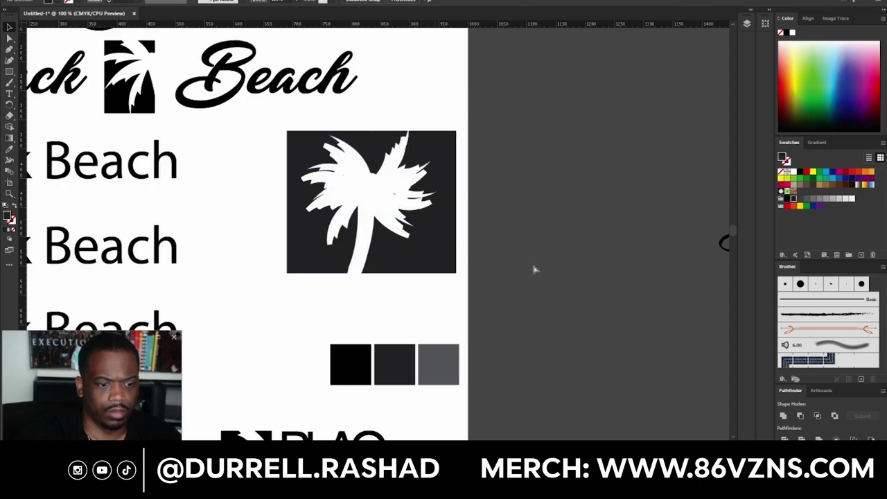
key(ctrl+z)
key(ctrl+z)
Center the palm tree's overlapping pieces horizontally on each other, leaving out the rectangle.
click(263, 218)
drag(245, 154, 461, 269)
shift+click(447, 248)
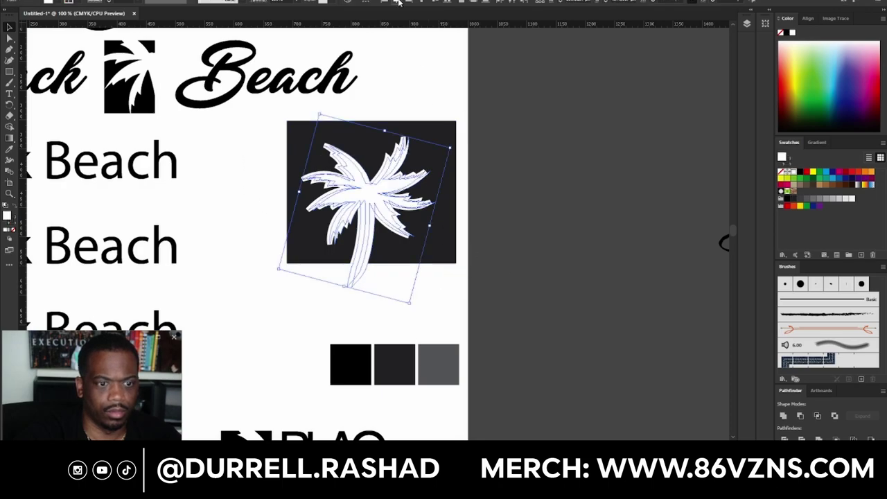
click(398, 2)
click(523, 261)
Center the palm tree and the rectangle on each other horizontally and vertically.
drag(244, 138, 501, 293)
click(397, 2)
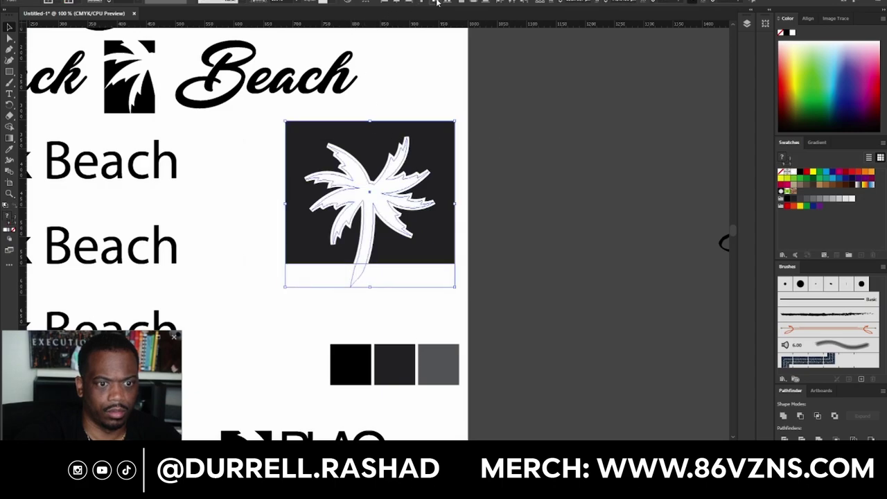
click(515, 253)
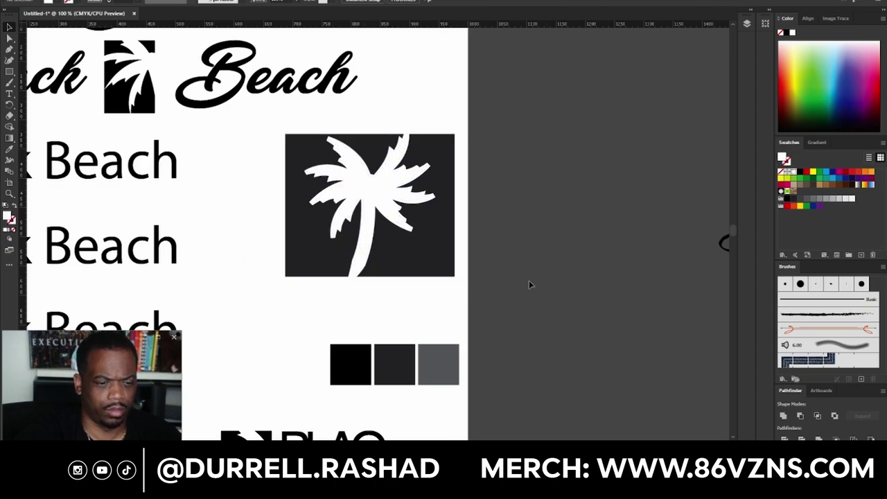
Nudge the rectangle up so all fronds lie inside it and the trunk extends past its lower edge.
click(451, 265)
key(Up)
key(Up)
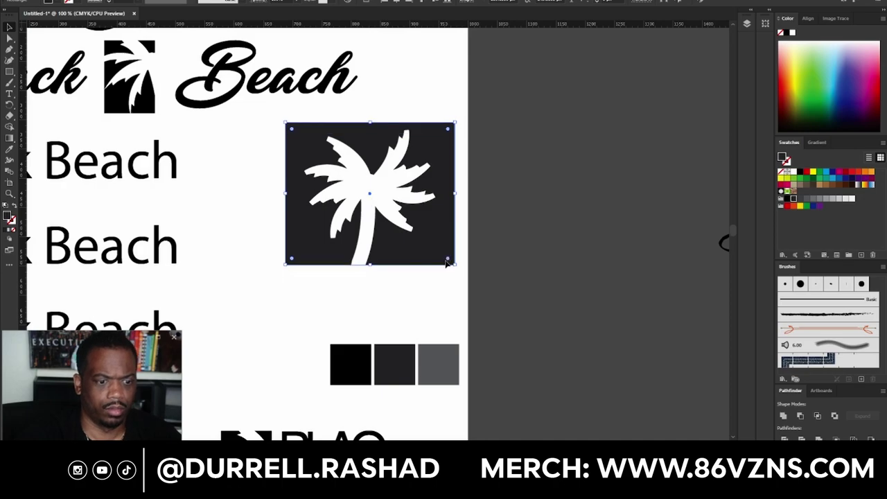
click(523, 273)
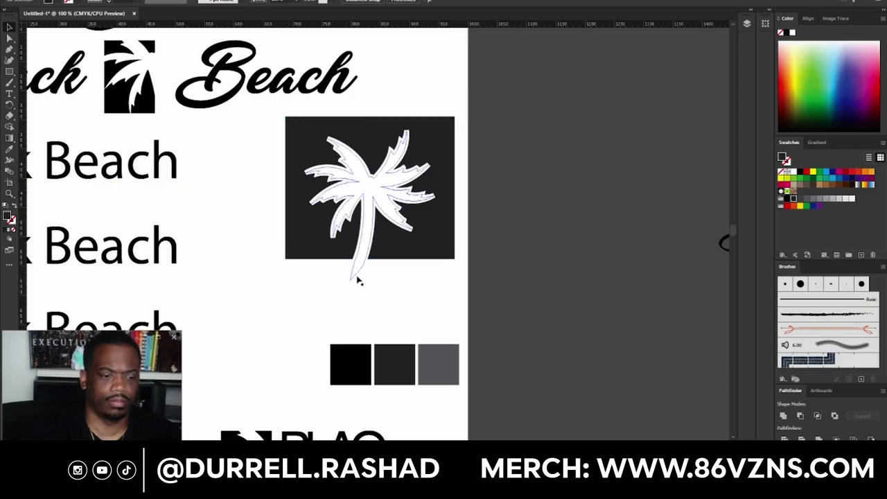
Shrink the rectangle slightly around the palm tree and nudge it down to balance the margins.
click(419, 237)
drag(454, 258, 444, 252)
key(shift+Right)
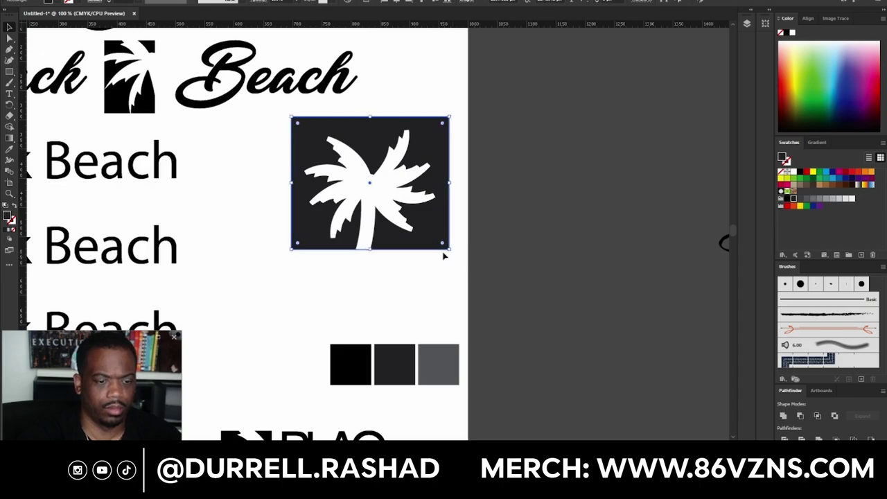
key(shift+Down)
click(528, 245)
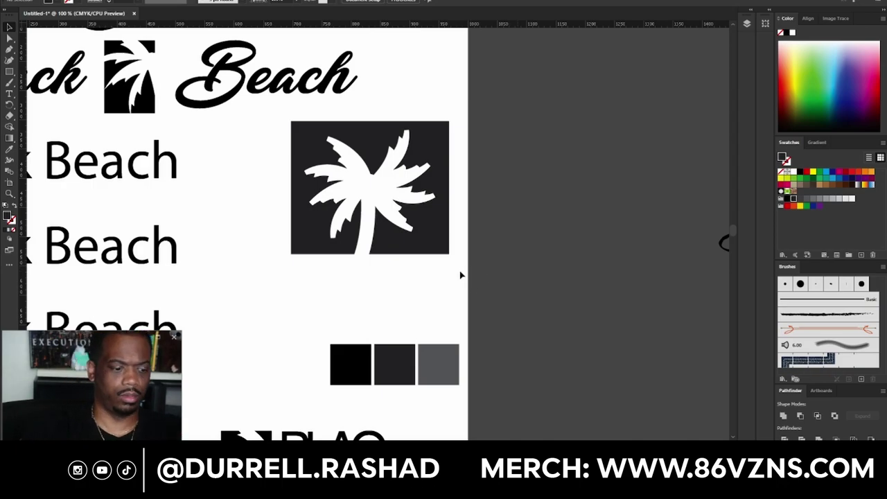
Fill the rectangle behind the palm tree with black.
scroll(440, 282, down, 3)
alt+scroll(440, 282, down, 1)
scroll(416, 256, down, 1)
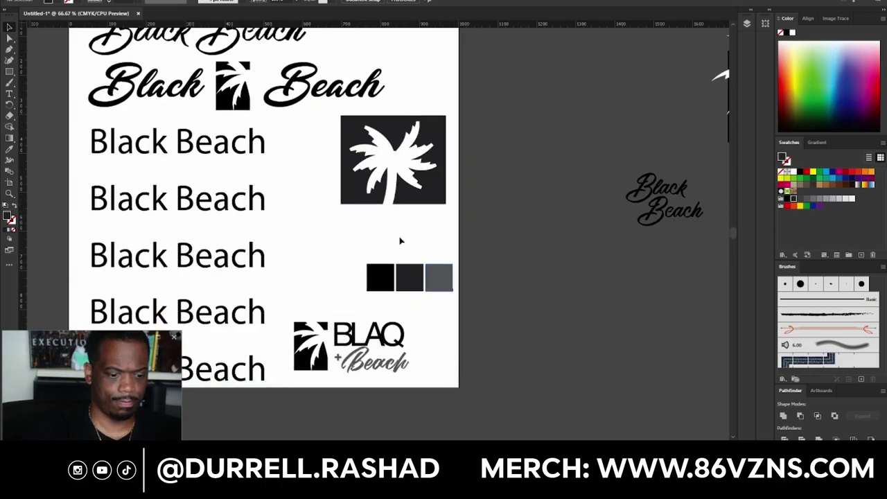
click(441, 192)
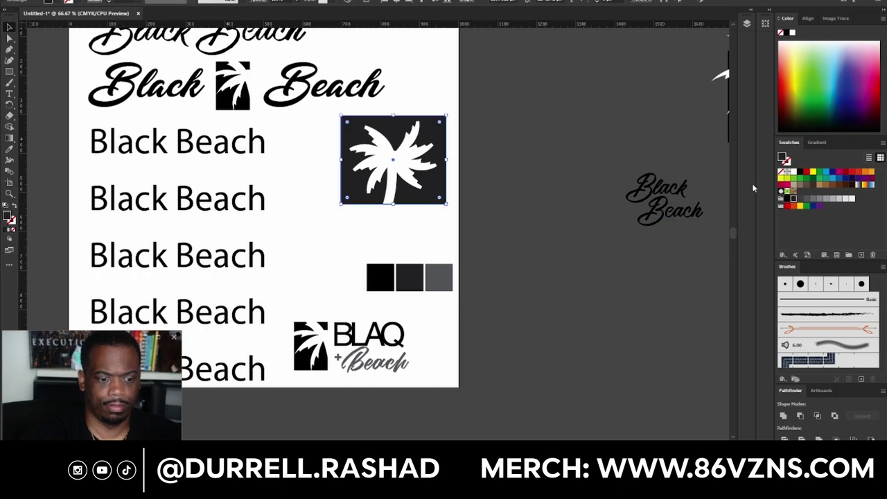
click(799, 171)
click(443, 234)
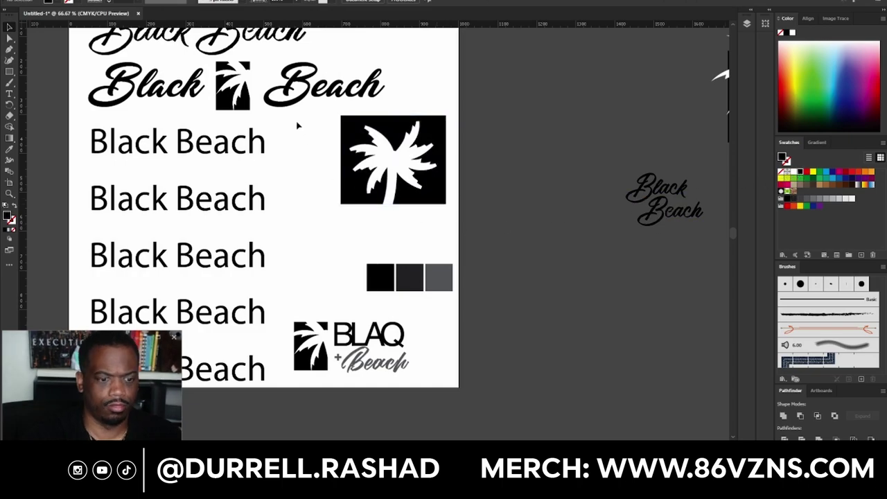
drag(325, 128, 482, 227)
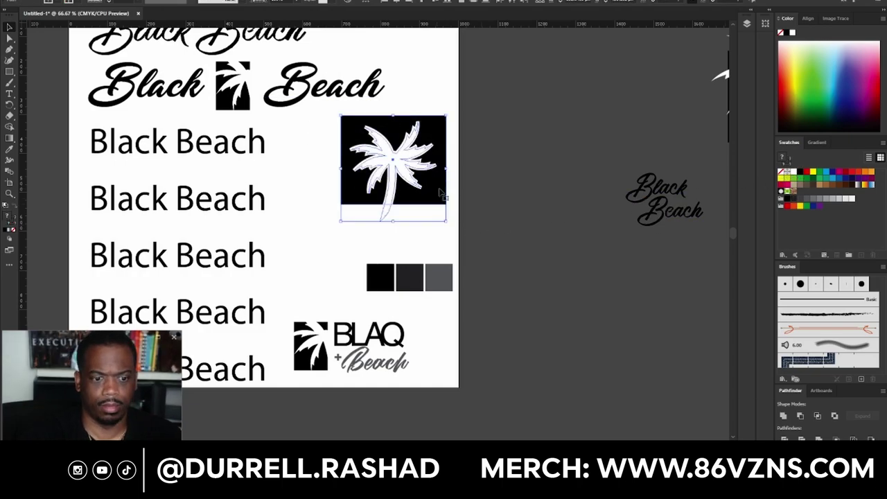
drag(441, 194, 567, 377)
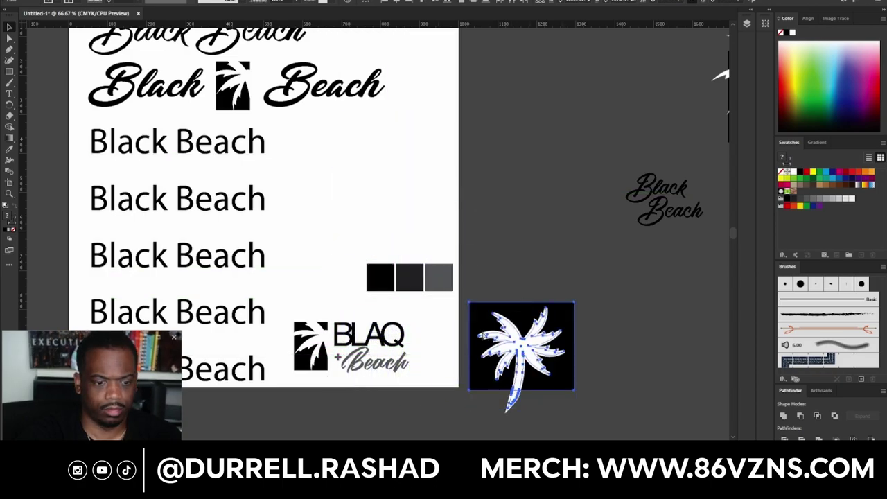
key(Delete)
Duplicate the black rectangle in place in front of the palm tree and swap the copy's fill and stroke.
click(443, 200)
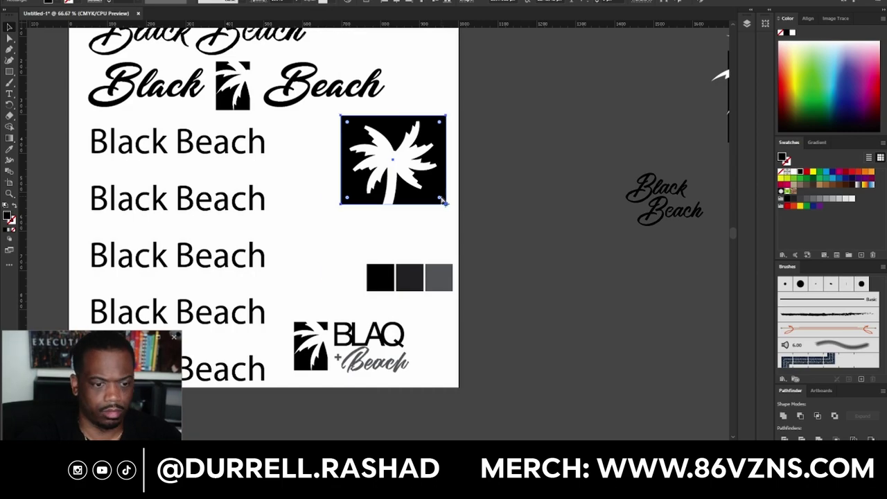
key(ctrl+v)
scroll(415, 223, up, 1)
drag(402, 243, 427, 135)
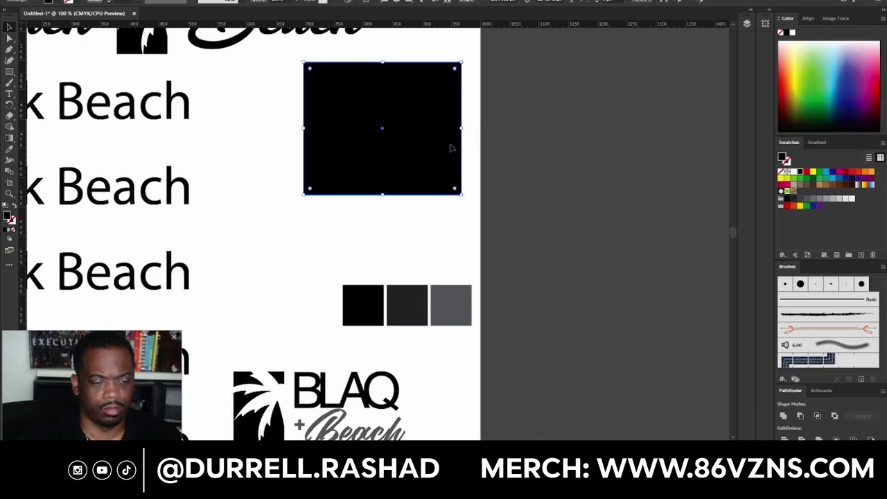
key(shift+x)
Give the unfilled rectangle copy a white 8 pt stroke aligned to the inside.
click(786, 161)
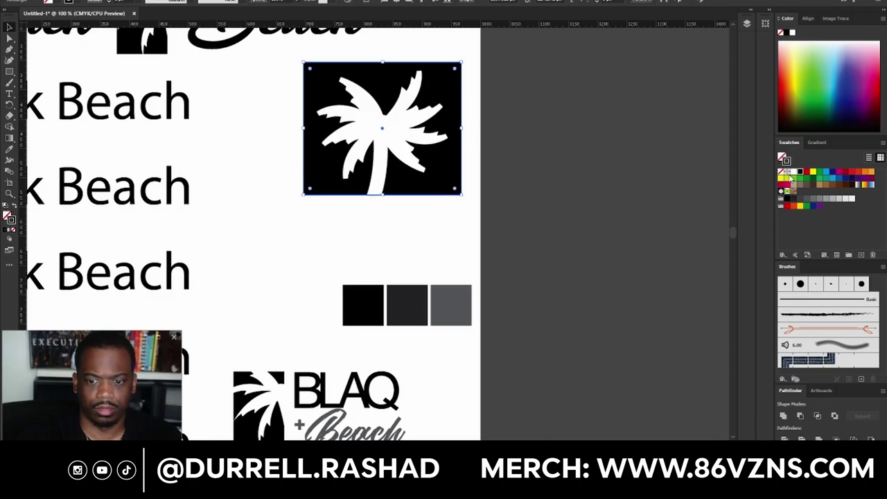
click(95, 3)
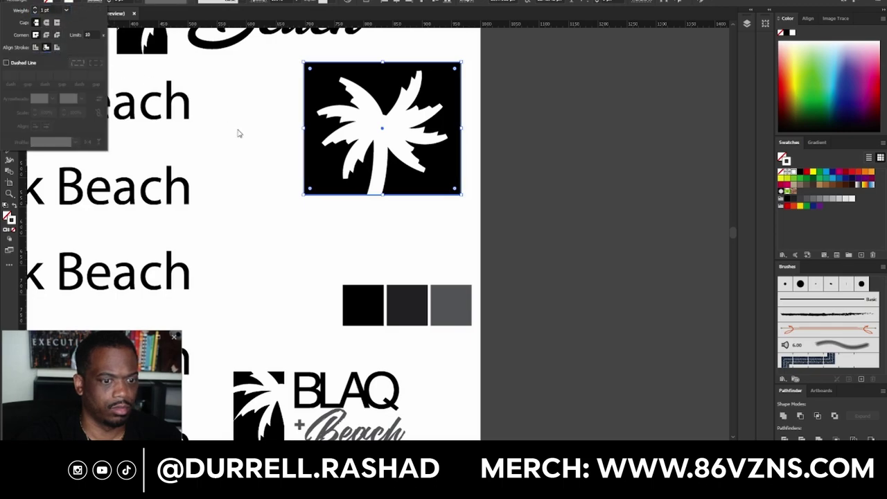
click(109, 1)
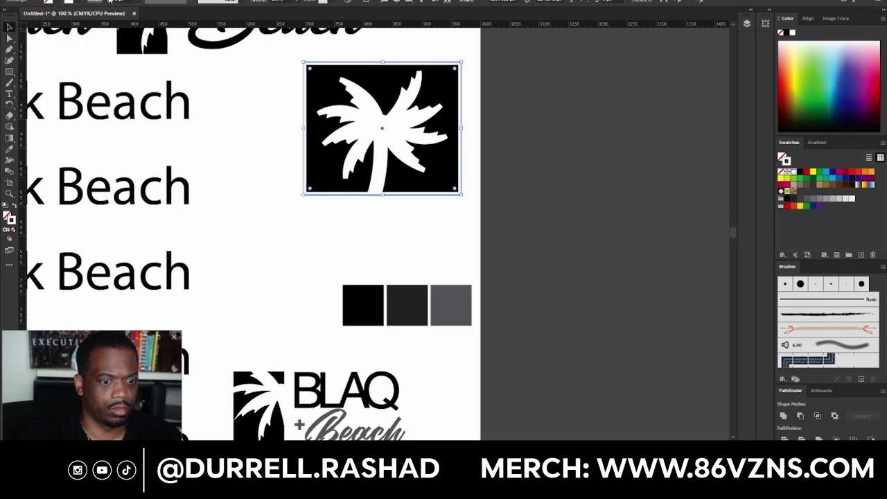
click(109, 2)
click(109, 1)
click(241, 202)
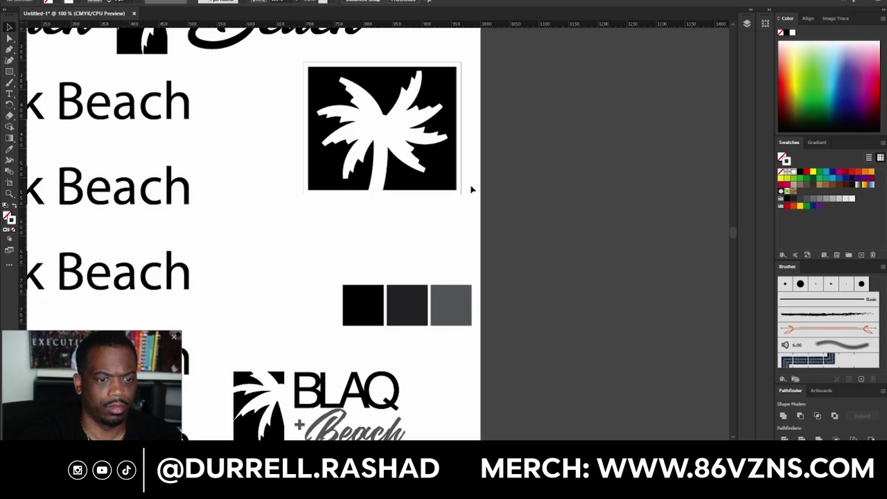
Align the white rectangle outline's stroke to the center of its path.
click(459, 93)
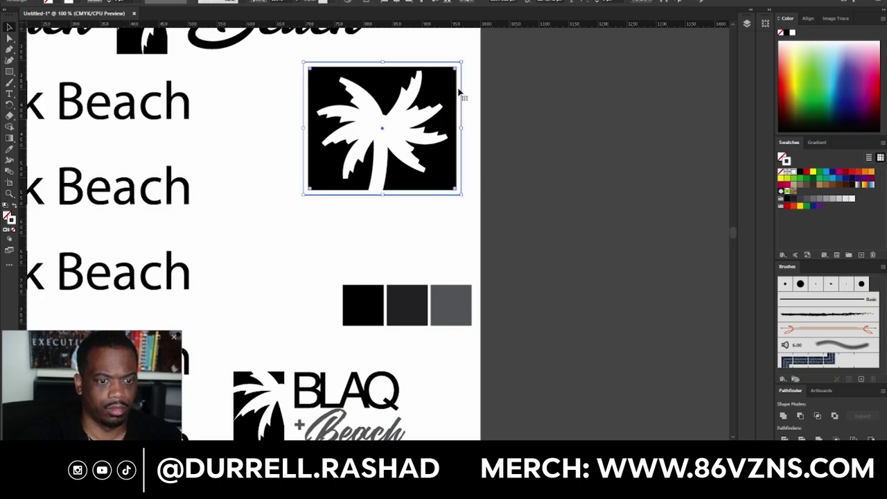
click(110, 3)
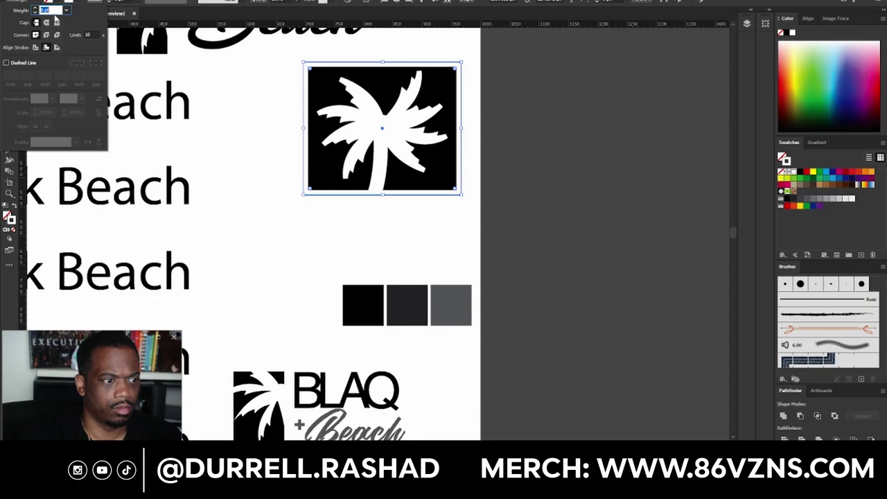
click(36, 47)
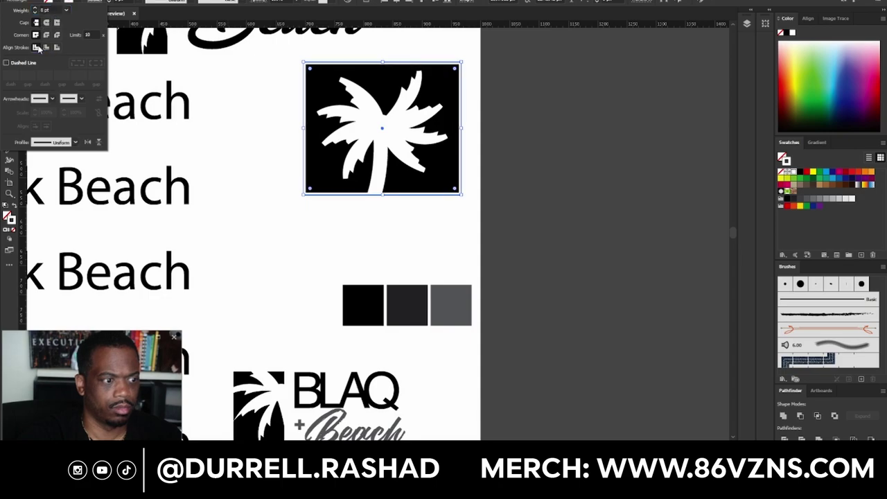
click(216, 173)
click(329, 257)
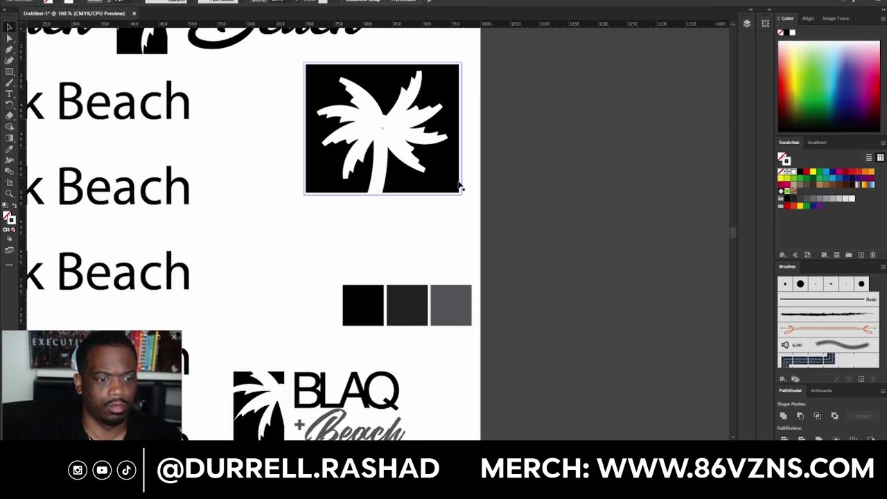
Add a black 7 pt stroke to the filled rectangle and align it to the outside.
click(458, 197)
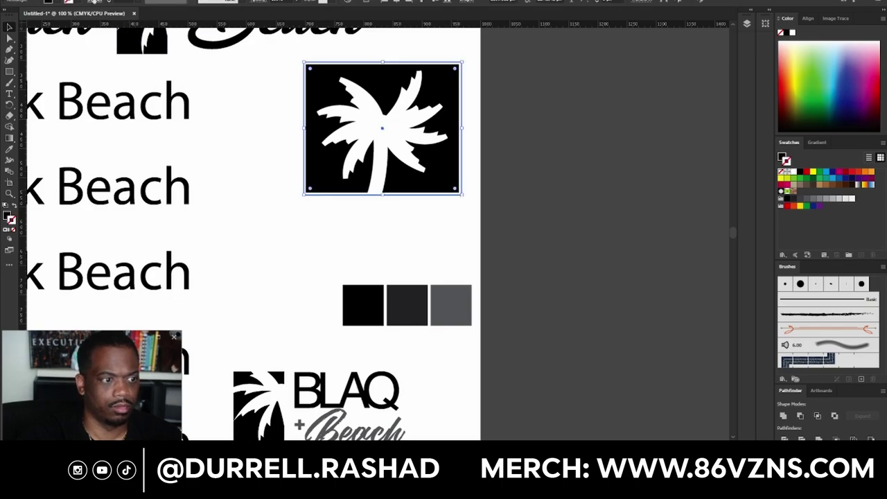
click(77, 2)
click(26, 16)
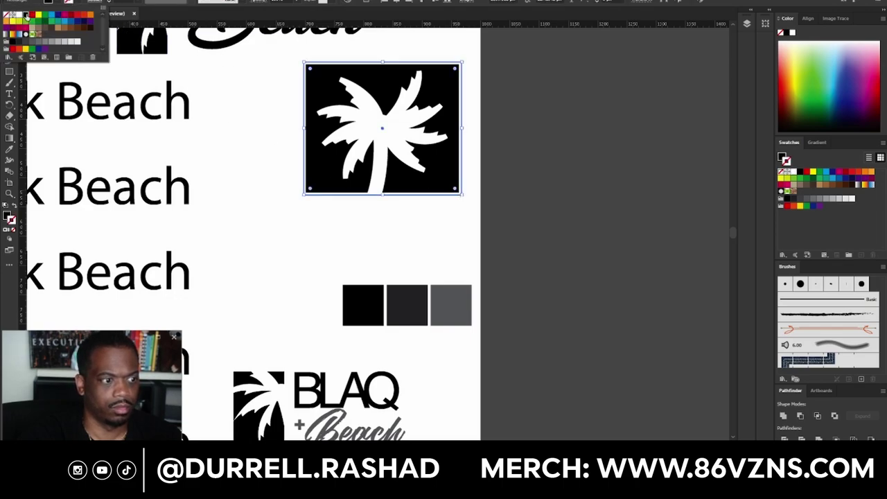
click(111, 1)
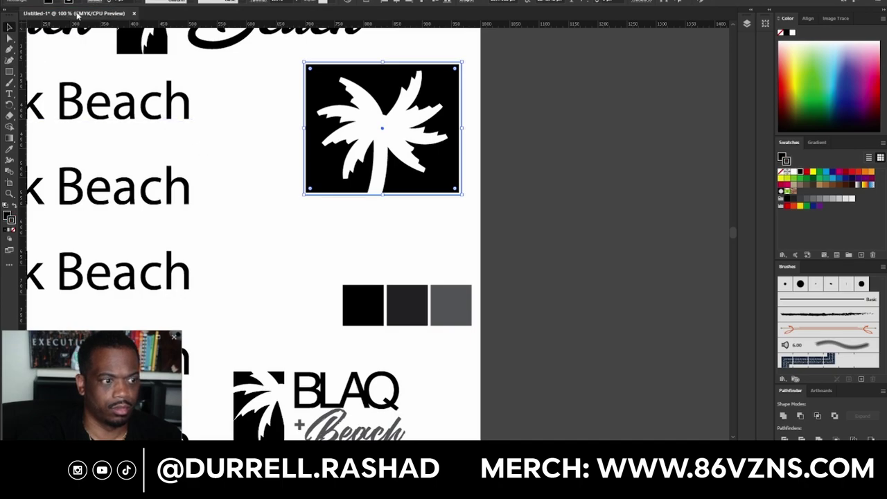
click(93, 2)
click(57, 47)
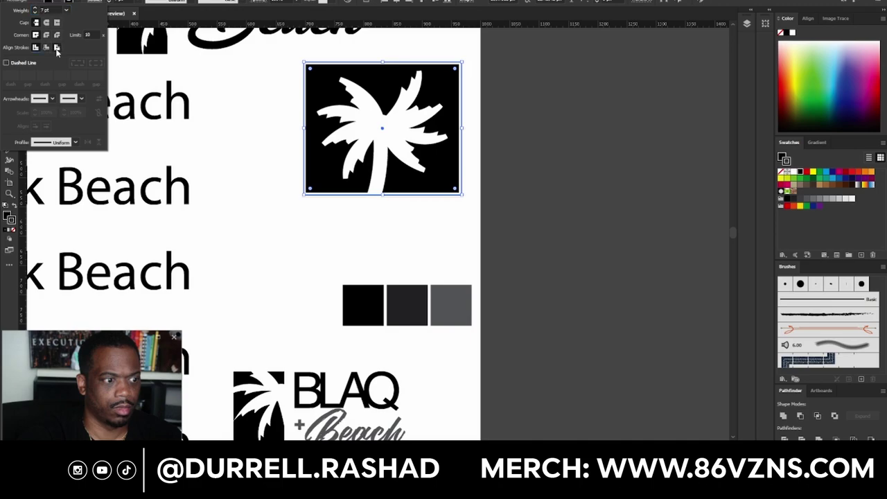
click(201, 166)
click(271, 182)
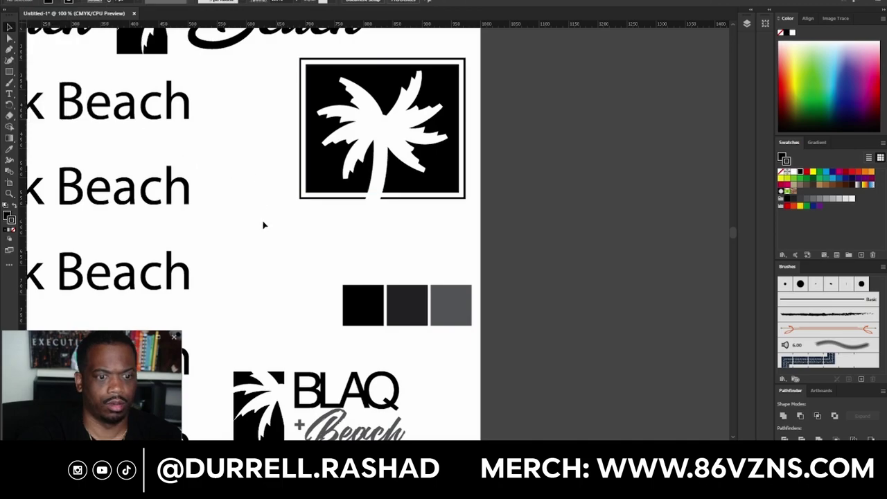
Thicken the white rectangle outline and align its stroke to the inside.
click(459, 194)
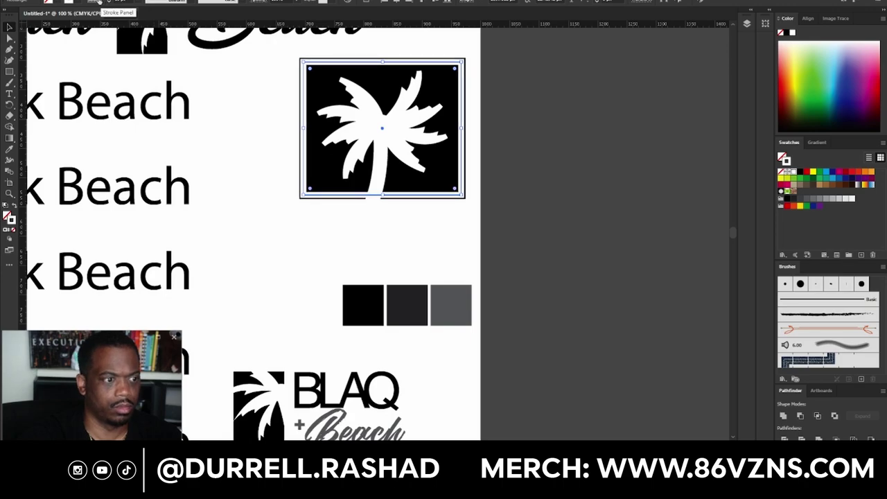
click(99, 3)
click(47, 47)
click(221, 174)
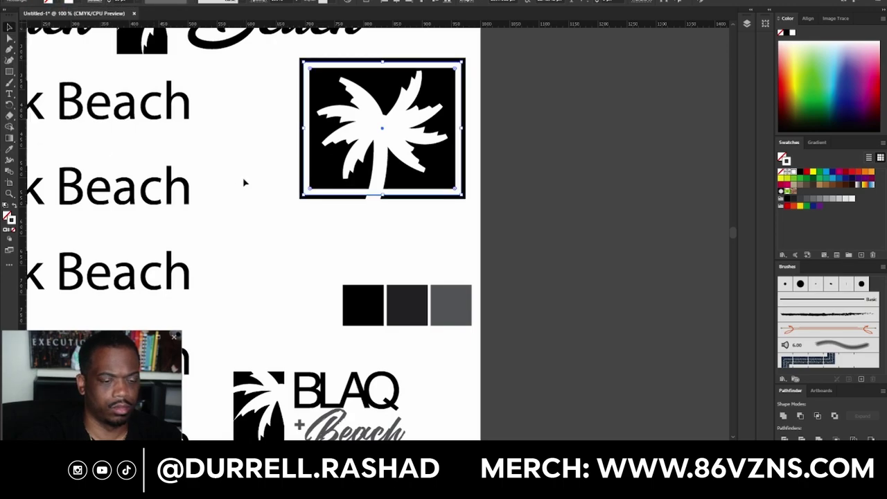
click(246, 199)
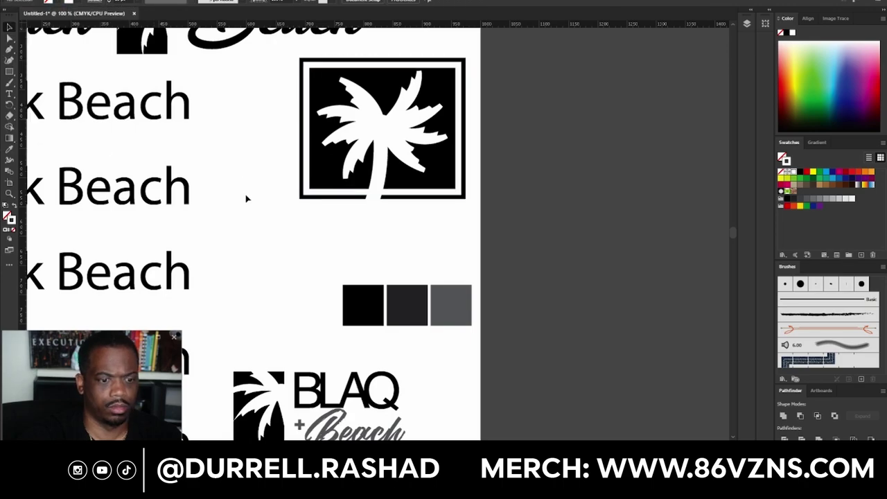
Reduce the stroke weight of the white rectangle outline so it forms a thinner inner frame.
click(466, 108)
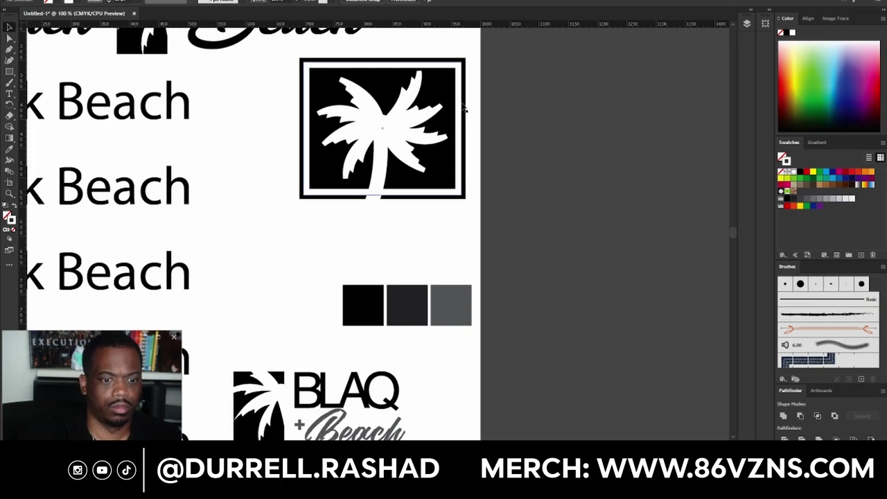
click(109, 4)
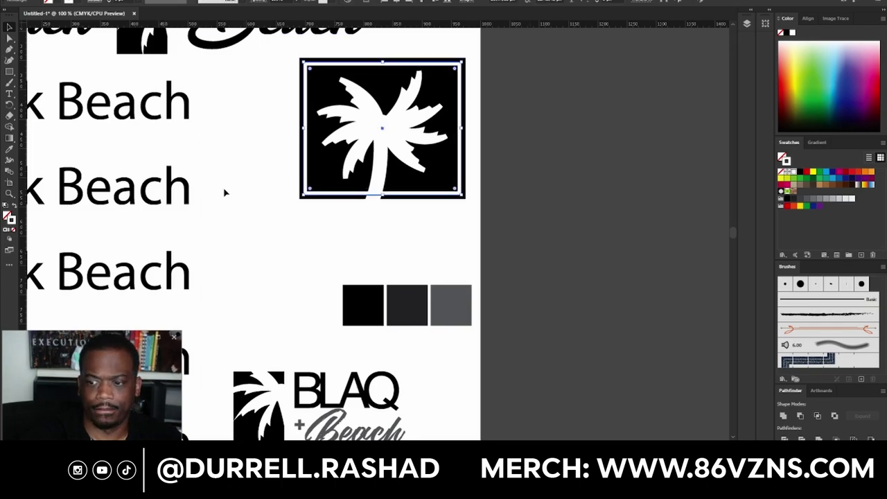
click(242, 230)
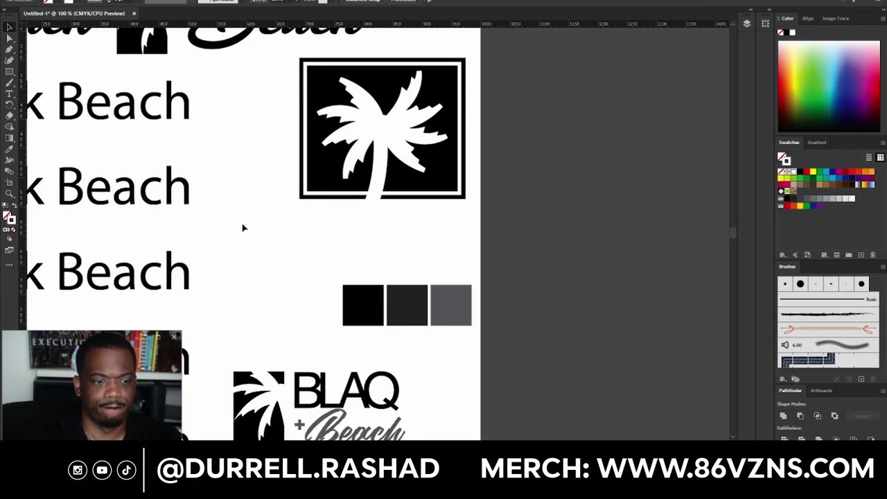
Apply the rough charcoal-style art brush to the white rectangle outline around the palm tree.
scroll(262, 216, up, 1)
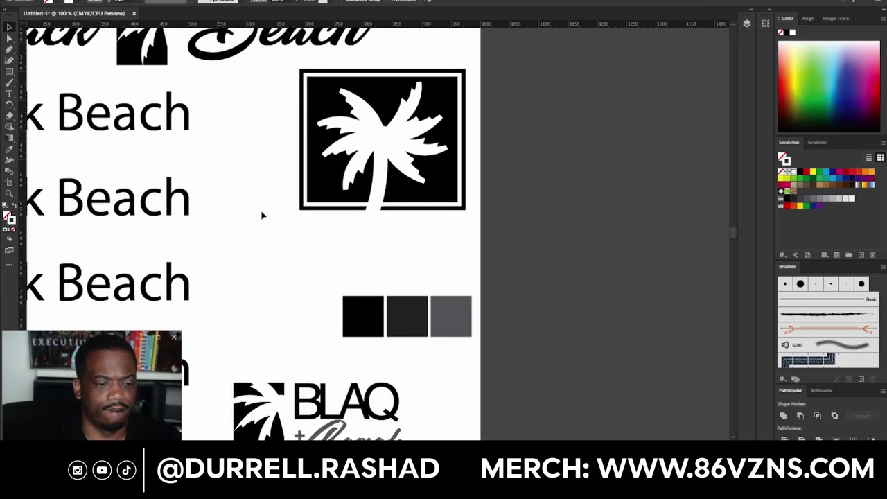
scroll(262, 215, up, 3)
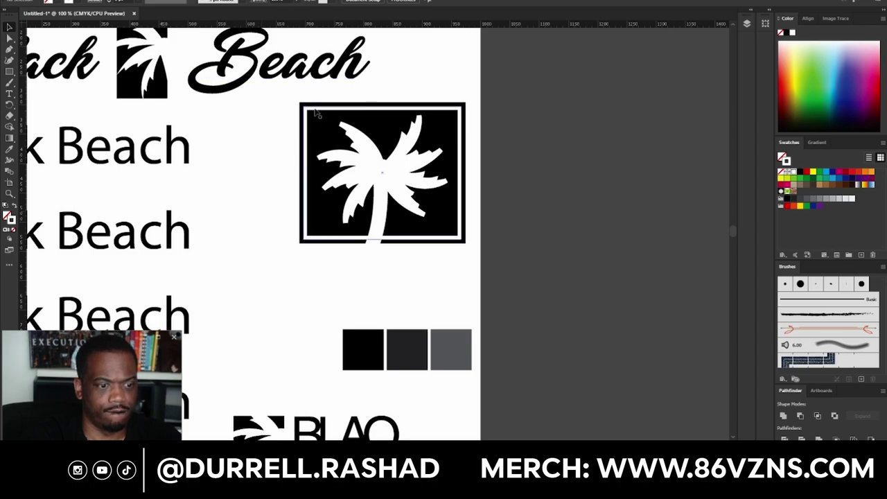
click(314, 111)
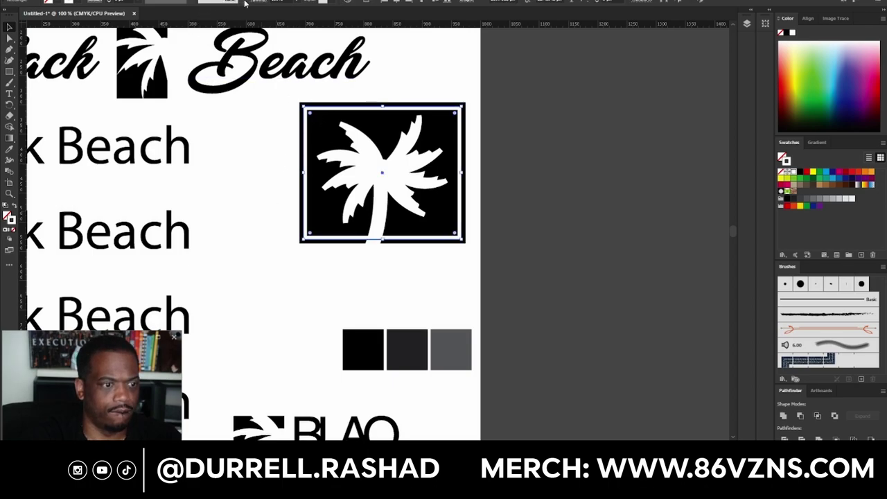
click(240, 2)
scroll(194, 58, down, 2)
click(203, 38)
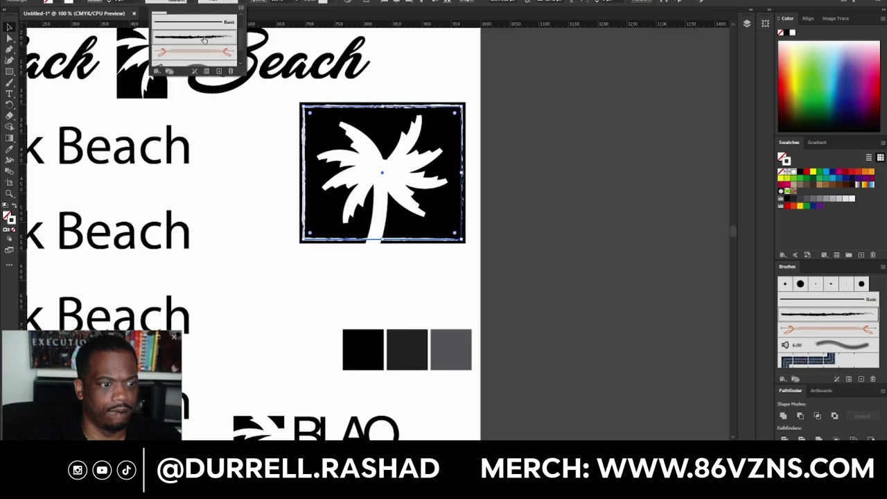
click(245, 205)
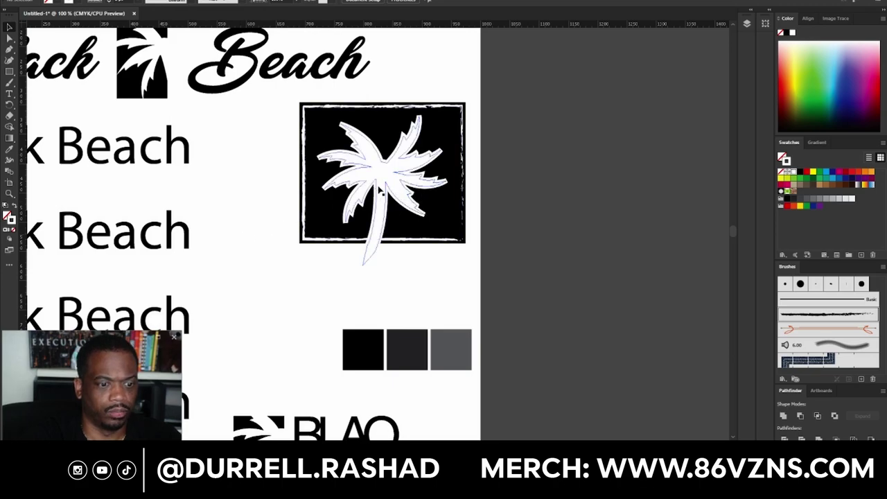
click(380, 189)
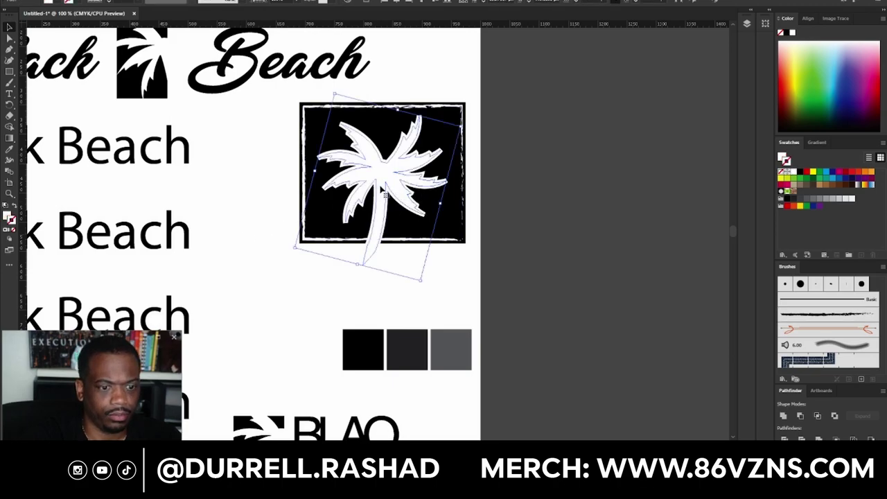
click(523, 186)
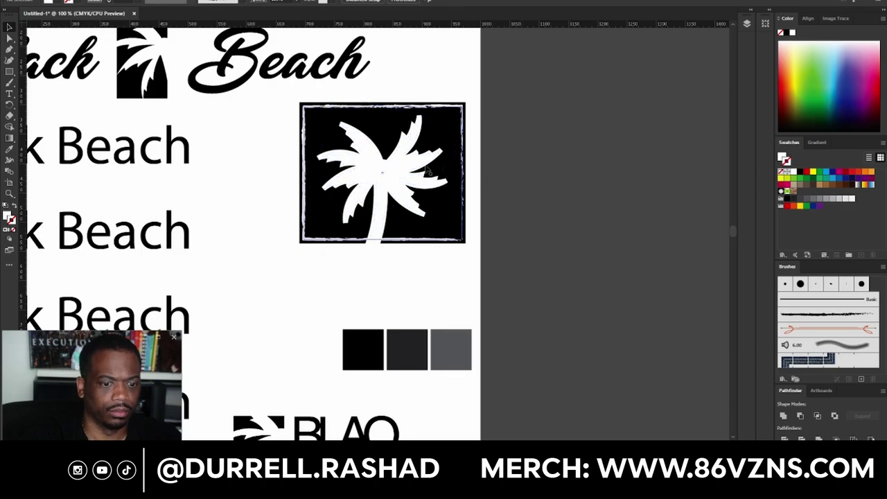
click(381, 173)
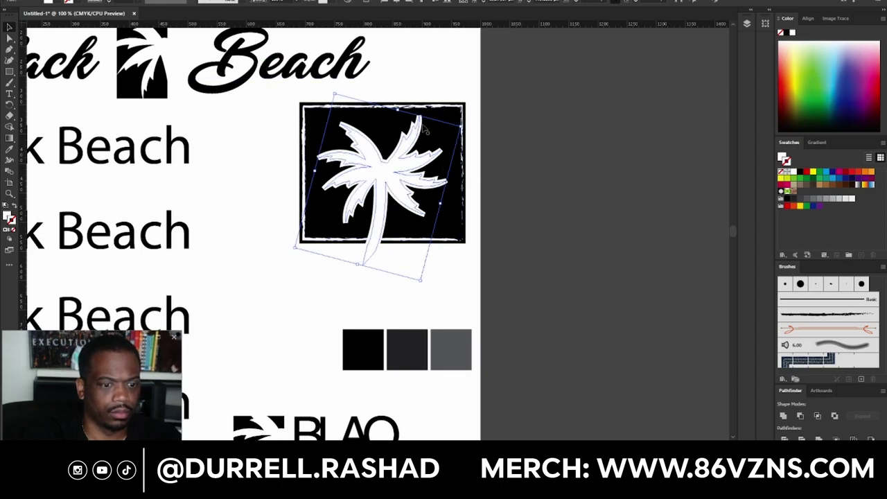
click(409, 128)
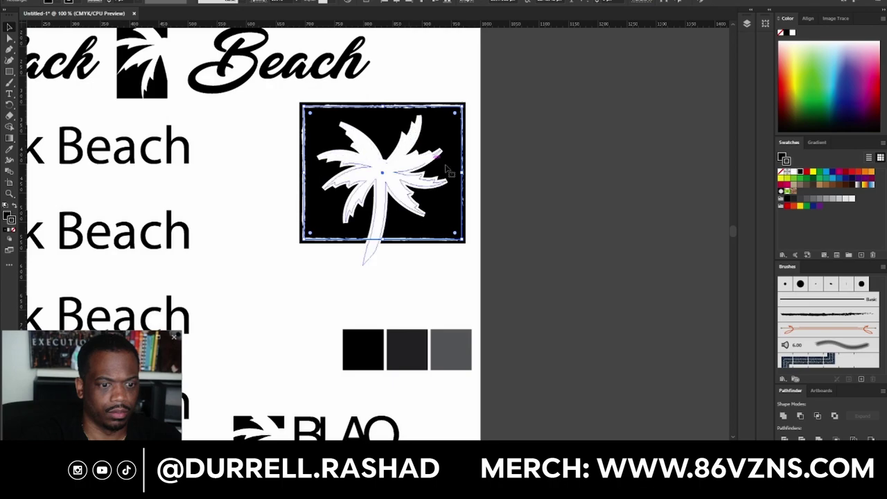
click(543, 174)
drag(392, 179, 394, 198)
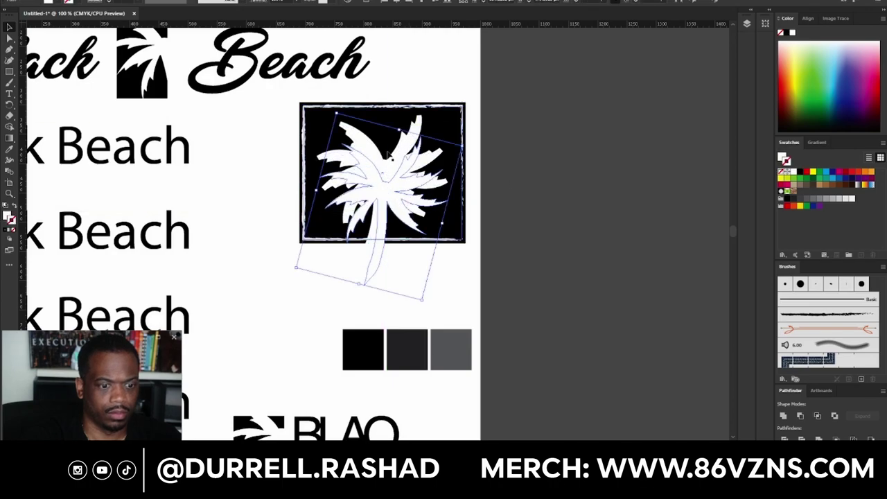
click(396, 155)
key(ctrl+z)
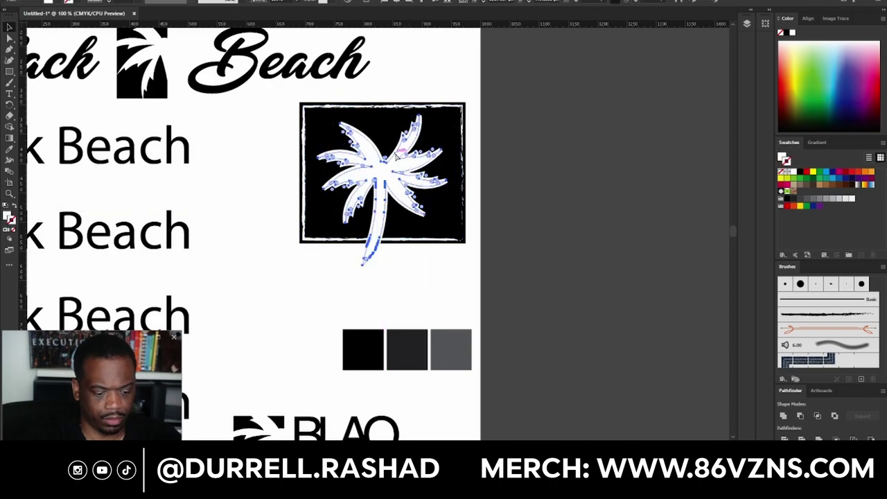
Try the rough charcoal-style art brush on the white palm tree's outline and undo it.
click(242, 1)
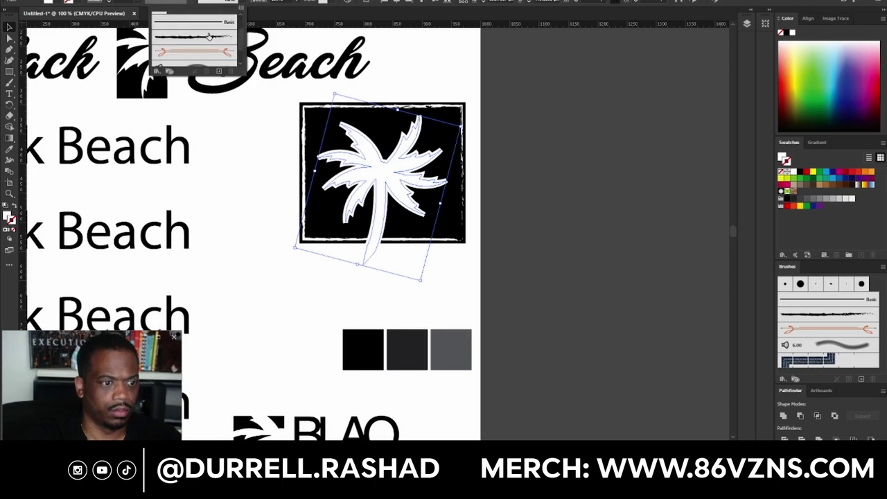
click(208, 36)
click(245, 181)
key(ctrl+z)
key(ctrl+z)
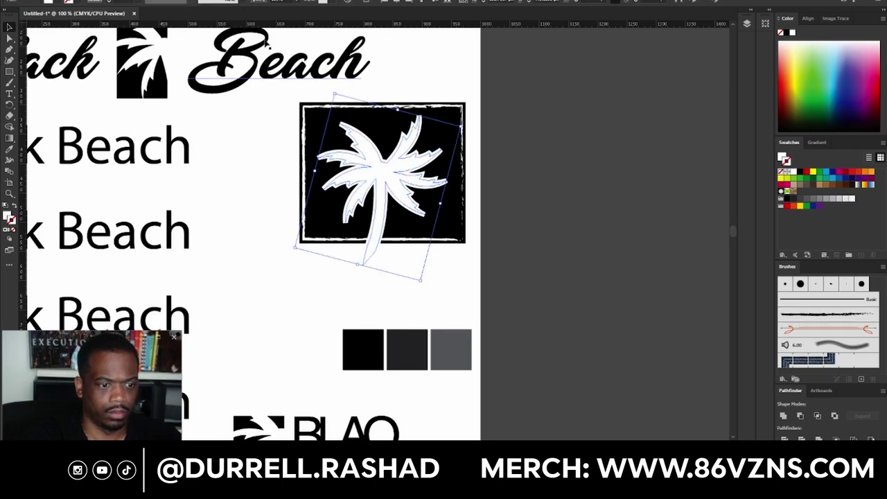
Try the ornamental arrow-ended brush on the white palm tree's outline and undo it.
click(245, 2)
scroll(216, 48, down, 2)
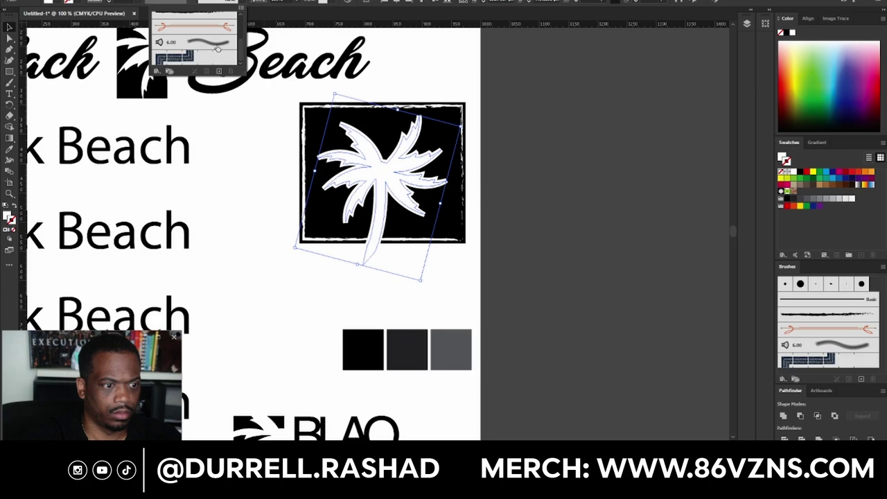
scroll(215, 48, up, 3)
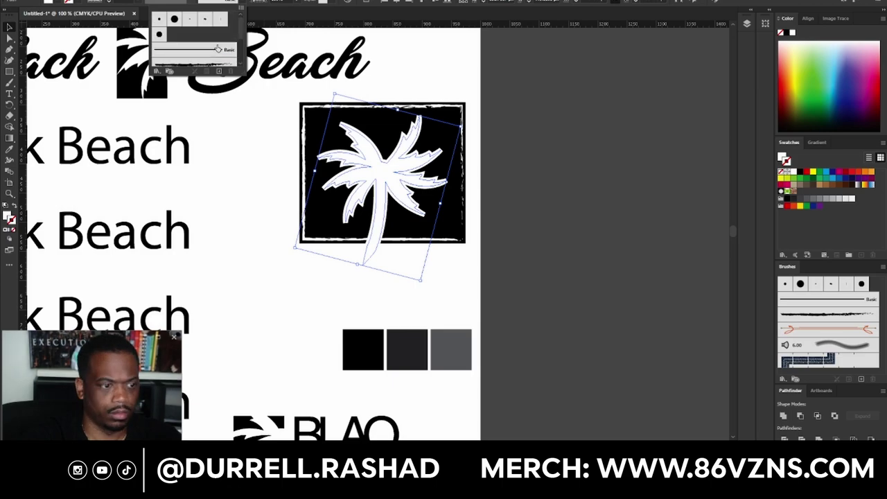
scroll(208, 51, down, 1)
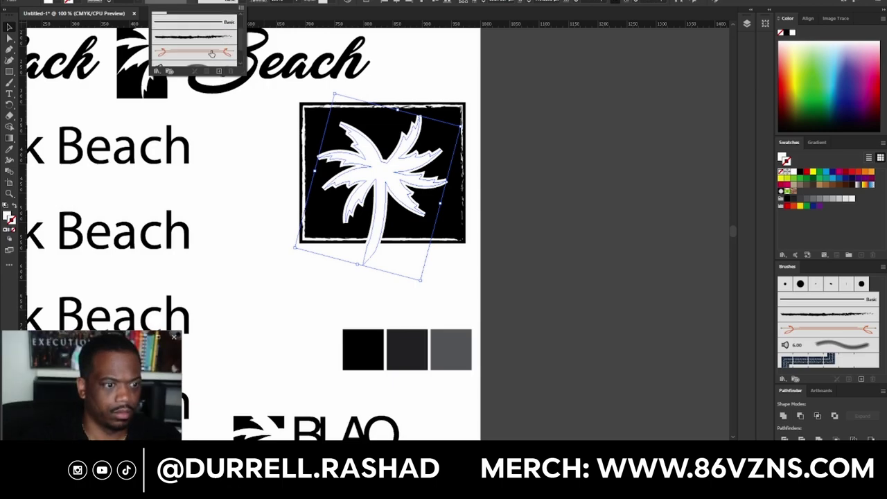
click(211, 53)
click(237, 167)
click(236, 167)
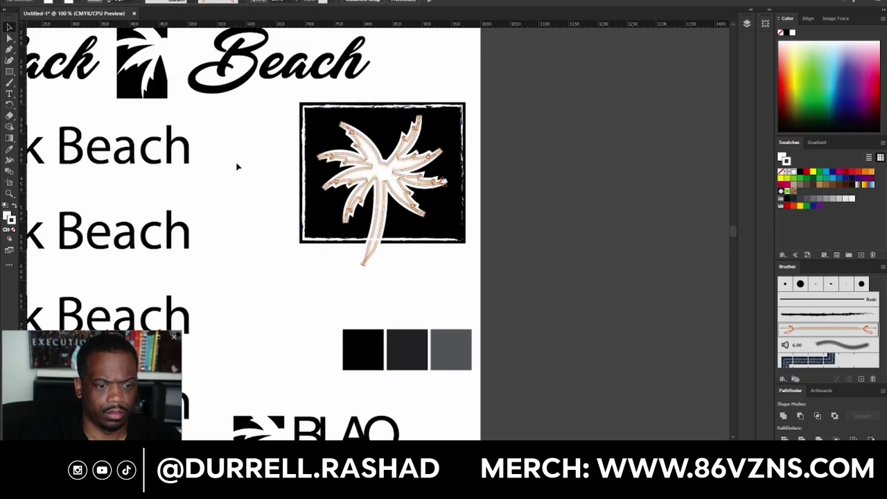
key(ctrl+z)
click(237, 167)
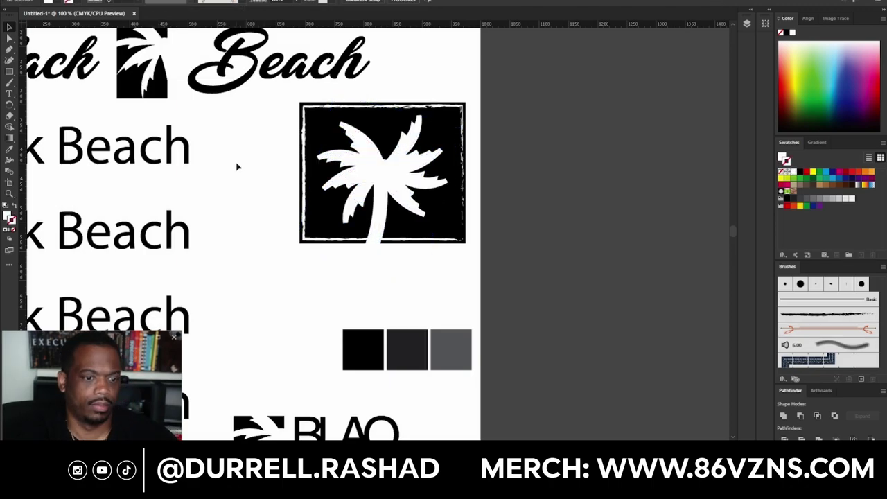
click(425, 116)
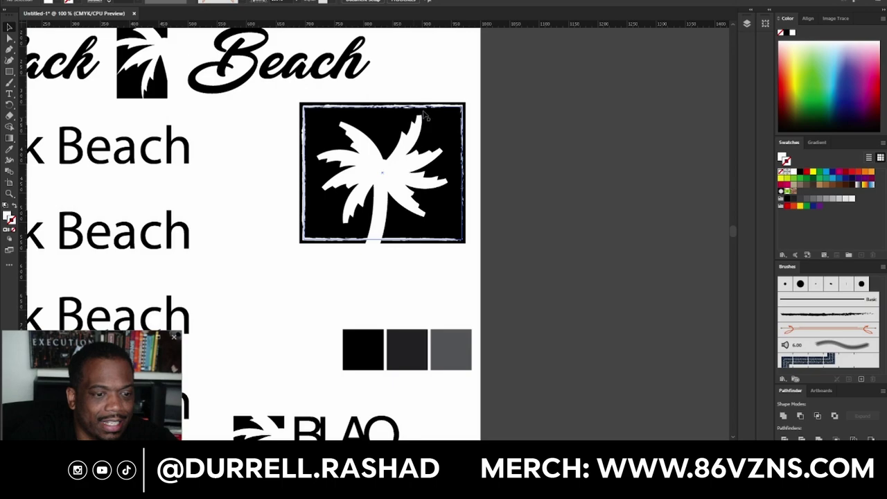
click(408, 114)
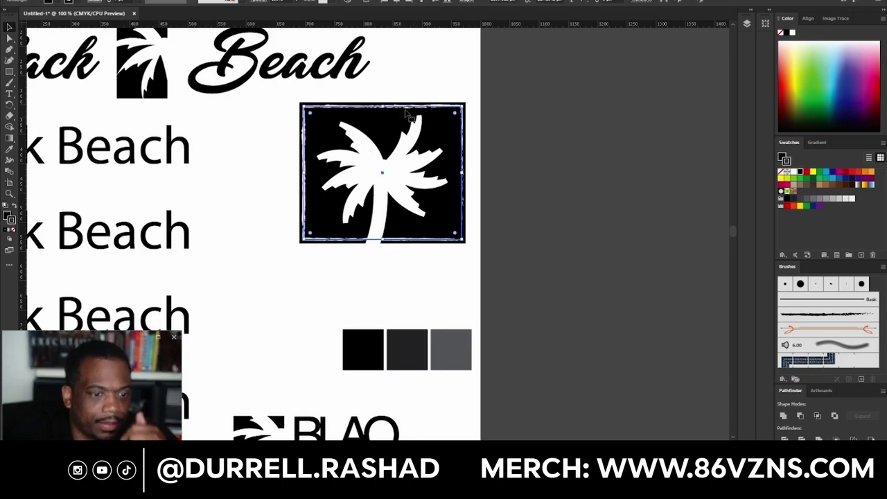
click(467, 84)
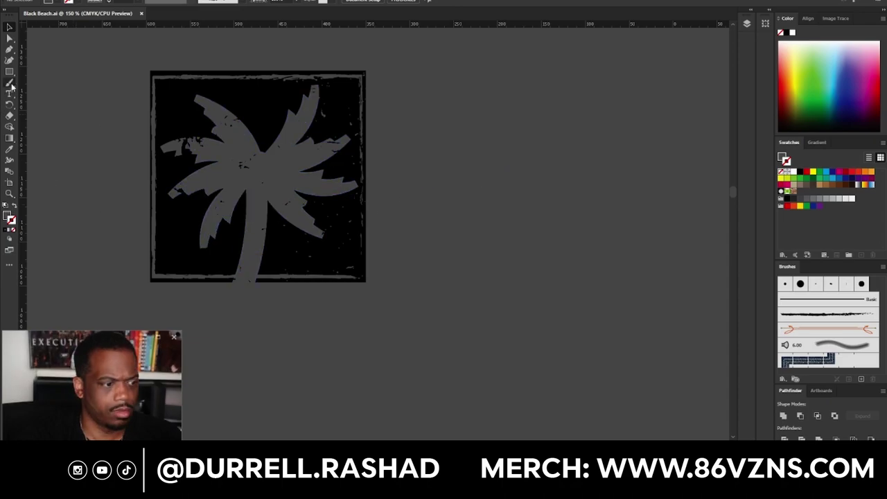
Paint a wavy charcoal brush stroke across the lower part of the palm square, extending past both sides.
key(b)
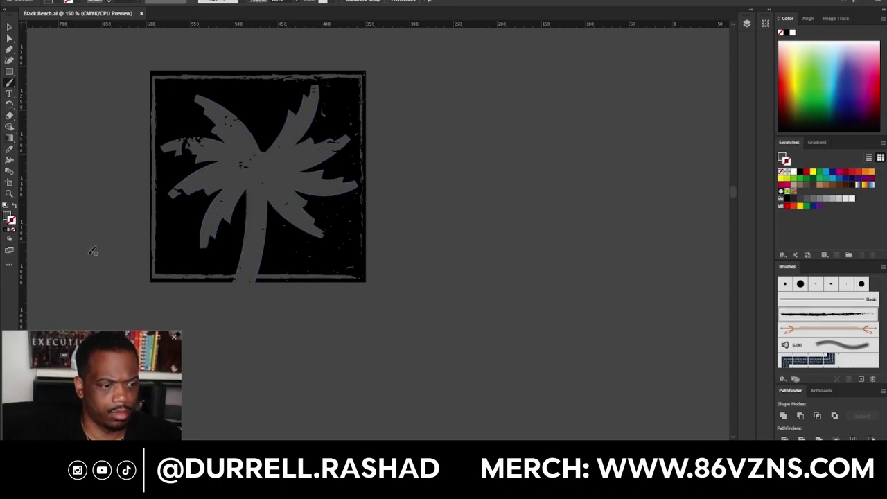
drag(450, 225, 452, 226)
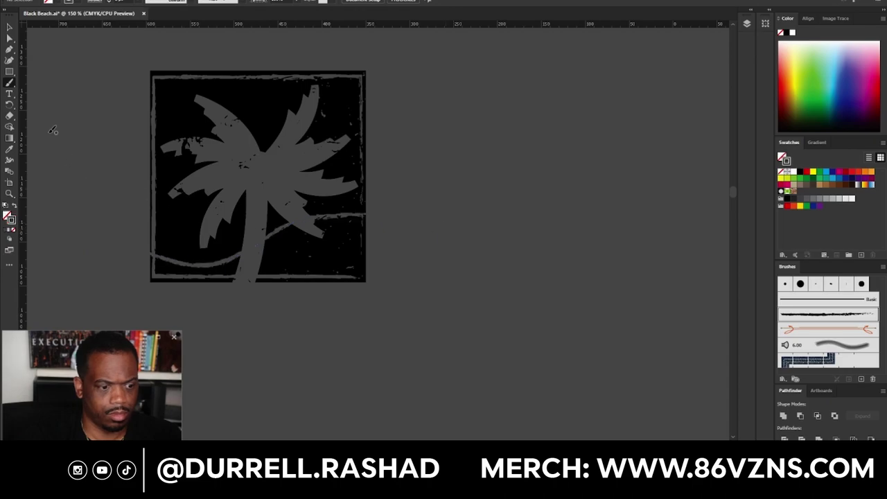
click(9, 27)
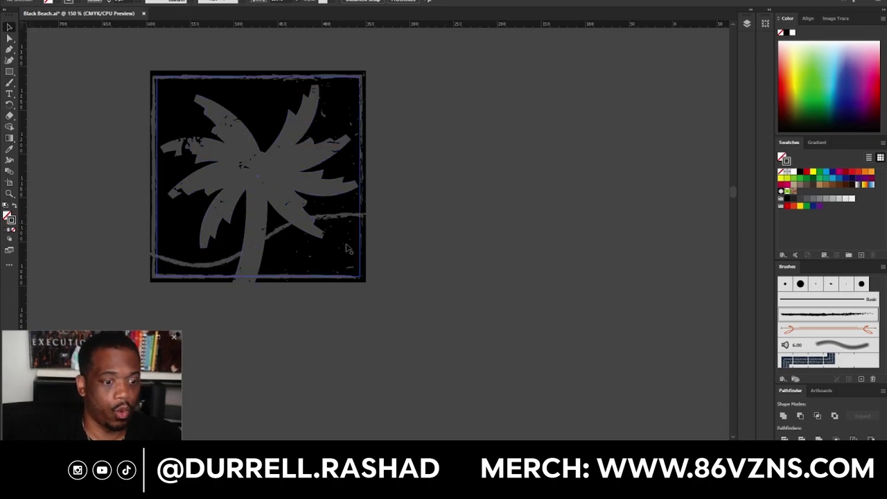
Try to duplicate the wavy brush stroke and reposition the copy near the bottom of the palm square.
click(335, 218)
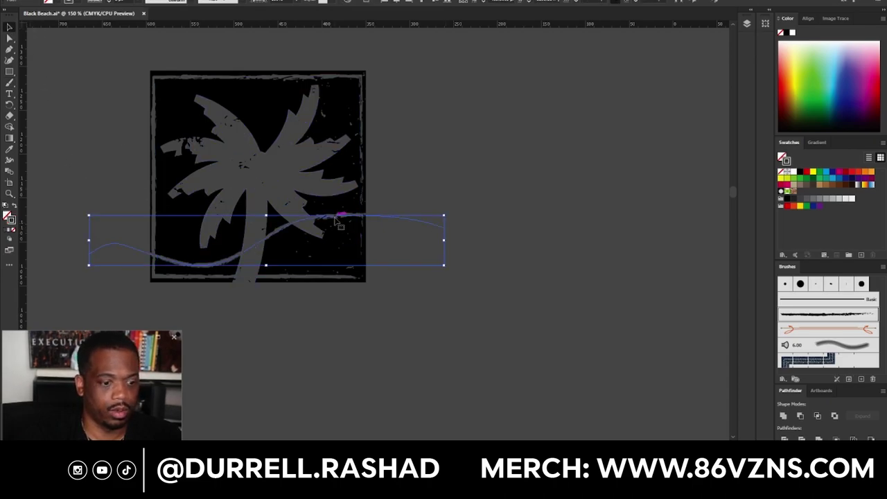
key(ctrl+c)
key(ctrl+v)
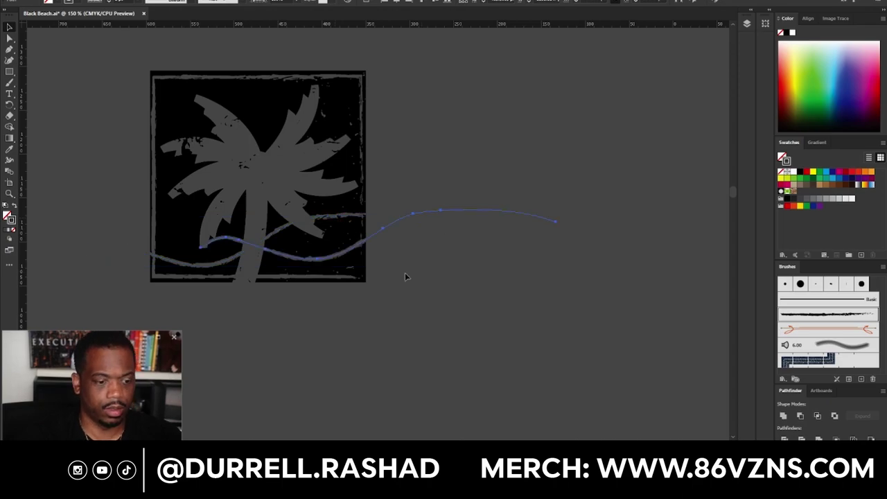
mouse_move(336, 284)
mouse_down()
mouse_move(318, 280)
mouse_move(317, 299)
mouse_up()
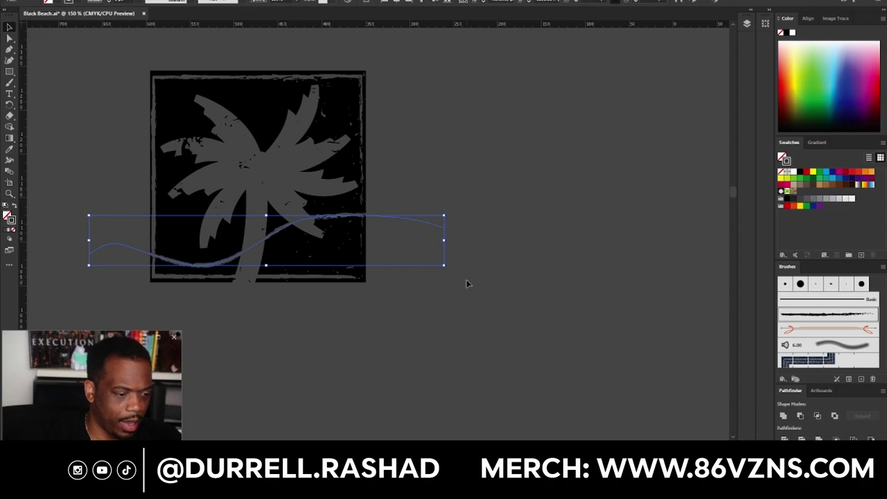
Scale the wavy stroke down to about the square's width and add a second matching wave beneath it.
click(466, 281)
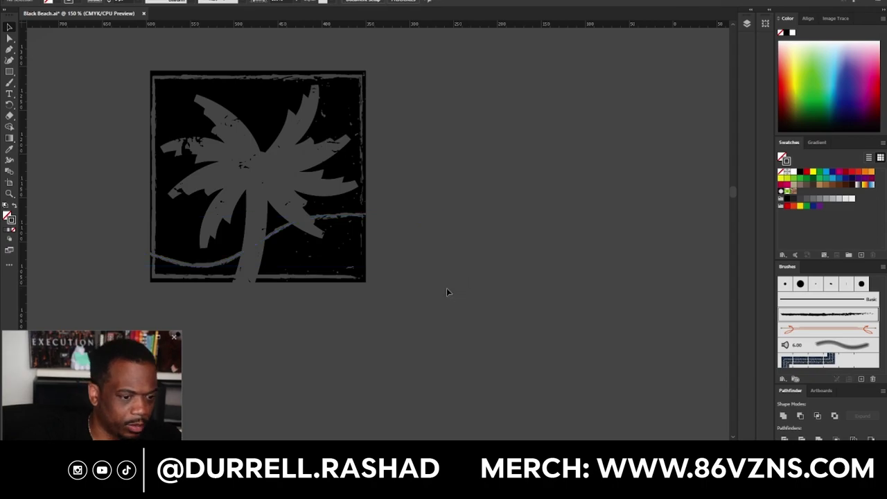
click(287, 230)
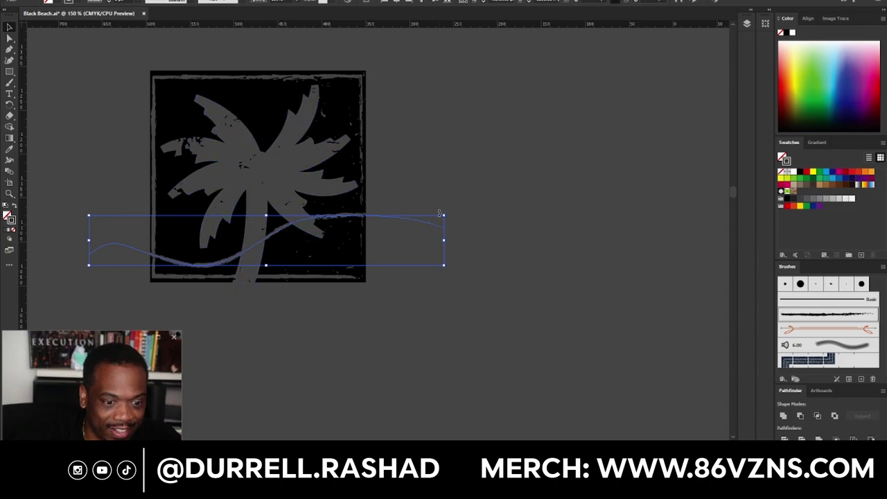
mouse_move(439, 213)
mouse_down()
mouse_move(447, 213)
mouse_move(380, 226)
mouse_up()
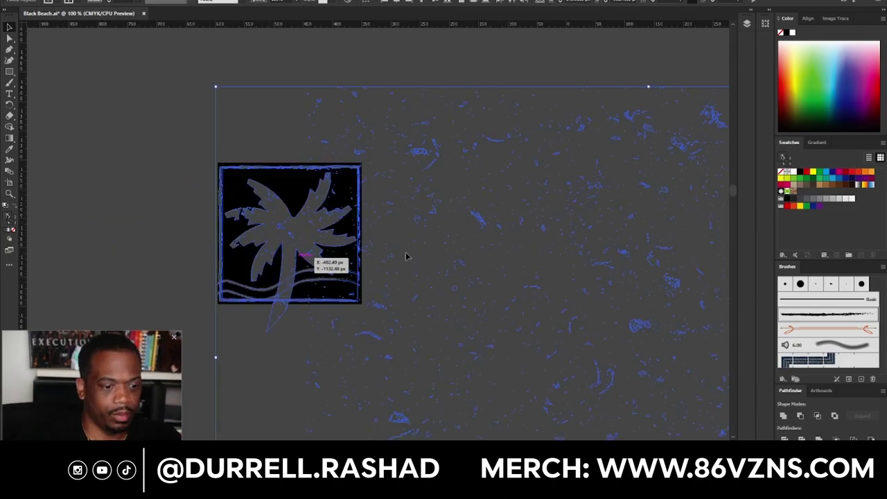
Duplicate the palm-and-waves badge, without the scattered texture, into empty space above and left of the original.
shift+click(423, 153)
scroll(345, 200, down, 2)
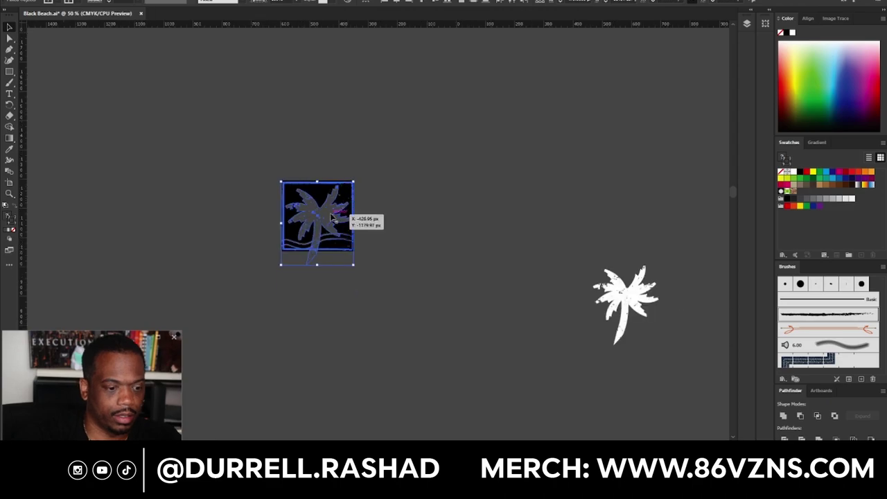
drag(333, 217, 182, 148)
scroll(116, 183, up, 4)
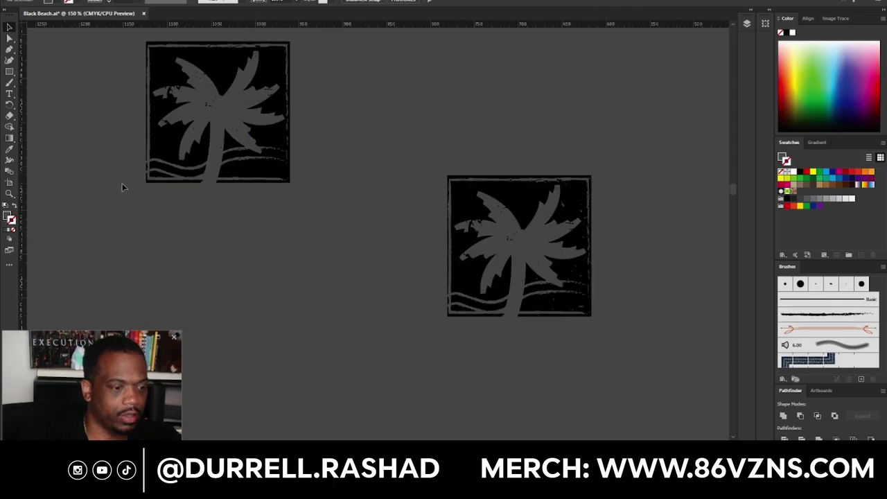
scroll(121, 187, up, 2)
scroll(277, 246, up, 3)
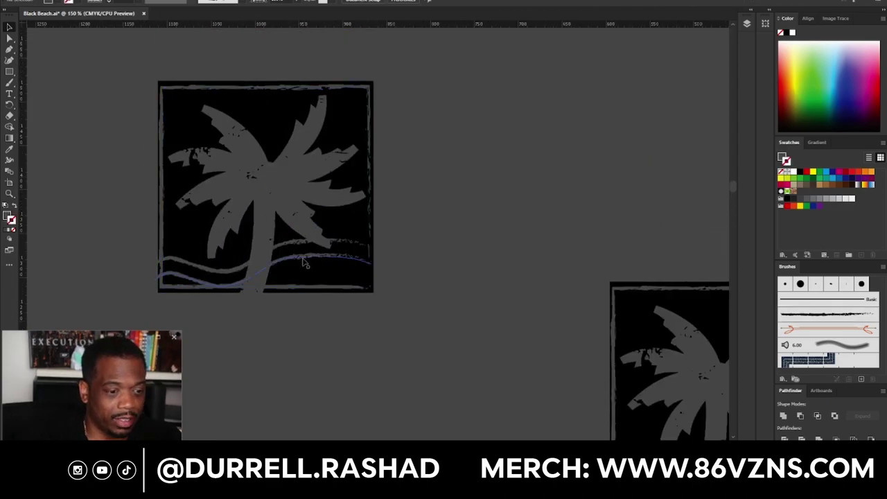
Place small brush-stroke birds above the palm in the duplicated badge and stretch both waves to the frame's left edge.
click(301, 257)
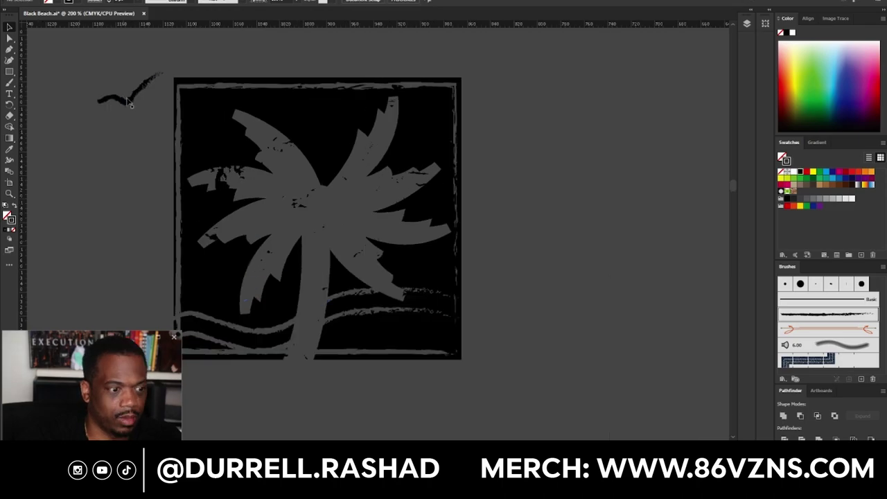
click(153, 88)
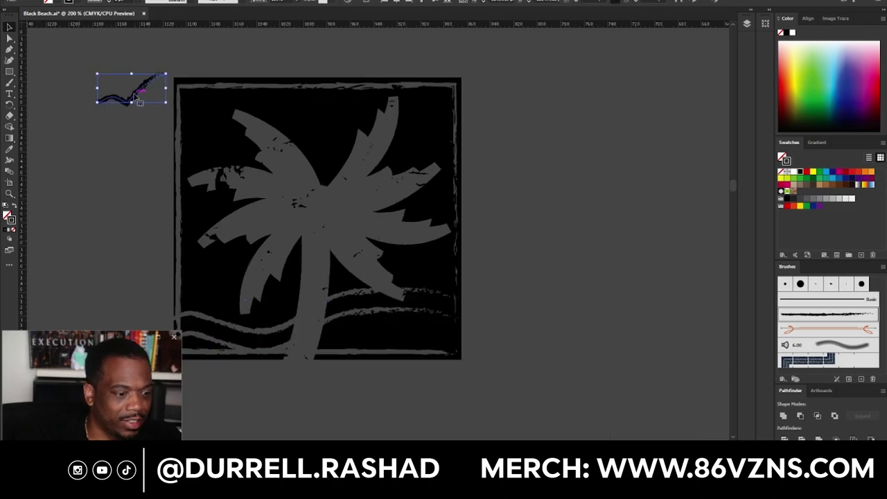
mouse_move(137, 97)
mouse_down()
mouse_move(273, 131)
mouse_move(238, 138)
mouse_move(322, 121)
mouse_up()
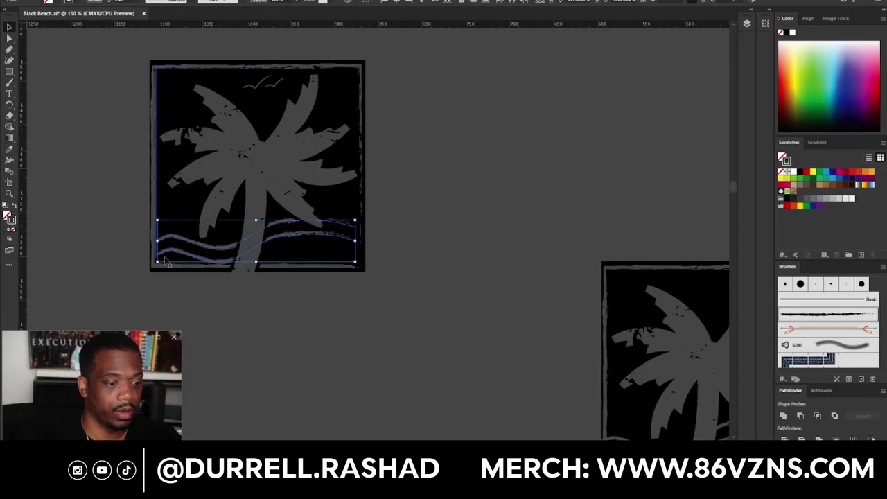
drag(158, 241, 151, 241)
click(105, 245)
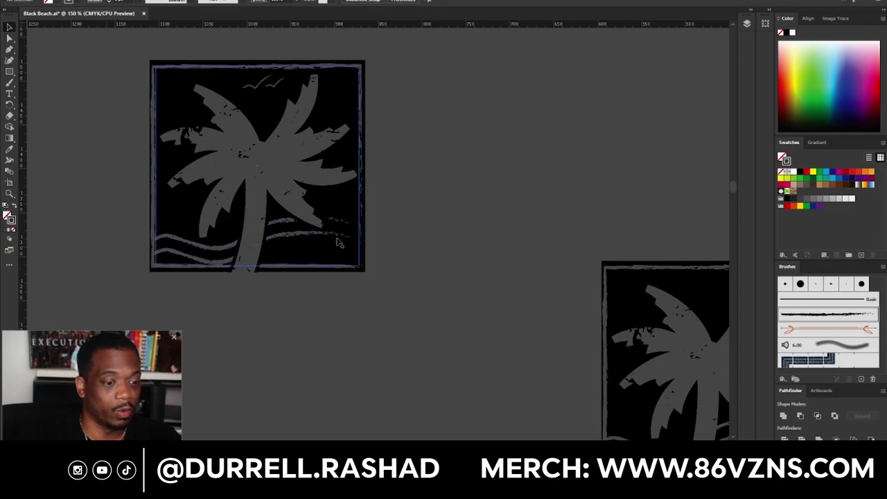
Move the original badge up into empty canvas space and shift the bird version farther left to separate the two.
scroll(292, 181, down, 2)
drag(378, 103, 641, 326)
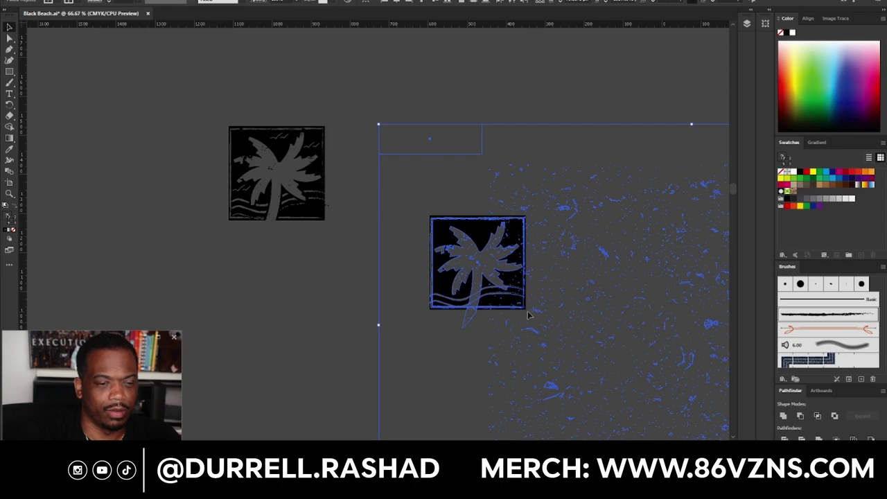
scroll(527, 311, down, 1)
scroll(527, 310, down, 1)
drag(560, 296, 590, 194)
key(Delete)
scroll(457, 270, up, 1)
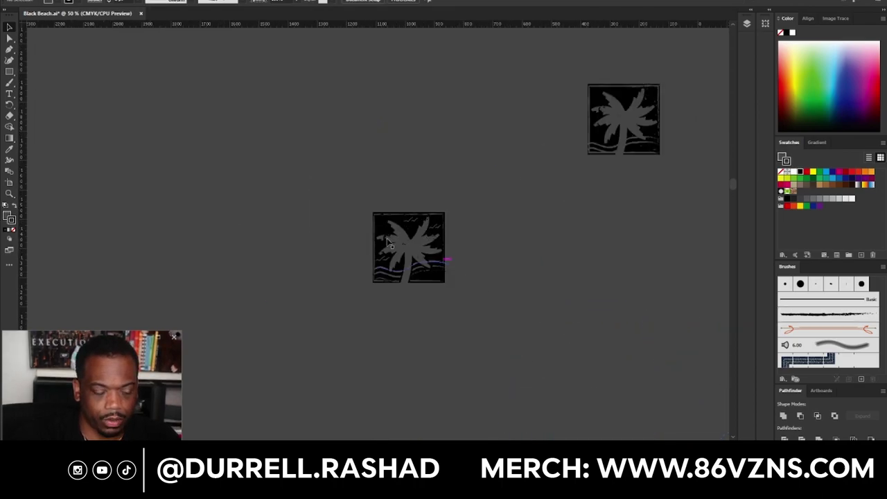
drag(444, 284, 469, 298)
drag(415, 251, 271, 280)
Copy the BLAQ + Beach lettering from the artboard, paste it beside the birdless wave badge, and scale it to about the badge's height.
scroll(284, 339, down, 3)
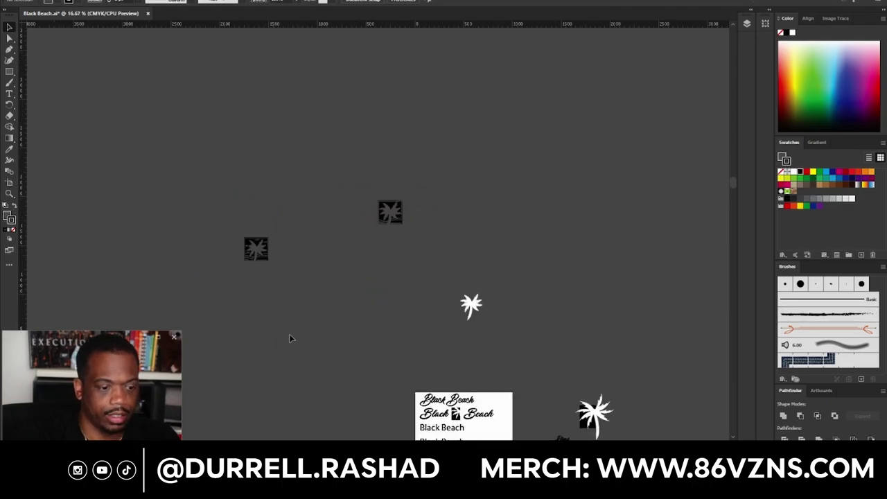
scroll(528, 389, up, 1)
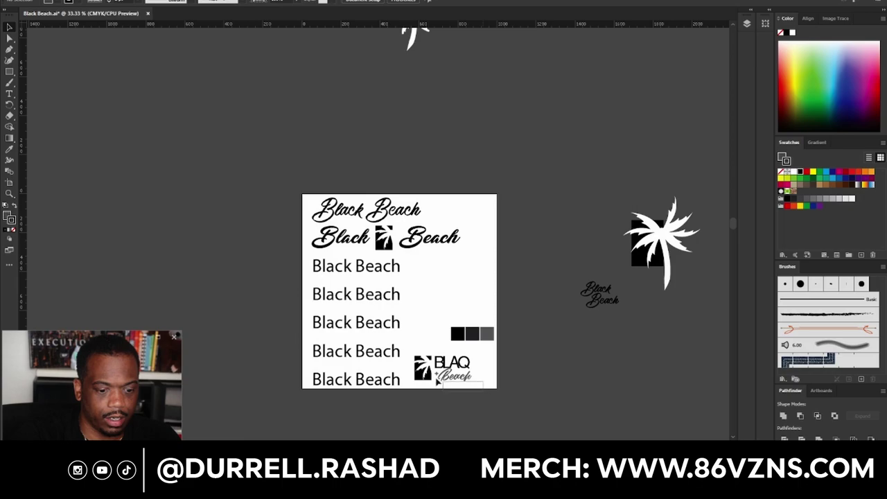
click(454, 374)
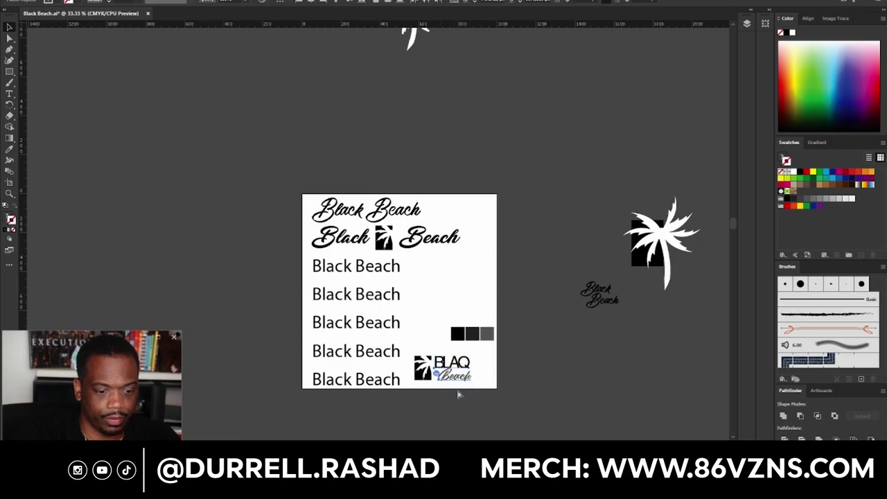
scroll(252, 282, up, 10)
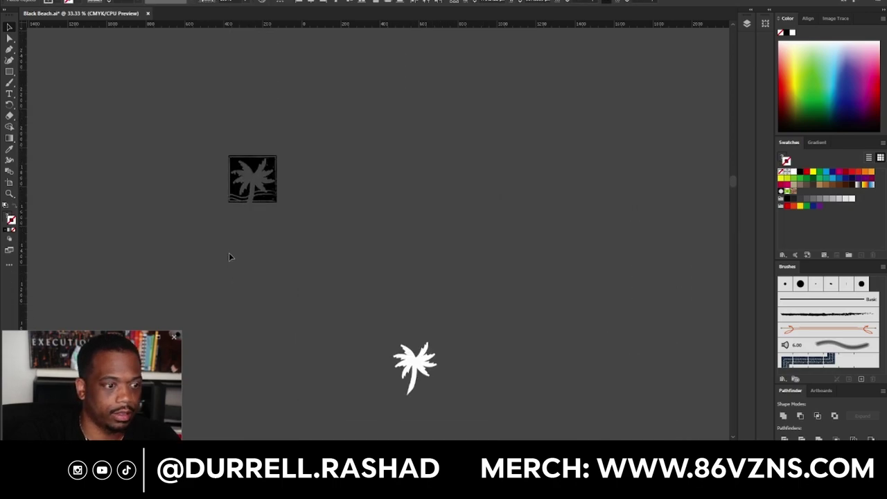
scroll(288, 175, up, 2)
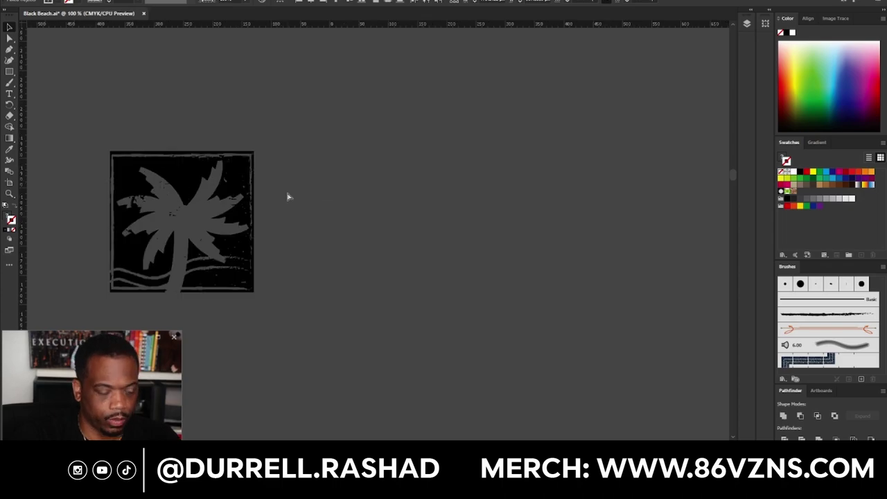
key(ctrl+v)
drag(422, 262, 468, 329)
click(364, 266)
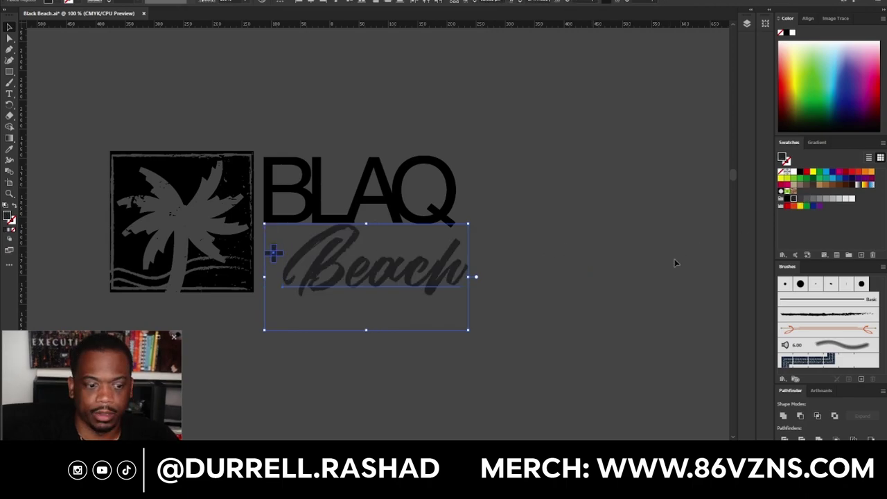
click(628, 283)
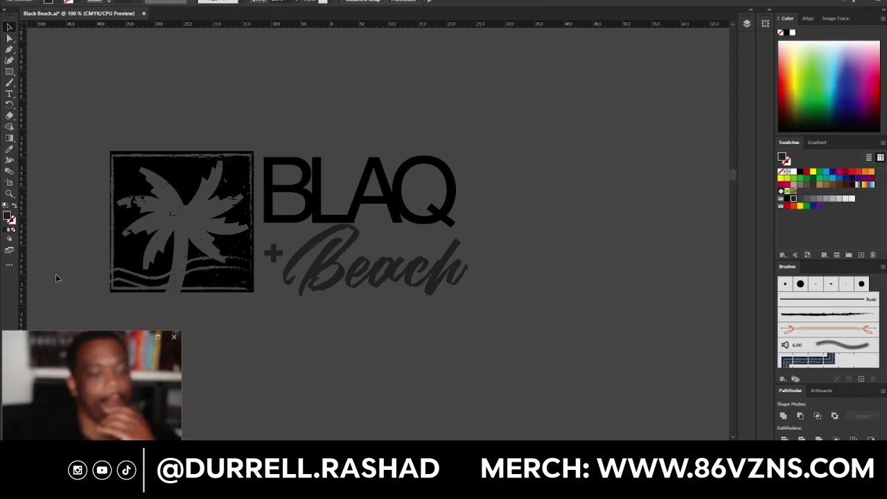
Recolor the + sign and the Beach lettering black to match BLAQ beside the palm badge.
click(375, 286)
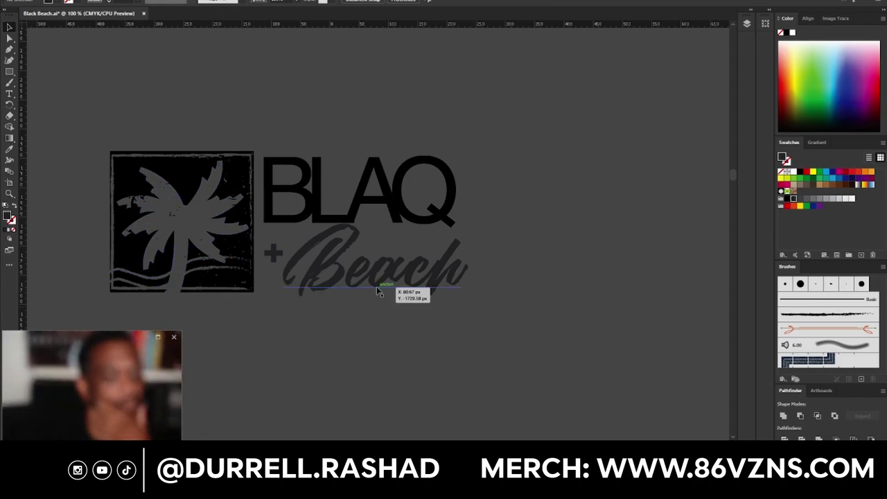
shift+click(274, 254)
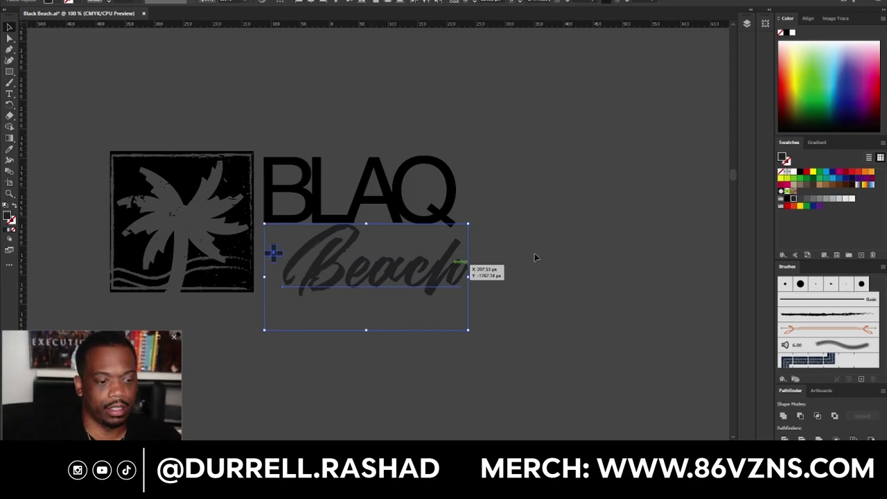
click(792, 207)
click(626, 280)
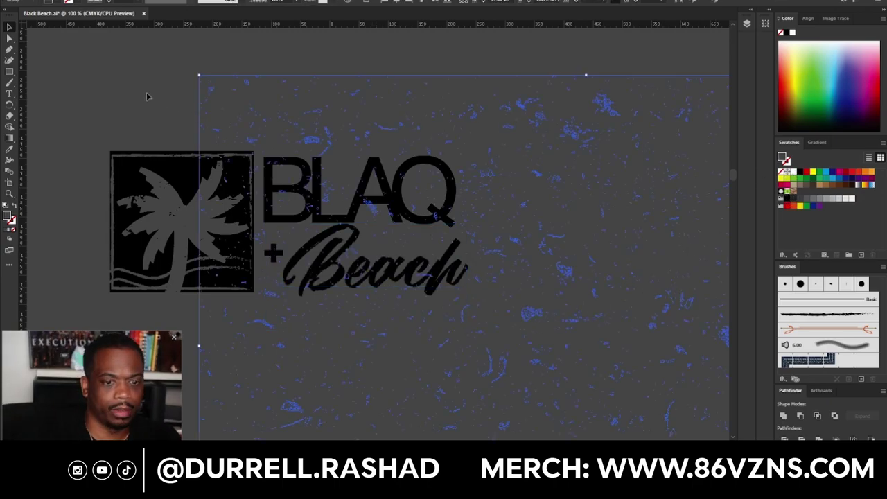
click(122, 87)
key(ctrl+equal)
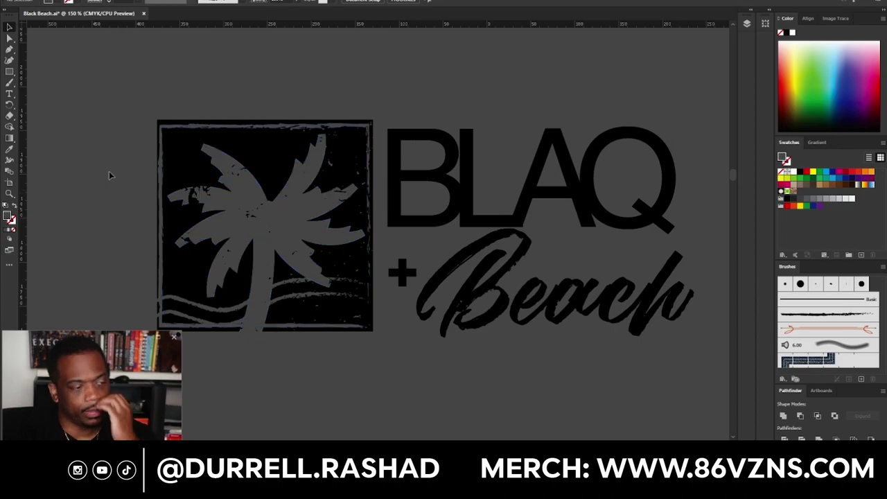
Send the scattered texture behind the BLAQ and Beach lettering to the back of the stacking order.
scroll(109, 167, down, 4)
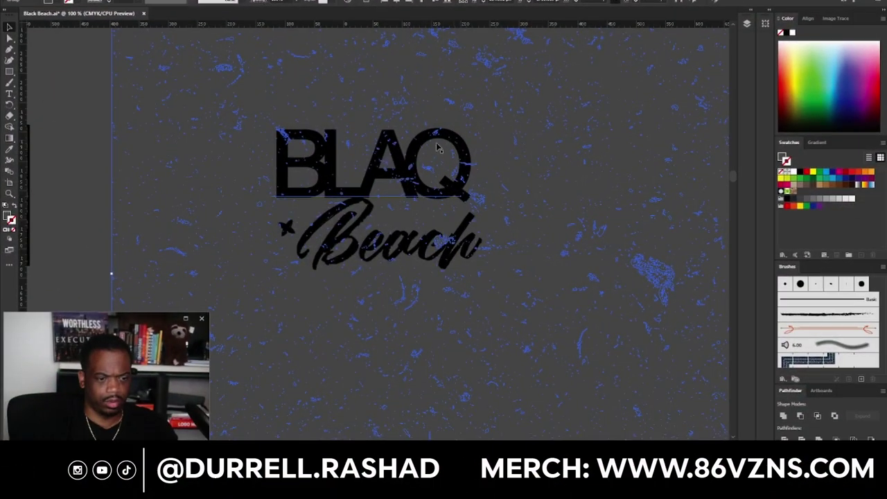
scroll(424, 148, down, 2)
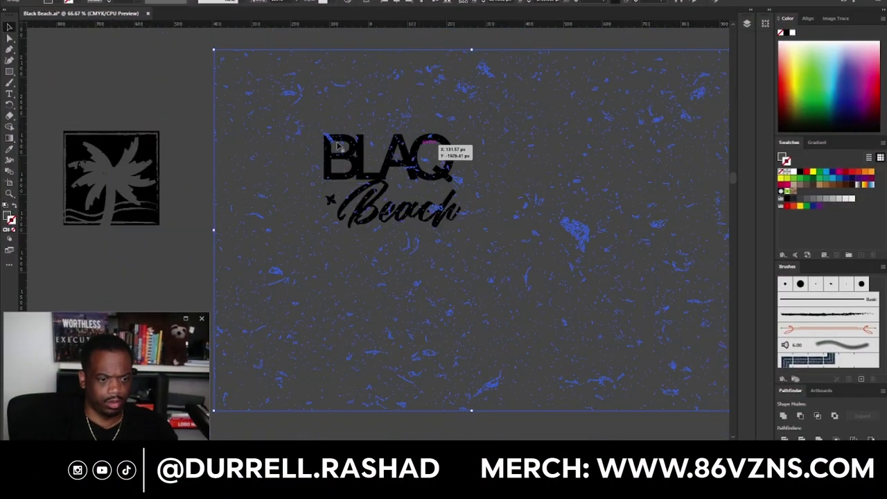
right_click(286, 92)
mouse_move(340, 214)
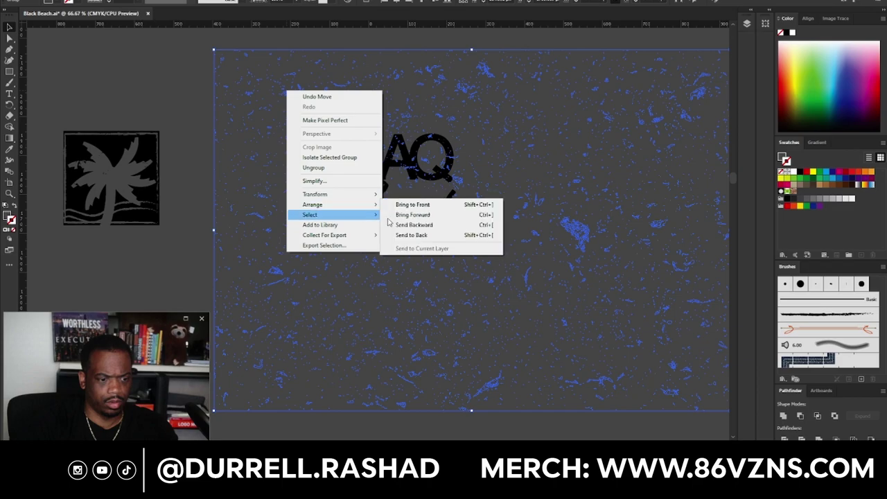
click(411, 235)
click(191, 199)
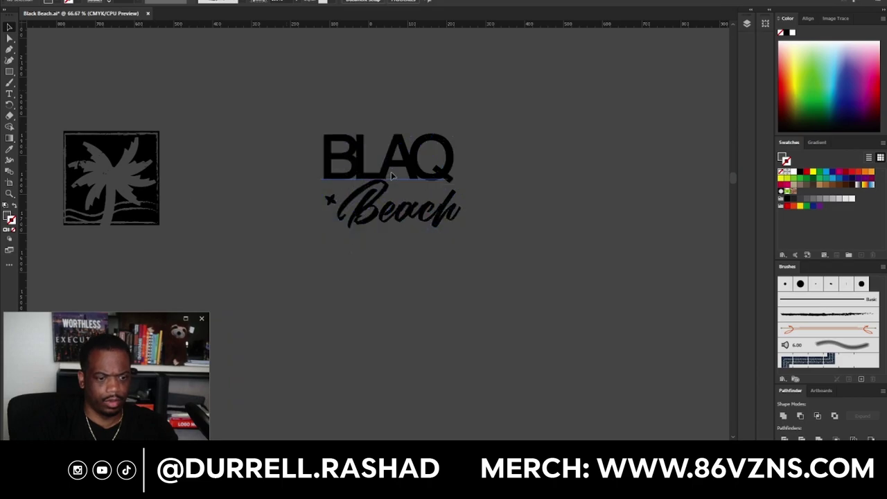
Scale the BLAQ lettering down to about two-thirds of its width and position it just above Beach.
click(324, 184)
scroll(449, 186, up, 2)
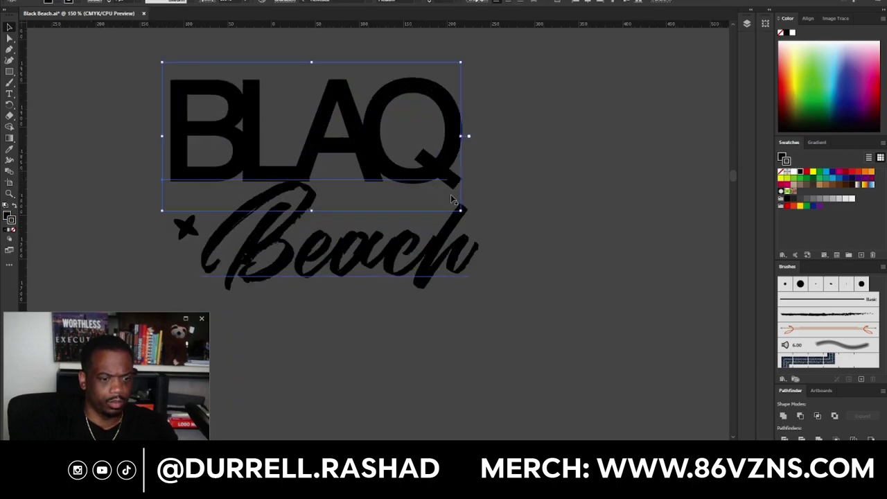
drag(460, 209, 369, 165)
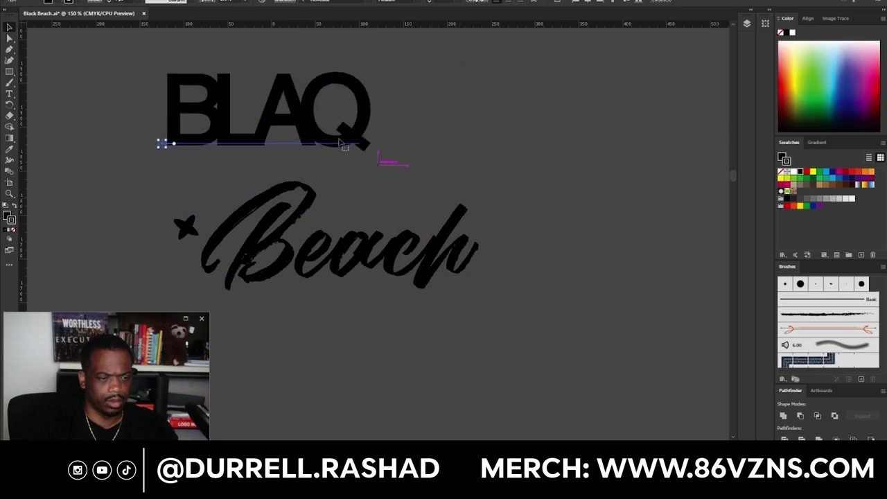
drag(328, 123, 331, 146)
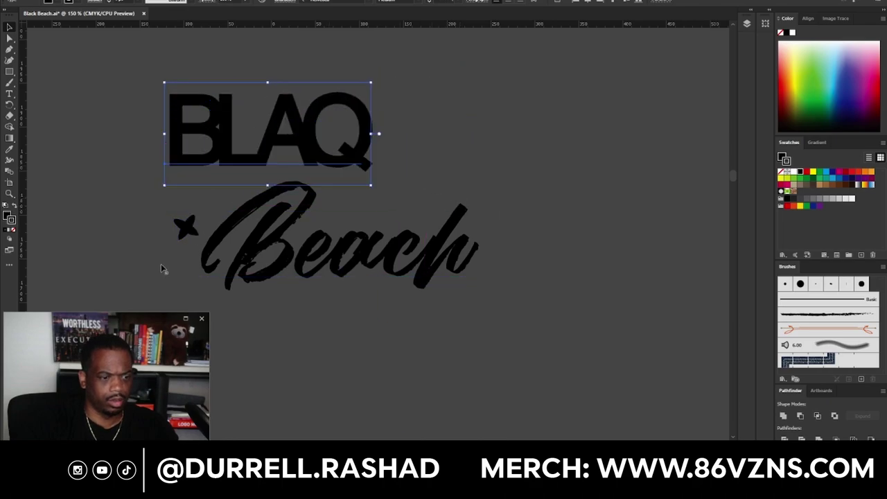
Move Beach directly beside BLAQ on the same line and slightly increase its font size.
drag(258, 255, 461, 159)
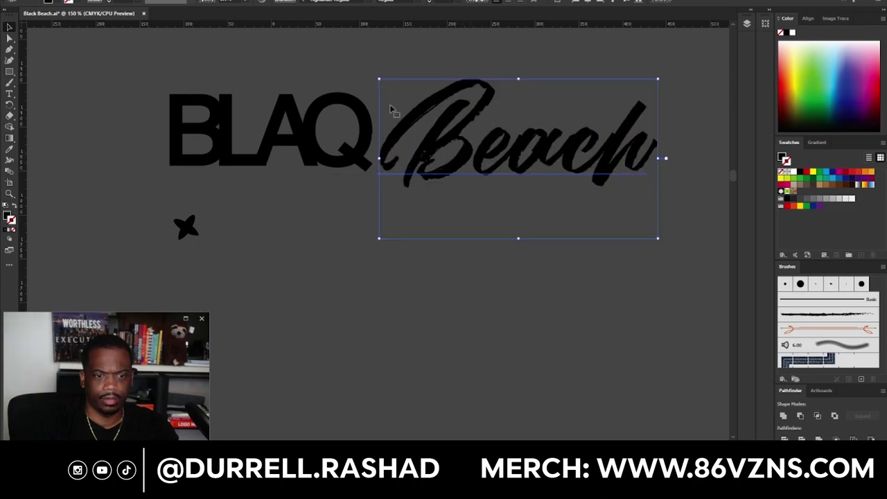
click(315, 117)
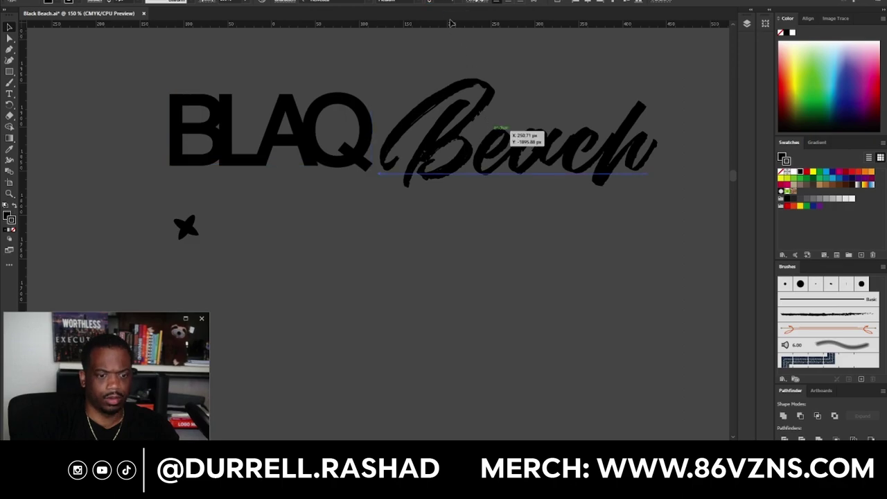
click(505, 133)
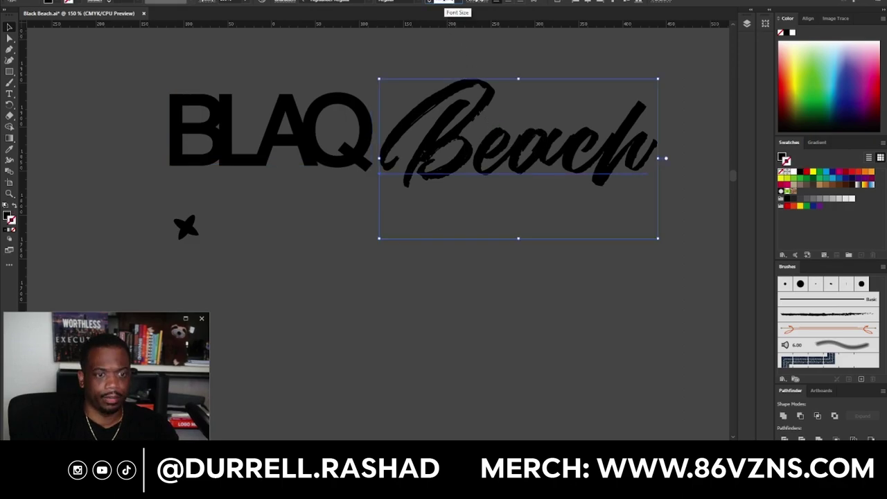
key(Return)
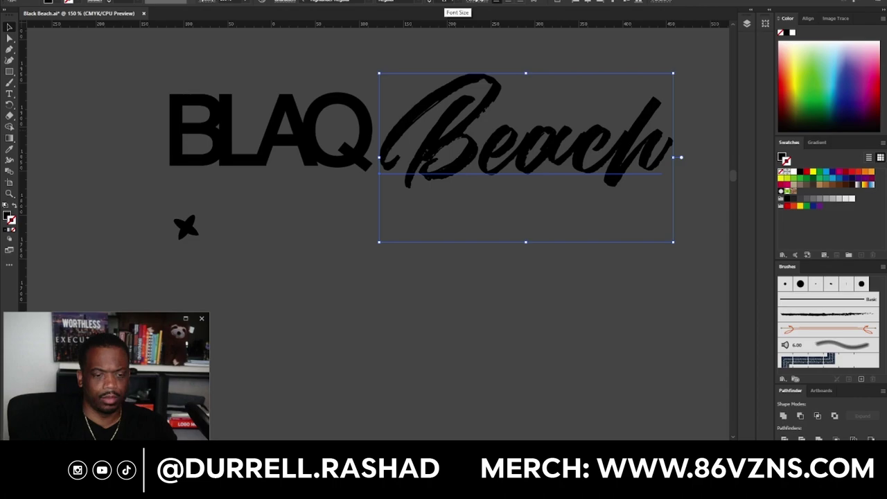
click(283, 282)
scroll(210, 235, down, 1)
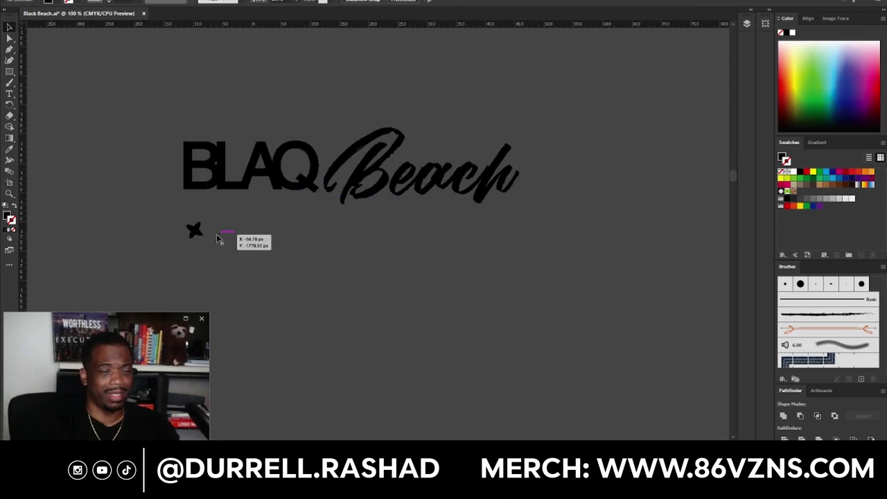
Try shifting Beach farther right to widen its gap from BLAQ, and undo the move.
drag(390, 192, 411, 191)
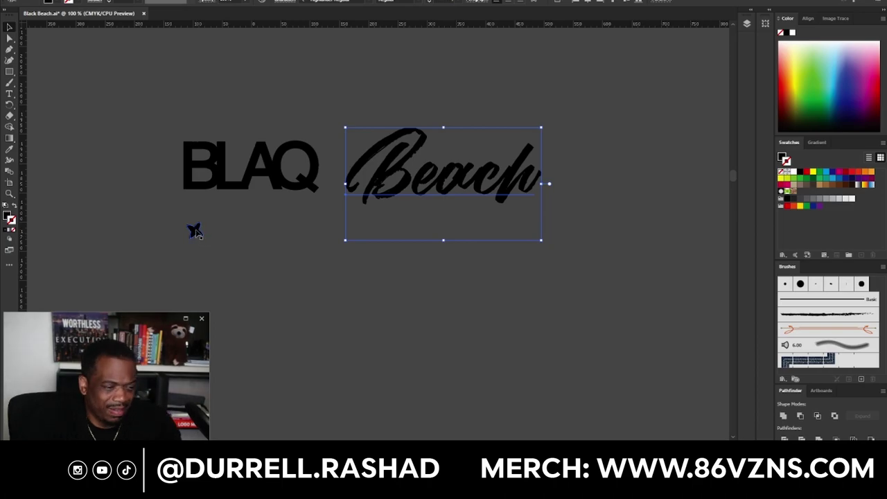
key(ctrl+shift+a)
key(ctrl+z)
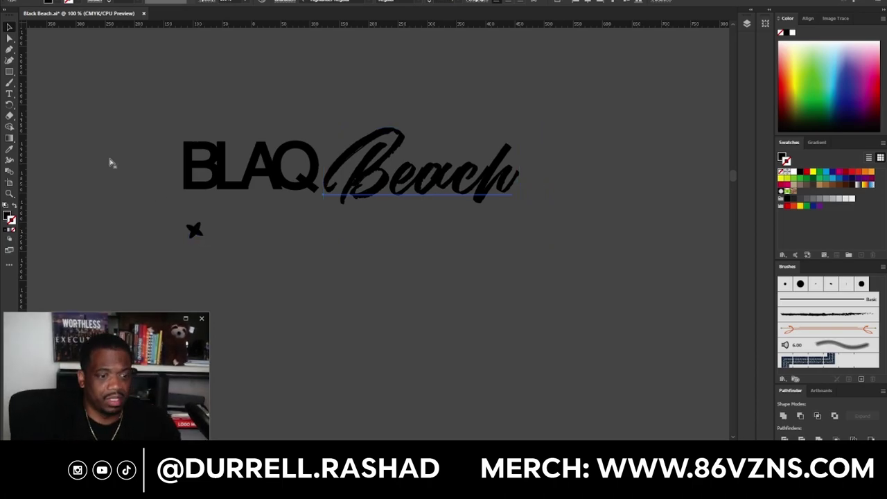
Draw a rectangle over the Beach lettering beside BLAQ with the Rectangle tool.
click(7, 216)
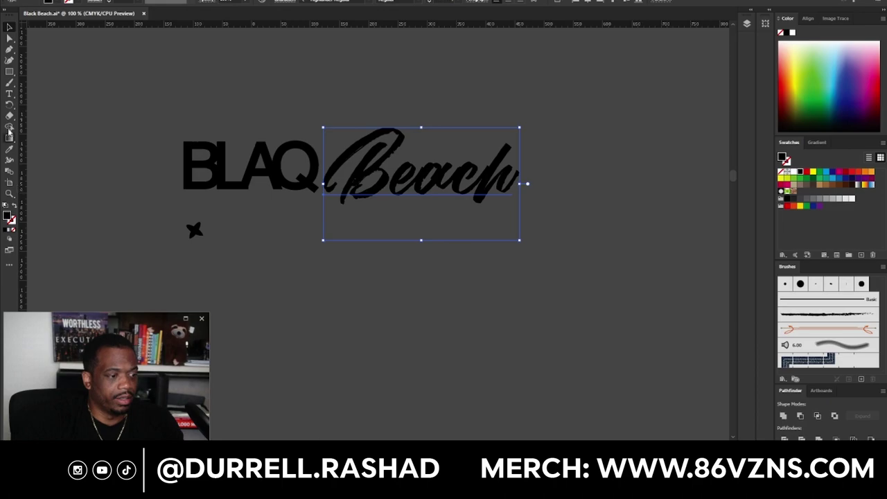
click(9, 72)
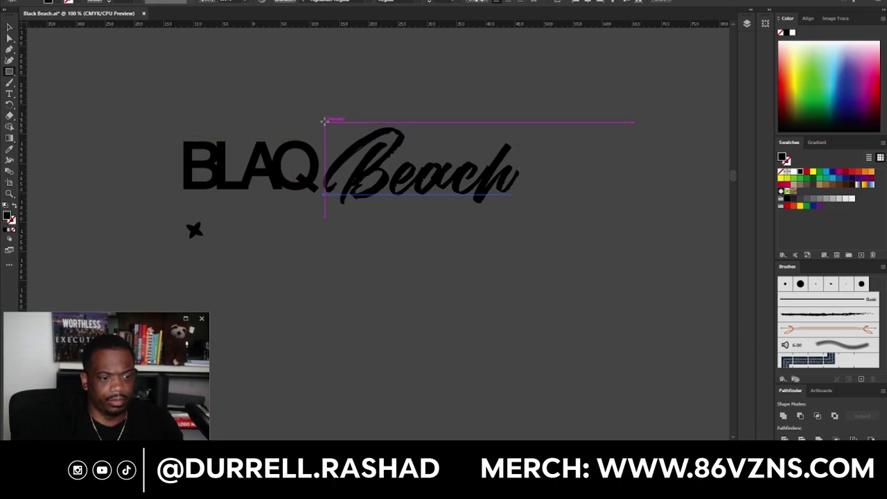
drag(324, 123, 412, 173)
drag(509, 198, 539, 207)
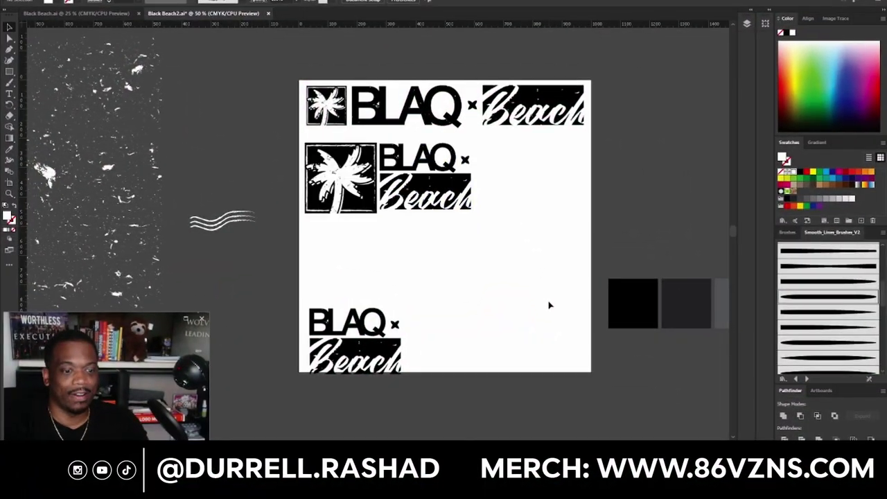
Examine the horizontal and stacked BLAQ x Beach logo layouts on the artboard, including the distressed palm badge.
scroll(471, 111, up, 3)
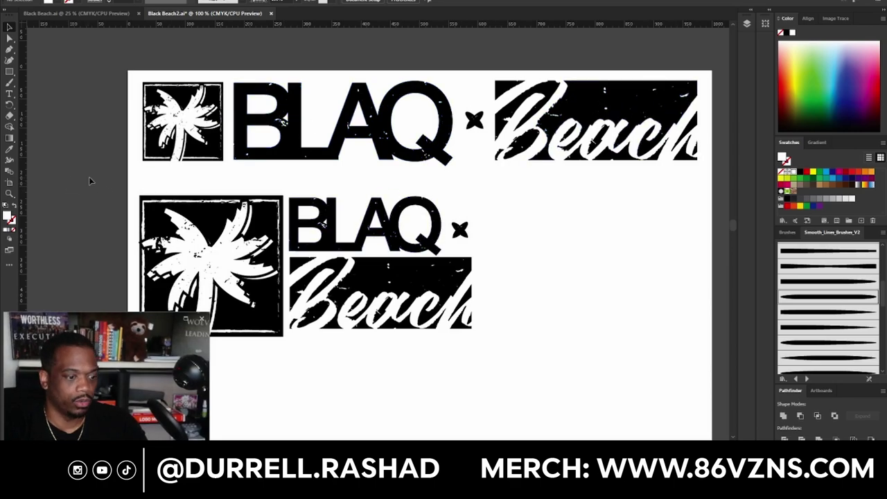
scroll(118, 194, down, 3)
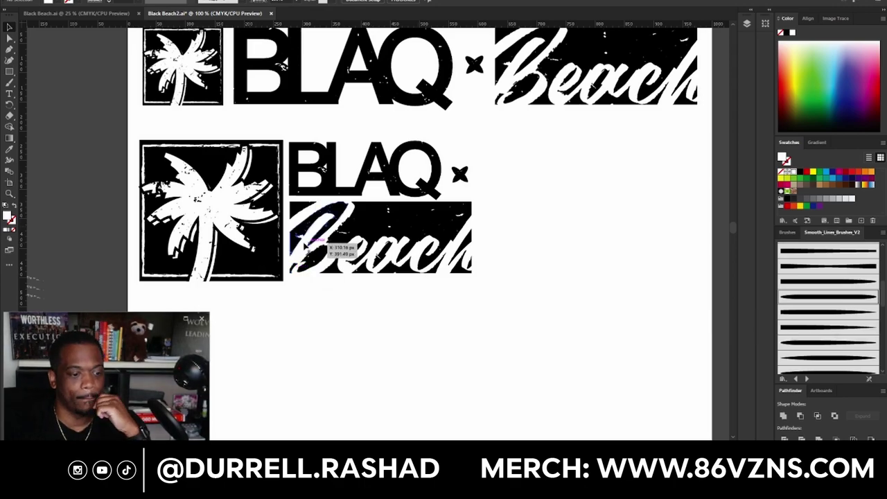
scroll(263, 225, up, 1)
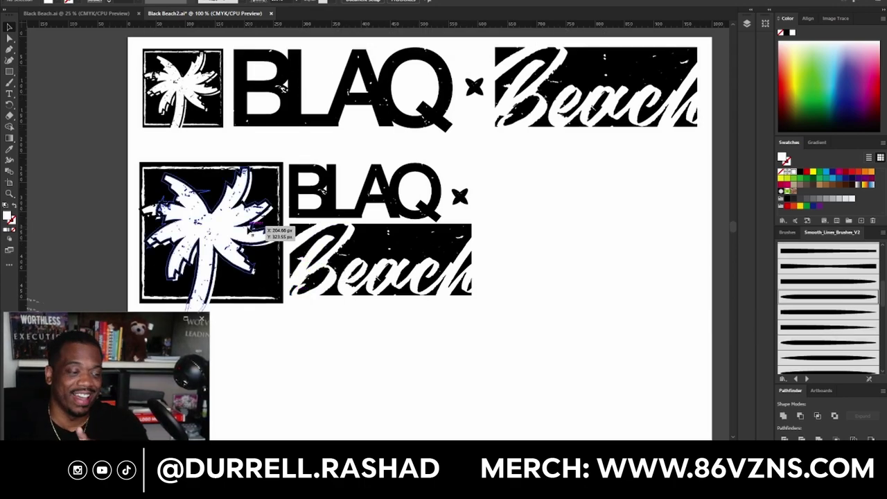
click(258, 229)
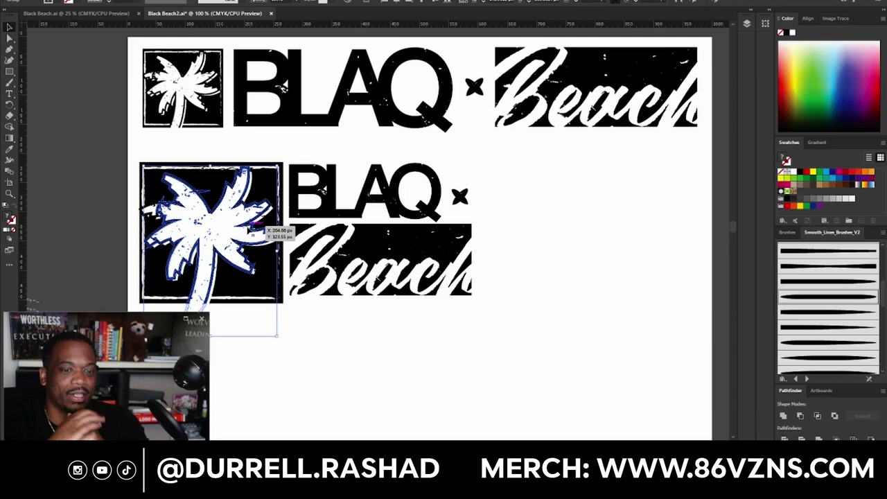
click(603, 261)
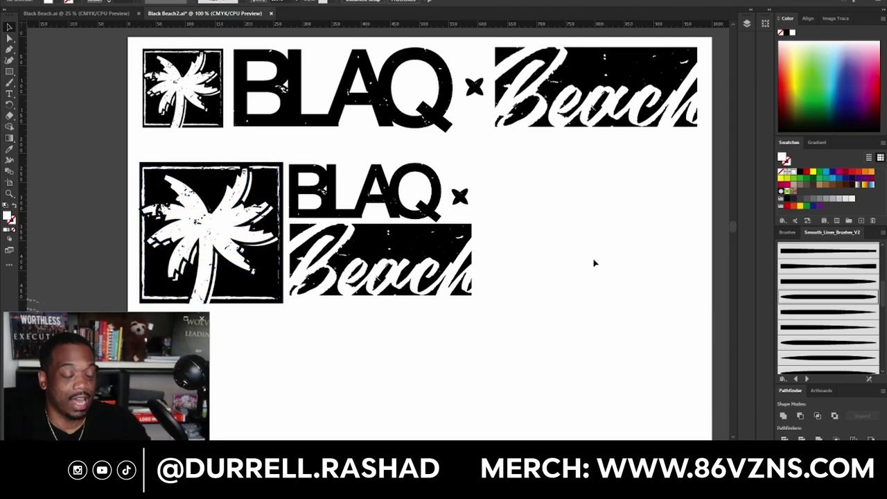
scroll(593, 263, down, 1)
scroll(673, 235, up, 1)
scroll(639, 247, down, 1)
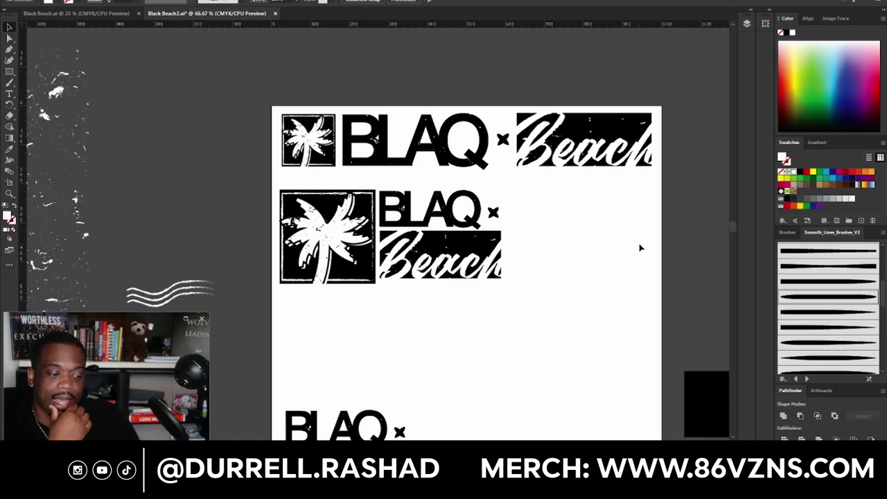
Place the black, dark gray and mid-gray color squares on the artboard below the stacked badge logo.
scroll(594, 271, down, 1)
scroll(582, 279, down, 1)
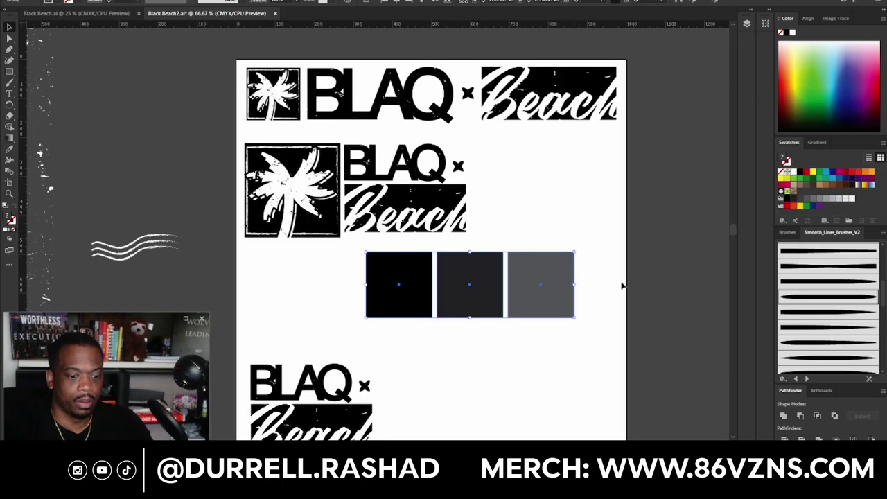
click(435, 313)
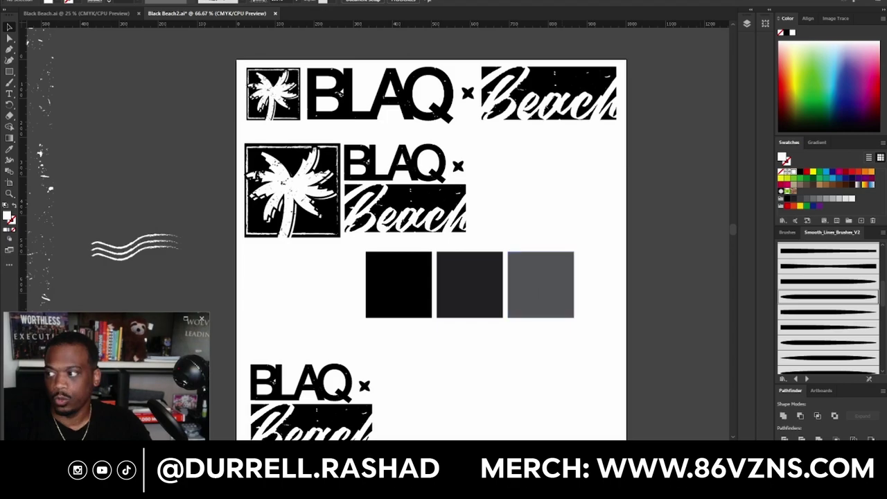
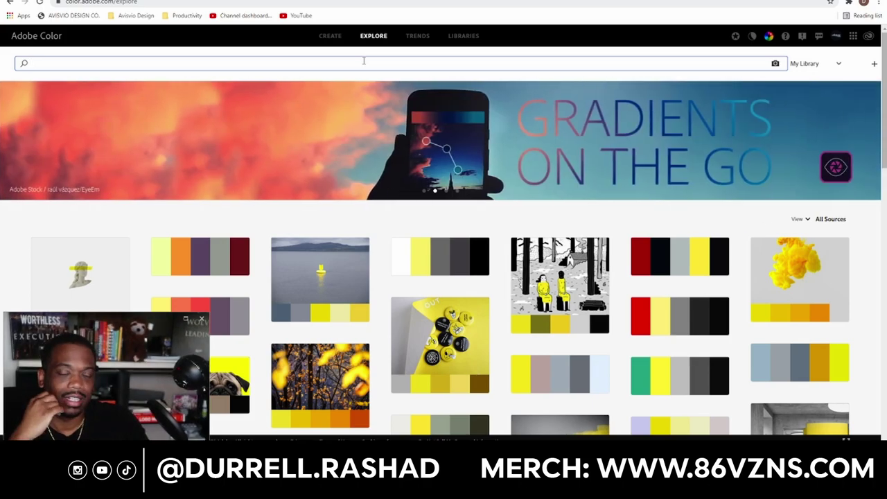
Search Adobe Color for "black beach" and view the Sea Jewels palette.
text(b)
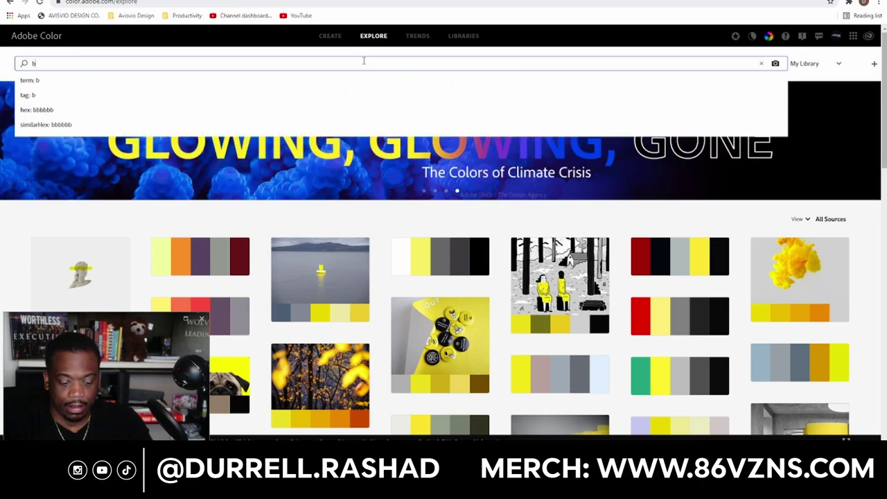
text(lack beach)
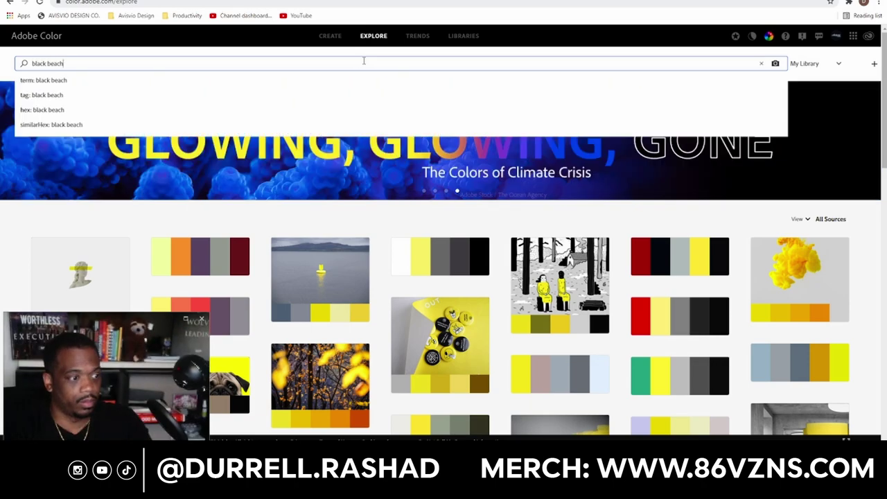
key(Return)
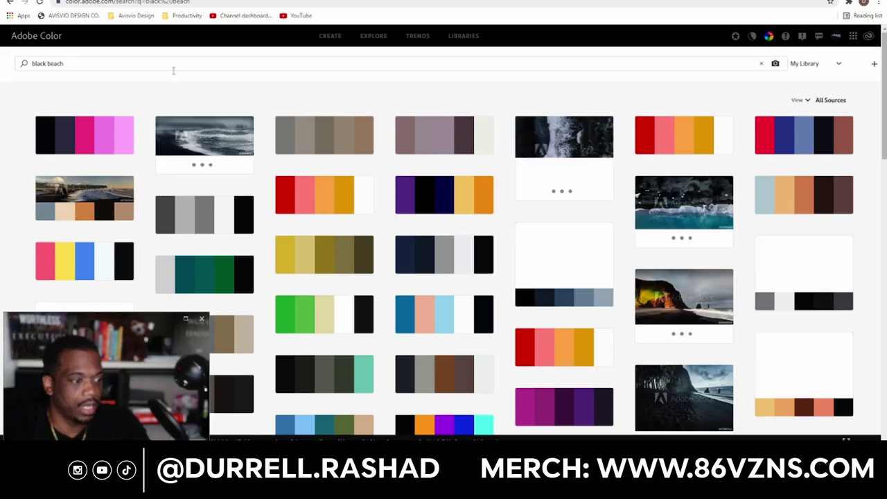
mouse_move(207, 164)
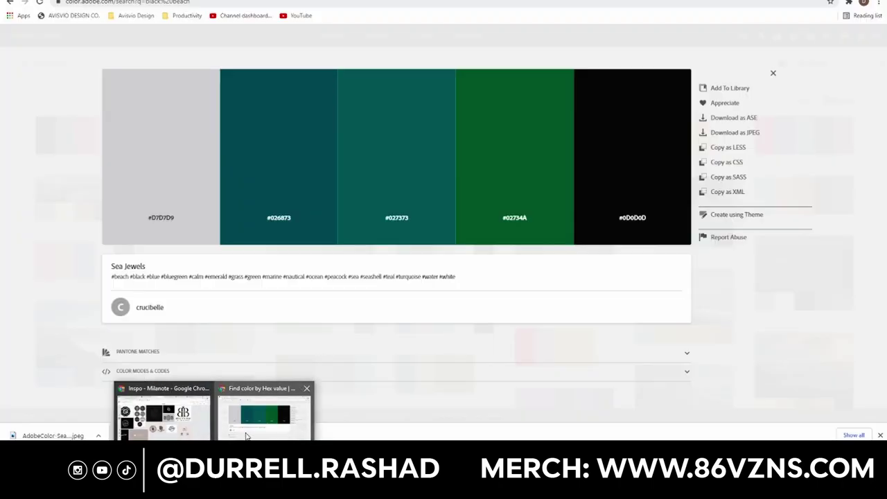
click(251, 434)
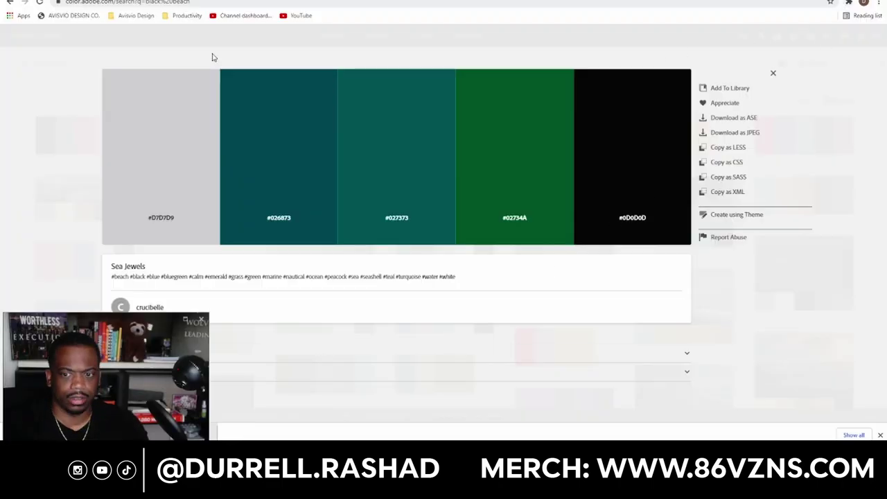
Close the Sea Jewels palette and browse the "black beach" results to the black sand beach photo palette with blues and brown.
click(772, 73)
click(10, 3)
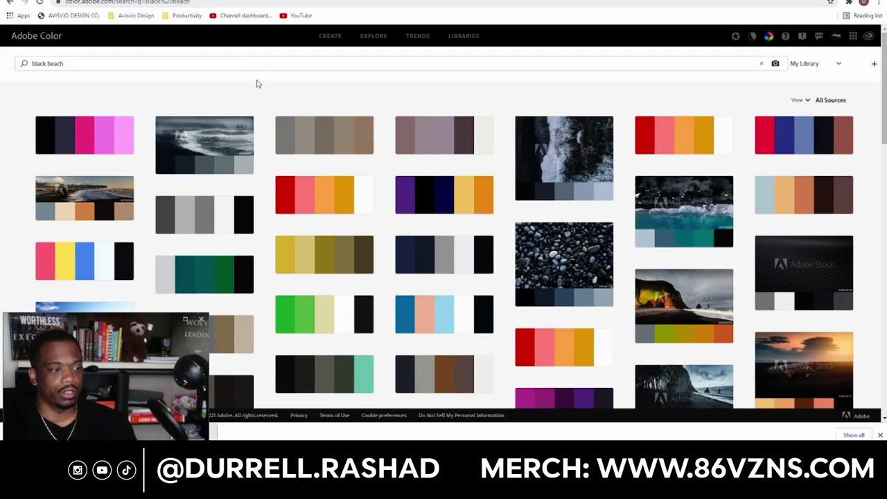
scroll(256, 83, down, 3)
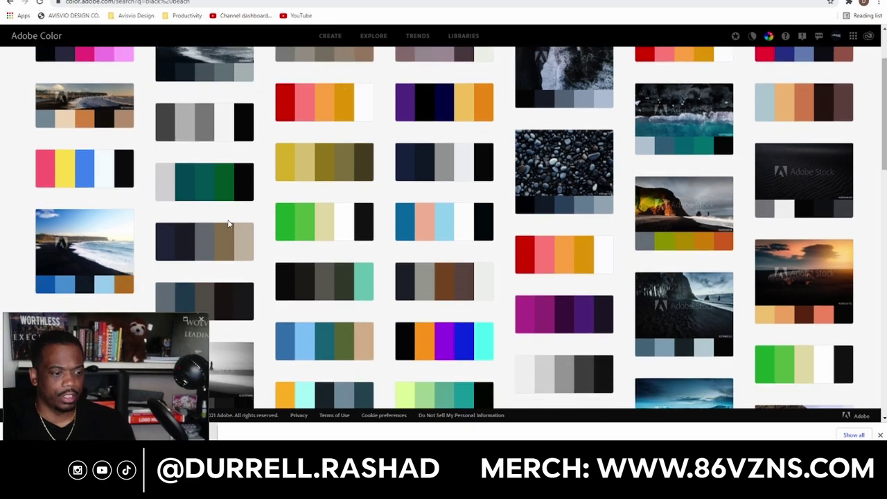
mouse_move(242, 237)
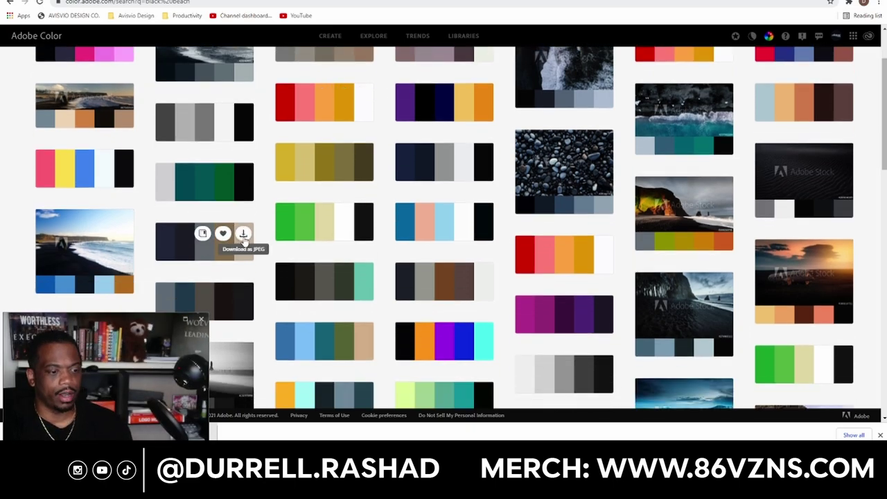
mouse_move(116, 253)
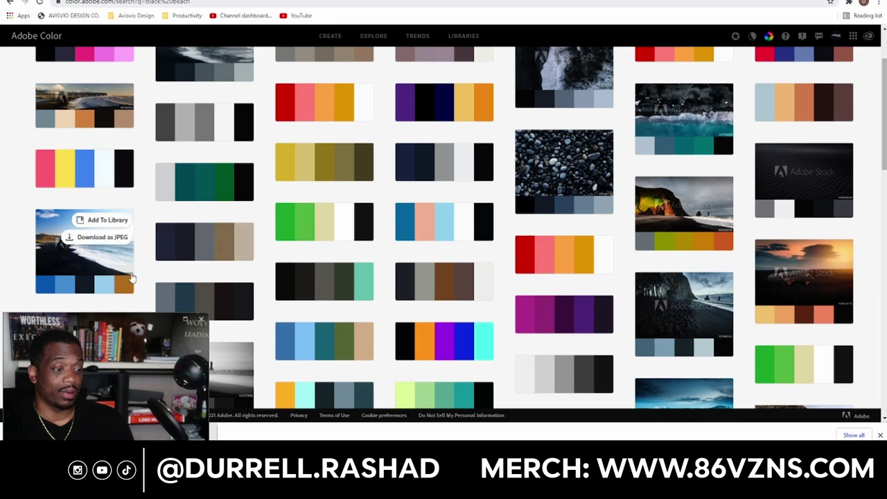
click(110, 263)
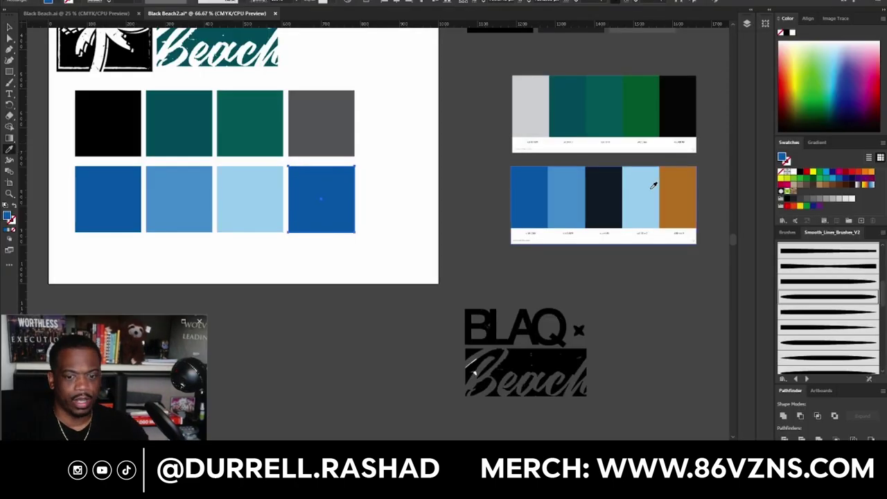
Fill the last square of the lower color row with the brown-orange sampled from the blue beach palette.
click(682, 186)
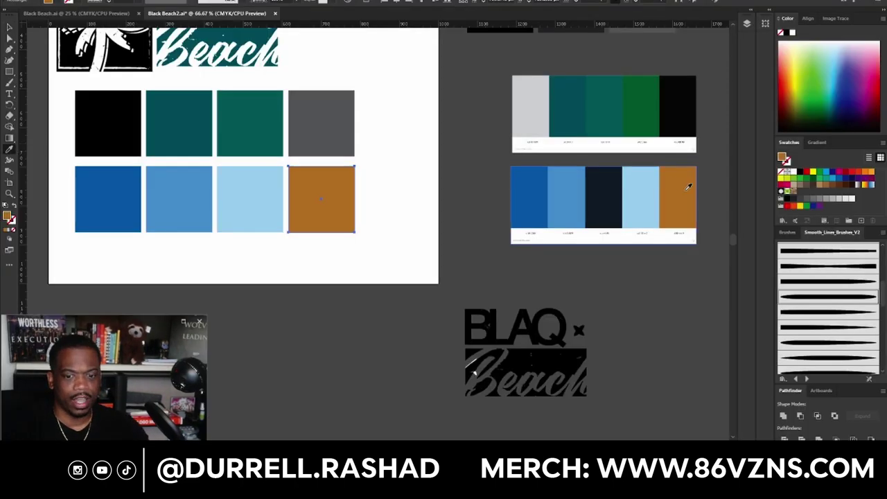
click(392, 218)
scroll(395, 222, up, 5)
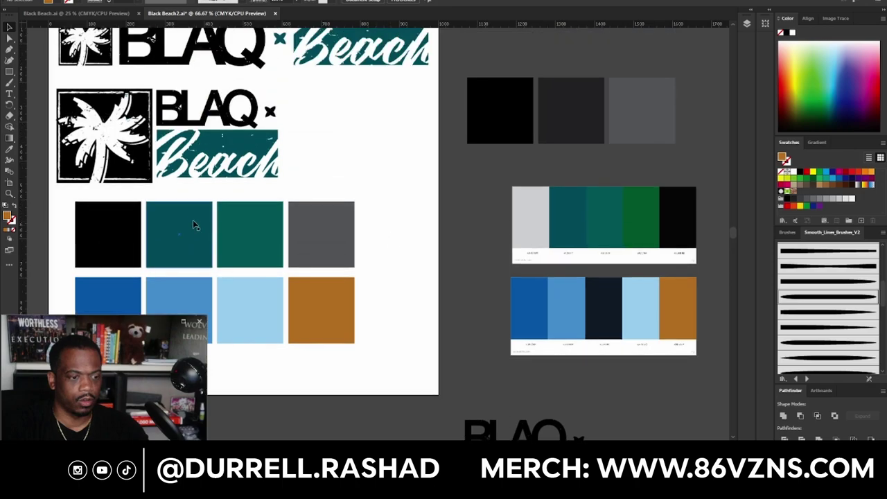
Try the dark blue from the lower color row on the BLAQ lettering of the stacked logo.
scroll(167, 221, down, 1)
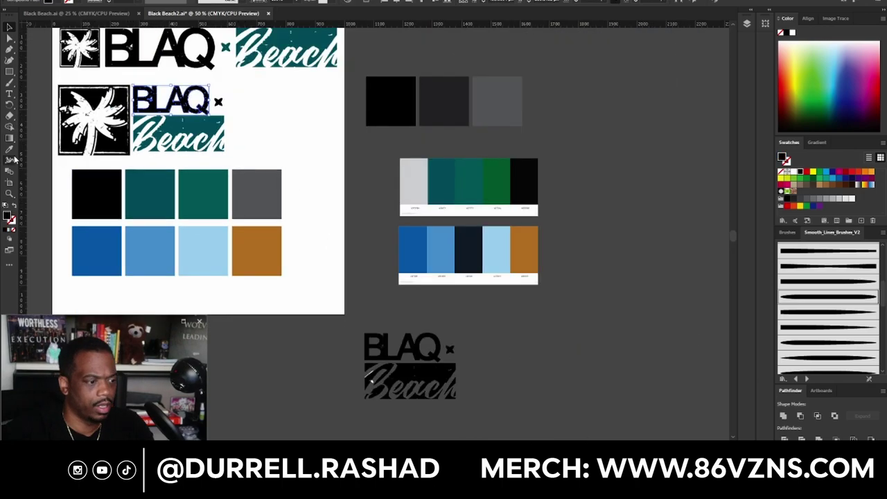
click(9, 149)
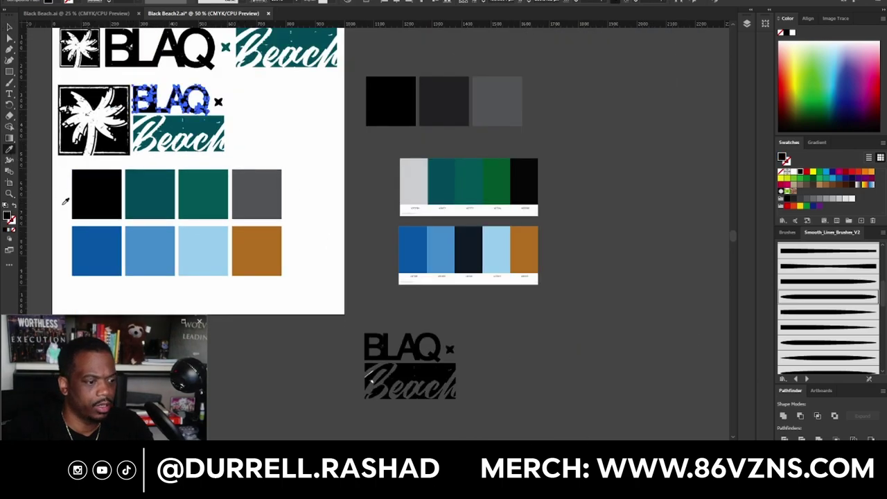
click(103, 239)
click(9, 27)
click(265, 141)
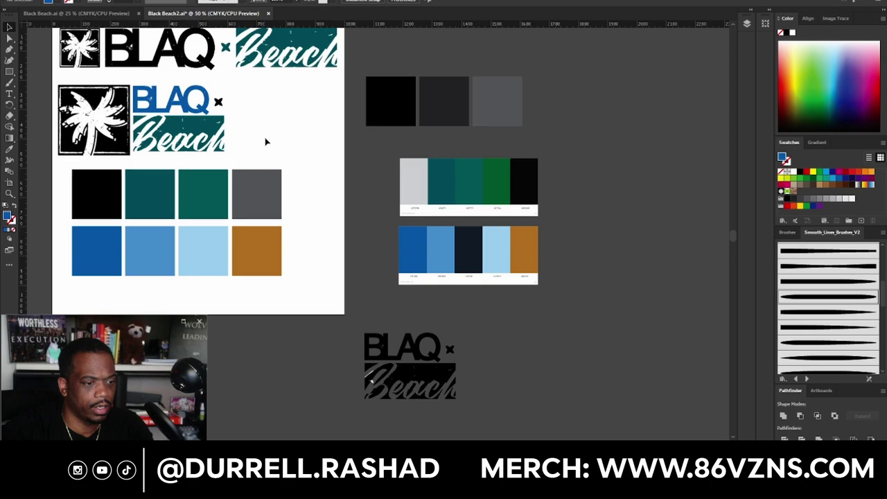
Try the medium blue on the stacked logo's BLAQ lettering and undo it back to black.
click(166, 103)
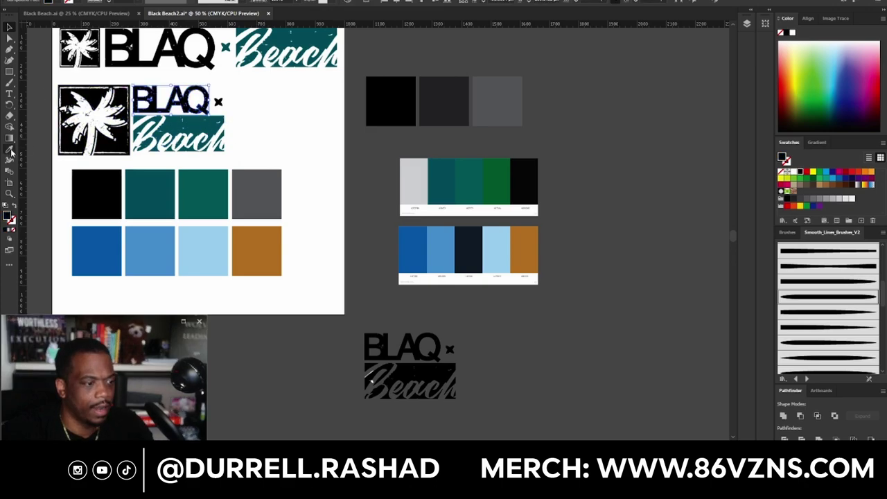
key(i)
click(181, 252)
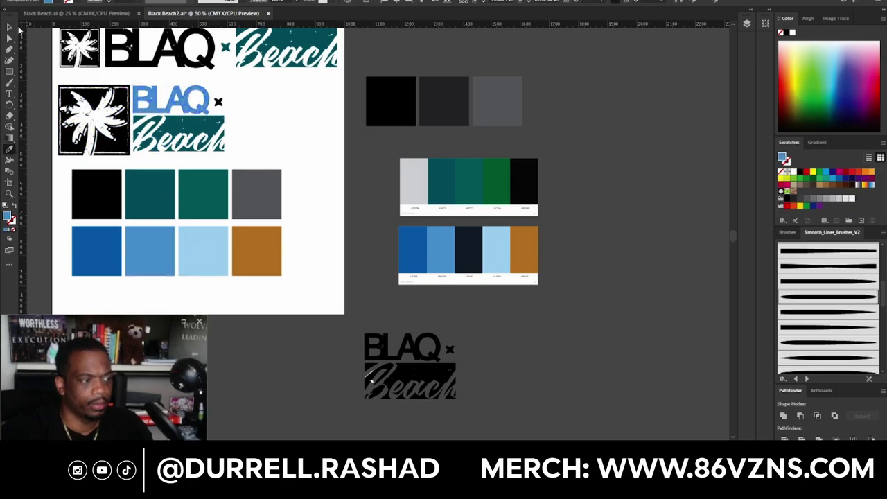
key(v)
click(316, 148)
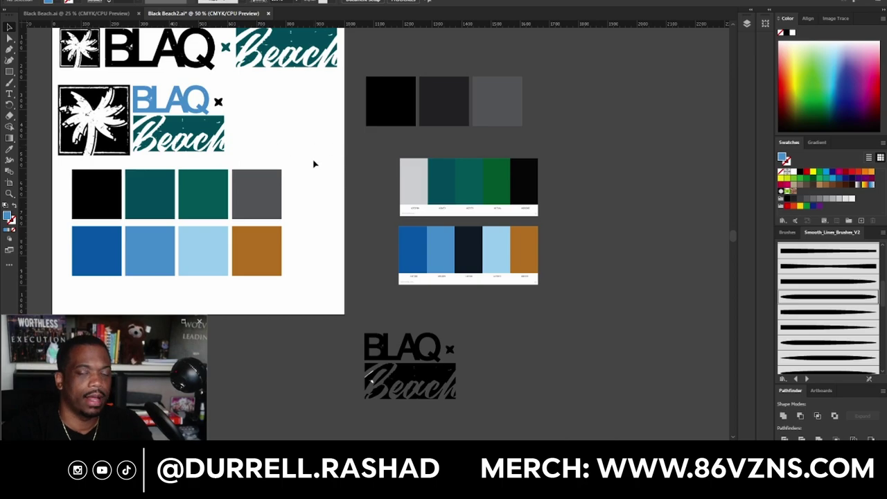
key(ctrl+z)
key(ctrl+z)
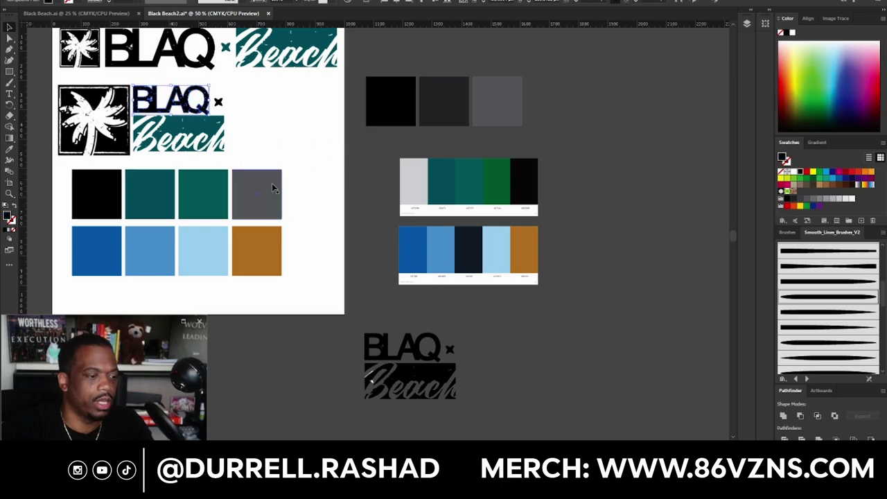
Try the dark blue from the lower color row on the Beach block of the stacked logo.
scroll(272, 187, up, 1)
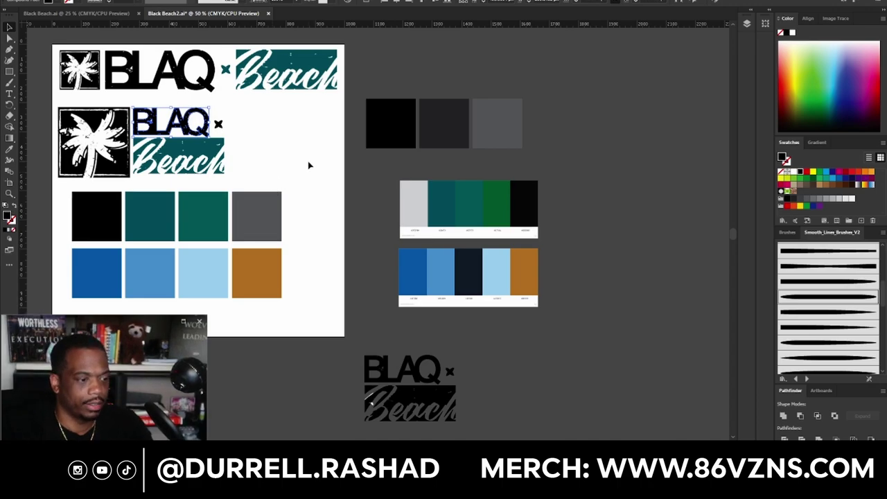
scroll(310, 165, down, 1)
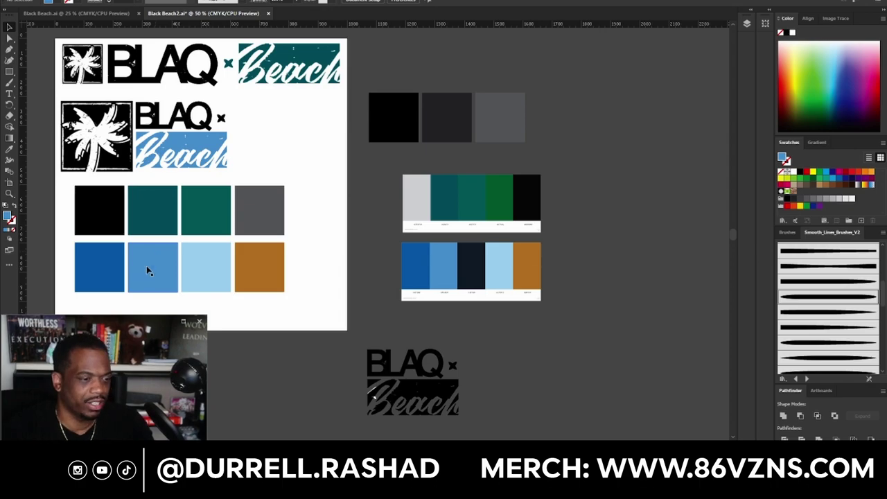
click(211, 146)
click(9, 149)
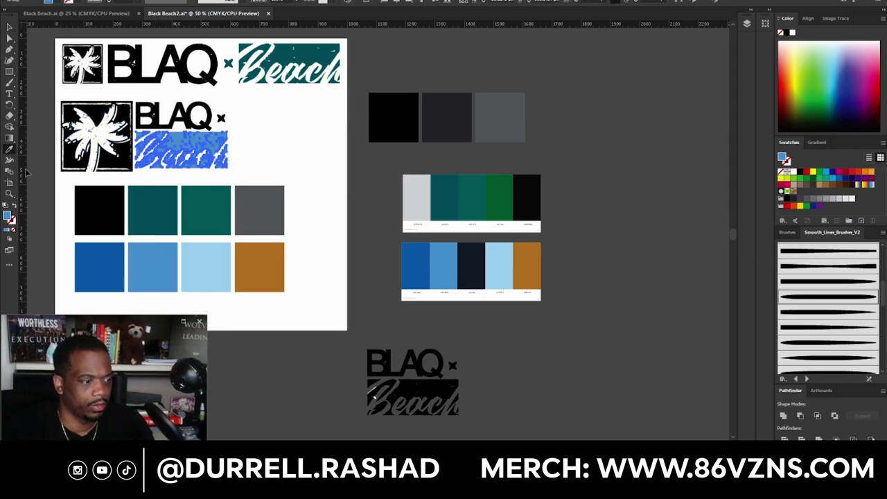
click(89, 261)
click(10, 29)
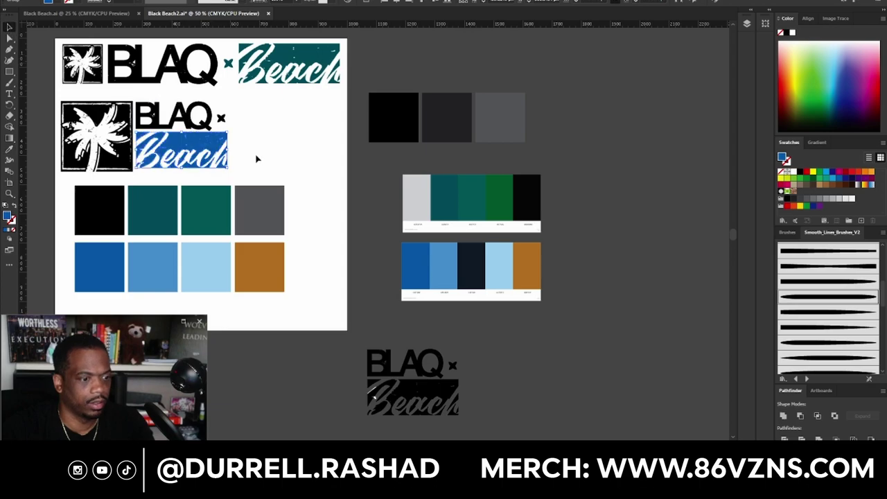
click(299, 164)
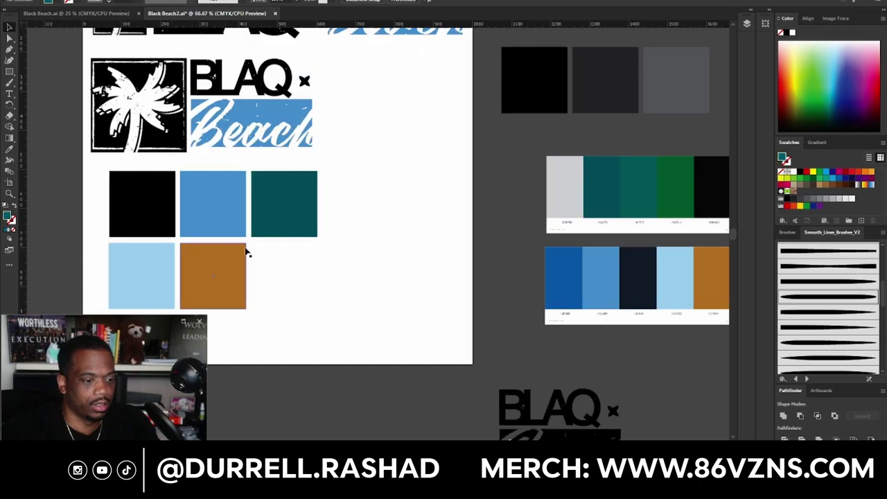
Examine the five chosen color squares, including the teal and light blue ones, against the BLAQ x Beach logos.
scroll(372, 245, up, 1)
scroll(132, 194, down, 1)
scroll(122, 204, up, 2)
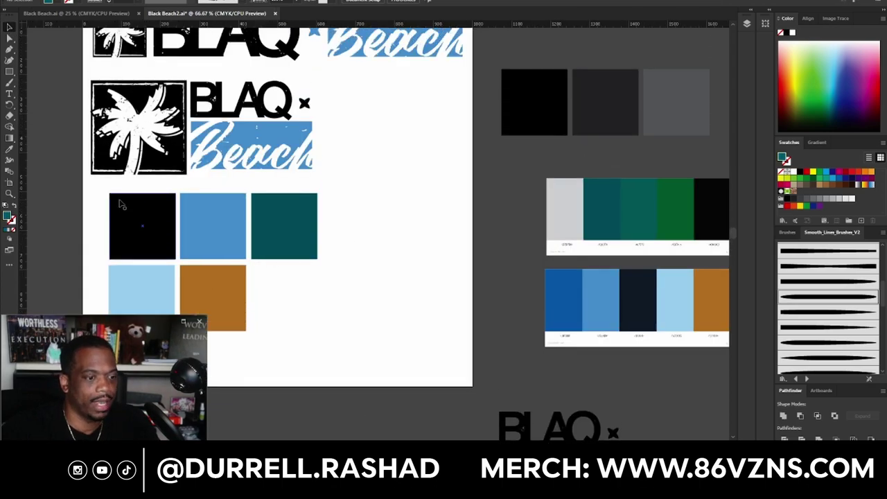
scroll(132, 212, down, 1)
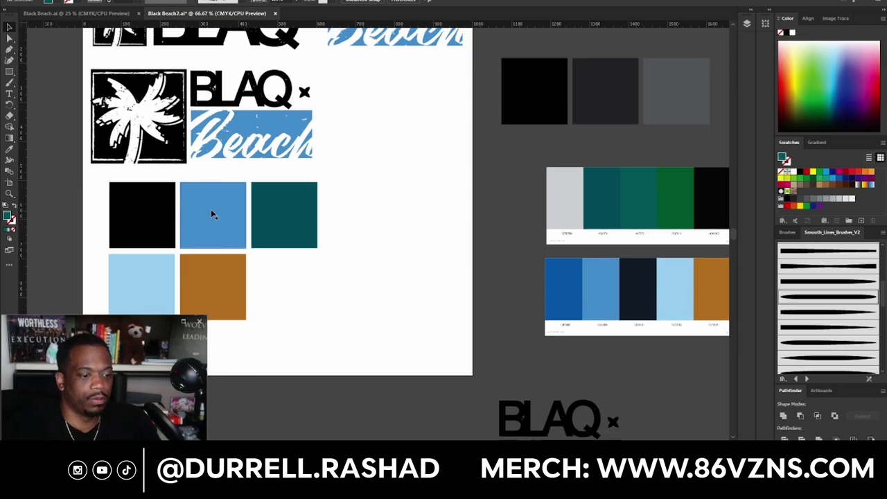
click(299, 212)
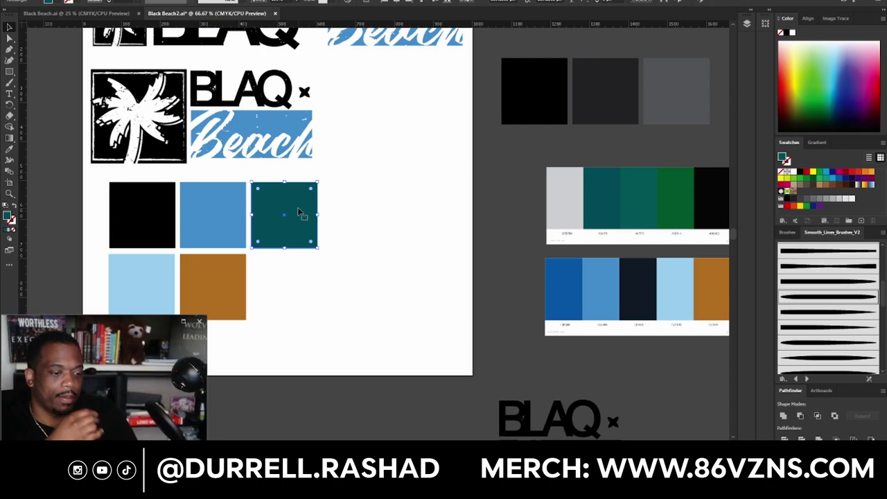
click(150, 284)
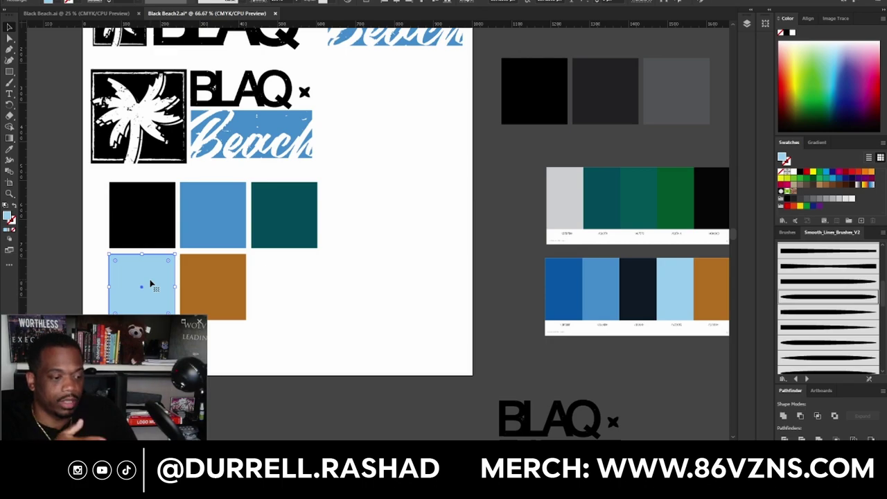
scroll(359, 319, up, 2)
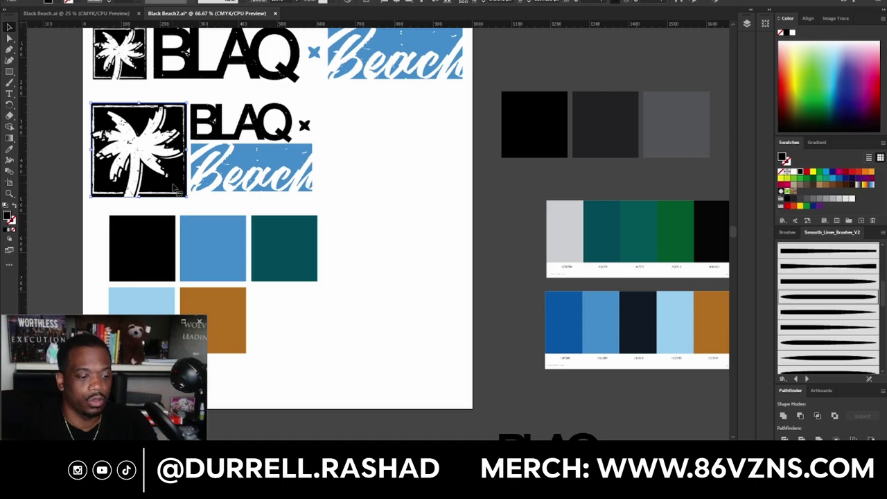
scroll(227, 275, down, 1)
scroll(234, 259, up, 5)
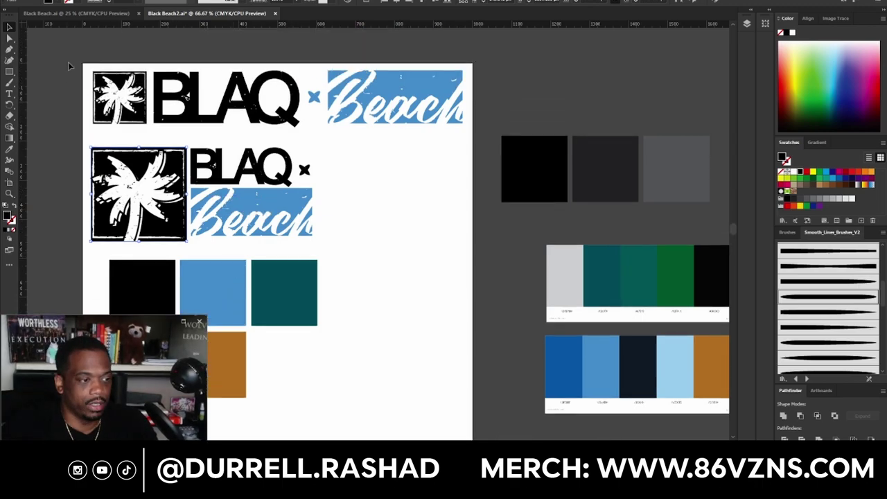
Save the Black Beach2.ai logo document.
click(47, 2)
click(67, 68)
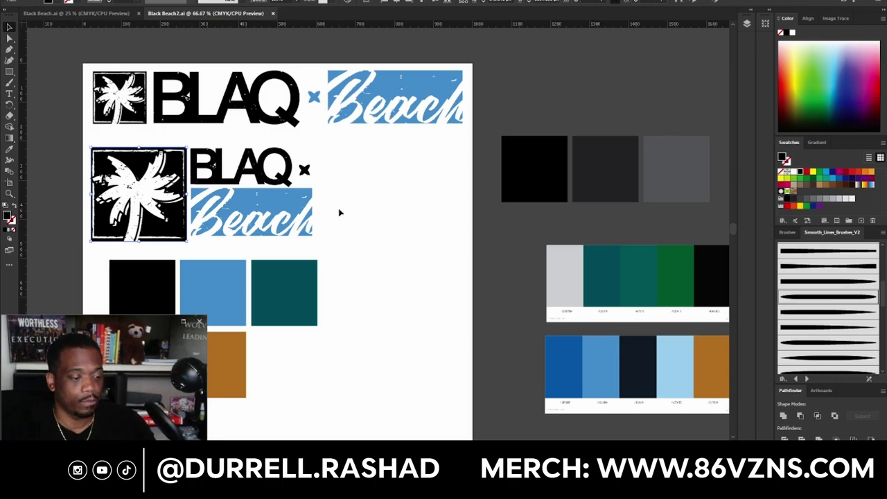
key(ctrl+minus)
scroll(364, 233, down, 2)
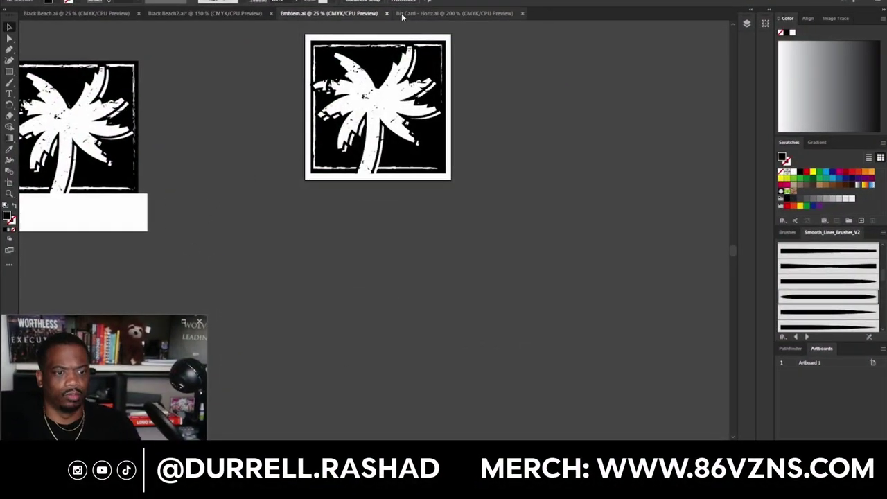
Copy the black palm emblem from Emblem.ai and paste it into the Biz Card - Horiz.ai document.
click(417, 14)
click(317, 14)
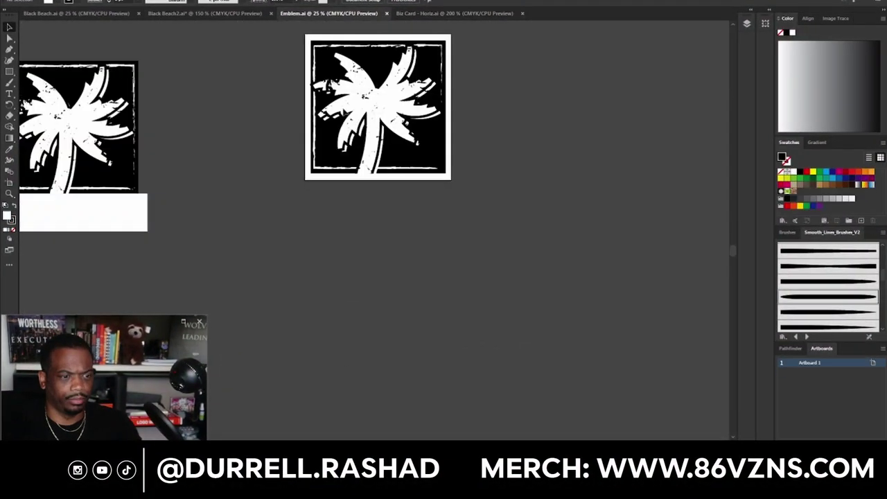
click(328, 81)
key(ctrl+c)
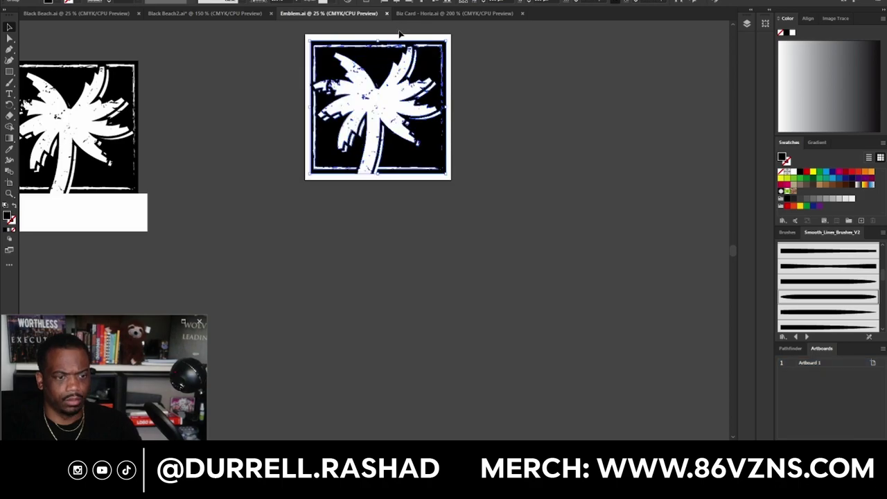
click(433, 13)
key(ctrl+v)
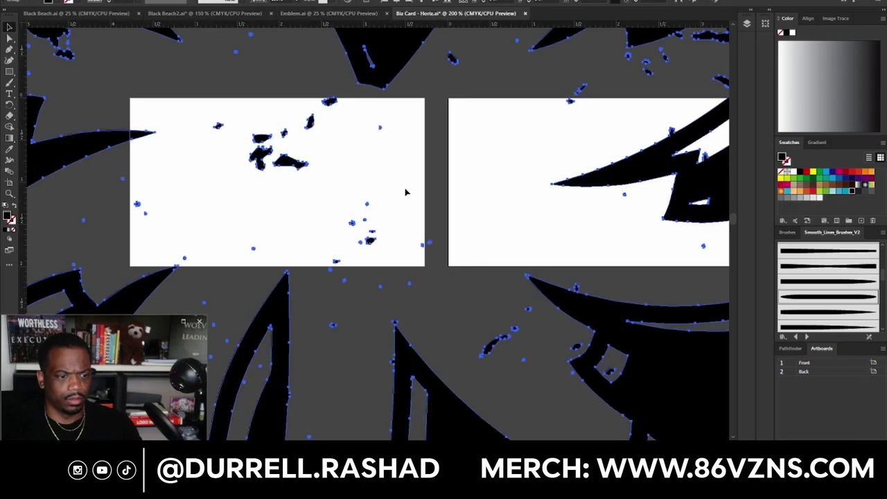
Scale the pasted palm emblem down to the card's height and move it onto the Front artboard.
scroll(418, 185, down, 3)
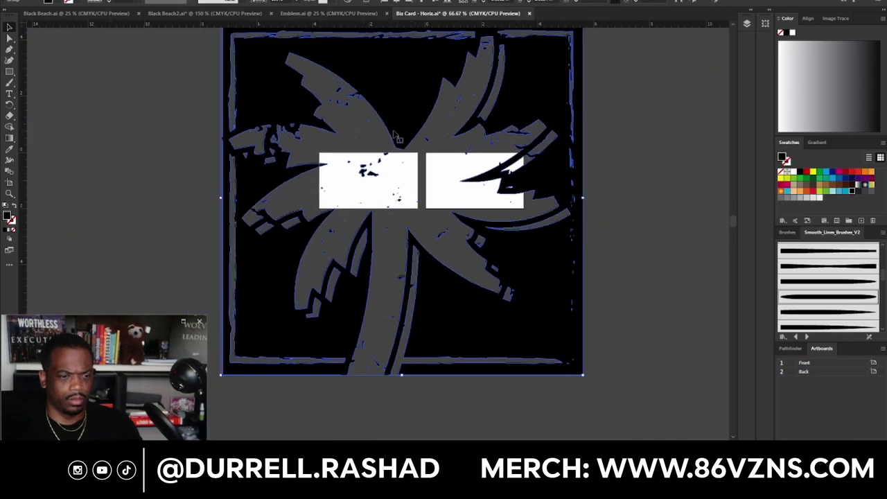
scroll(396, 132, up, 1)
drag(401, 56, 402, 352)
drag(408, 394, 353, 228)
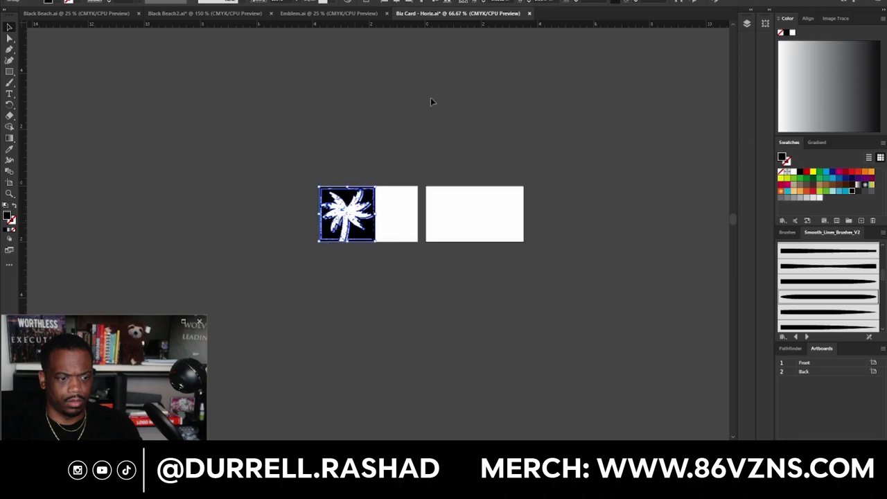
Shrink the palm emblem to about half the card's height and center it on the Front artboard.
scroll(386, 257, up, 2)
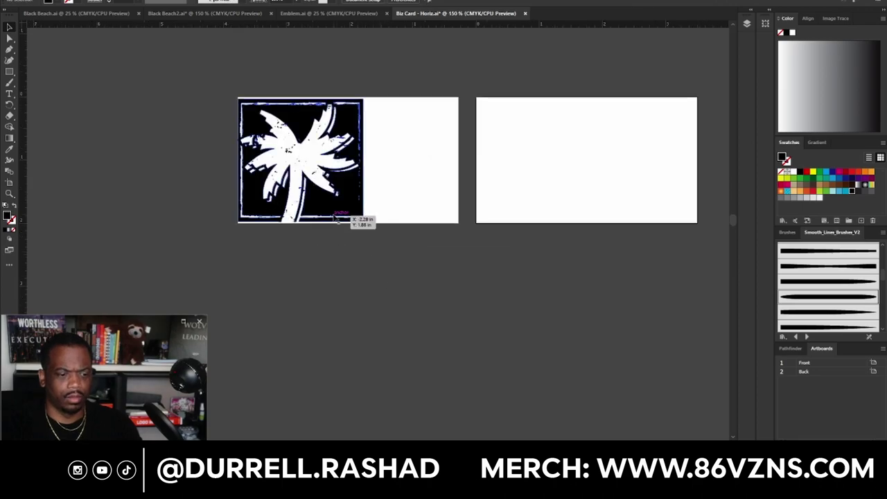
click(349, 210)
drag(301, 97, 309, 161)
click(396, 3)
click(435, 4)
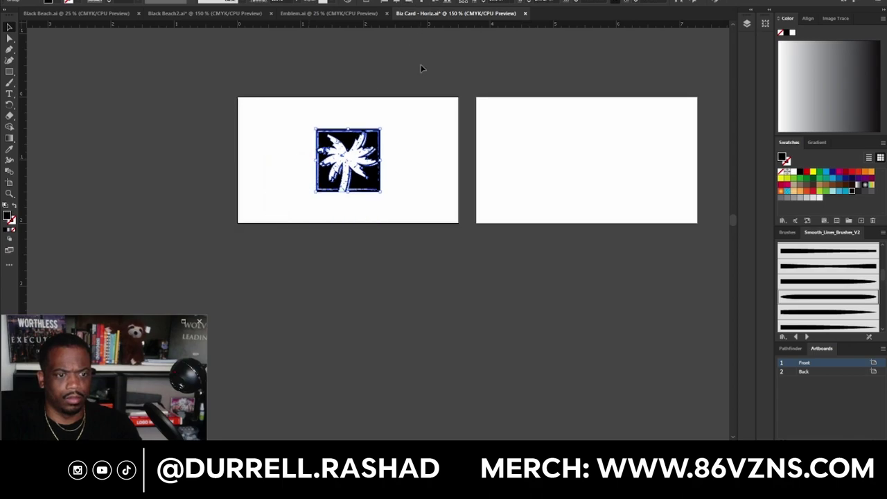
click(440, 253)
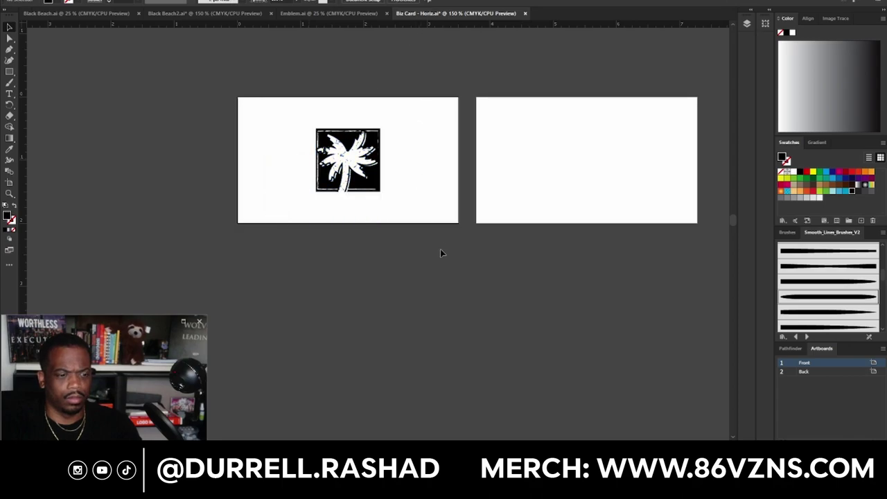
Review the color squares and palm emblem variations in Black Beach2.ai, and return to the Biz Card - Horiz.ai document.
click(123, 14)
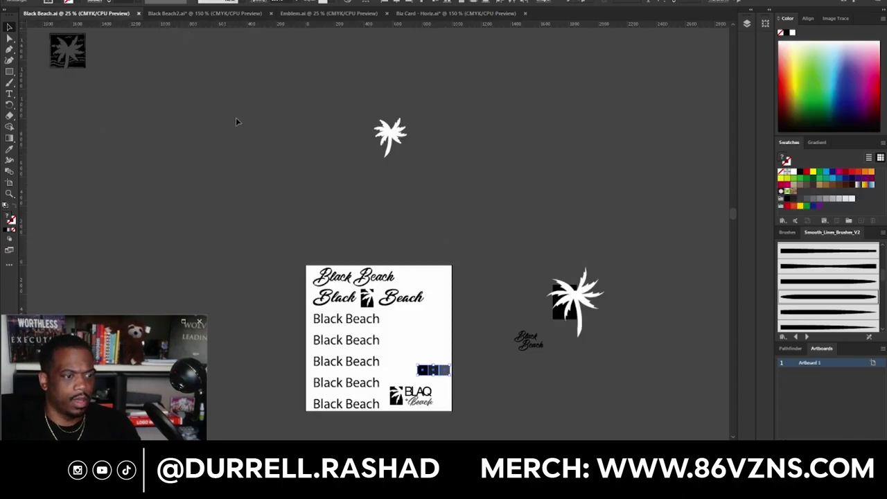
click(205, 13)
alt+scroll(269, 200, down, 1)
alt+scroll(269, 201, down, 1)
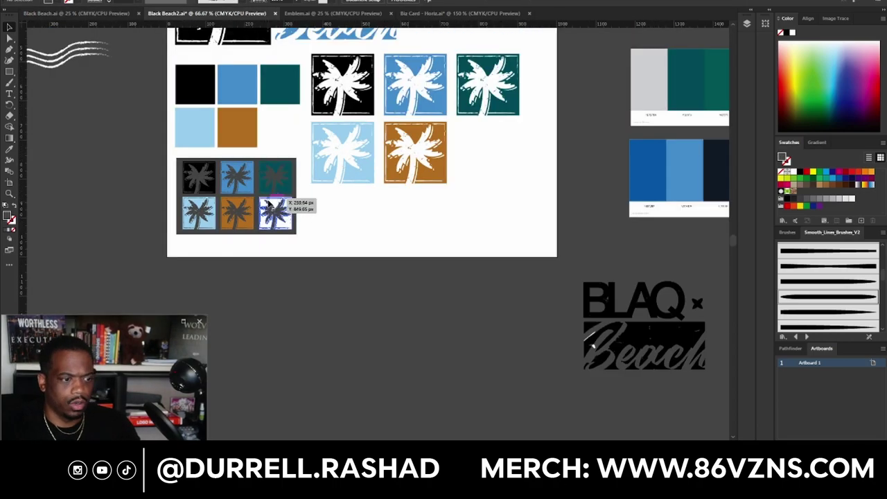
scroll(161, 155, up, 2)
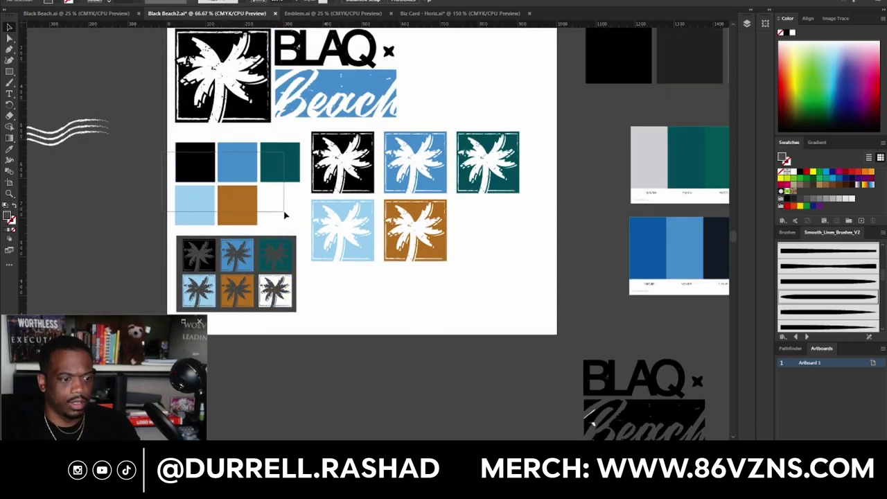
drag(284, 216, 283, 212)
click(457, 13)
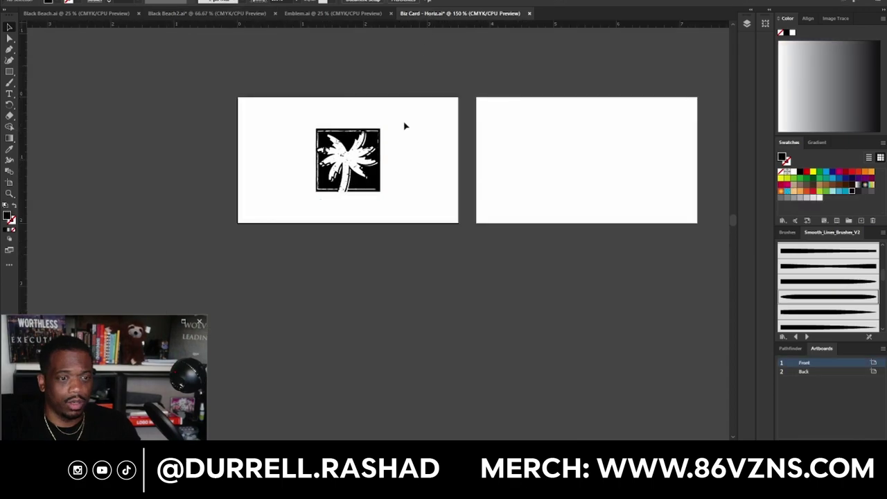
Paste the five brand colour squares and place them just below the business card artboards.
key(ctrl+v)
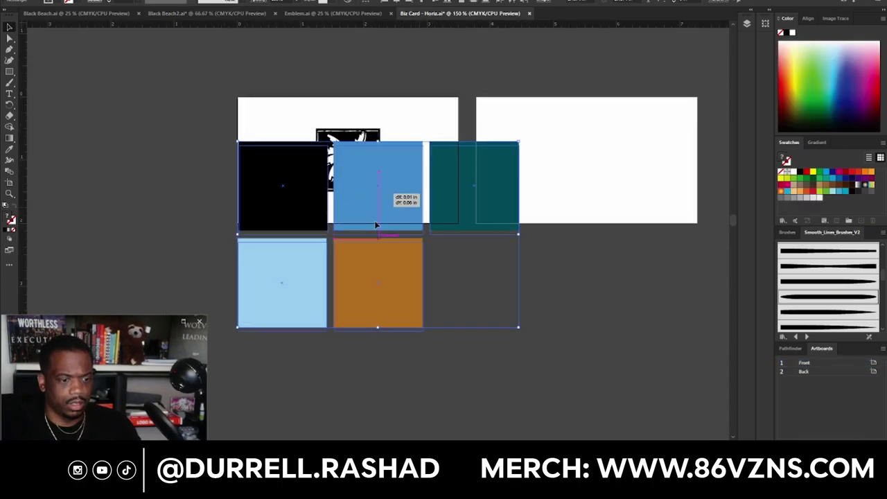
drag(374, 220, 367, 325)
click(542, 338)
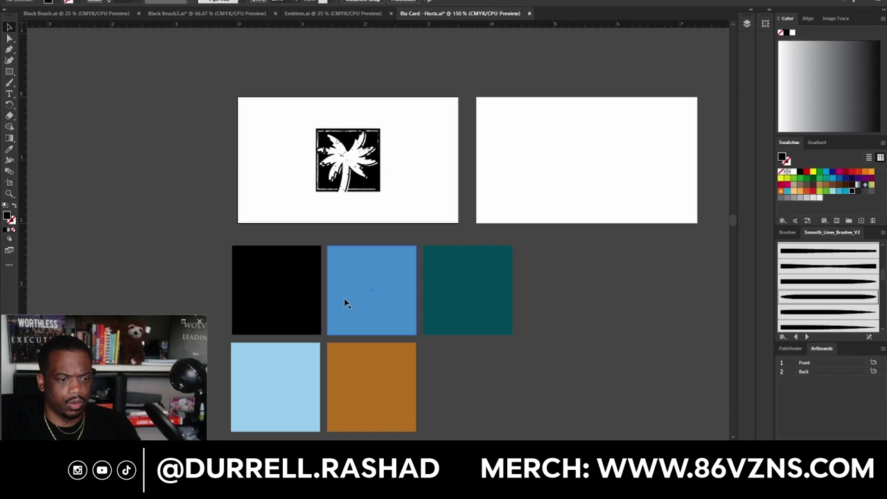
Recolour the palm emblem white and put a copy of the black square behind it, stretched to cover the whole Front artboard.
click(371, 176)
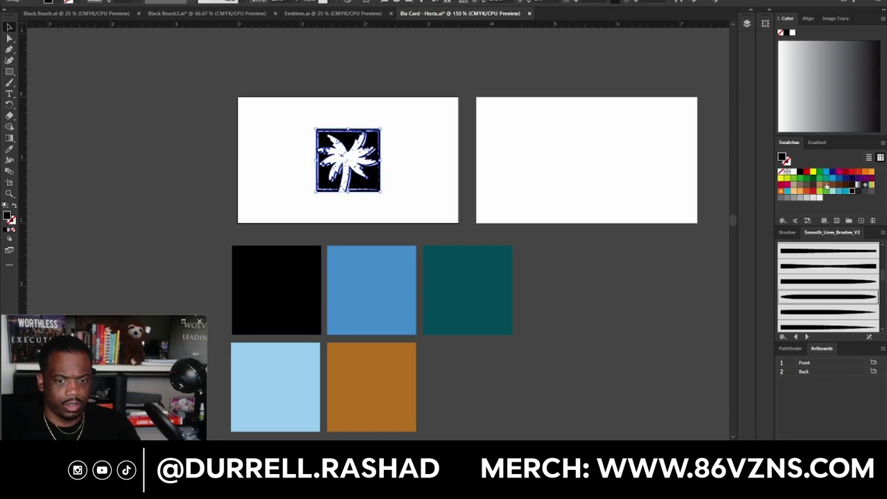
click(794, 173)
click(257, 273)
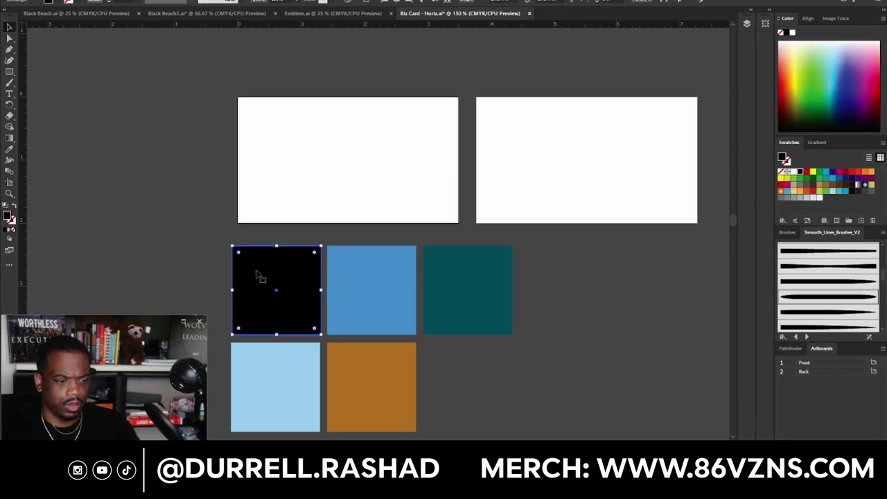
drag(291, 258, 291, 135)
drag(329, 186, 458, 224)
right_click(407, 171)
mouse_move(467, 335)
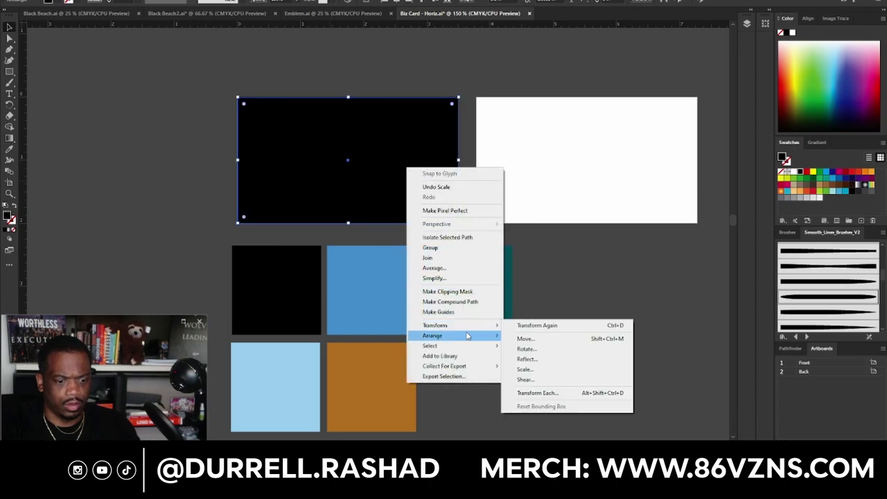
click(532, 366)
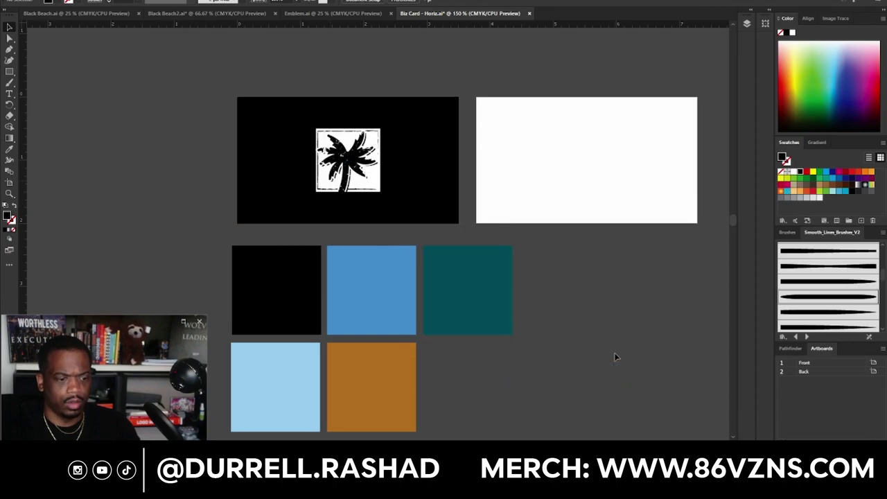
Try enlarging the palm emblem to the full height of the front card.
click(405, 179)
drag(347, 192, 352, 224)
drag(349, 128, 349, 97)
click(359, 42)
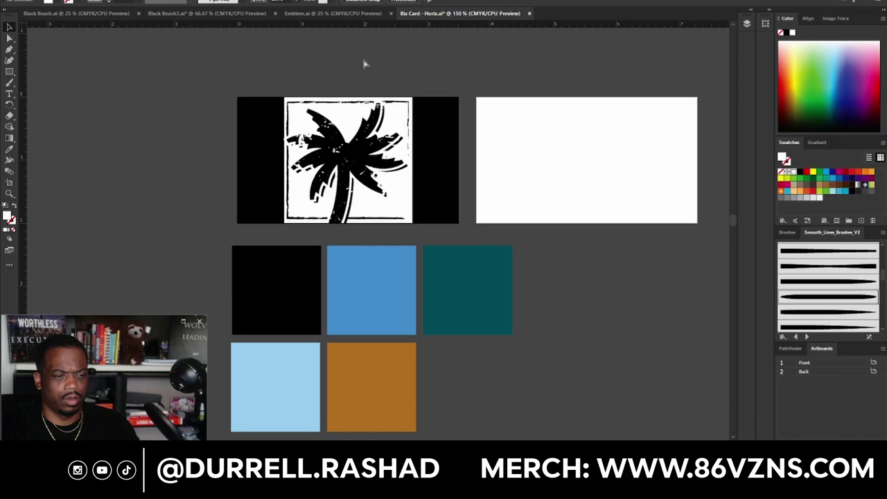
key(ctrl+z)
key(ctrl+z)
click(594, 297)
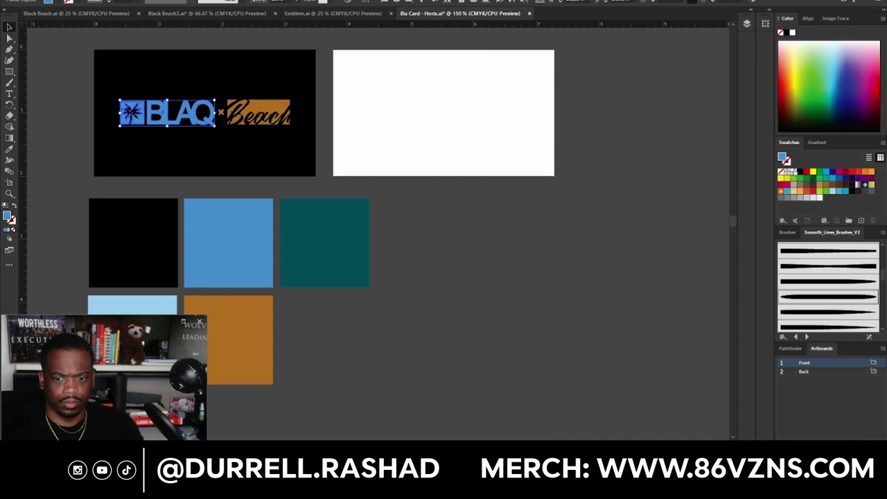
Recolour the palm icon and BLAQ lettering white, and enlarge the horizontal logo to span the front card's full width along its bottom edge.
click(538, 289)
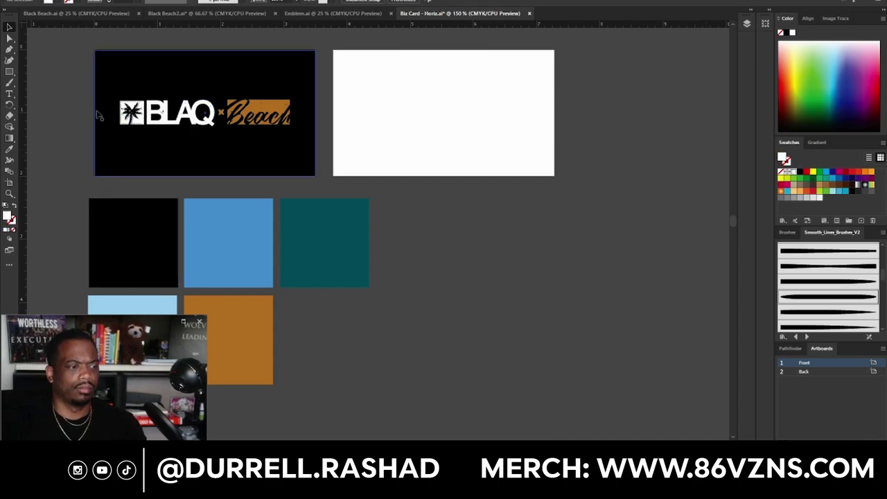
click(289, 146)
click(268, 124)
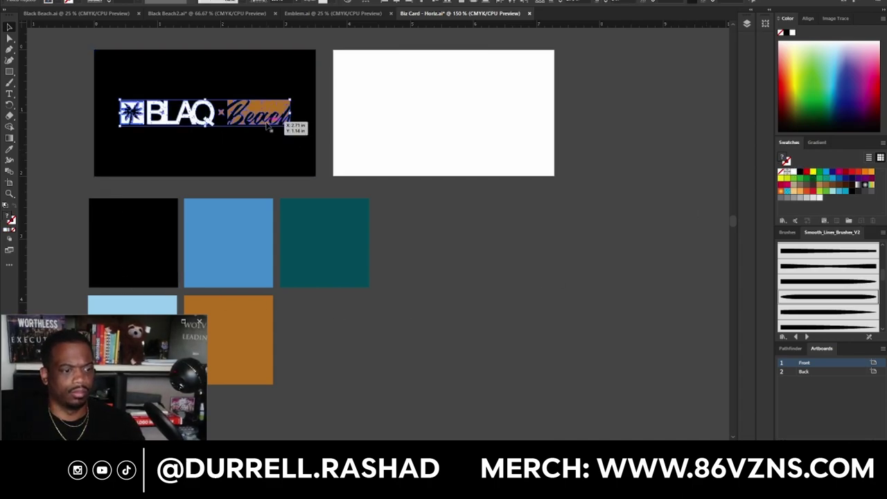
drag(267, 124, 316, 121)
click(265, 147)
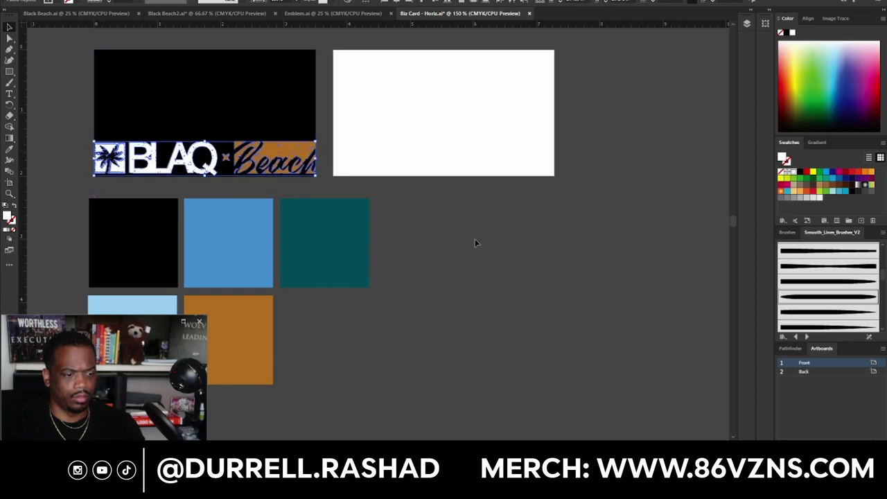
click(474, 238)
Centre the horizontal logo on the front card's width and align it with the card's bottom edge.
drag(85, 134, 295, 182)
shift+click(288, 120)
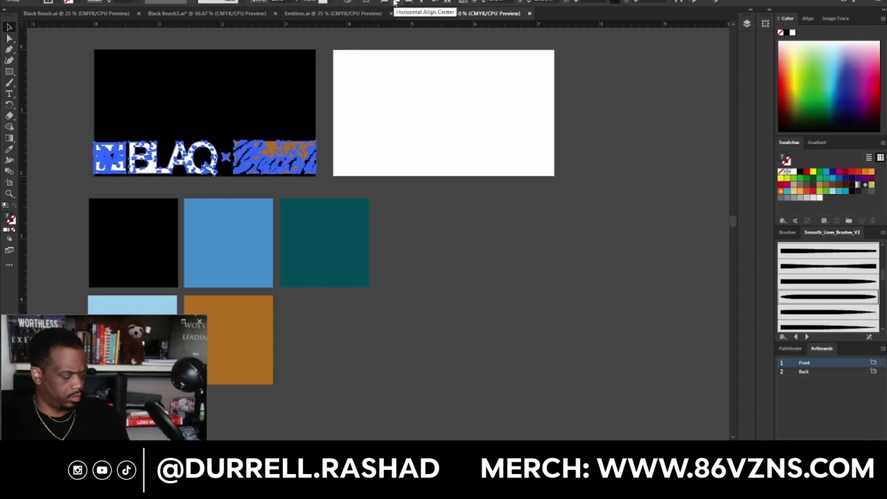
click(395, 2)
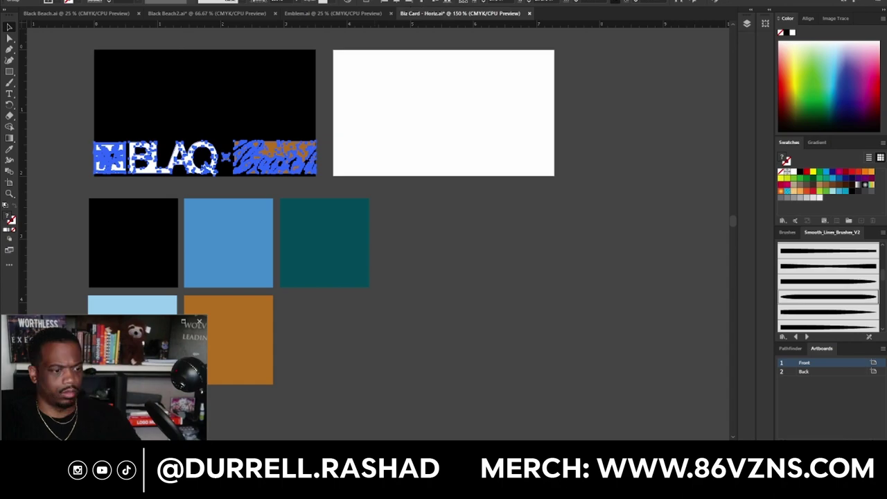
click(448, 2)
click(485, 139)
Nudge the horizontal logo down slightly so it runs just past the front card's bottom edge.
click(267, 158)
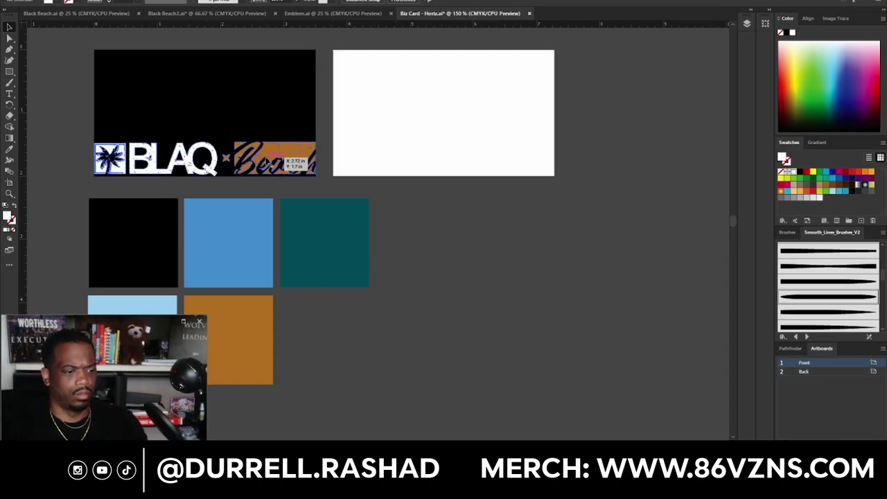
key(Down)
key(Down)
drag(269, 161, 269, 161)
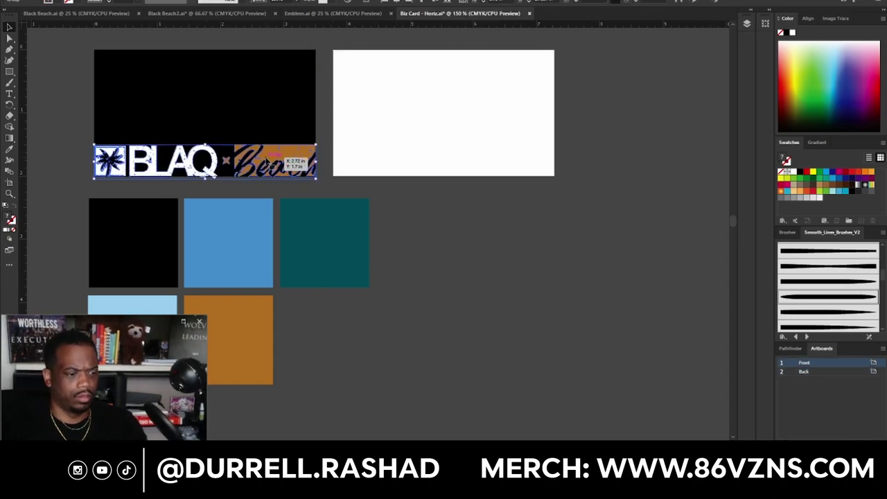
click(487, 292)
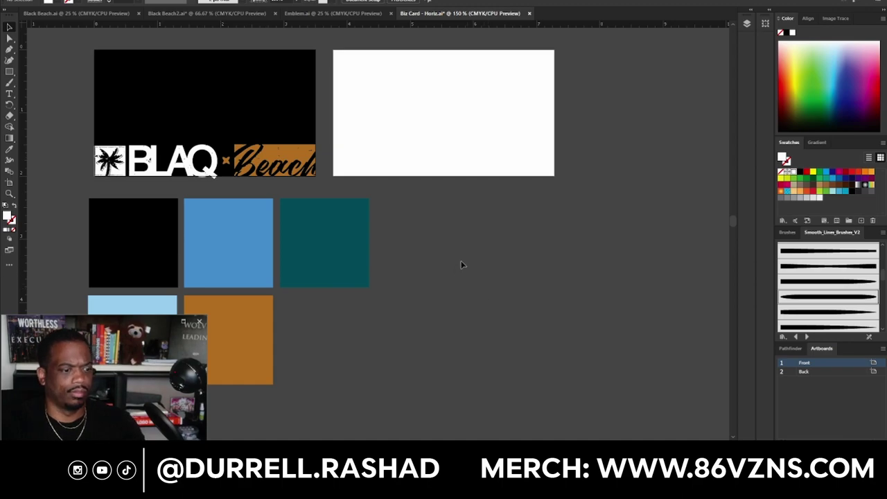
Recolour the front card background by sampling the medium blue square and finally the light blue square.
click(252, 123)
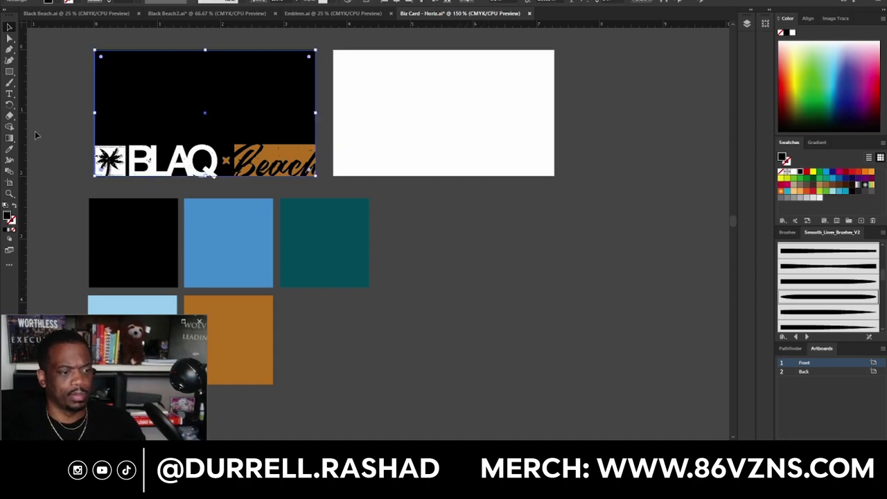
key(i)
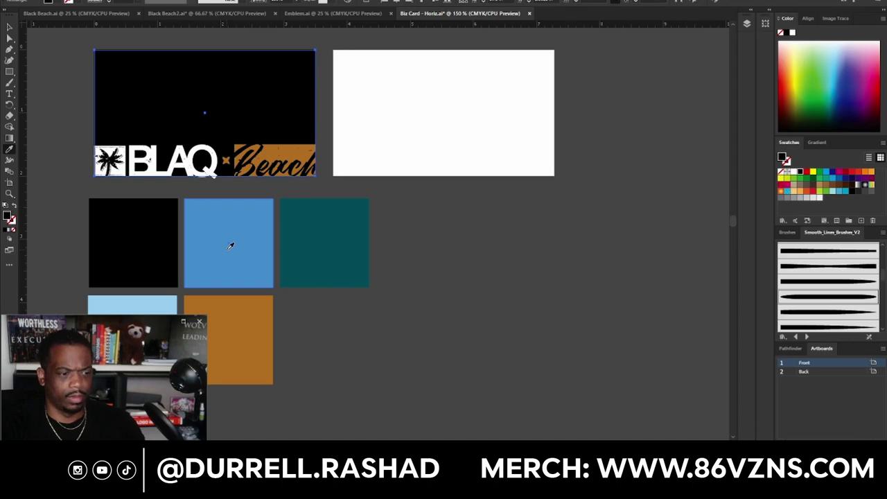
click(230, 245)
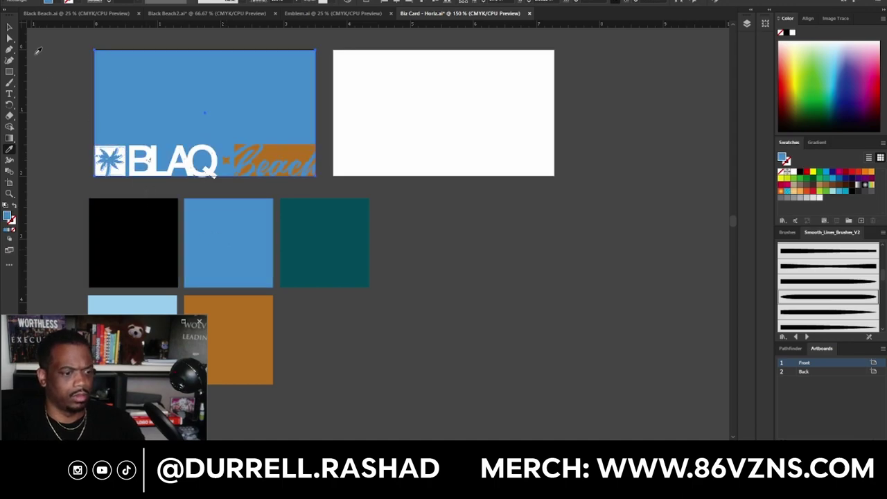
click(159, 298)
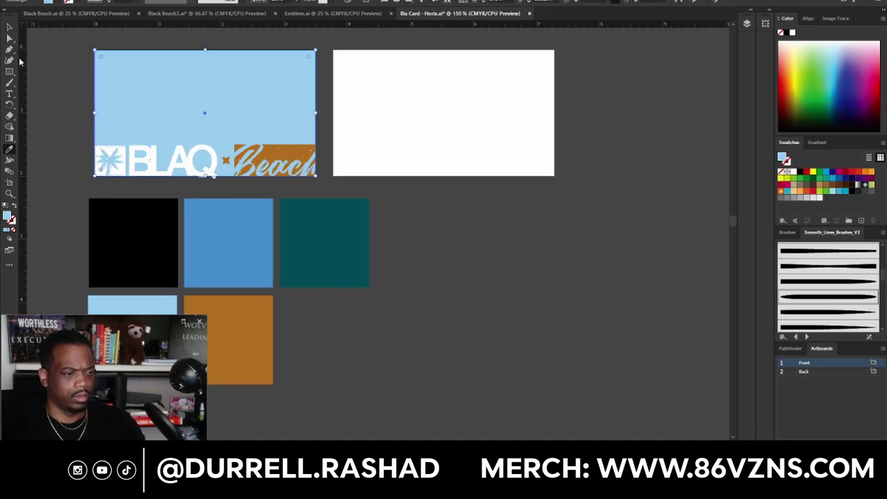
Ungroup the horizontal logo and recolour its palm icon and BLAQ lettering black.
click(177, 170)
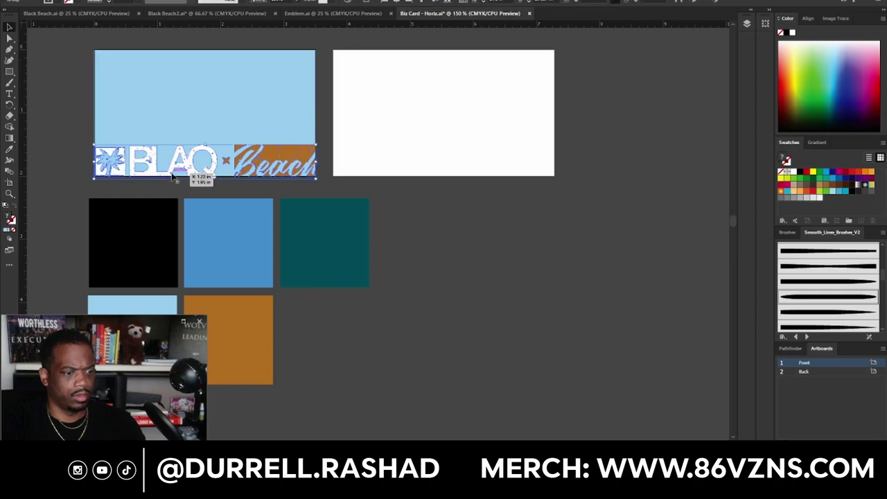
right_click(172, 170)
click(201, 250)
click(228, 189)
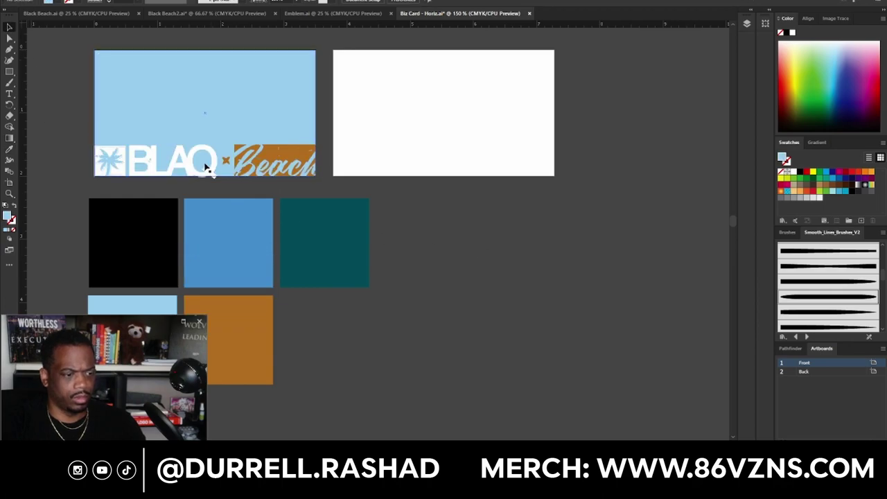
click(206, 168)
shift+click(118, 168)
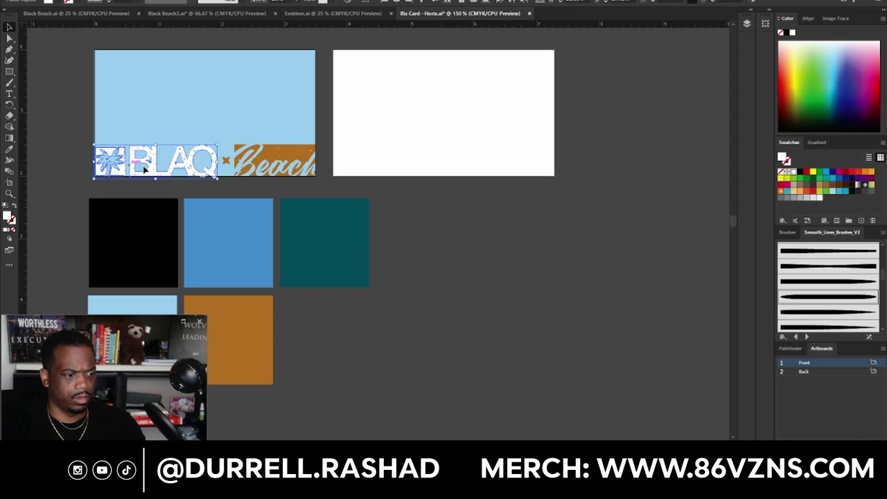
click(799, 172)
click(463, 270)
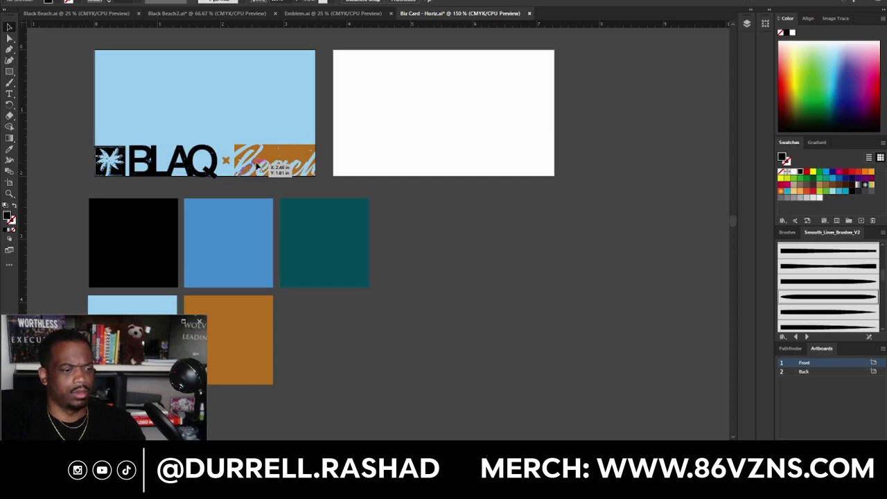
drag(256, 165, 228, 165)
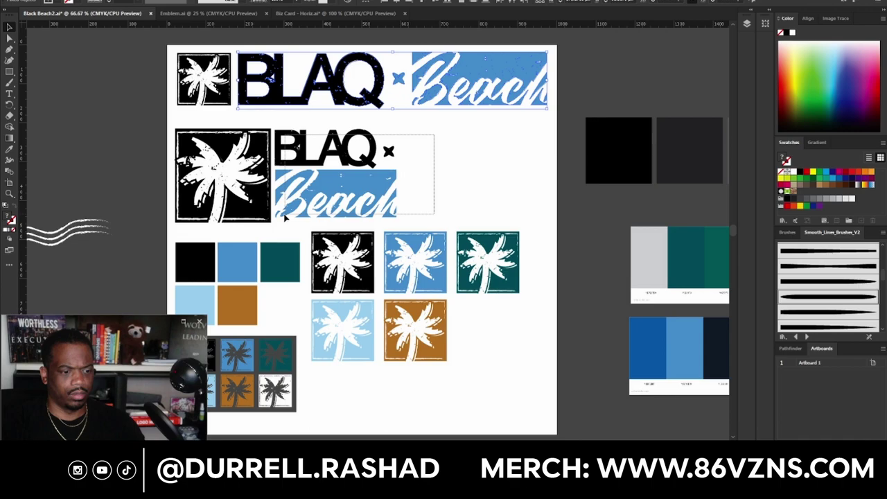
Copy the stacked BLAQ × Beach wordmark from Black Beach2.ai into Biz Card - Horiz.ai and scale it down below the artboards.
click(284, 217)
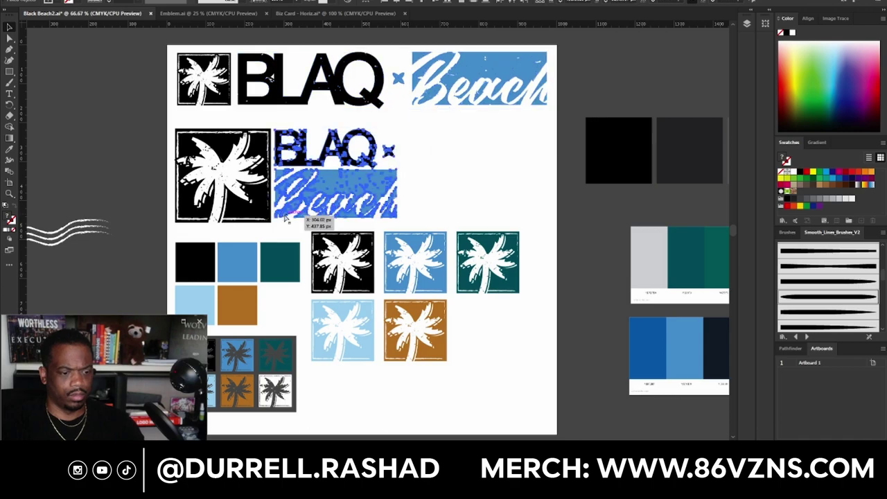
key(ctrl+c)
click(311, 14)
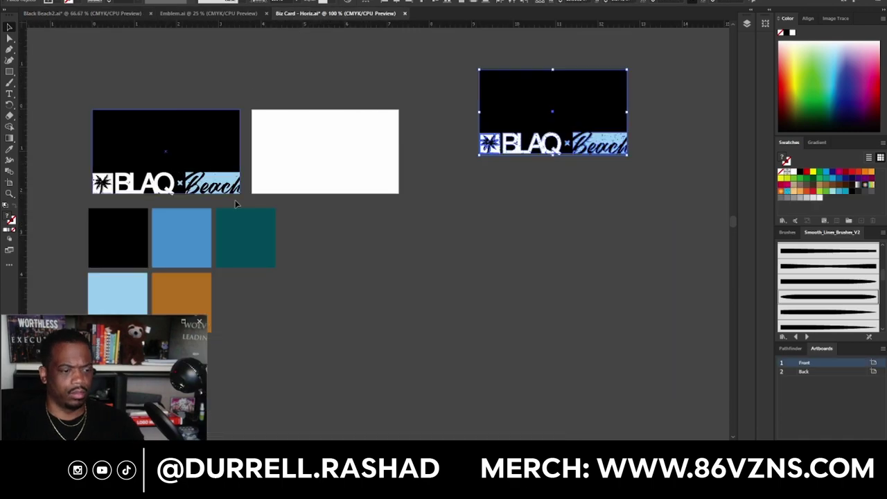
key(ctrl+v)
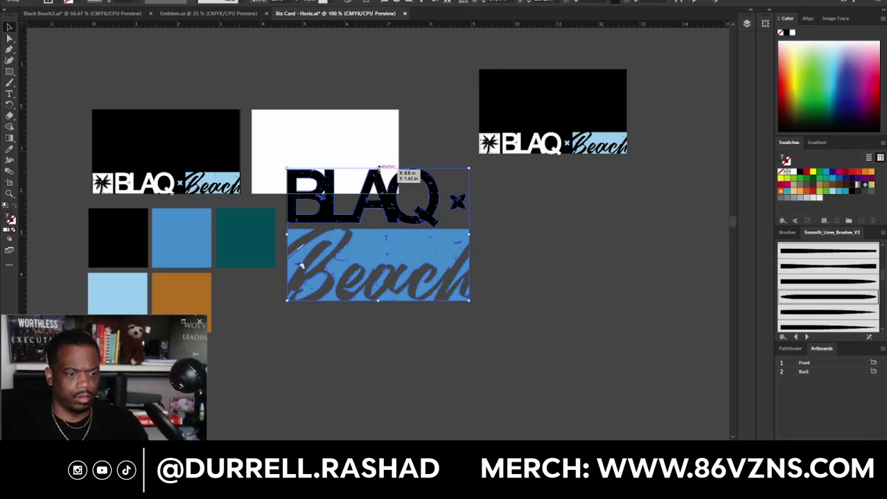
drag(380, 168, 377, 204)
Delete the horizontal logo from the front card, keeping its black background.
click(67, 162)
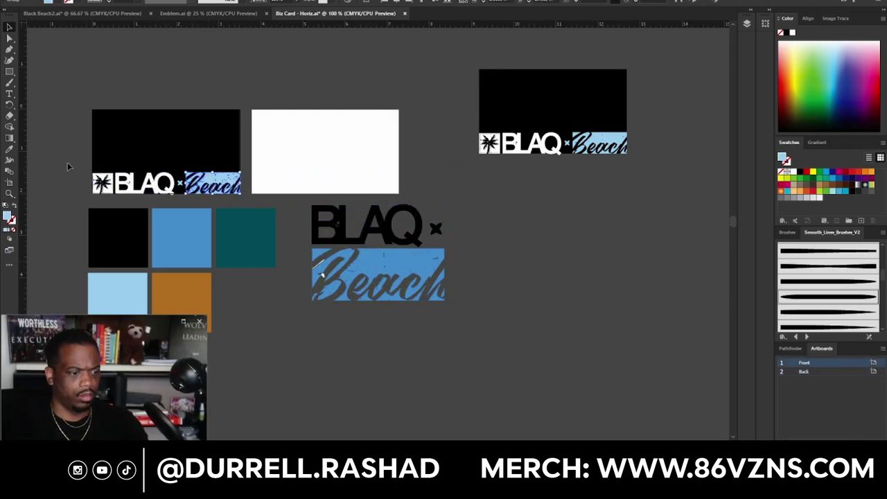
drag(202, 186, 267, 66)
key(Delete)
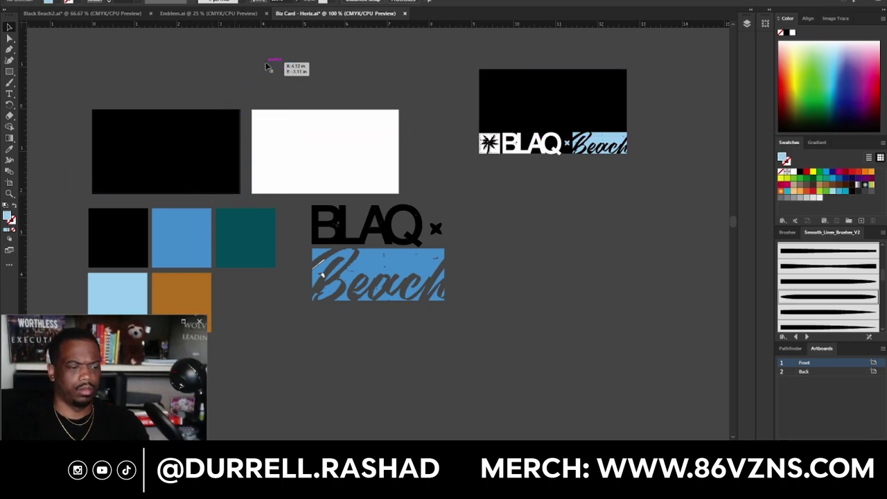
Centre the stacked BLAQ × Beach wordmark on the front card and scale it down to fit inside with a margin all around.
click(385, 245)
click(451, 2)
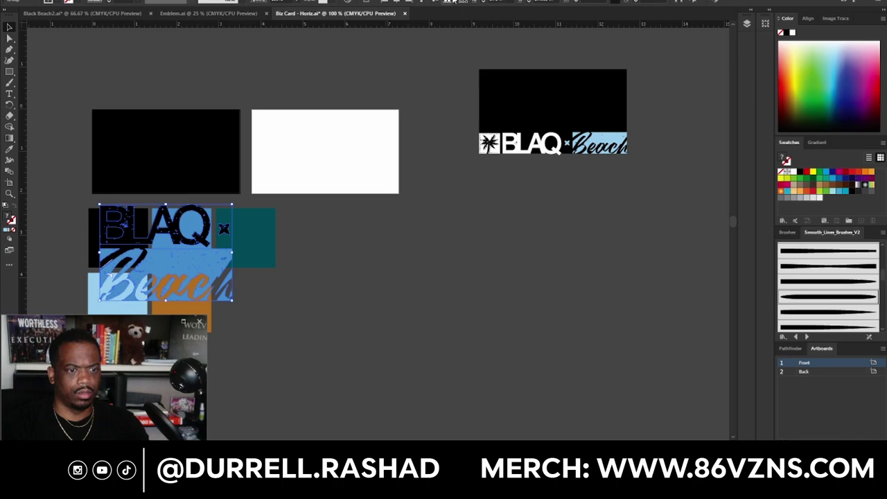
click(439, 2)
scroll(110, 126, up, 1)
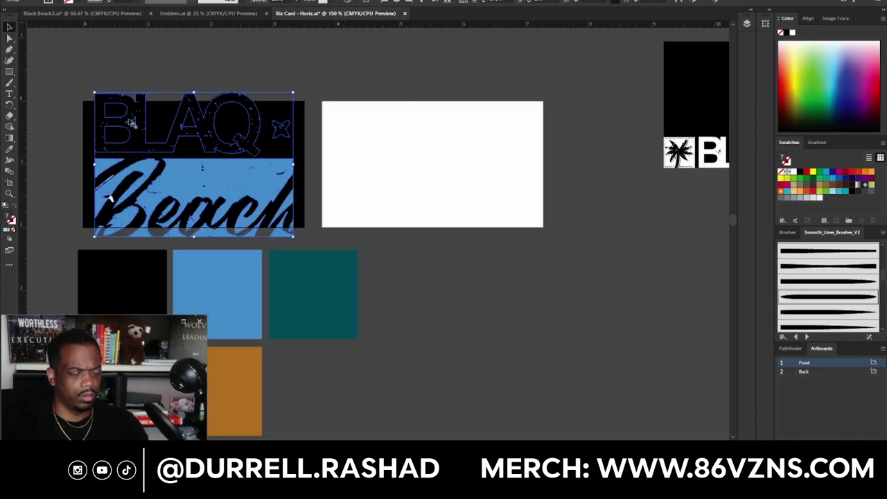
drag(194, 93, 194, 104)
drag(194, 231, 194, 215)
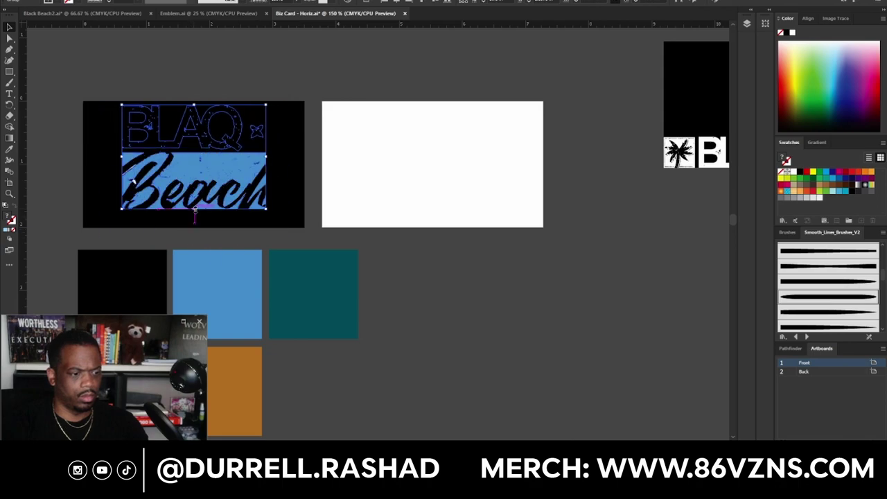
click(436, 3)
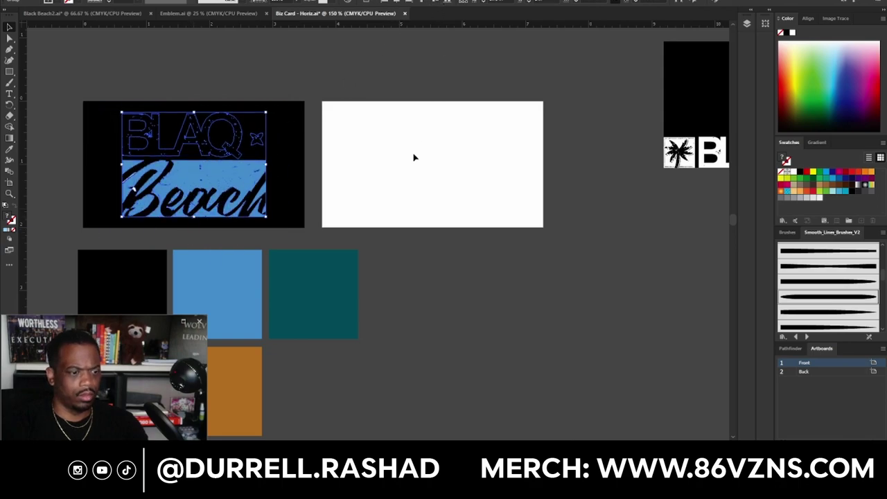
Ungroup the stacked BLAQ × Beach wordmark on the front card.
right_click(235, 138)
click(288, 222)
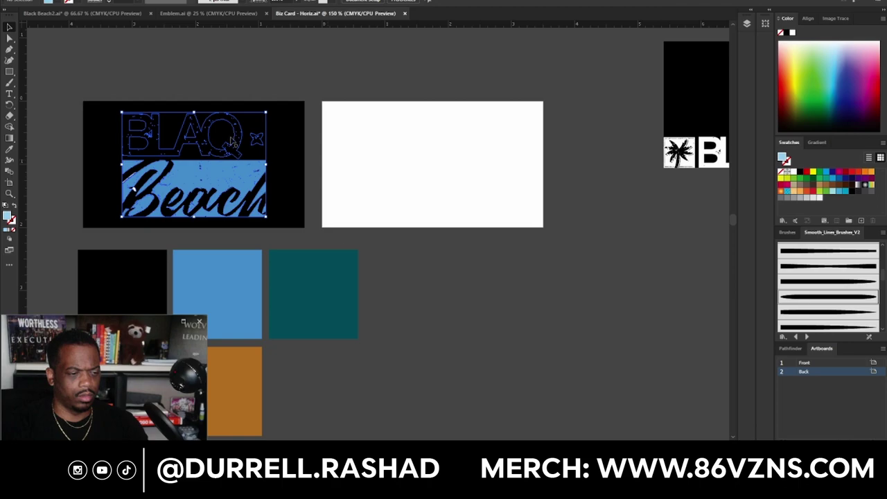
Fill the BLAQ × lettering of the stacked wordmark on the front card with white.
click(273, 144)
click(222, 140)
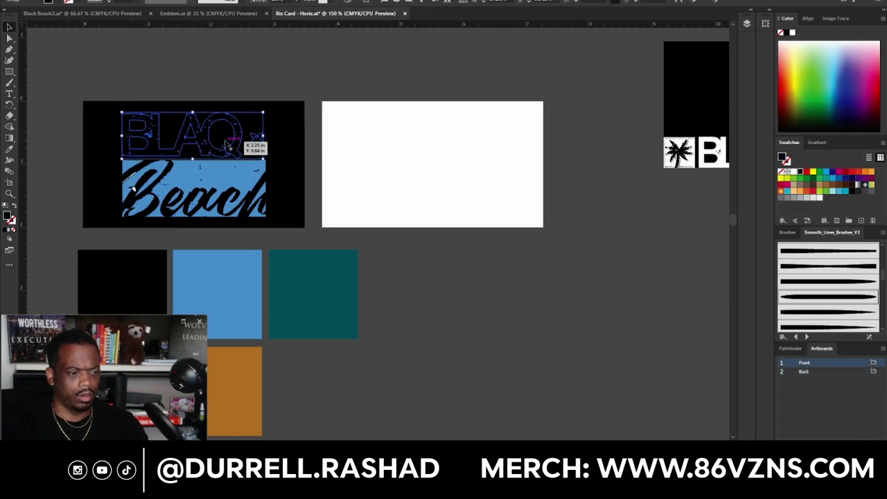
click(793, 172)
click(400, 247)
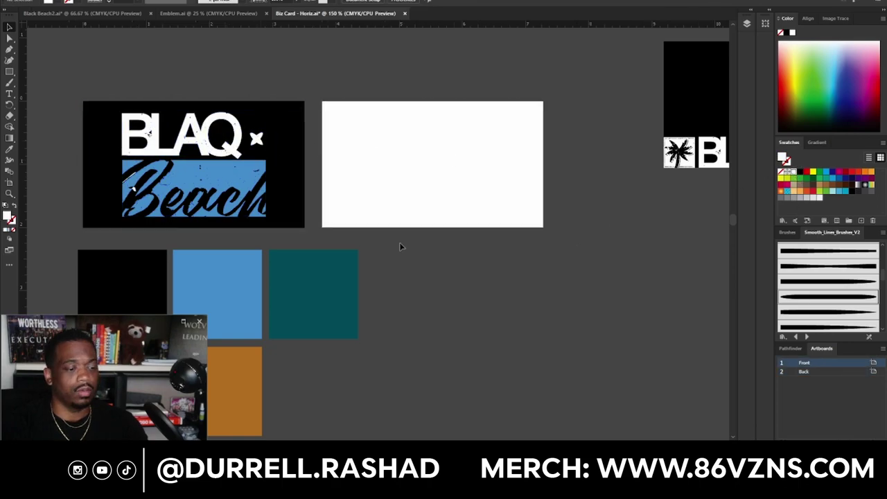
Delete the stray white sliver inside the B of the blue Beach block.
scroll(93, 192, up, 5)
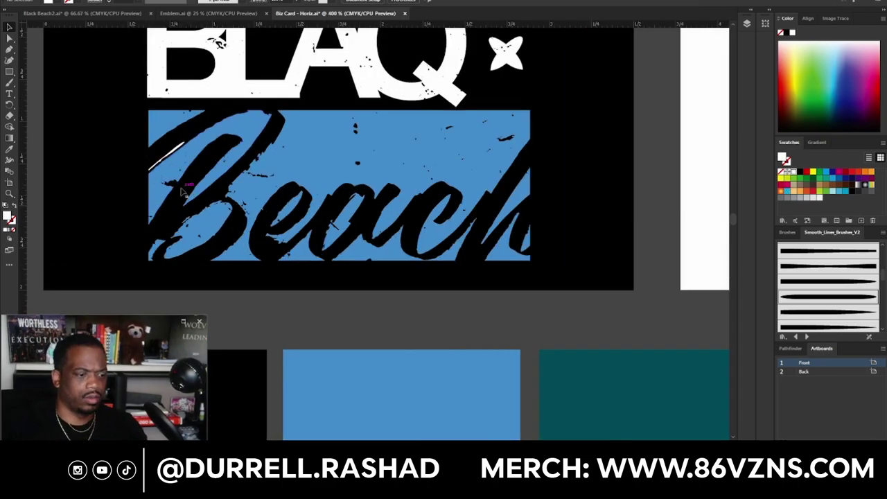
click(176, 151)
key(Delete)
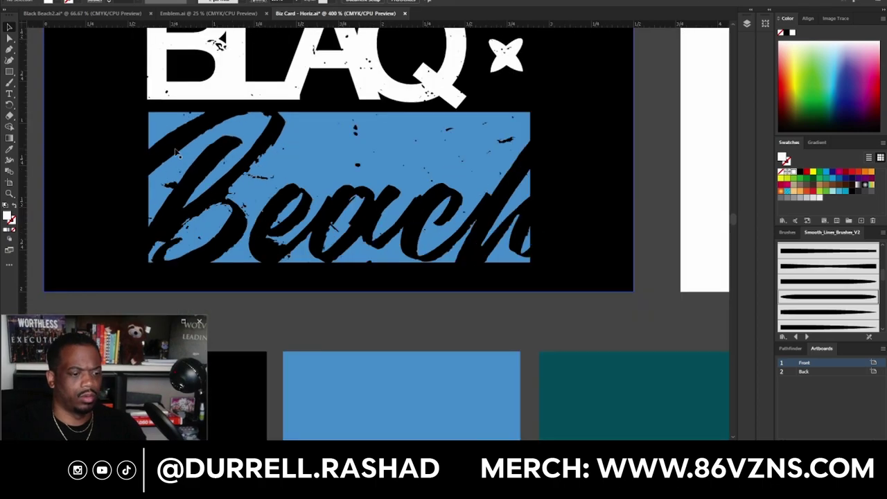
scroll(111, 149, down, 5)
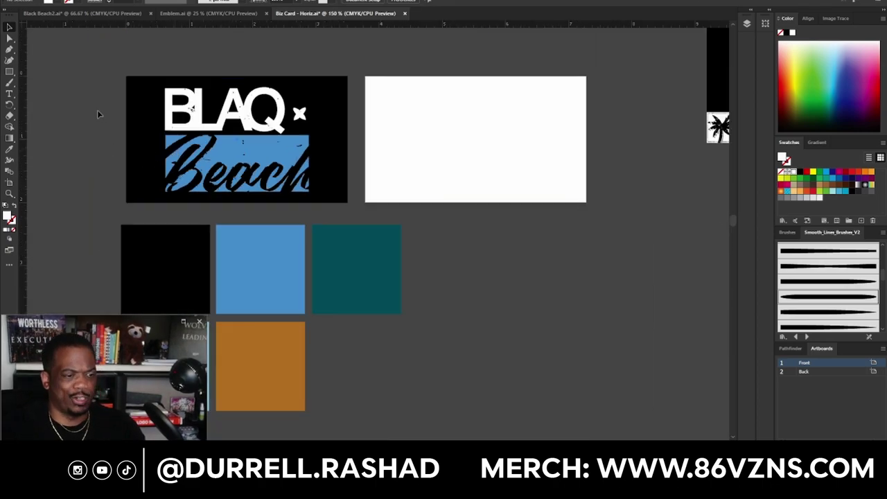
Move the stacked BLAQ × Beach wordmark flush against the front card's left edge, leaving the black background in place.
drag(92, 75, 332, 189)
shift+click(333, 191)
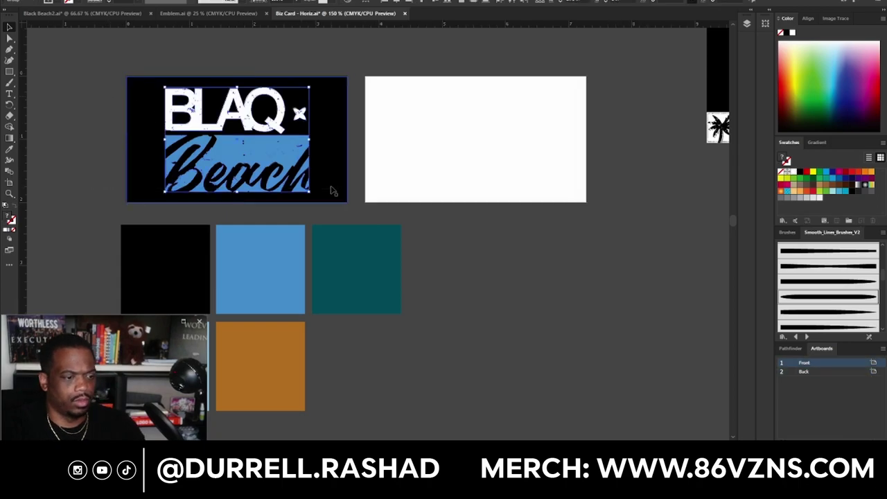
key(shift+Left)
key(shift+Left)
key(shift+Left)
key(Left)
key(Left)
key(Left)
key(Left)
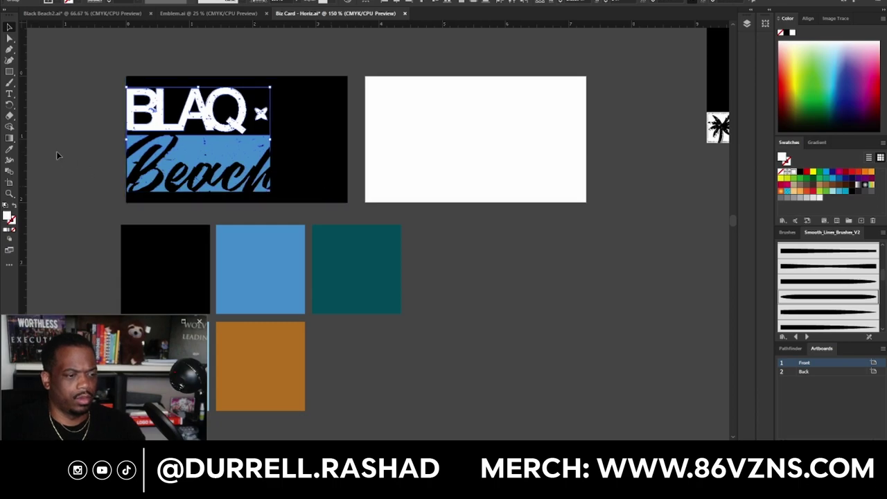
Try recolouring the BLAQ × lettering of the stacked wordmark with a sampled dark grey.
click(198, 129)
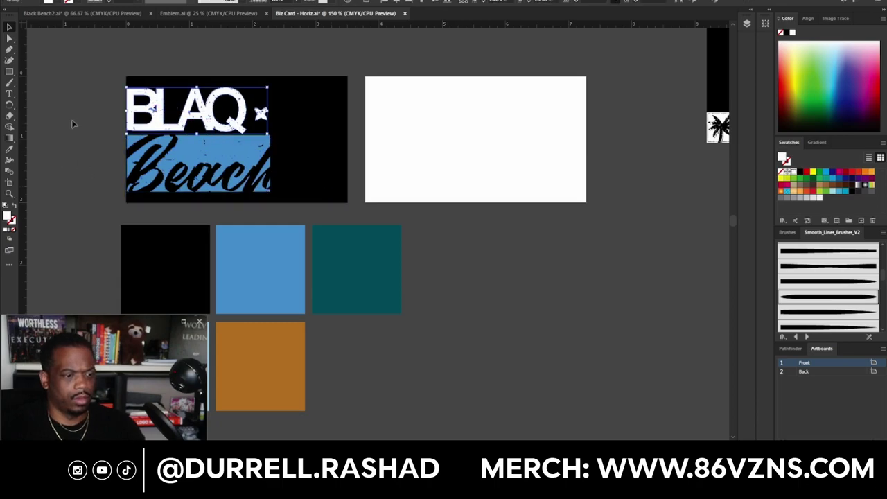
click(11, 152)
click(83, 149)
click(10, 30)
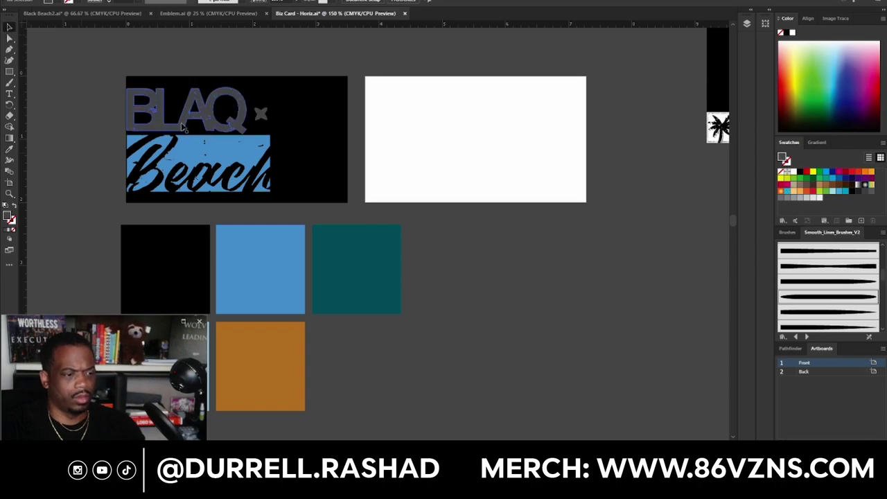
click(271, 253)
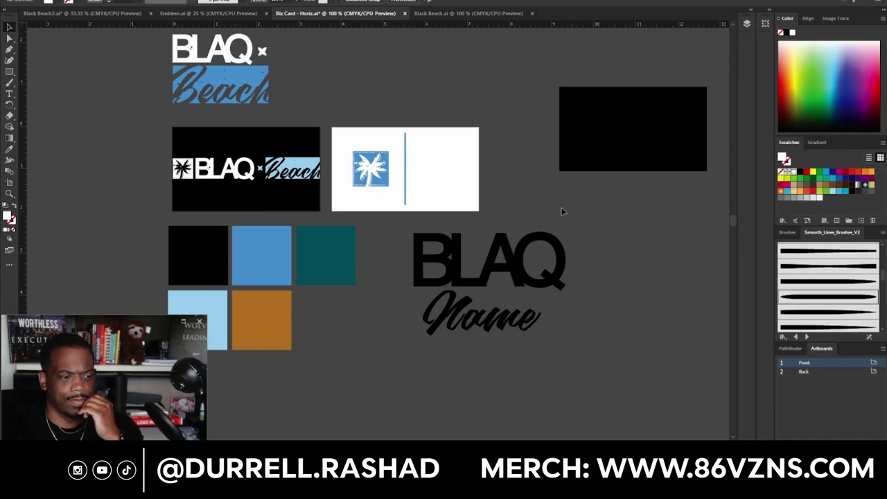
Ungroup the horizontal palm, BLAQ × Beach logo on the front card.
click(300, 198)
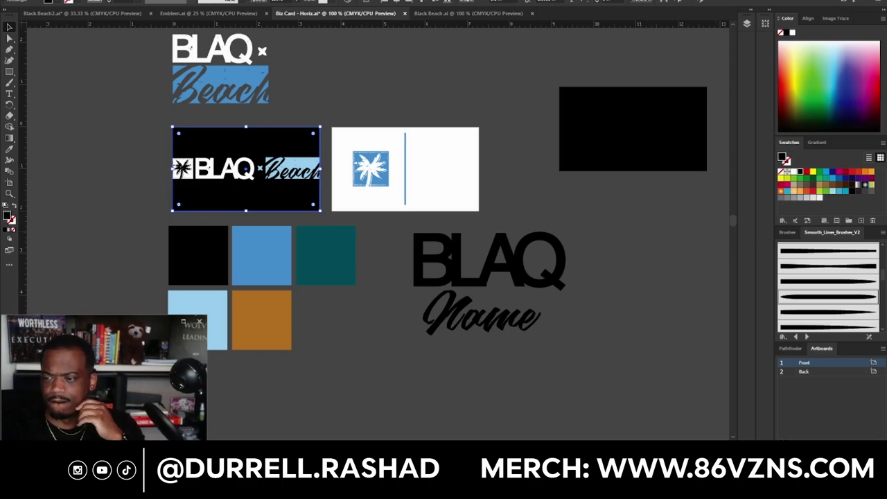
click(287, 168)
right_click(287, 168)
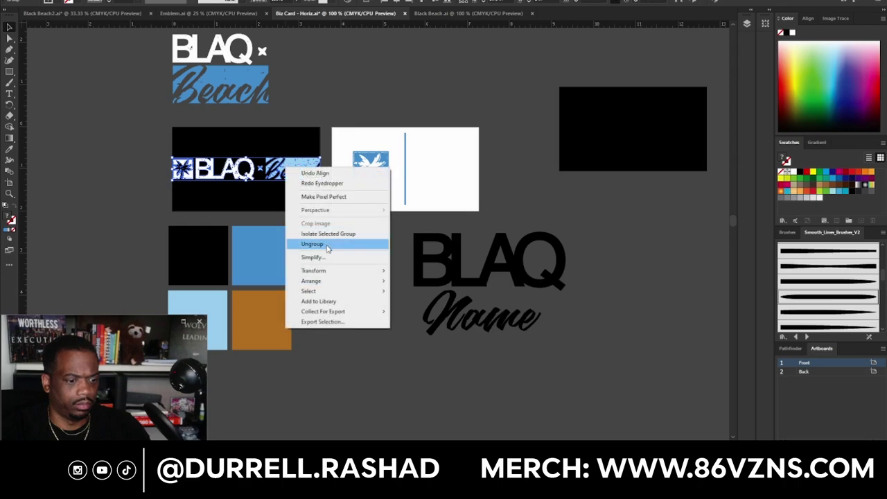
click(328, 244)
click(395, 204)
Recolour the × and the Beach block of the horizontal logo by sampling the medium blue colour square.
drag(284, 169, 245, 174)
scroll(262, 172, up, 1)
click(10, 148)
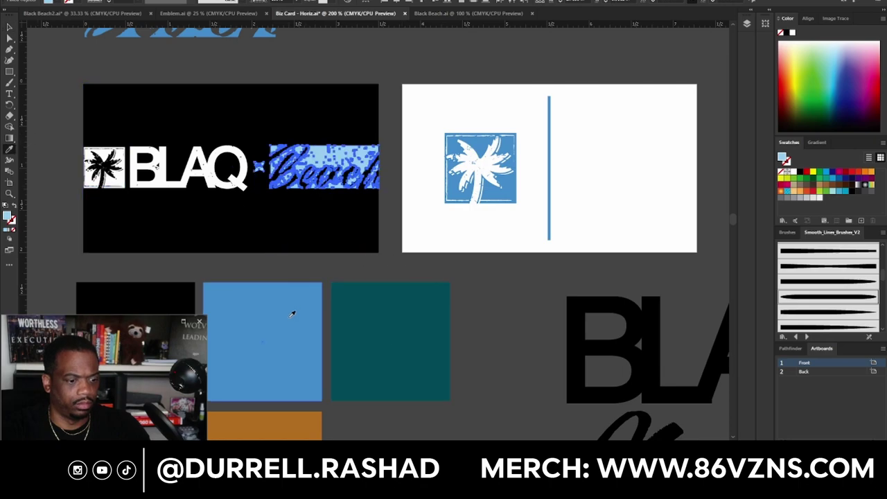
click(293, 312)
click(9, 27)
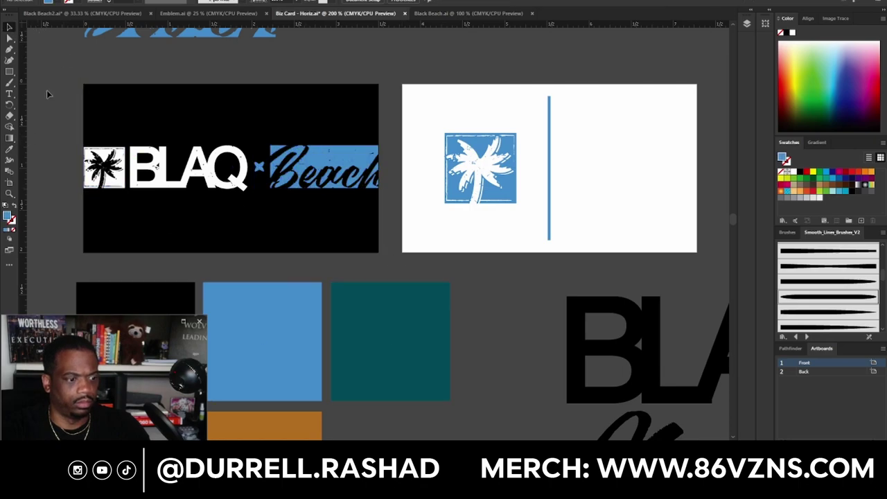
click(88, 138)
click(78, 134)
Draw a full-width blue band across the front card, centre it vertically and send it backward behind the logo.
alt+scroll(78, 133, down, 1)
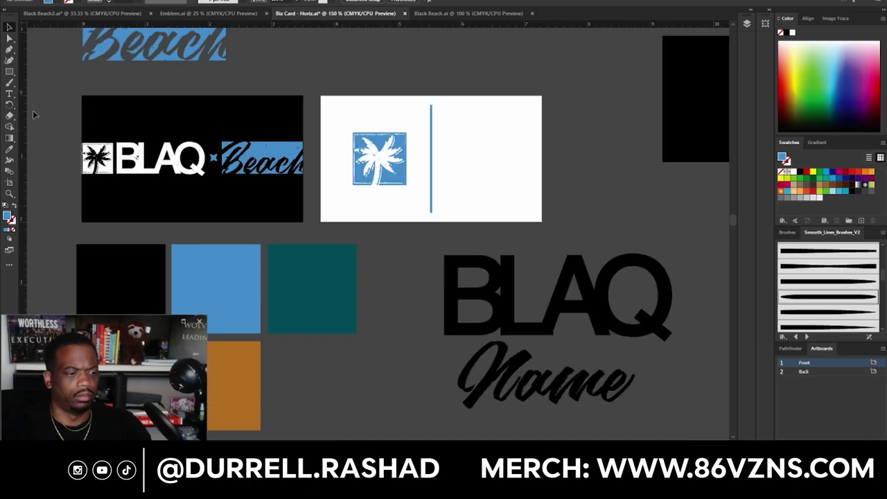
click(9, 72)
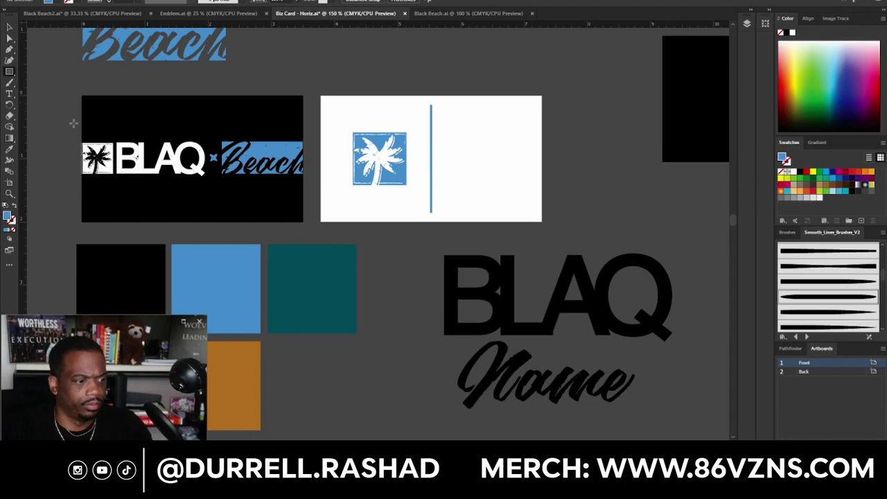
drag(81, 126, 305, 194)
click(9, 26)
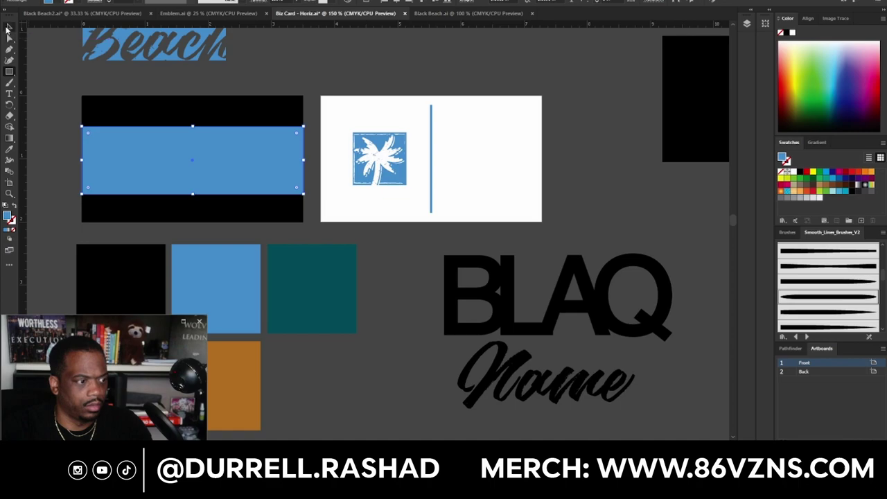
click(435, 2)
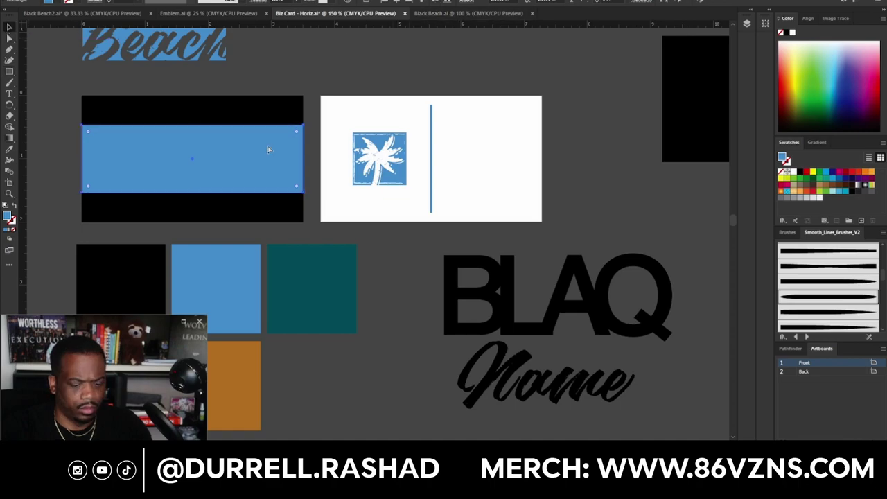
key(ctrl+bracketleft)
key(ctrl+bracketleft)
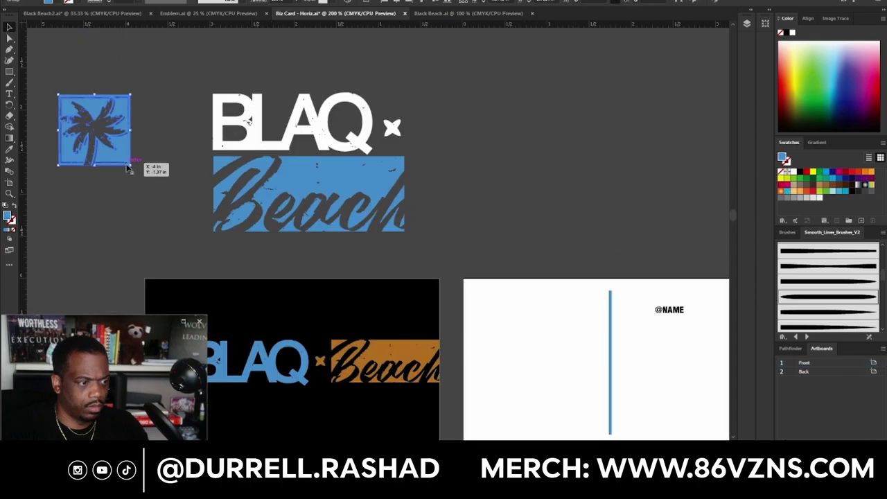
Enlarge the palm emblem to match the stacked wordmark's height, and group the wordmark's BLAQ × and Beach parts.
drag(129, 168, 206, 236)
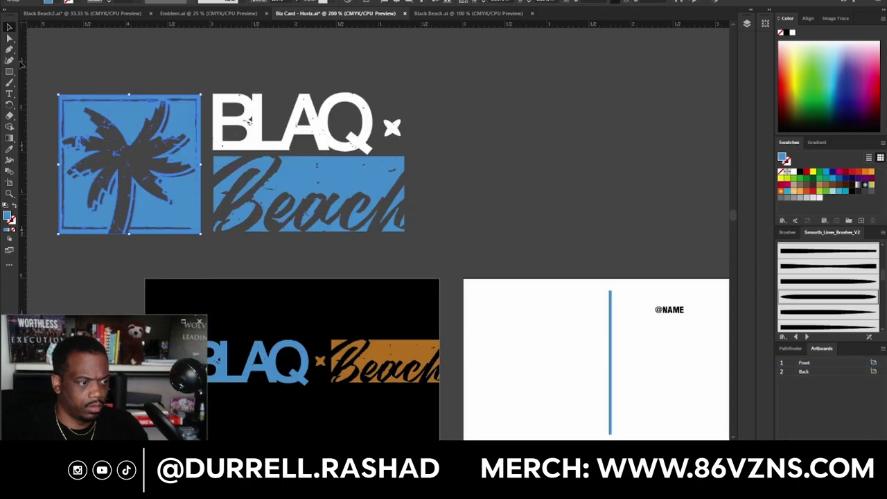
click(46, 65)
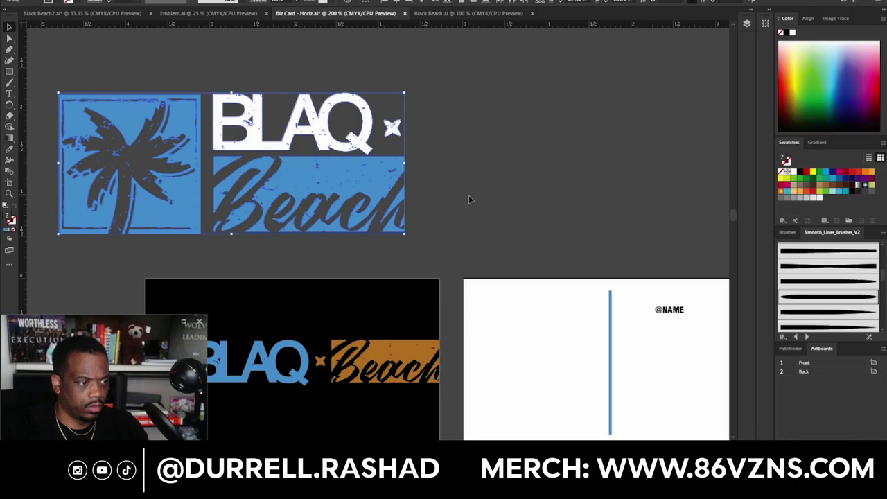
click(289, 195)
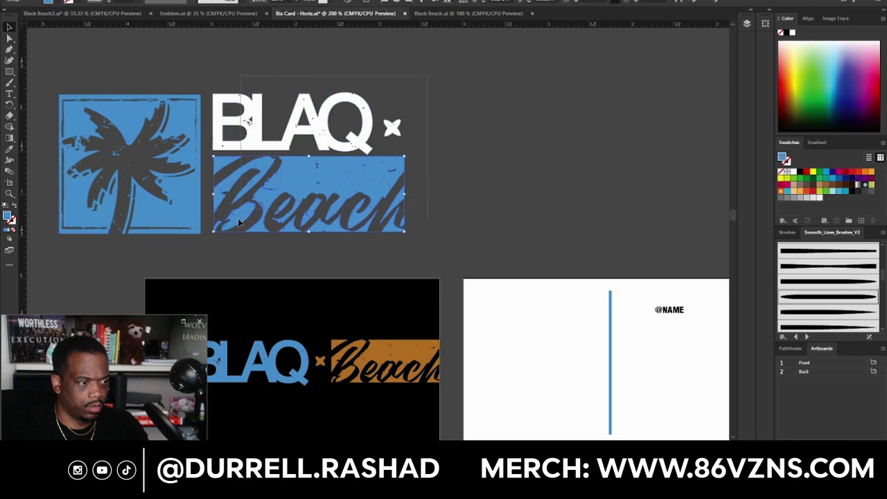
shift+click(312, 149)
key(ctrl+g)
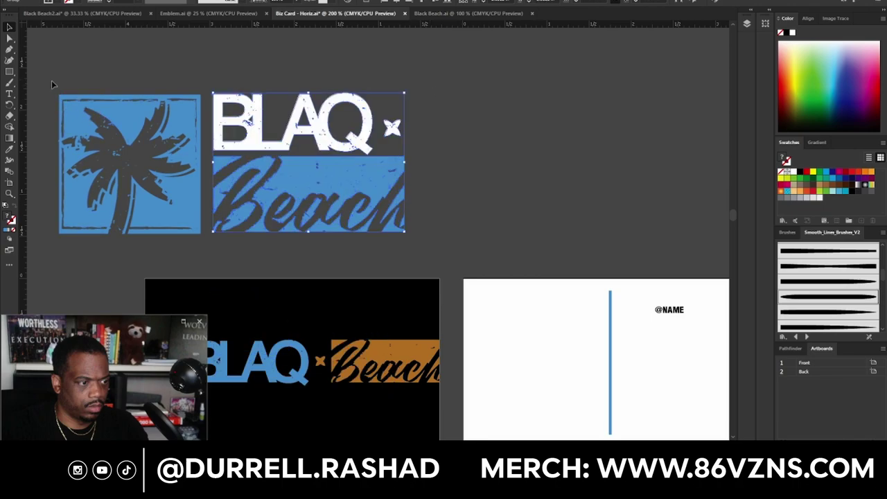
Place the combined palm emblem and stacked wordmark on the back card, scaled down to fit beside the blue divider line.
drag(412, 231, 411, 238)
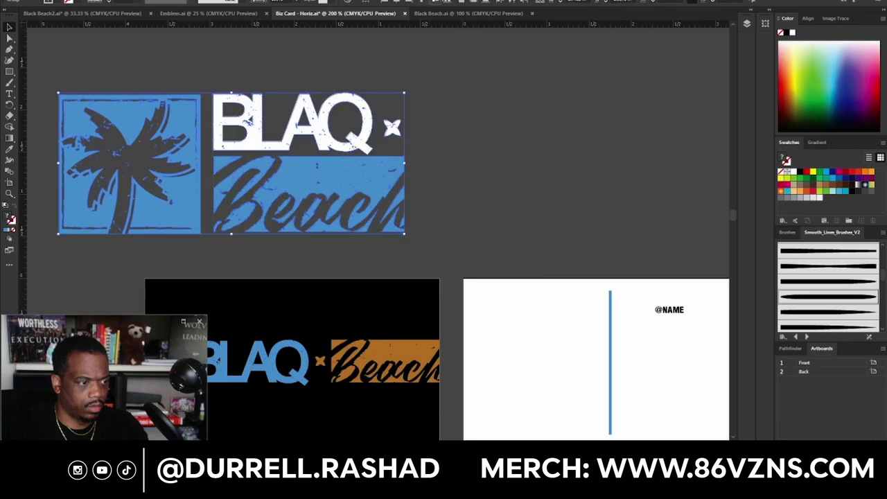
click(424, 142)
drag(433, 81, 62, 245)
scroll(62, 245, down, 1)
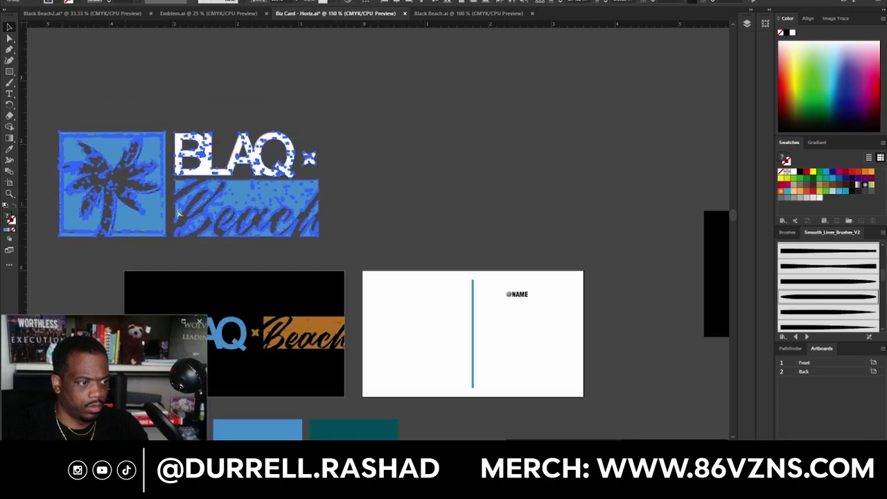
drag(189, 131, 426, 344)
key(ctrl+shift+a)
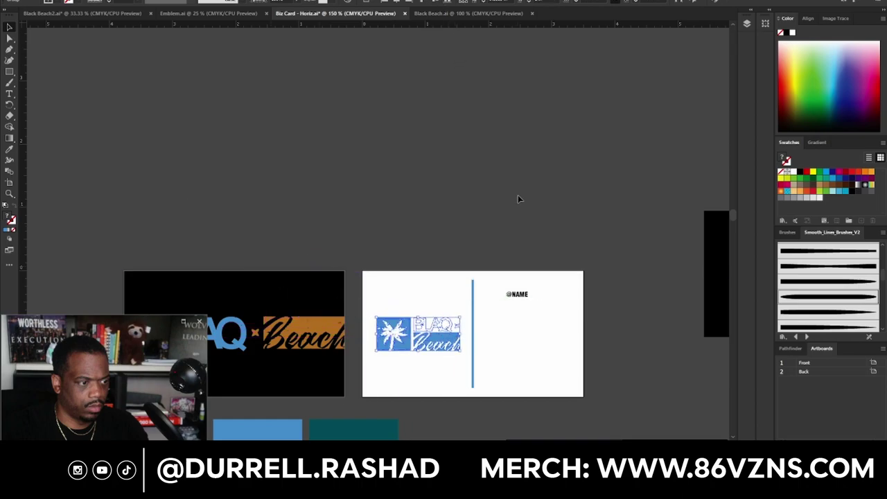
Ungroup the logo on the back card until the BLAQ × lettering is separate from the Beach block.
scroll(511, 390, up, 1)
scroll(471, 376, up, 1)
right_click(349, 261)
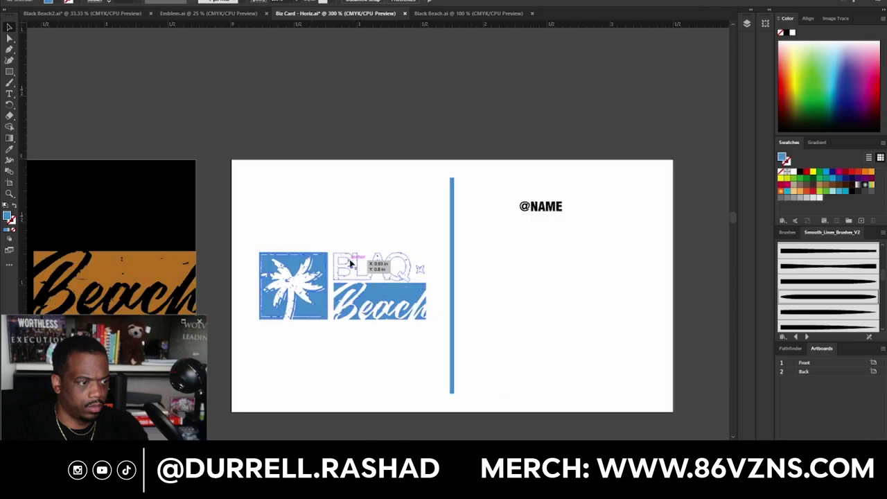
click(389, 336)
click(541, 339)
click(394, 274)
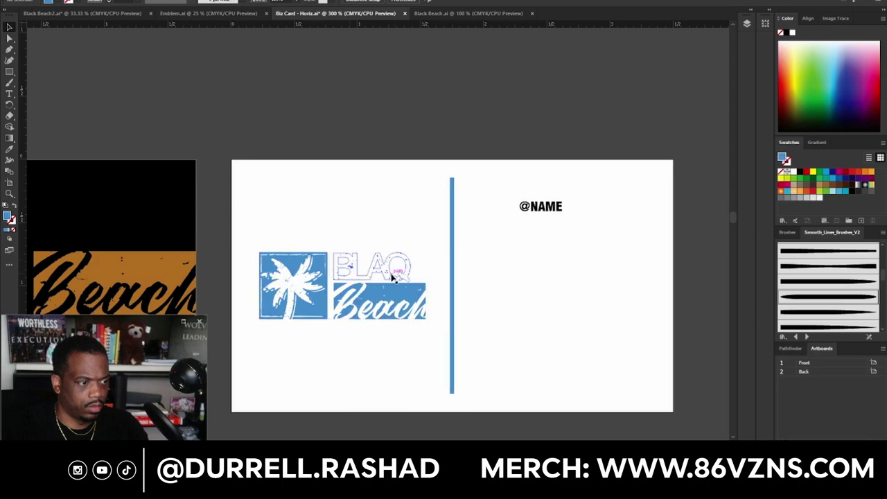
right_click(413, 289)
click(446, 365)
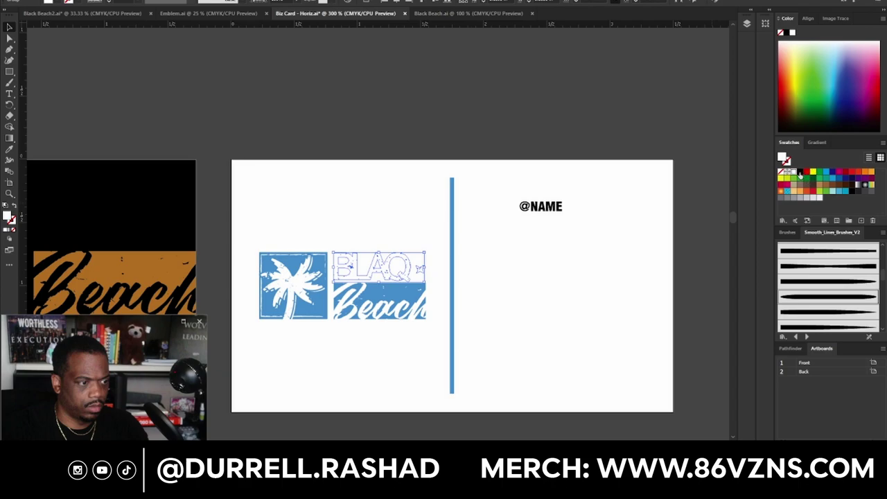
Fill the BLAQ × lettering on the back card with black.
click(800, 174)
click(613, 356)
scroll(590, 363, down, 1)
scroll(486, 381, up, 1)
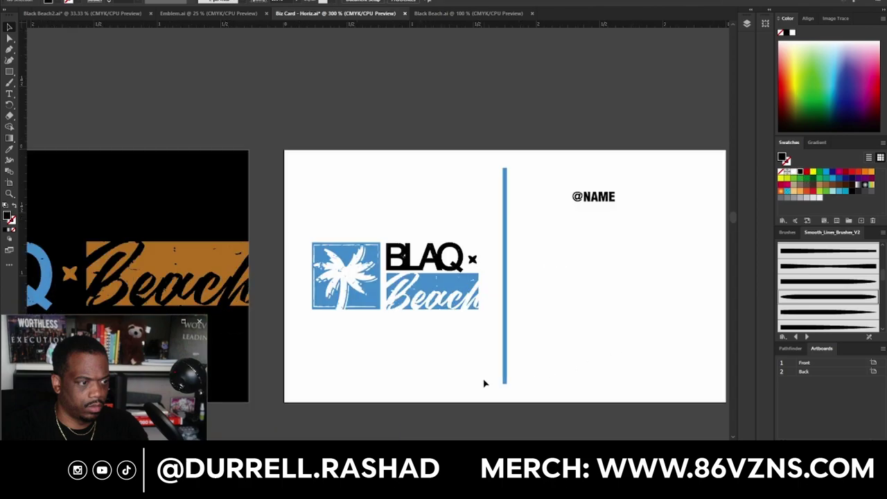
scroll(484, 383, up, 1)
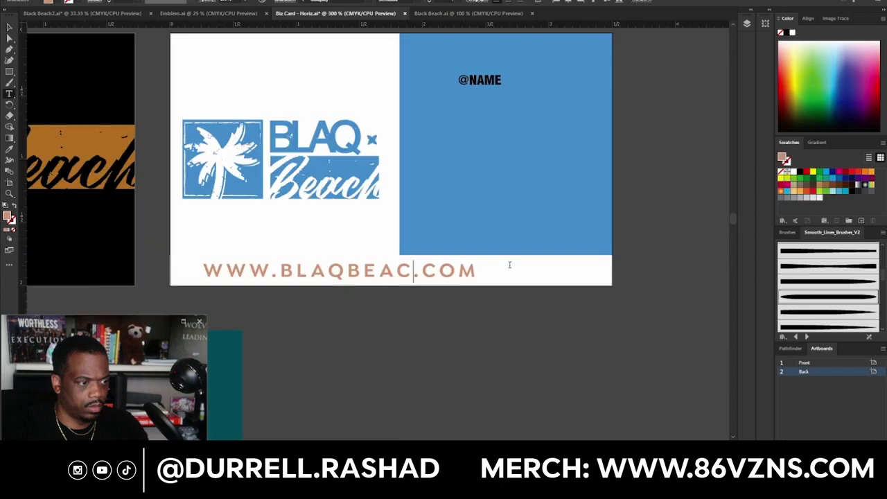
text(H.COM)
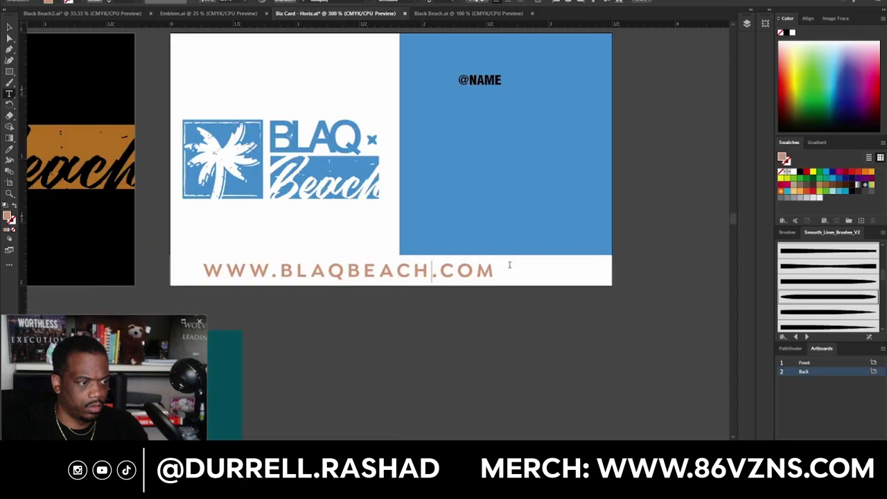
click(7, 26)
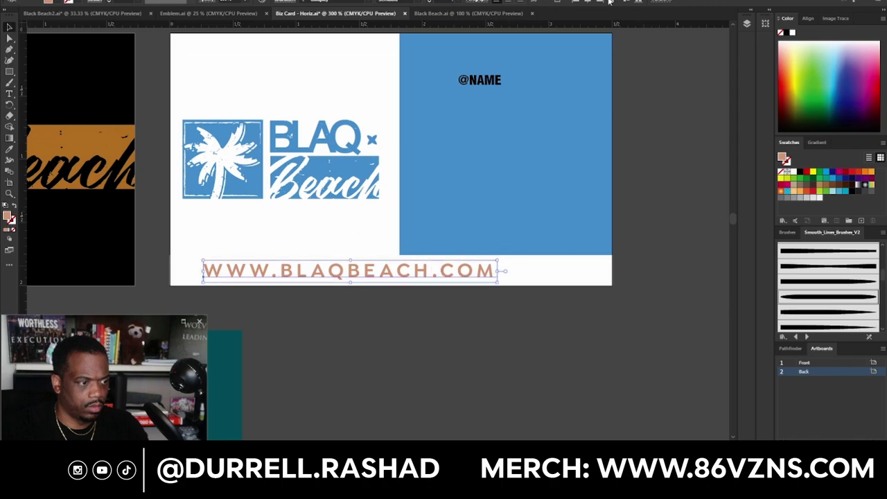
Centre the web address horizontally on the back card and fill it with black.
click(585, 4)
click(800, 171)
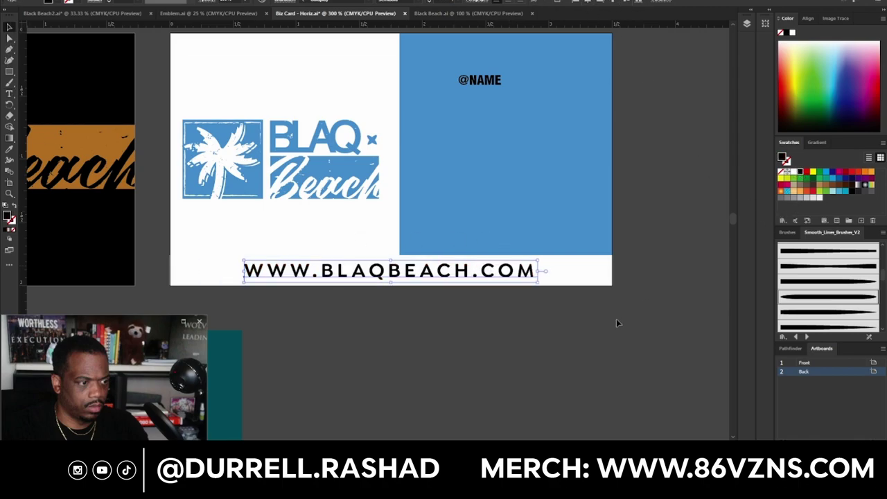
click(559, 340)
Fill the strip along the back card's lower edge with black and the web address in it with white.
click(520, 275)
click(572, 266)
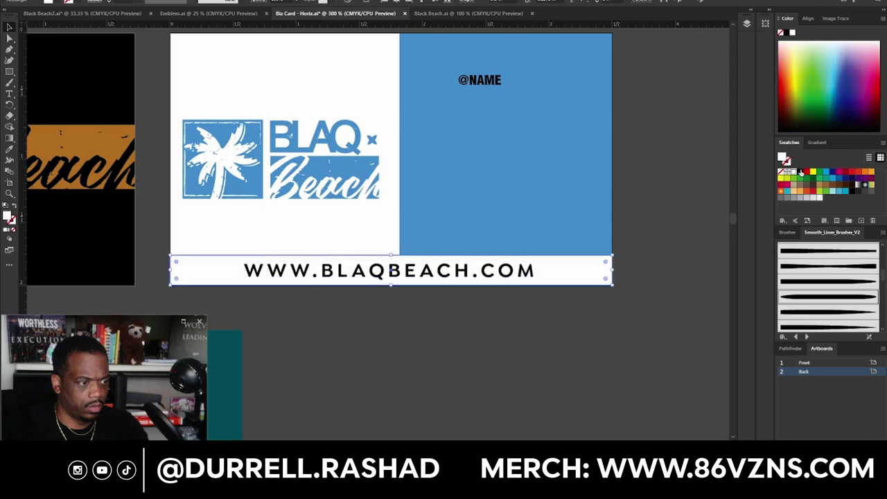
click(800, 171)
click(490, 293)
click(510, 277)
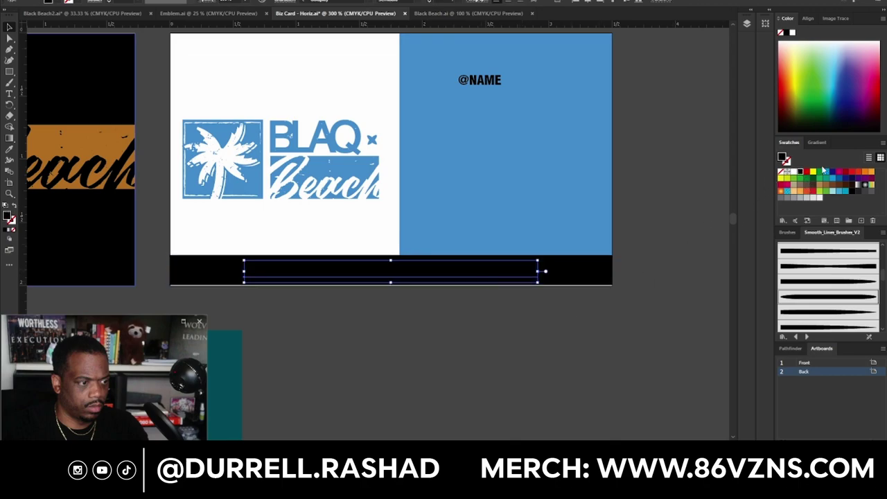
click(794, 172)
click(559, 328)
scroll(558, 328, up, 2)
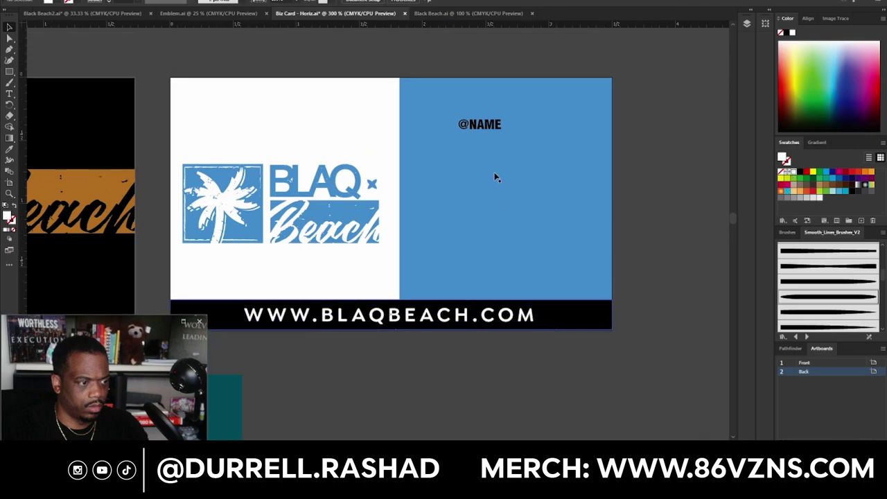
click(485, 131)
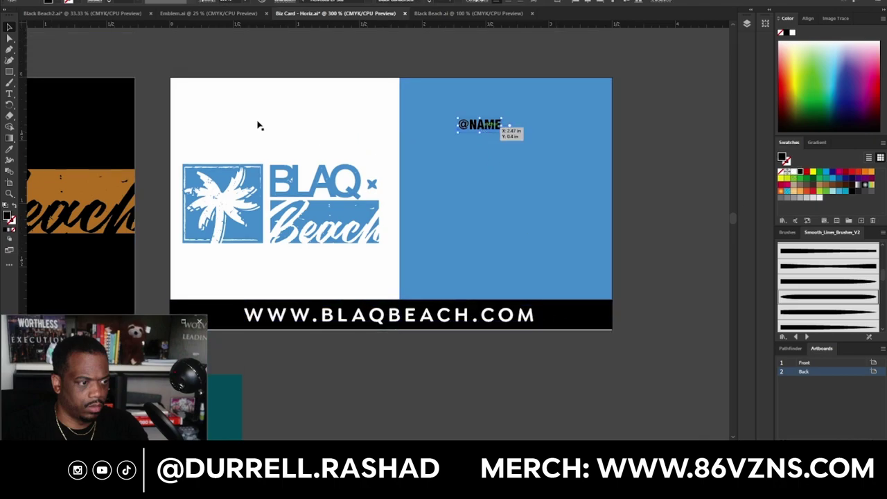
click(9, 95)
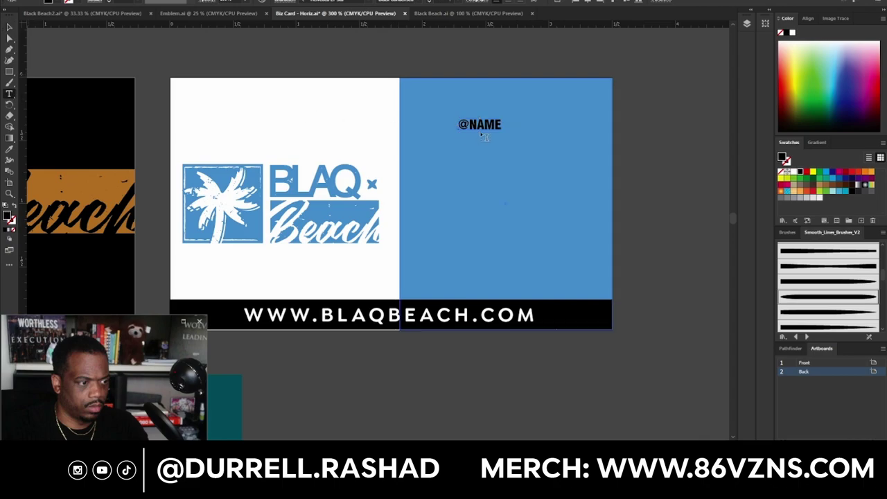
drag(469, 125, 515, 126)
text(BLAQBEACH)
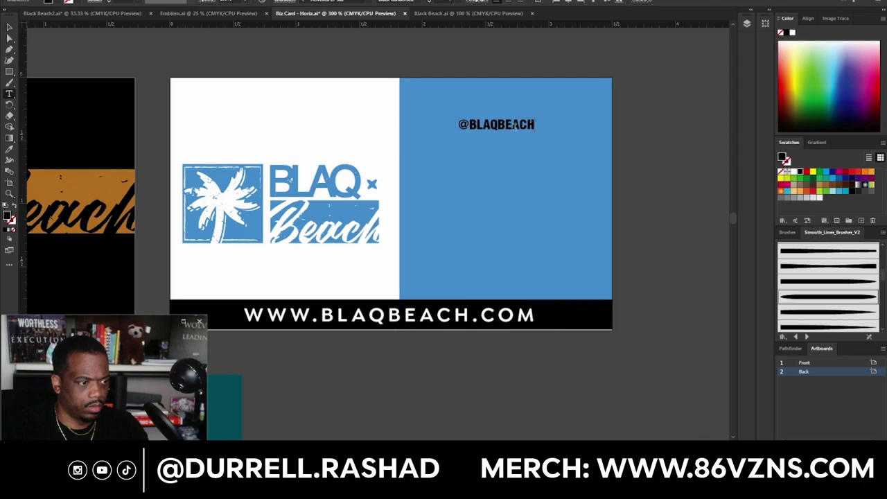
click(9, 27)
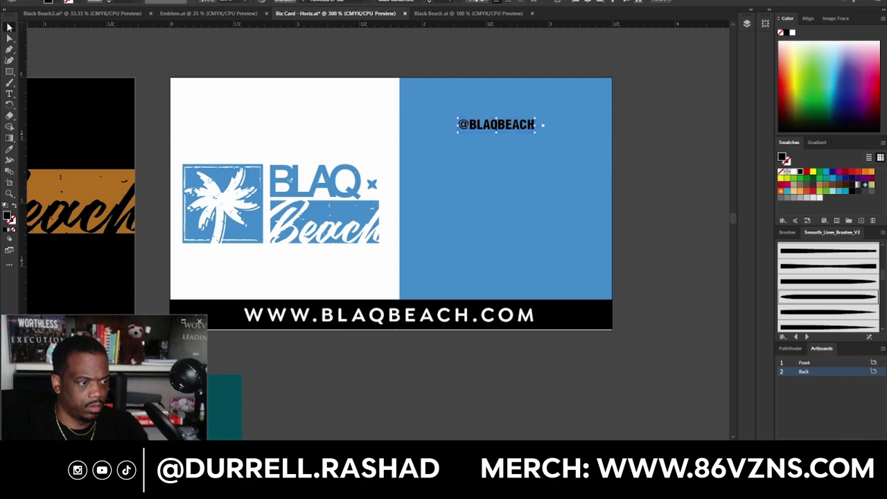
Enlarge the handle text to most of the blue panel's width and move it to the panel's middle.
drag(508, 125, 570, 140)
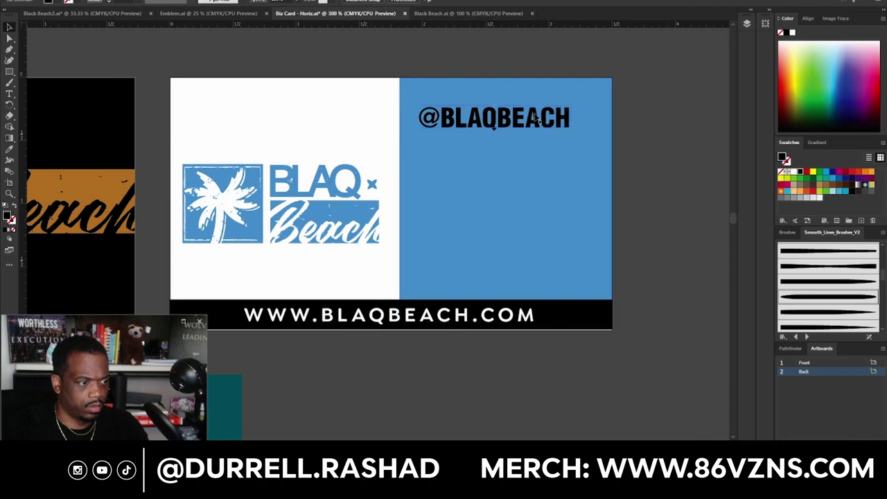
drag(534, 114, 547, 193)
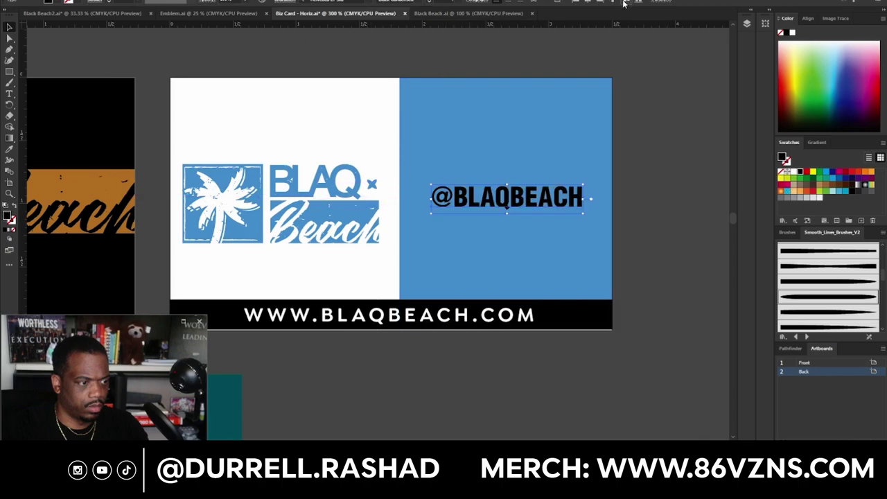
Delete the black background rectangle from the front card.
scroll(659, 187, down, 1)
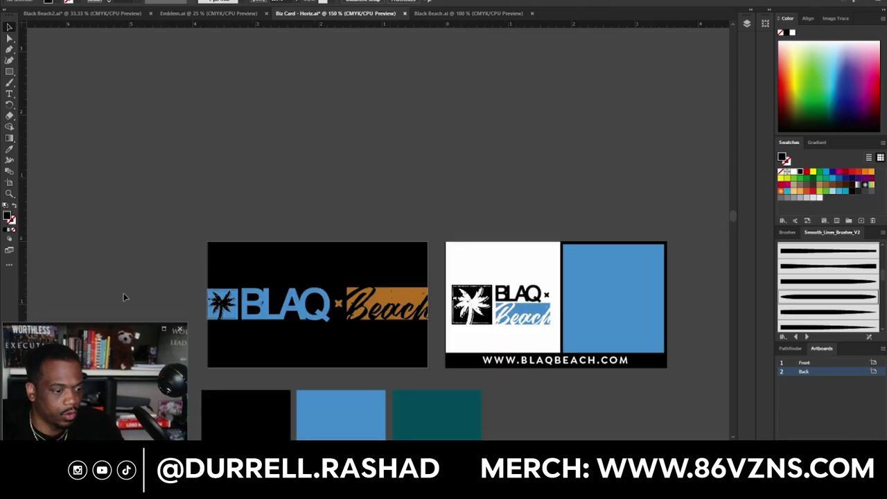
scroll(270, 297, up, 1)
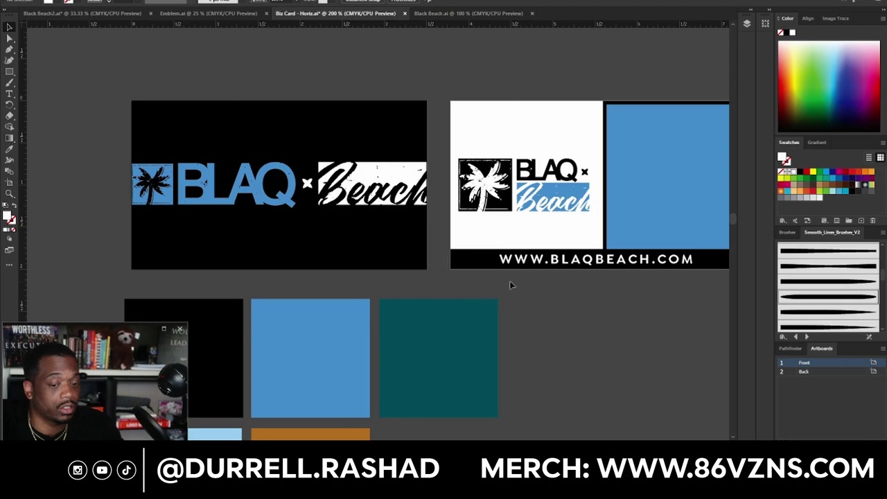
click(359, 242)
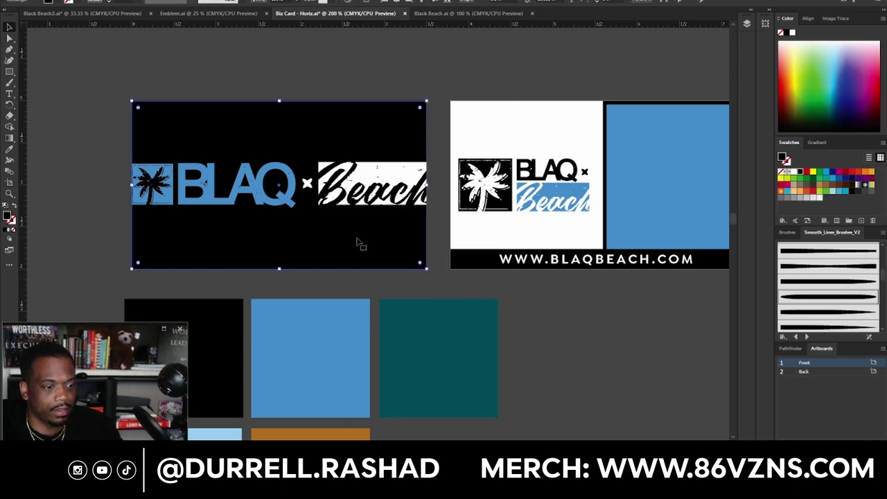
key(Delete)
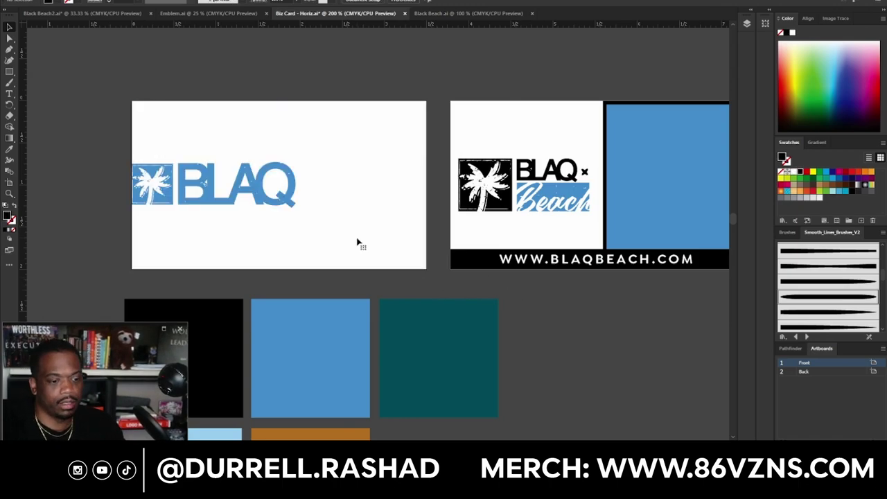
Fill the × Beach part of the front card's logo with black.
click(312, 182)
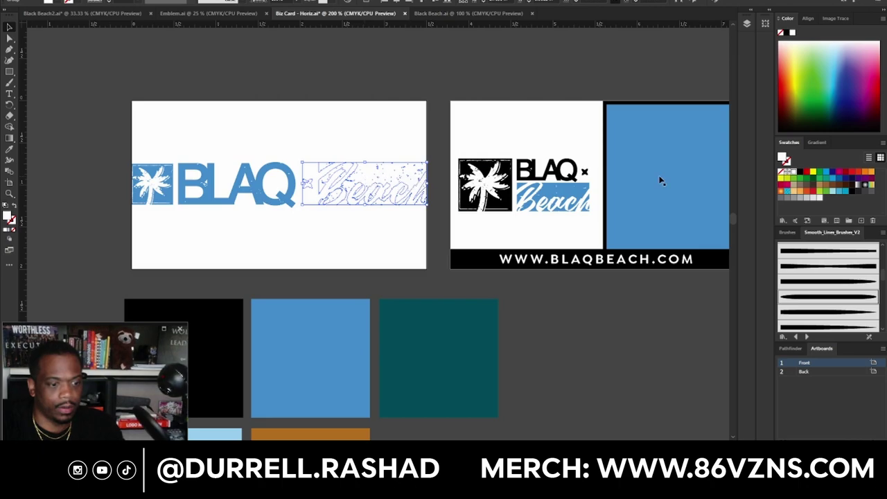
click(800, 172)
click(597, 329)
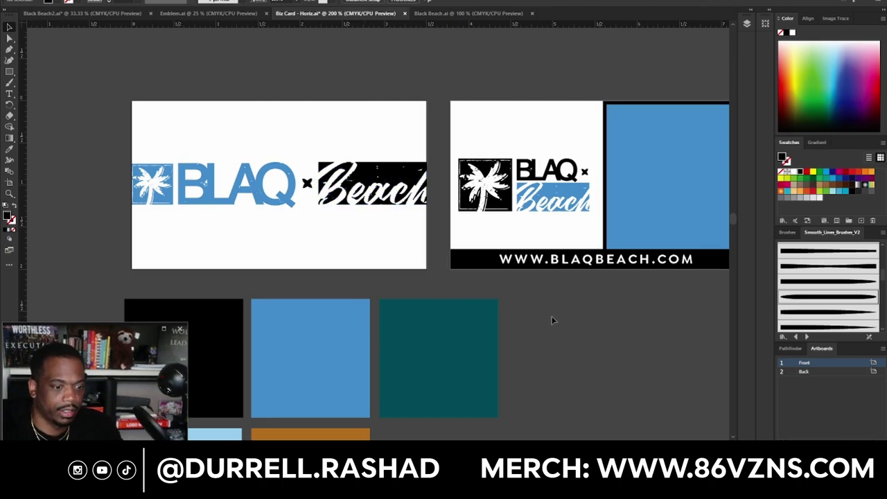
Fill the BLAQ lettering and the palm tree block of the front card's logo with black.
click(273, 201)
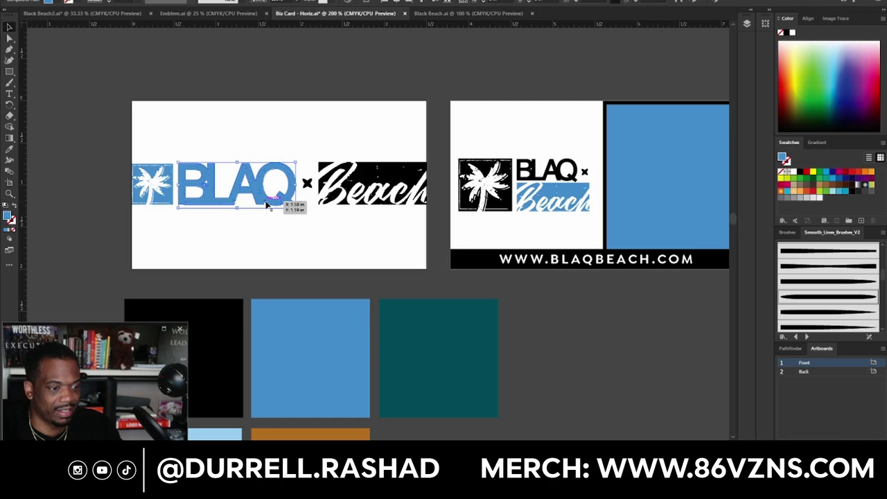
click(805, 173)
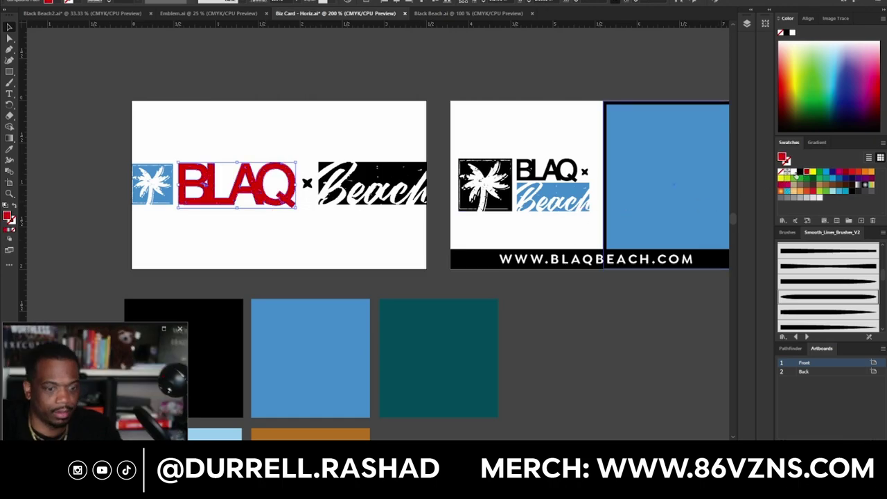
click(800, 172)
click(376, 237)
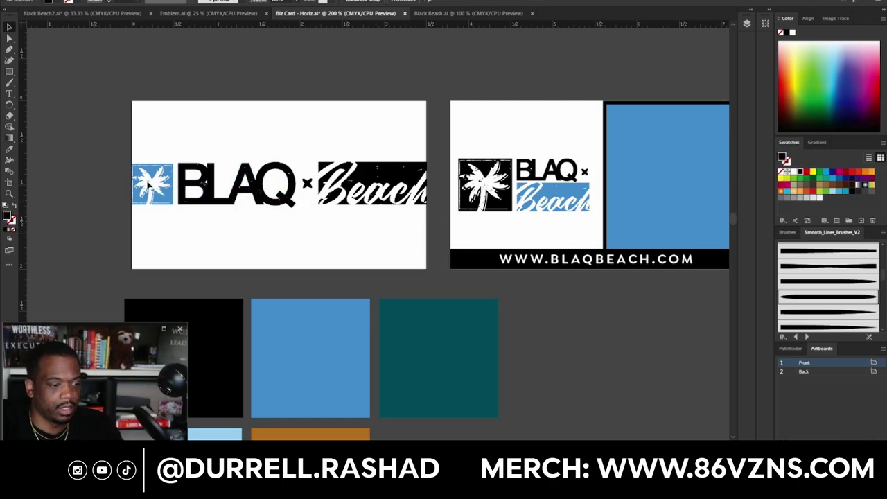
click(154, 186)
click(800, 172)
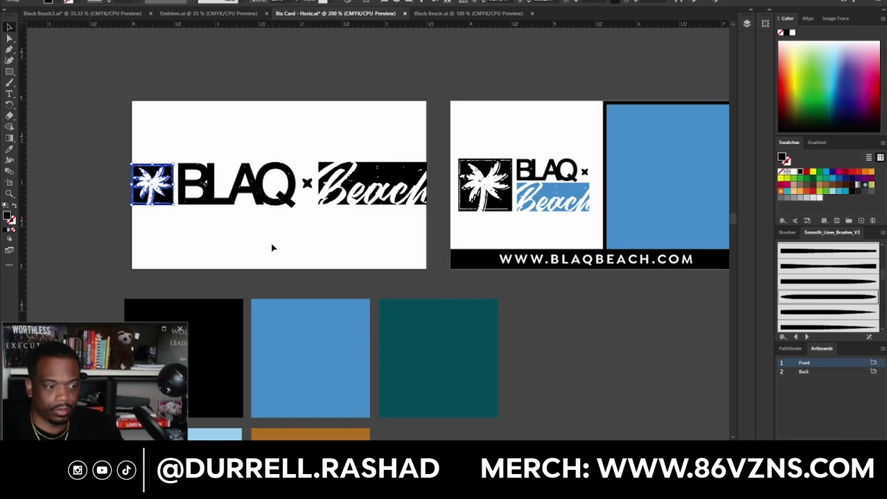
click(271, 247)
Recolour the × Beach part of the front logo with the blue sampled from the back card's panel.
click(349, 184)
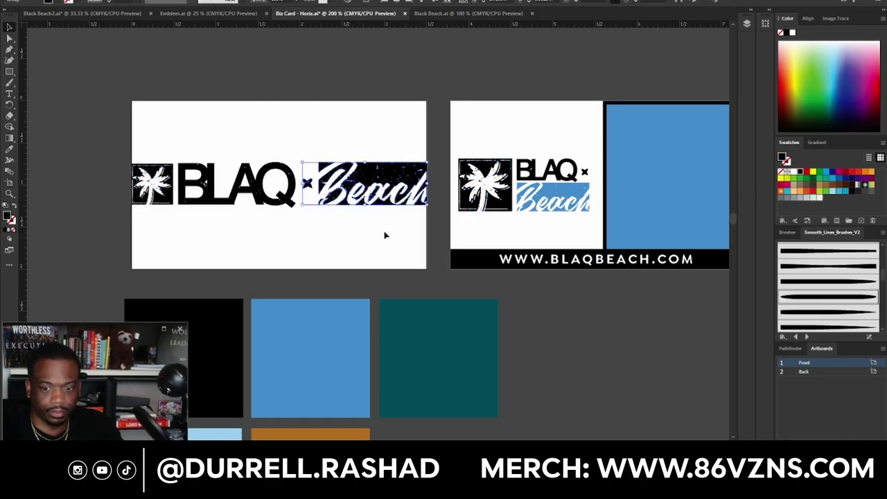
click(9, 149)
click(627, 207)
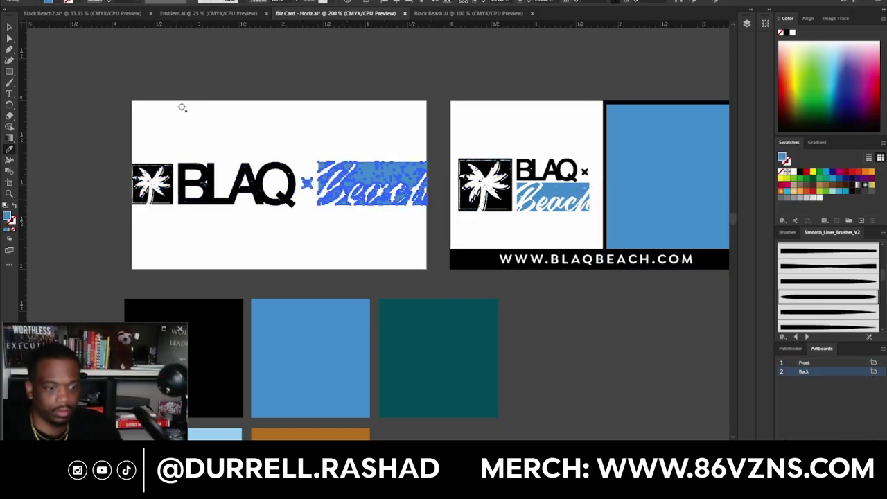
click(9, 27)
click(120, 120)
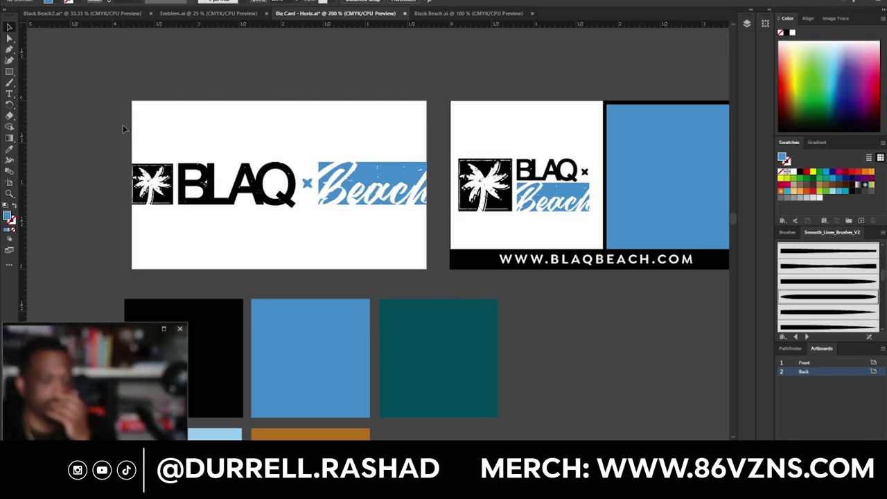
Scale the whole front logo down slightly so it sits inside the card with a small margin at both ends.
drag(144, 139, 429, 235)
mouse_move(281, 162)
mouse_down()
mouse_move(288, 166)
mouse_move(280, 165)
mouse_up()
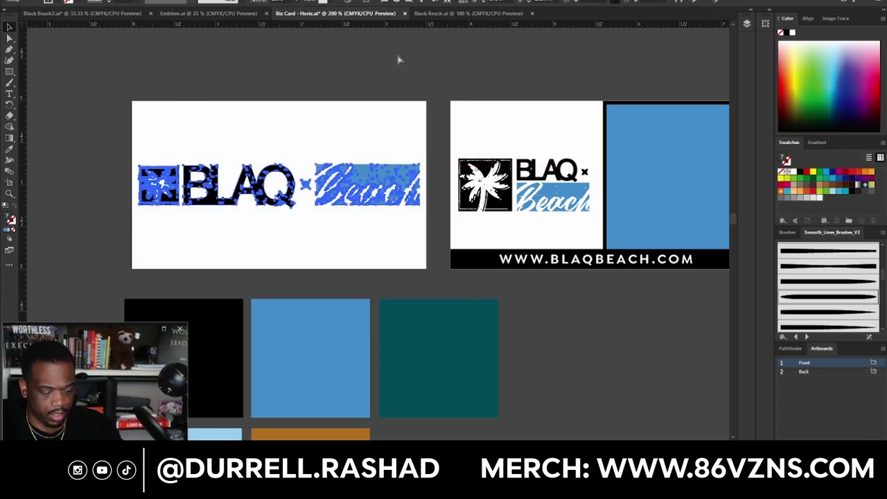
click(272, 109)
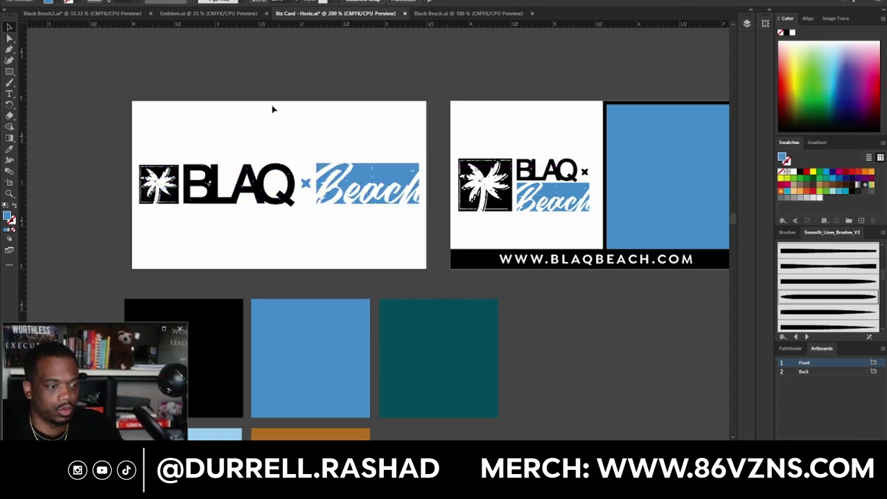
Try placing the front card's logo along the card's upper edge, and undo the move.
scroll(285, 115, down, 1)
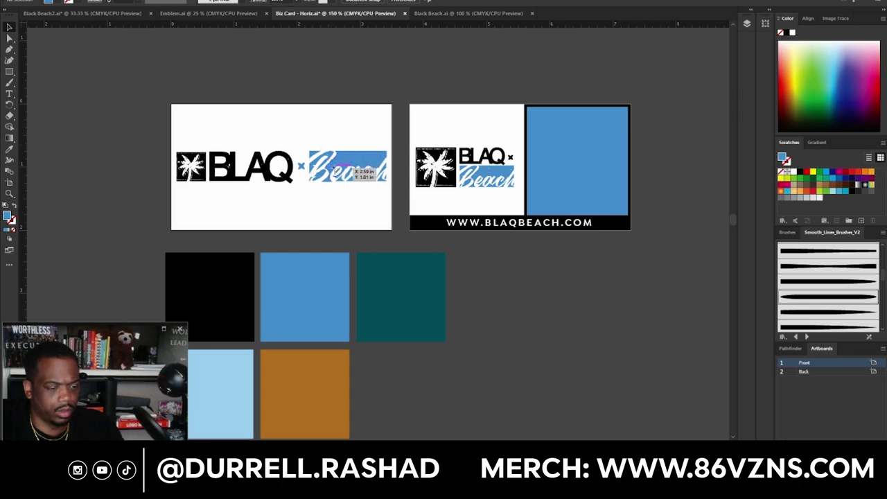
drag(333, 166, 340, 125)
click(181, 69)
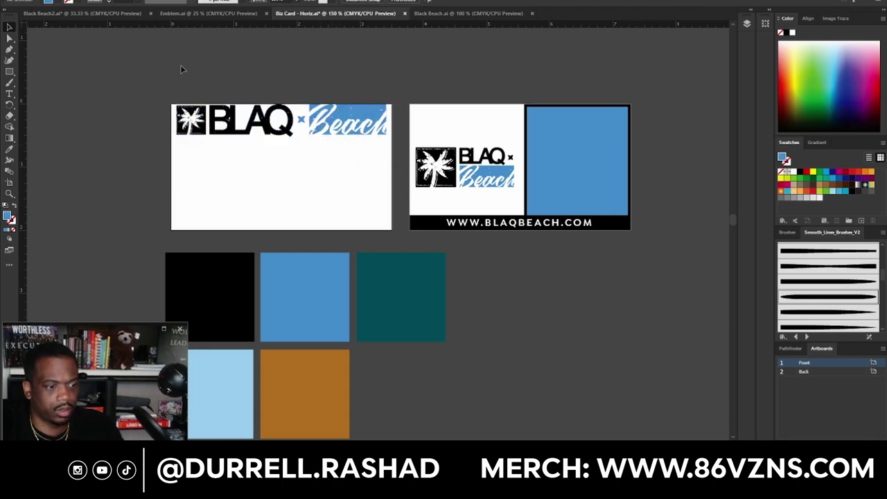
key(ctrl+z)
Try placing and aligning the front card's logo along the card's lower edge.
drag(327, 174, 319, 221)
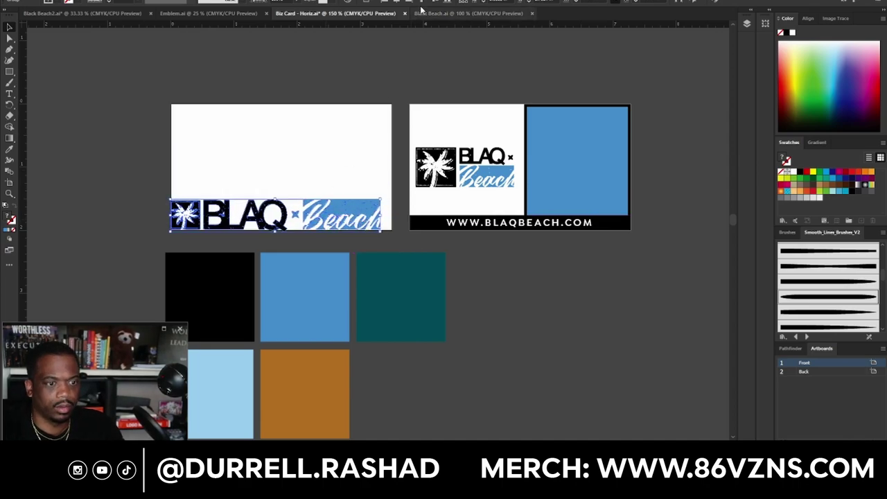
click(421, 2)
key(ctrl+z)
click(387, 1)
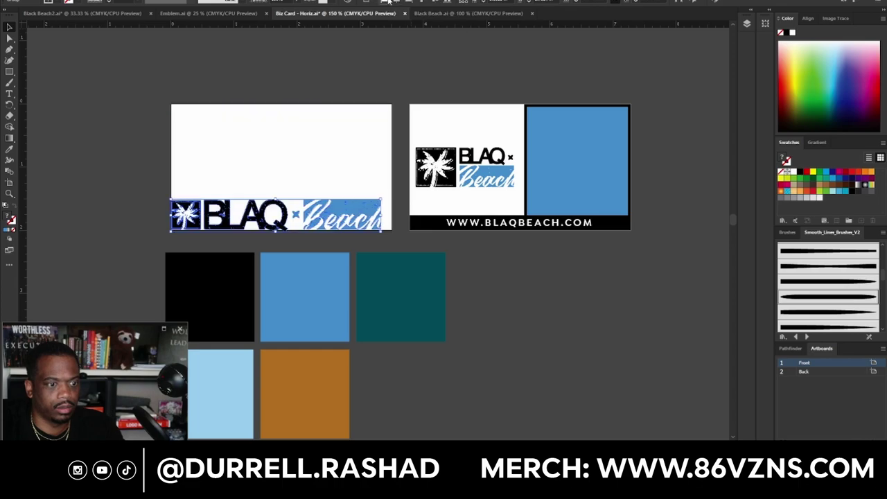
click(367, 47)
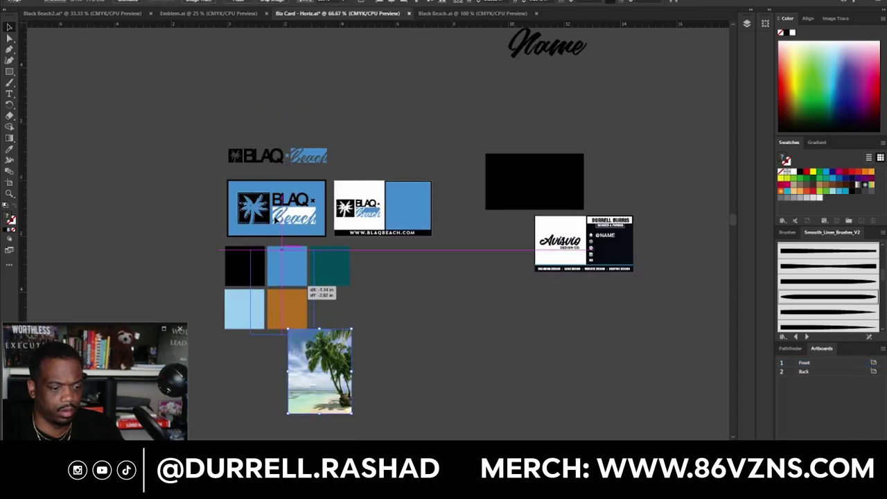
Move the palm beach photo over the front card, enlarge it to cover the card's width and send it to the back.
drag(267, 194, 267, 175)
drag(352, 409, 354, 285)
right_click(286, 207)
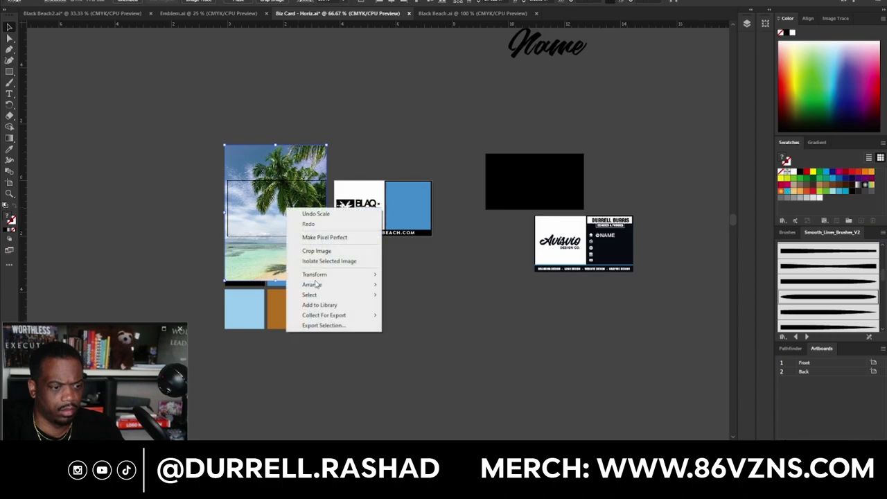
mouse_move(324, 284)
click(408, 313)
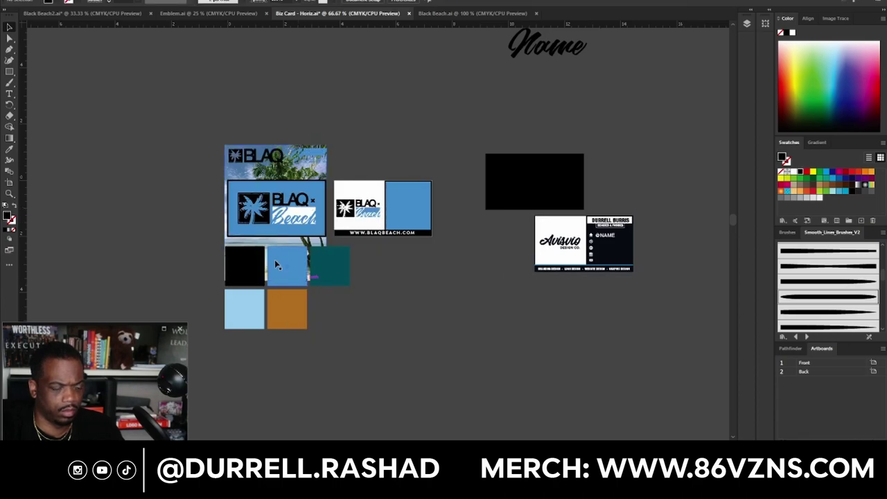
Fill the front card's blue background rectangle with black and remove its outline.
scroll(274, 259, up, 2)
click(295, 211)
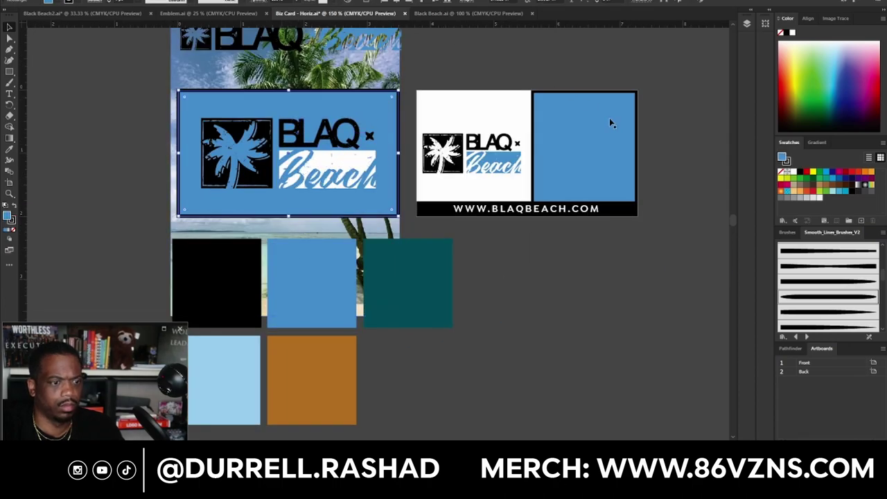
click(798, 171)
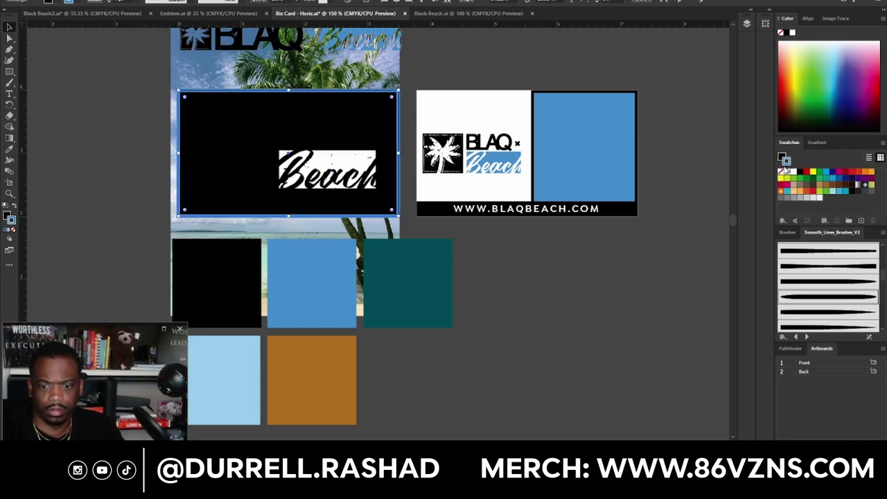
click(782, 172)
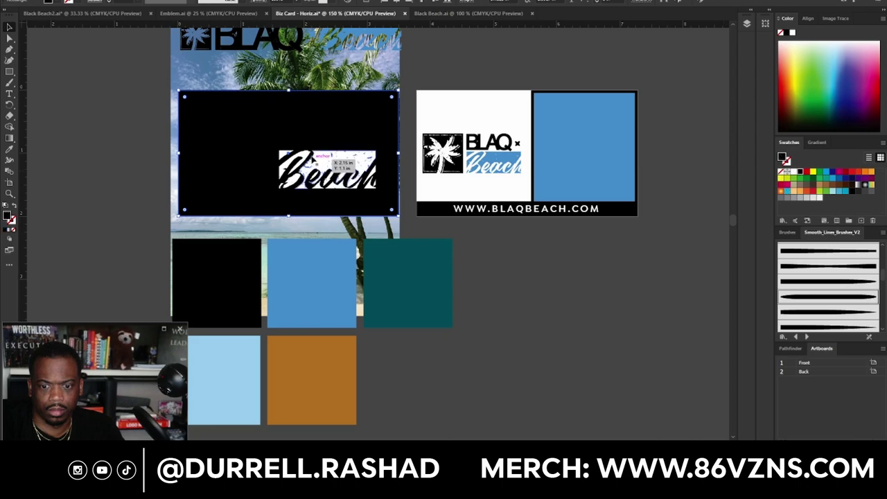
Lower the opacity of the front card's black rectangle until the palm beach photo shows through it.
click(301, 2)
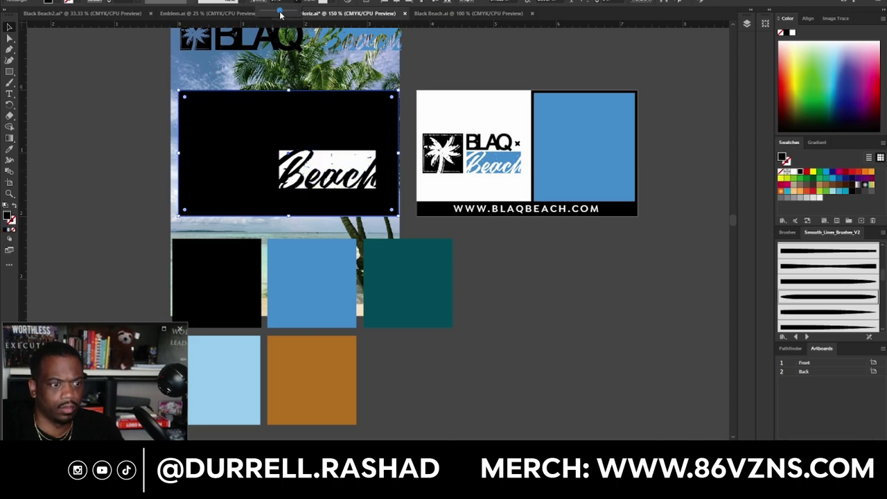
click(280, 13)
drag(280, 12, 284, 12)
click(95, 137)
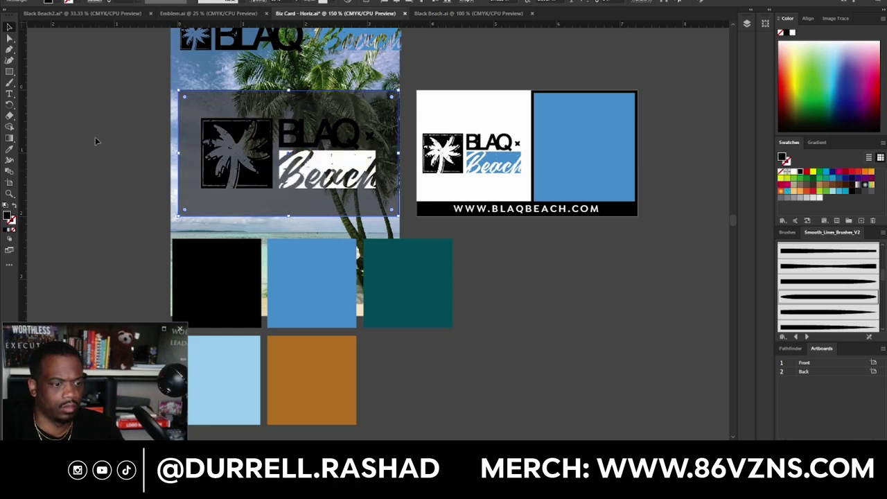
scroll(136, 182, up, 2)
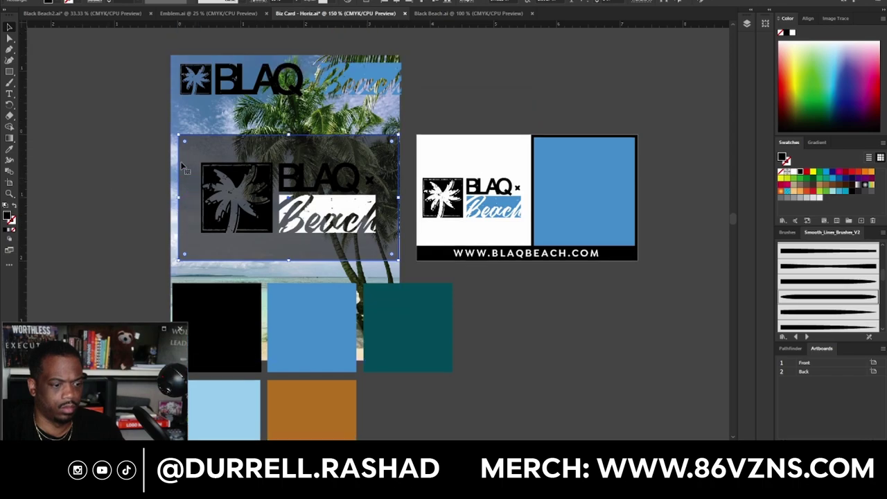
click(196, 111)
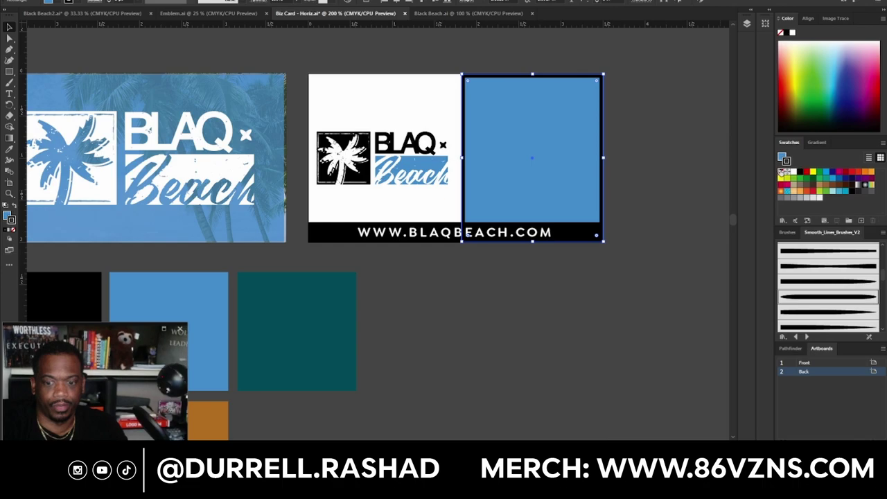
Remove the outline from the back card's blue rectangle and give the website address band the same blue fill.
click(782, 171)
click(629, 270)
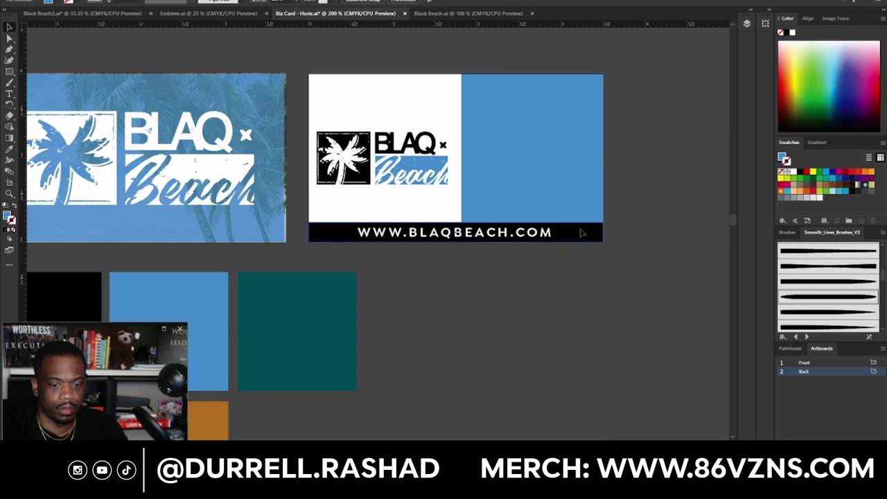
click(582, 231)
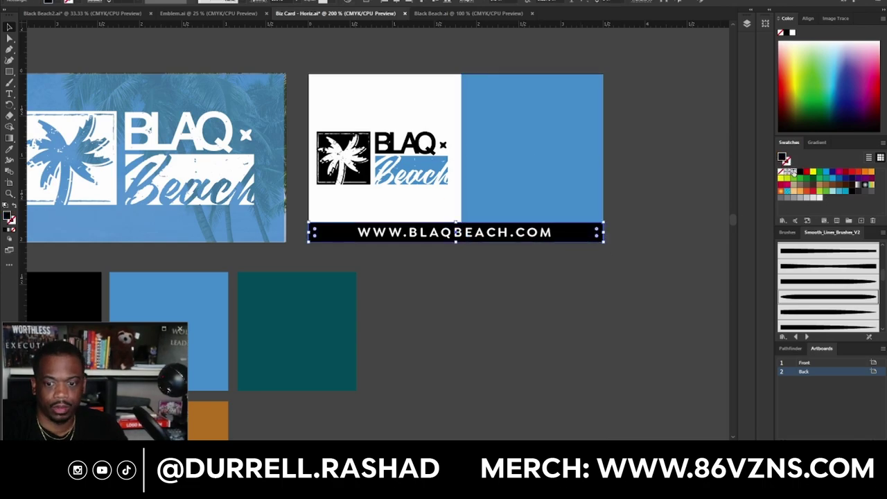
click(791, 171)
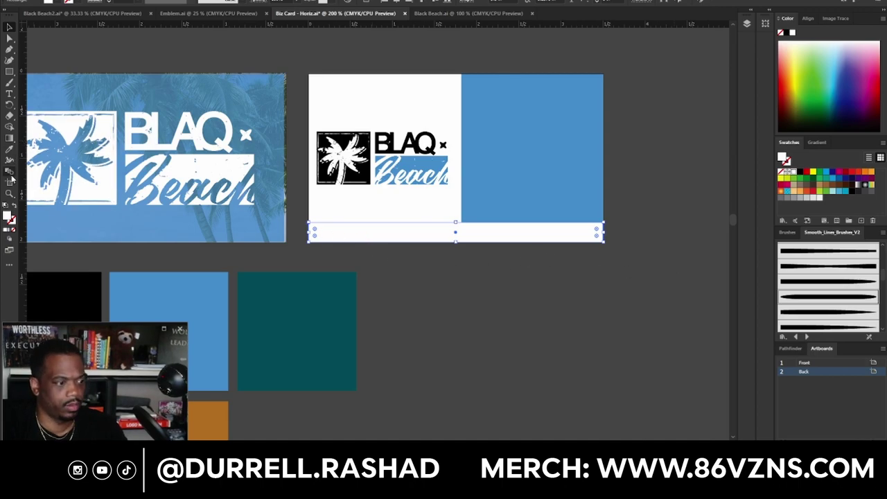
click(9, 149)
click(468, 150)
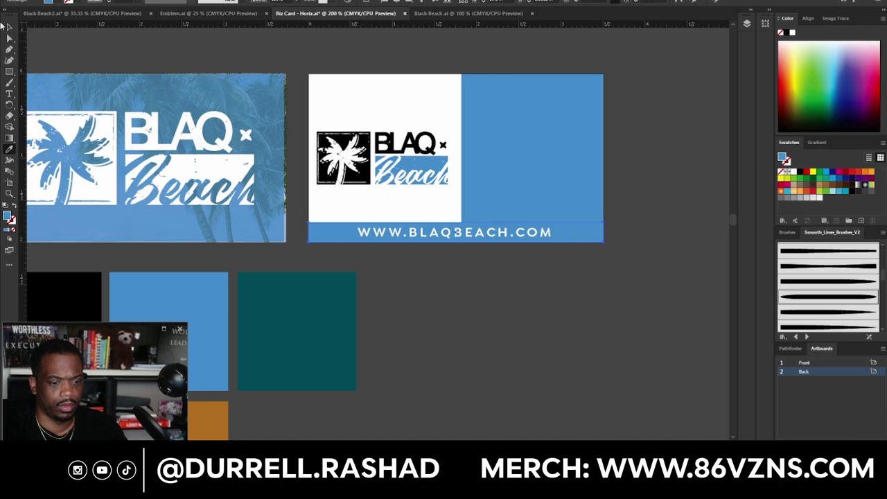
Try a 2 pt white outline aligned to the outside of the back card's website address band.
click(9, 28)
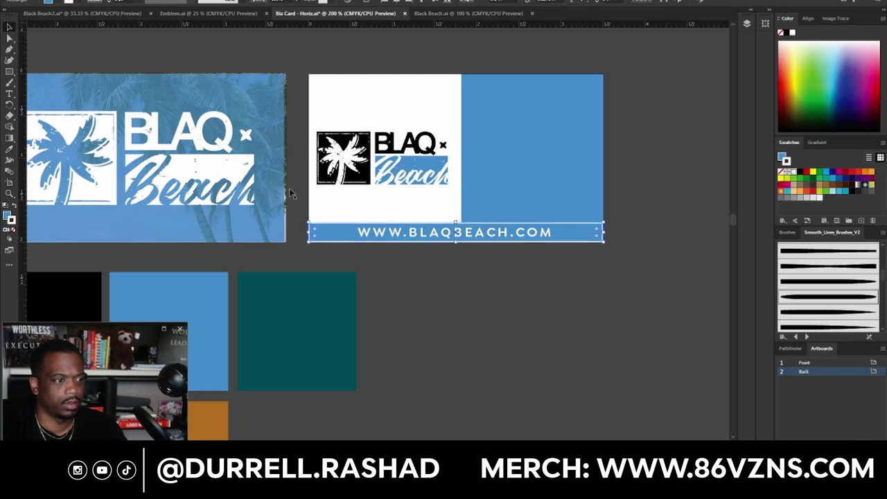
click(478, 291)
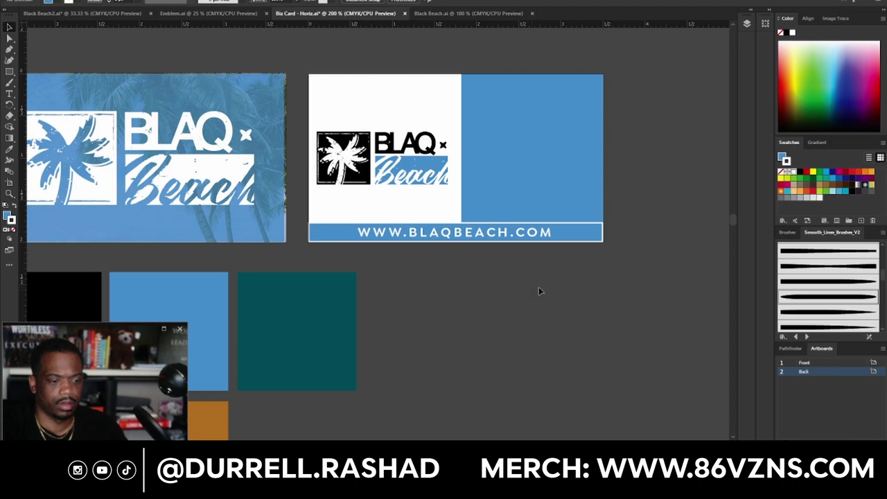
click(586, 238)
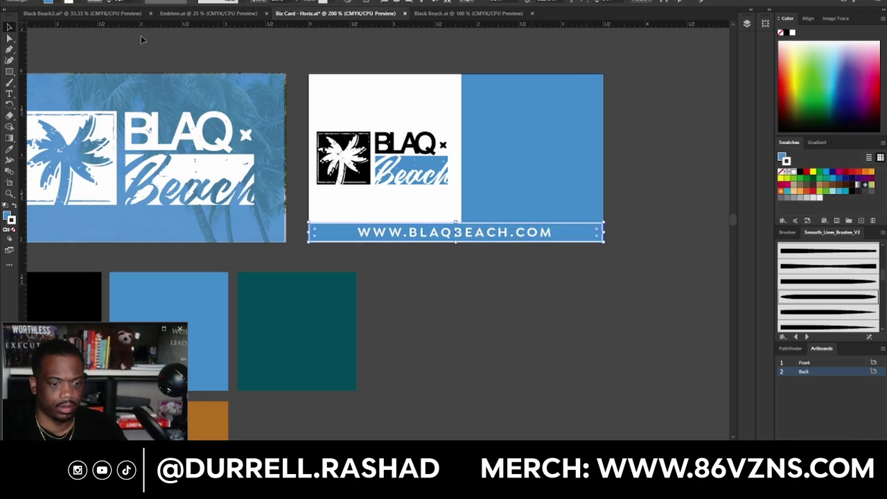
click(98, 5)
click(56, 47)
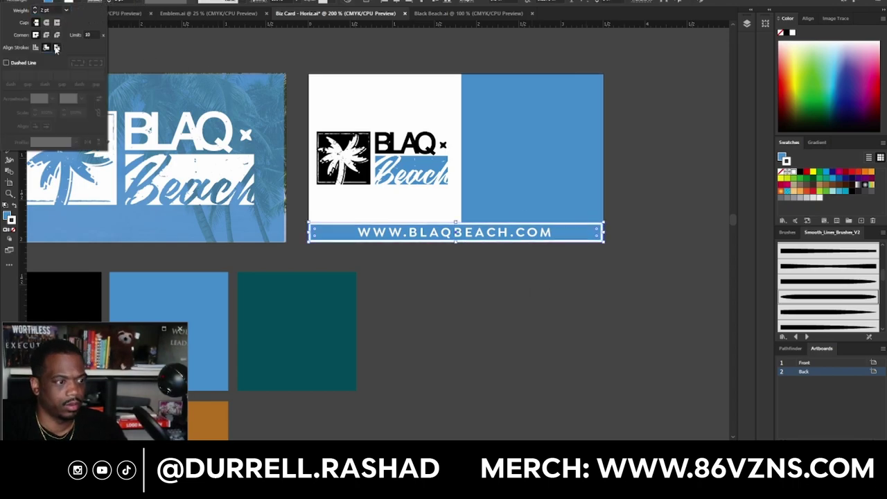
click(259, 45)
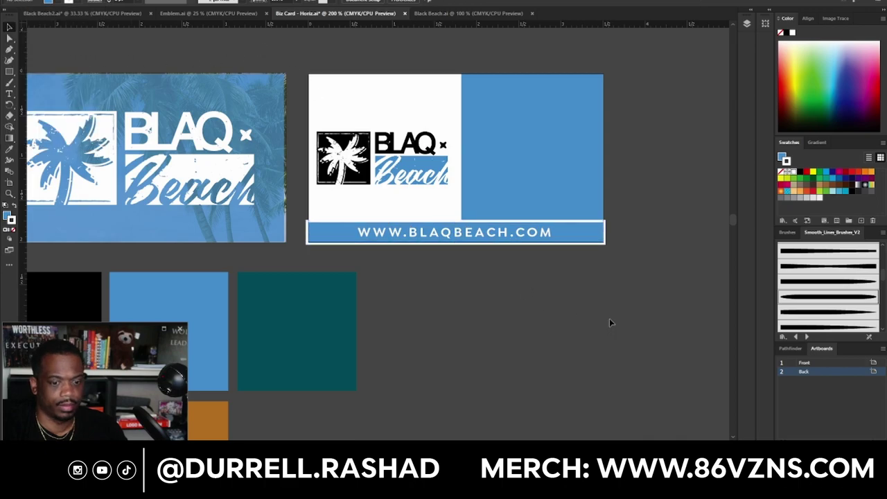
click(593, 235)
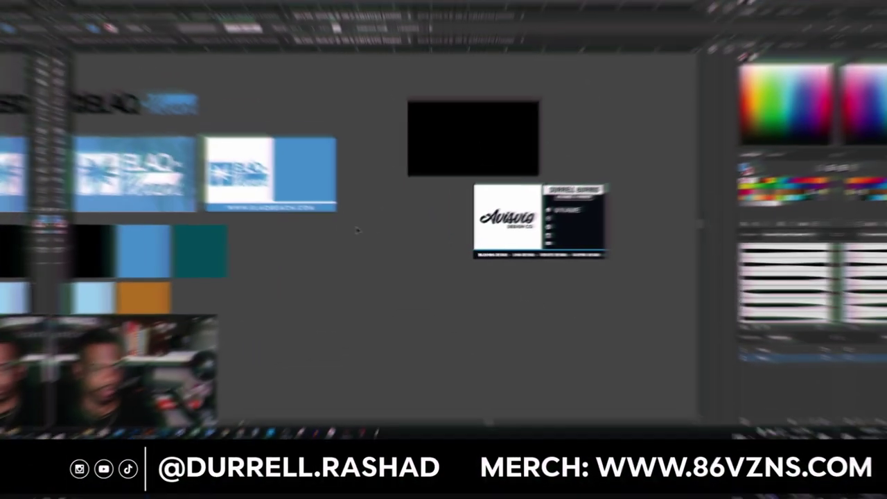
Copy the home, Instagram and envelope icons from the Avisvio sample card onto the back card's blue panel in an evenly spaced column.
scroll(538, 223, up, 2)
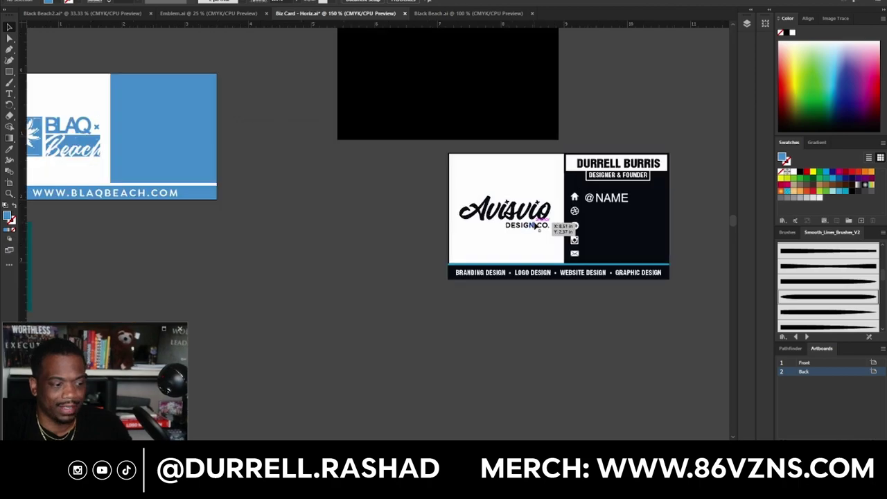
scroll(597, 222, up, 1)
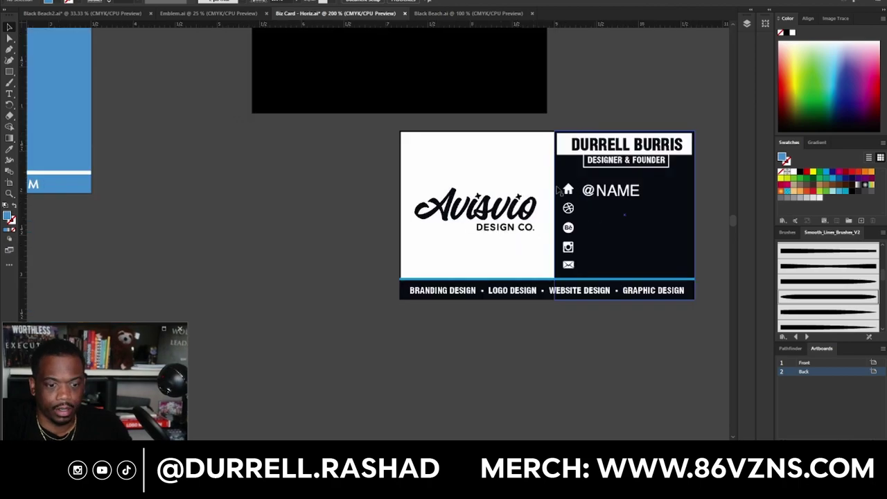
click(567, 190)
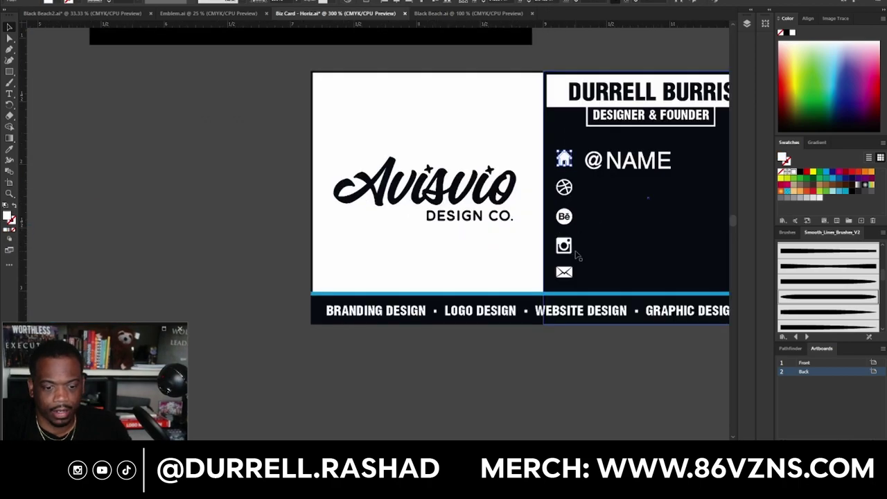
scroll(581, 247, up, 1)
shift+click(567, 272)
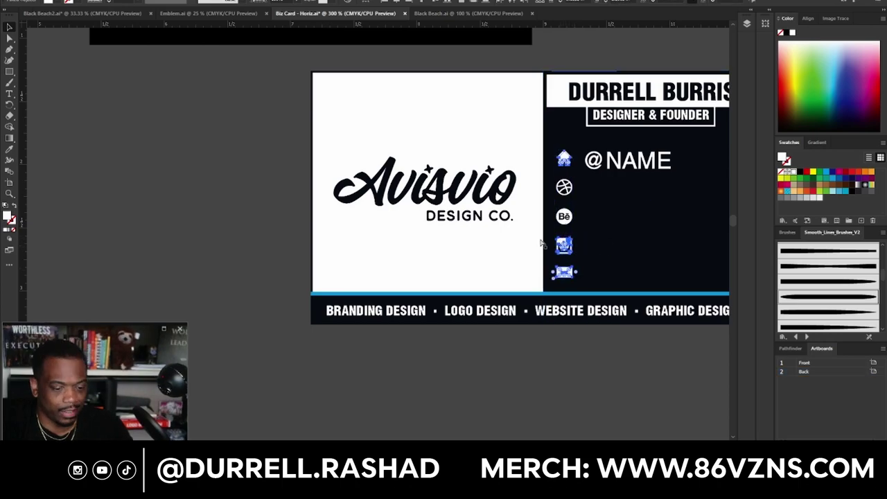
key(ctrl+minus)
scroll(448, 235, down, 3)
scroll(195, 196, up, 3)
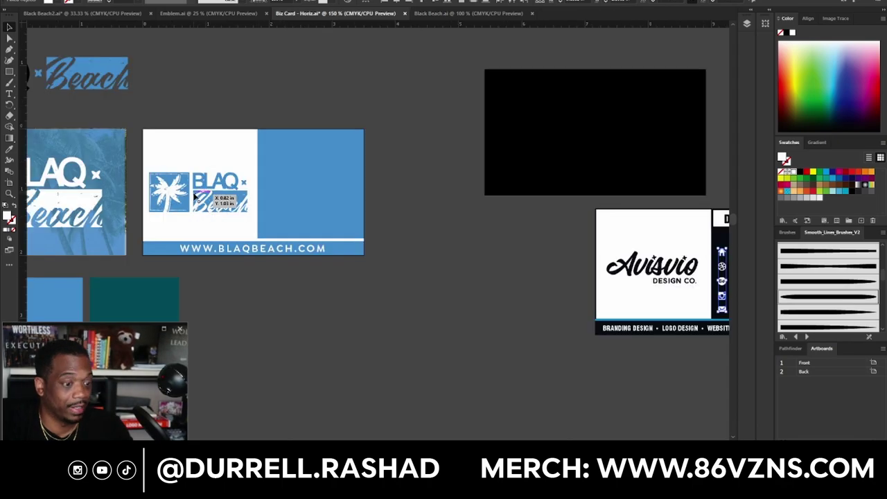
scroll(195, 196, up, 1)
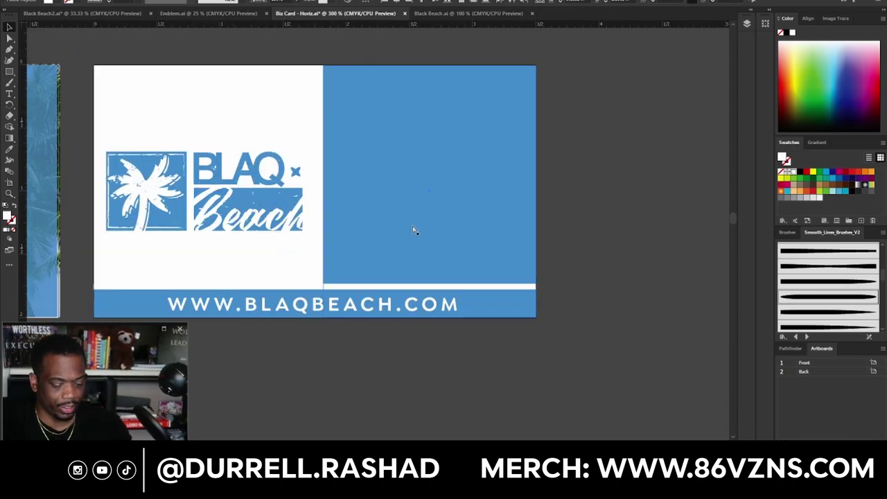
click(563, 233)
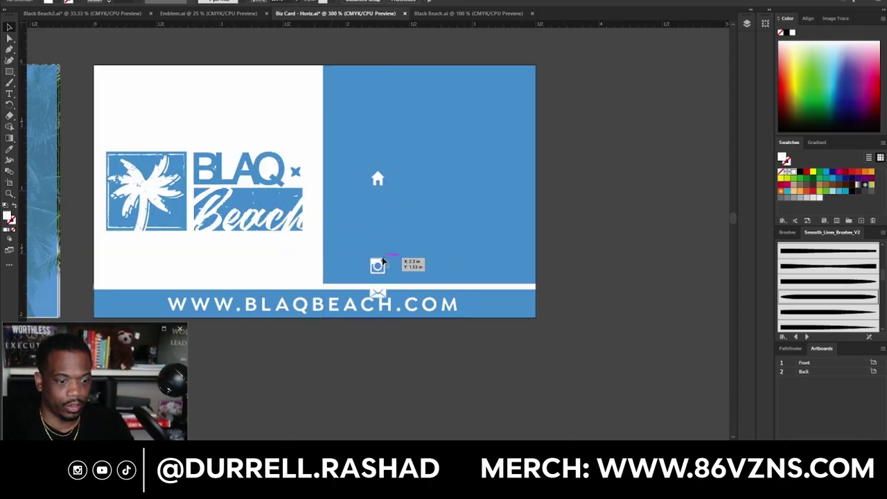
scroll(402, 195, up, 1)
scroll(647, 206, down, 1)
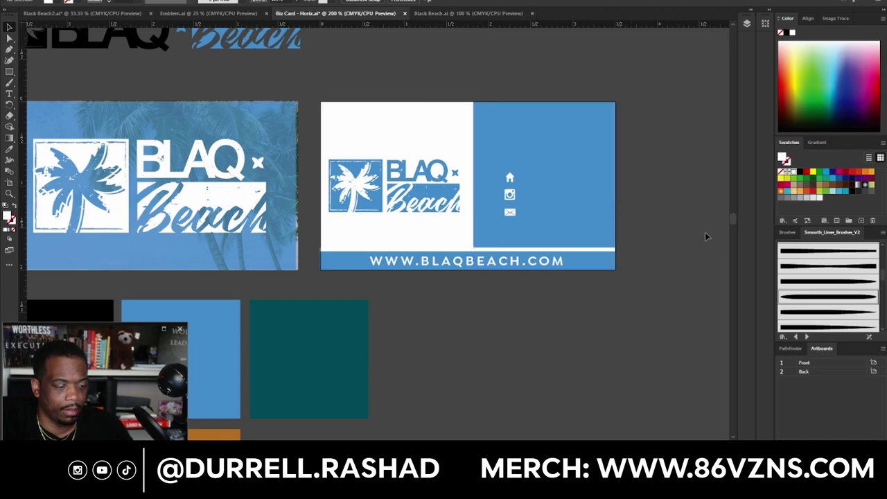
Check the brand colours in the Black Beach2 document, and try a black fill on the back card's thin divider bar.
scroll(704, 232, down, 1)
click(100, 13)
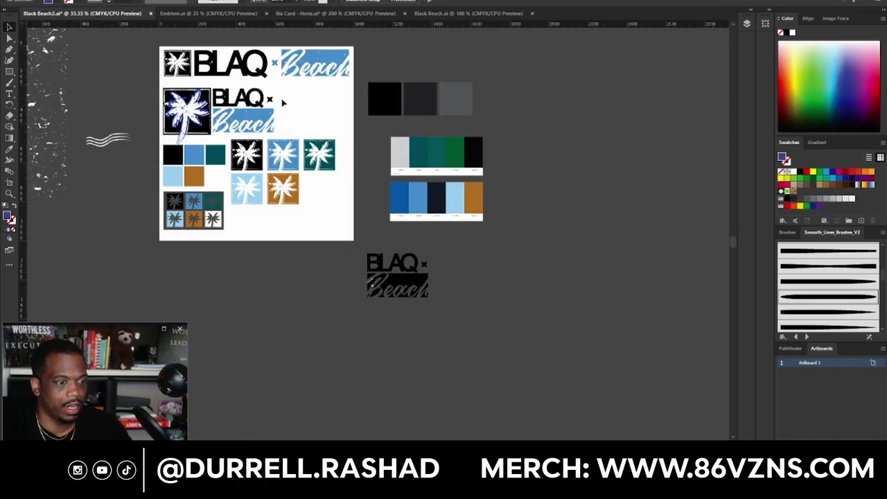
scroll(283, 99, up, 2)
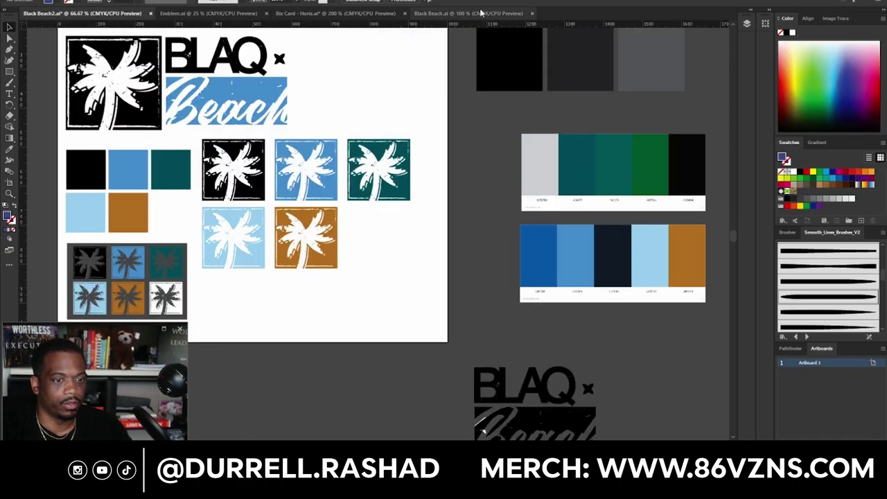
click(336, 13)
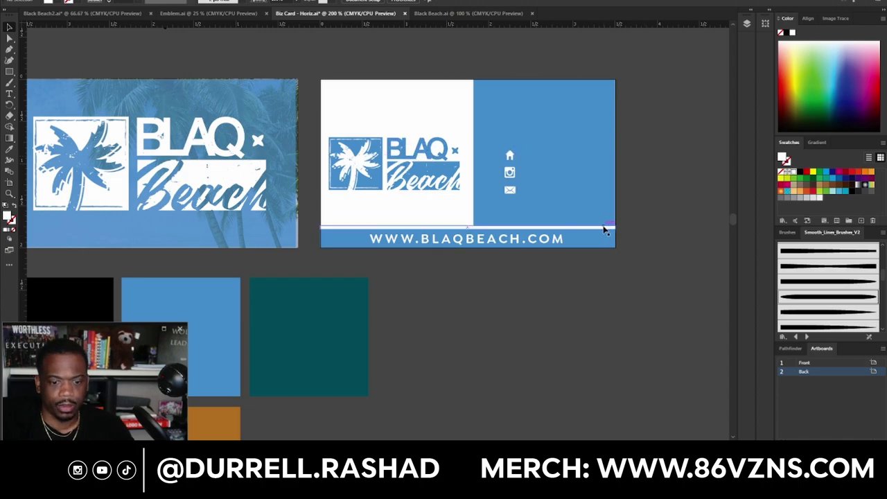
click(609, 226)
click(800, 172)
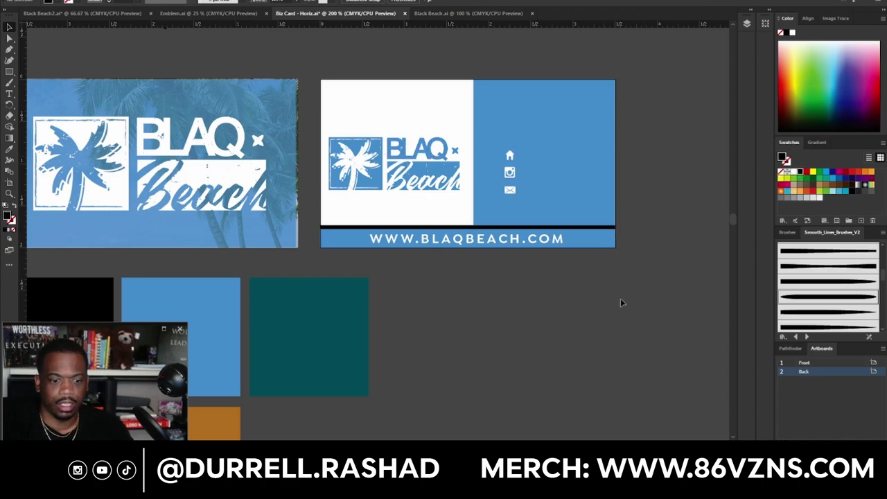
Try a vertical copy of the black divider bar between the back card's white and blue halves, trimmed to the card's upper edge.
key(ctrl+v)
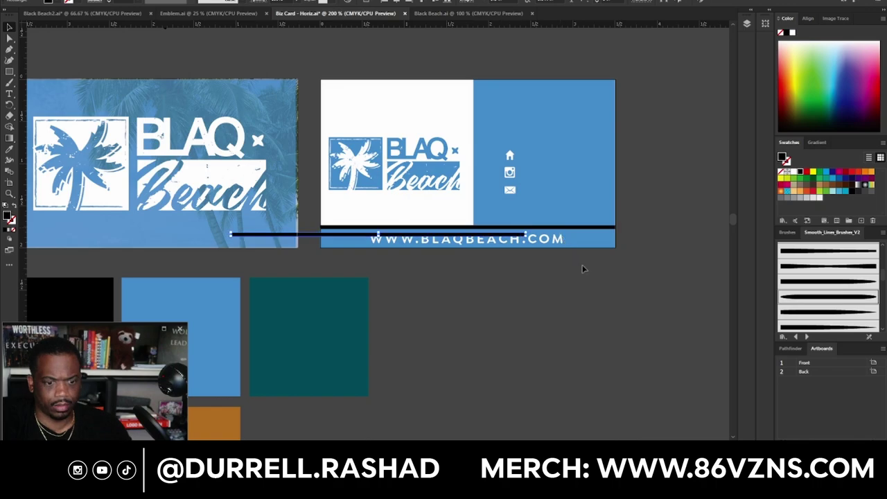
drag(527, 234, 478, 231)
scroll(484, 69, up, 3)
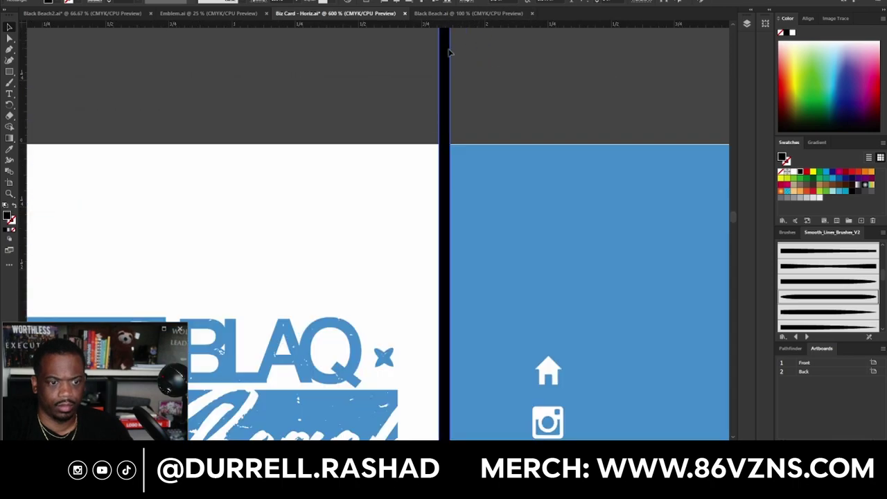
scroll(450, 50, up, 3)
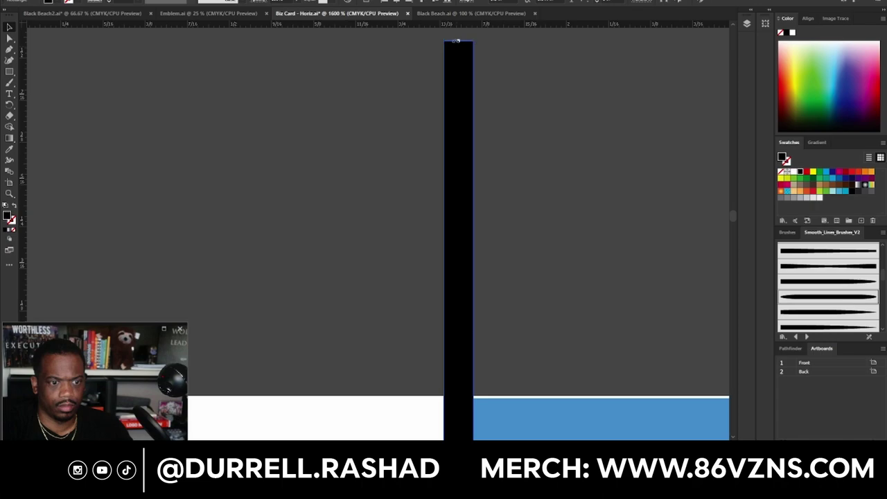
drag(457, 41, 471, 395)
scroll(513, 269, down, 3)
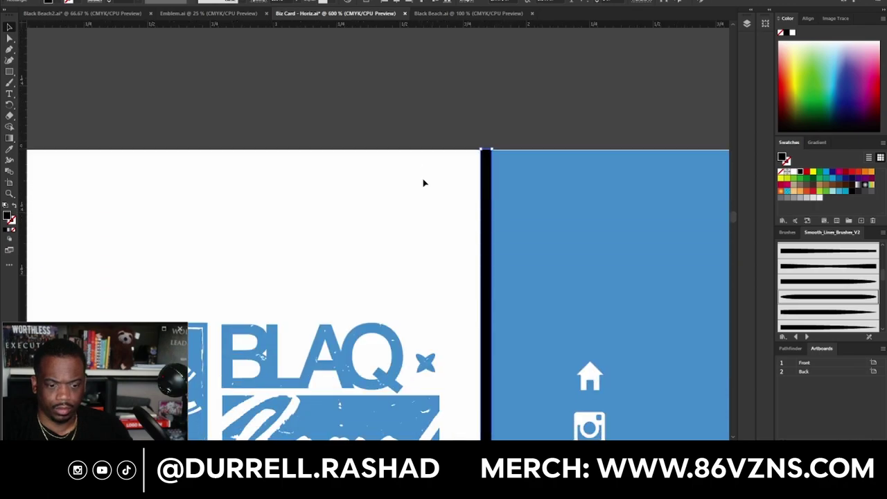
scroll(424, 182, down, 7)
Try the back card's logo with a black emblem and BLAQ lettering, and undo it together with the black divider bars.
click(626, 226)
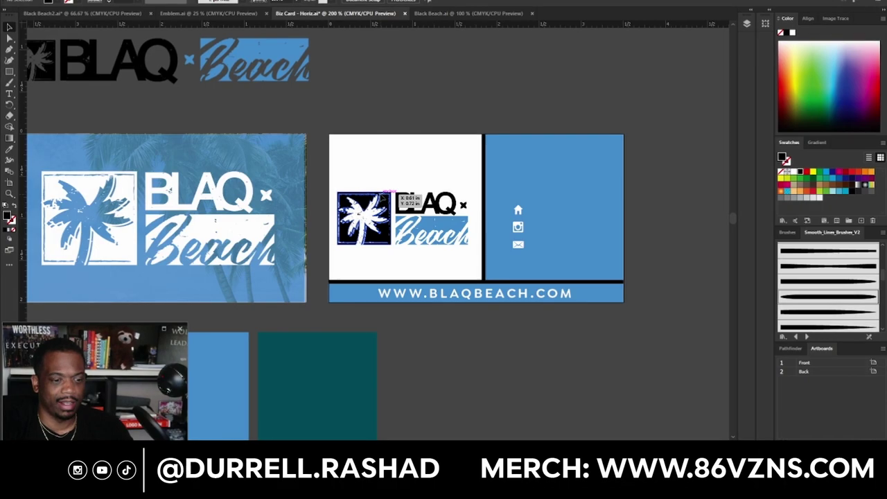
drag(444, 201, 444, 201)
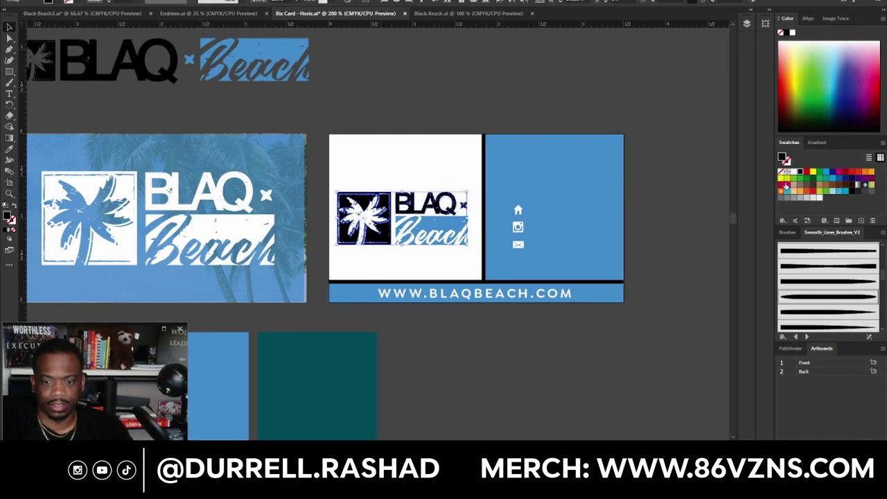
key(ctrl+z)
key(ctrl+z)
key(ctrl+z)
key(ctrl+z)
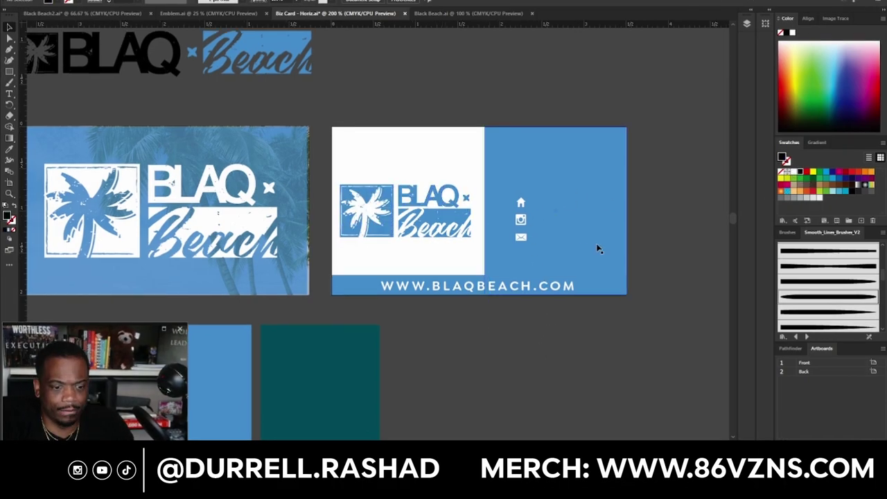
Delete the blue rectangle from the back card's contact half.
click(597, 248)
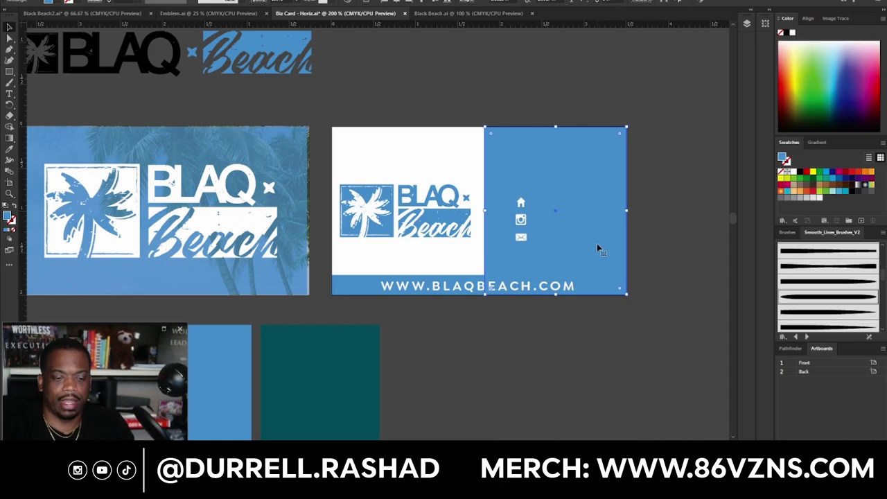
key(Delete)
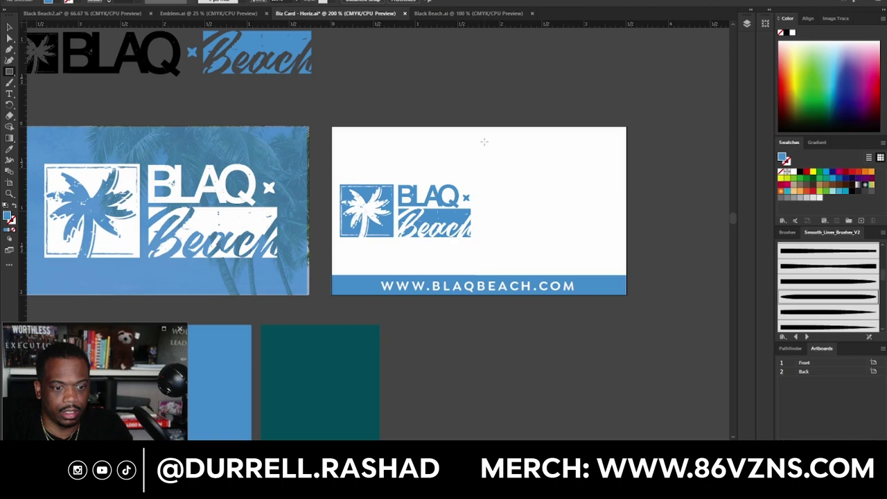
Draw a thin vertical blue divider bar between the logo and the contact half of the back card.
drag(484, 142, 486, 270)
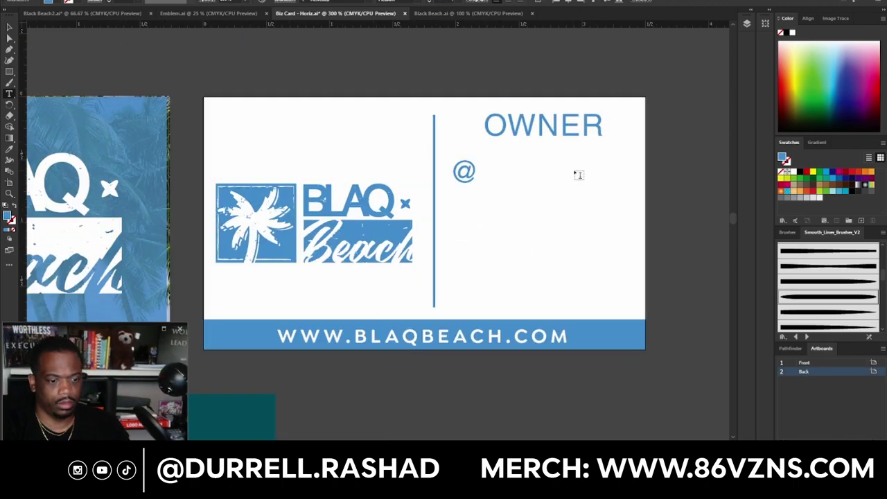
Undo the OWNER heading and @ text on the back card's contact half, back to the column of white contact icons.
key(ctrl+z)
key(ctrl+z)
key(ctrl+z)
key(ctrl+z)
key(ctrl+z)
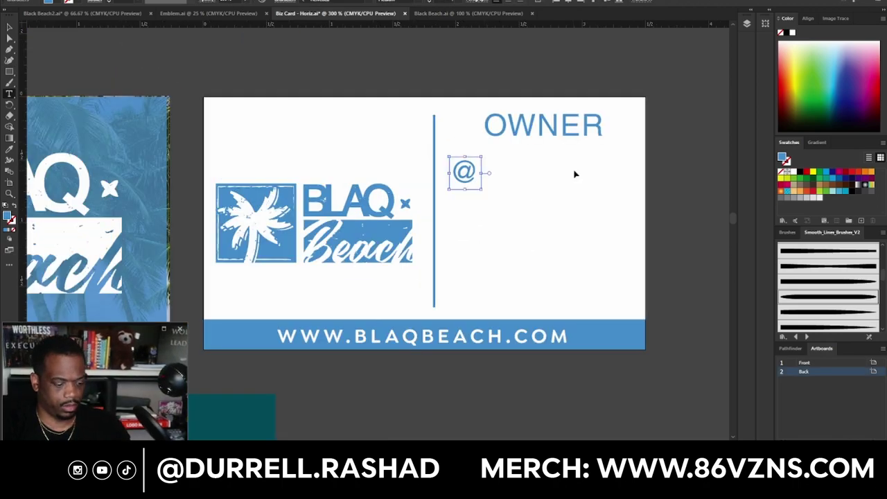
key(ctrl+z)
key(ctrl+z)
key(ctrl+z)
key(ctrl+z)
key(ctrl+z)
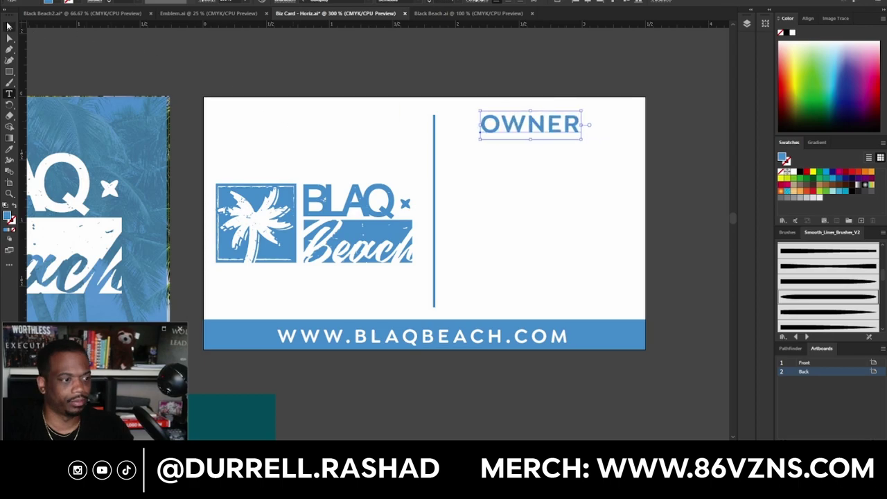
key(ctrl+z)
key(ctrl+z)
key(ctrl+z)
key(ctrl+z)
key(ctrl+z)
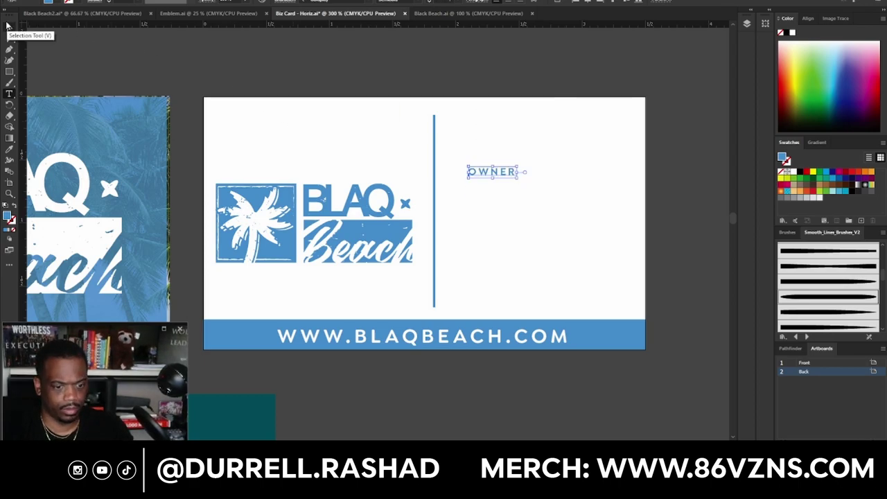
key(ctrl+z)
key(ctrl+z)
key(ctrl+z)
key(ctrl+z)
key(ctrl+z)
key(ctrl+z)
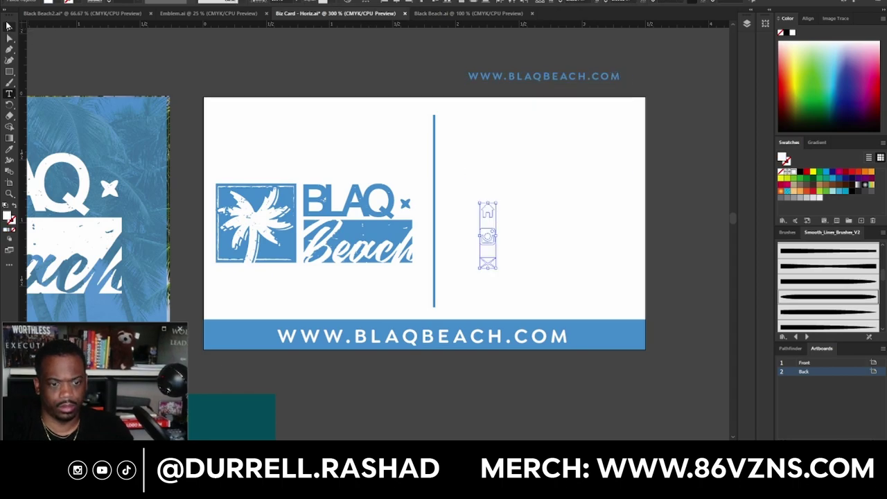
key(ctrl+z)
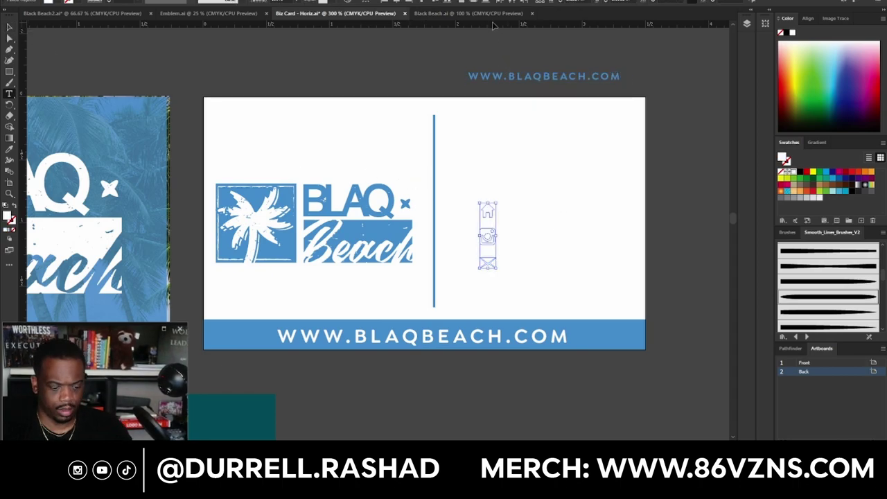
Centre the contact icon column vertically on the back card and colour it with the website band's blue.
click(436, 2)
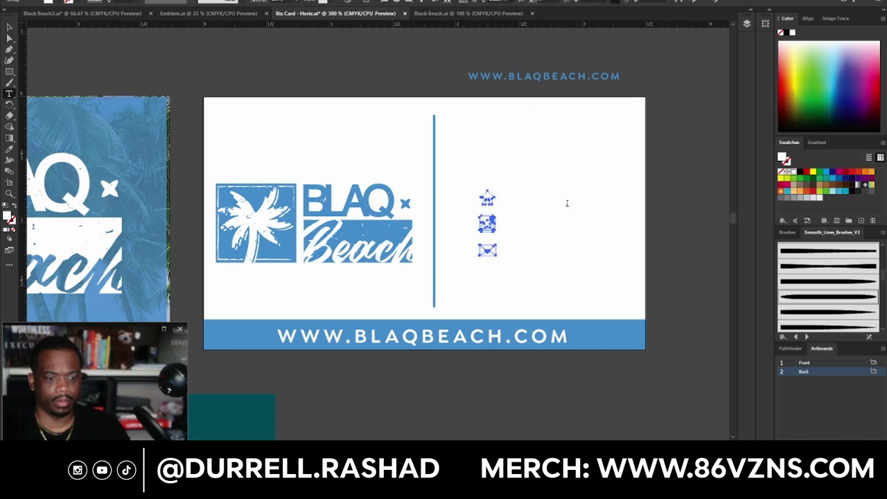
click(567, 204)
key(ctrl+z)
click(10, 27)
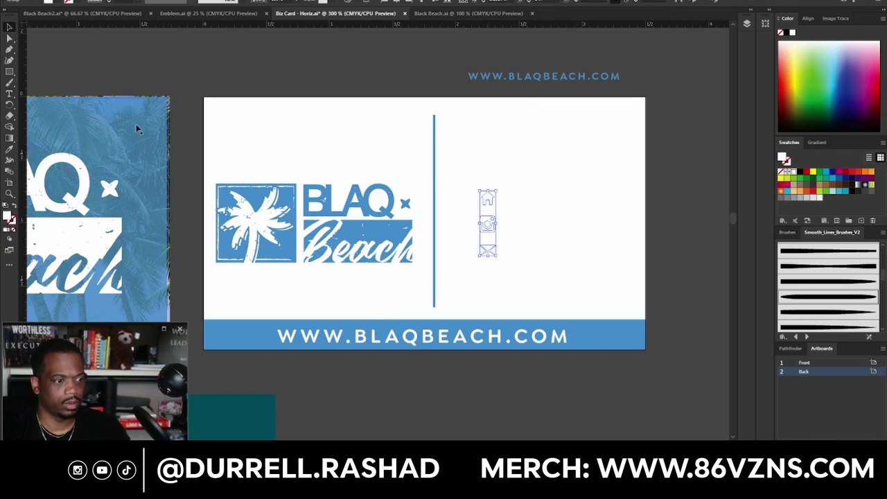
click(9, 149)
click(243, 330)
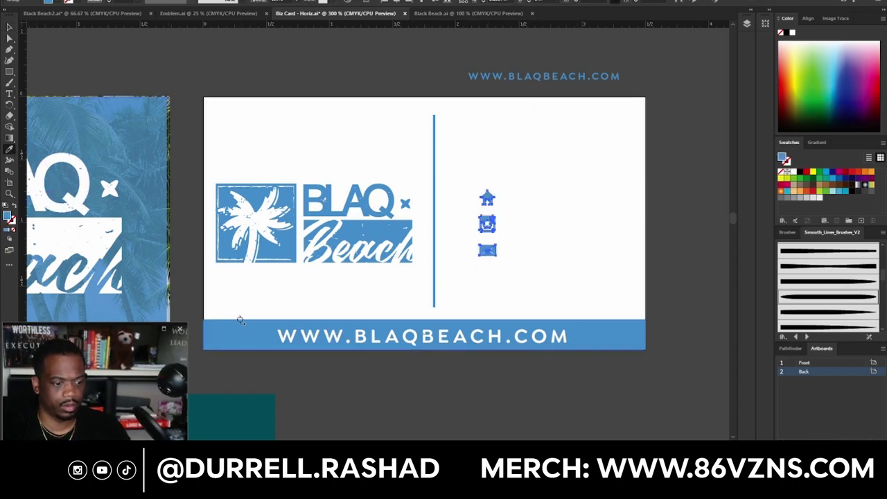
scroll(659, 235, up, 1)
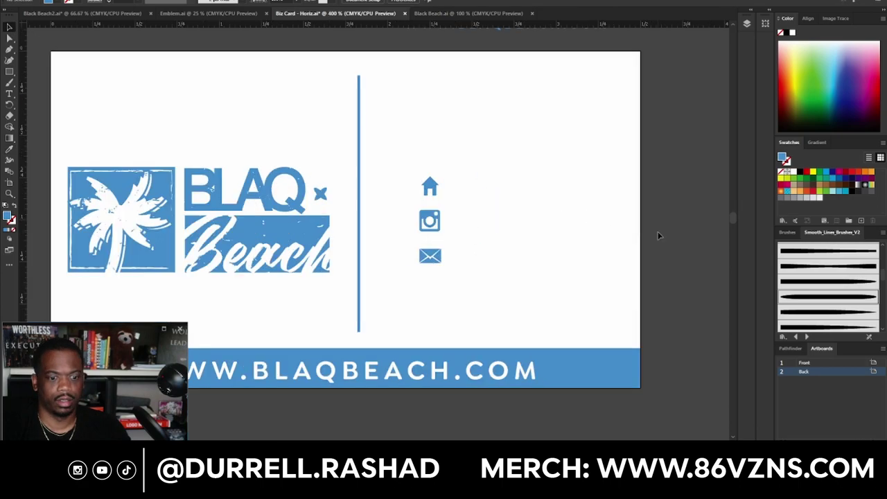
scroll(601, 158, up, 1)
drag(520, 68, 563, 231)
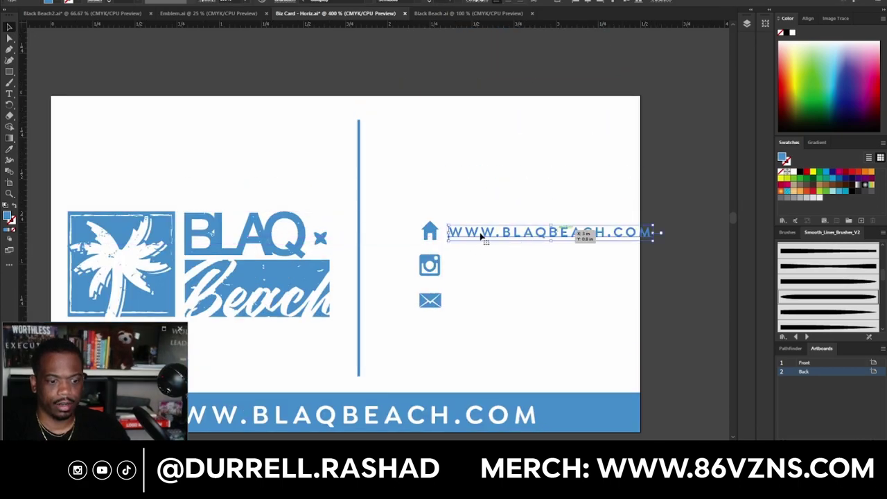
shift+click(430, 234)
key(shift+Left)
key(shift+Left)
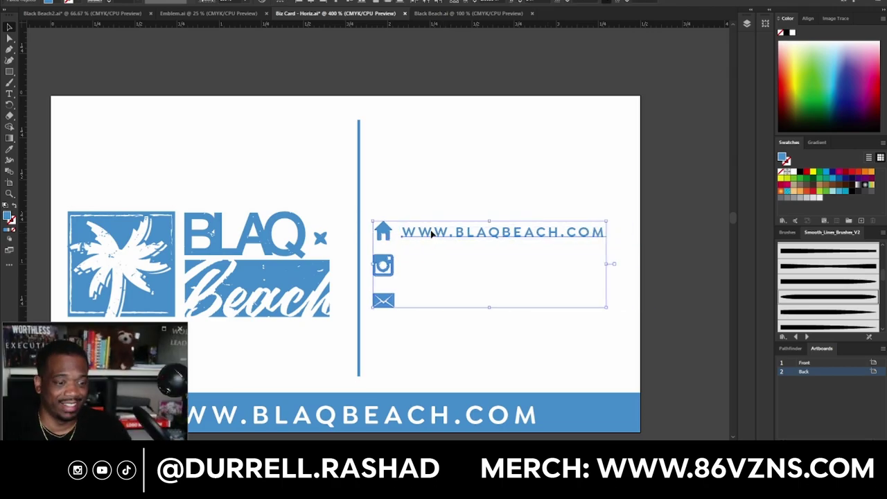
key(Right)
key(Right)
key(Right)
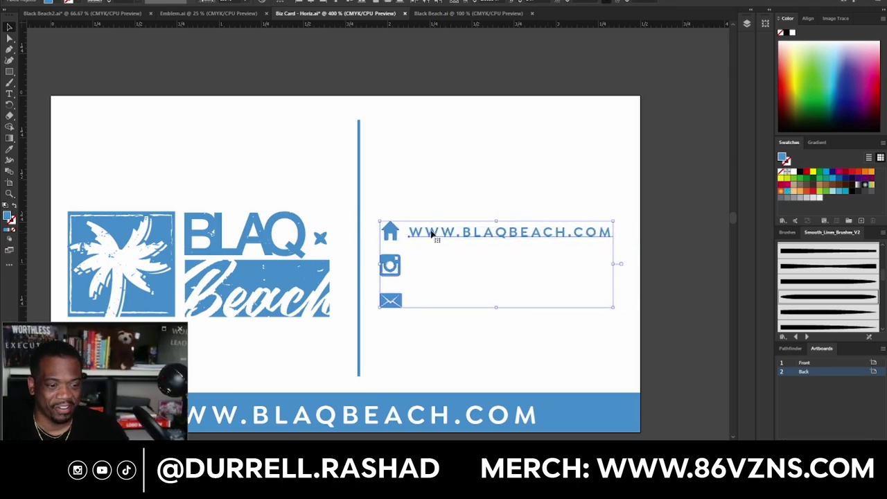
click(447, 150)
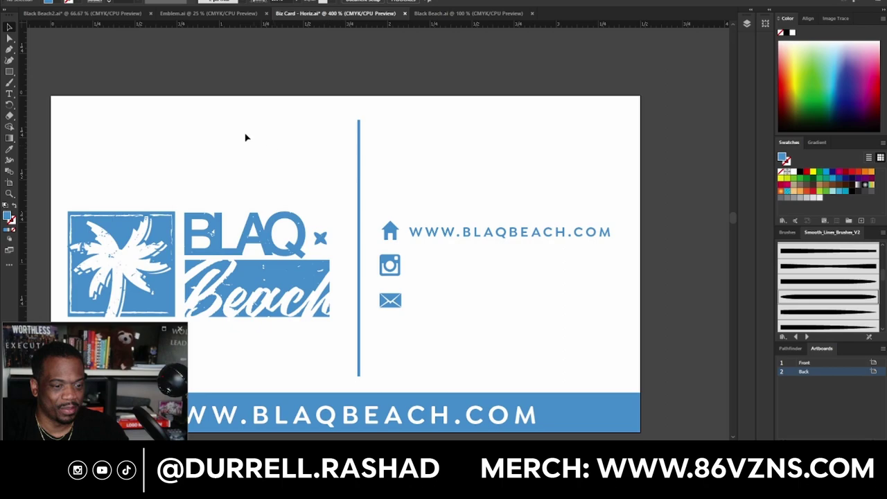
click(7, 94)
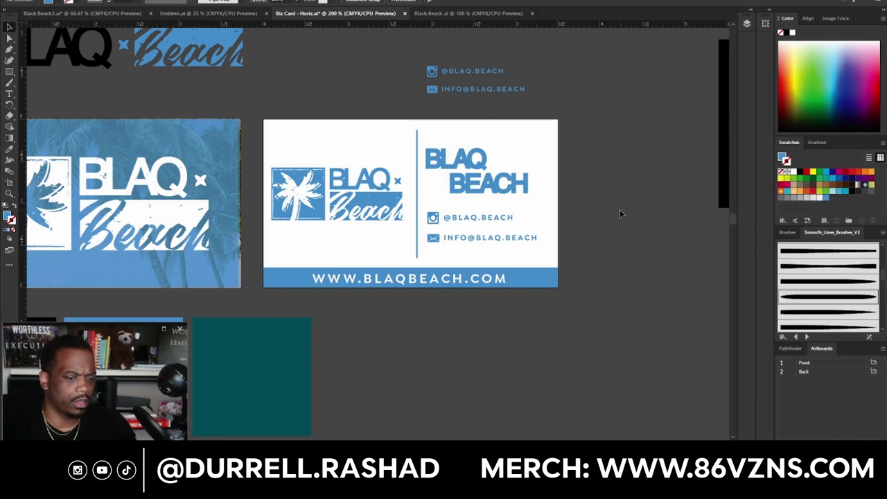
key(ctrl+minus)
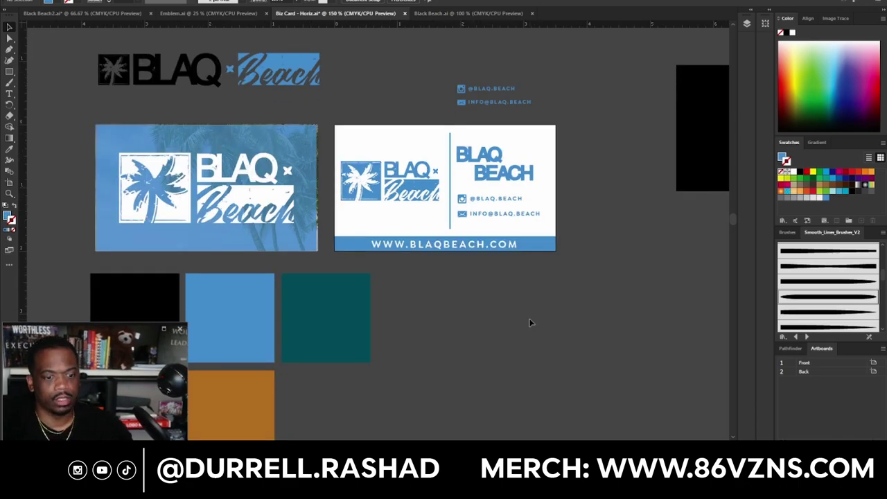
Ungroup the BLAQ BEACH heading and the contact lines on the back card.
alt+scroll(467, 158, up, 1)
scroll(469, 159, up, 1)
right_click(471, 158)
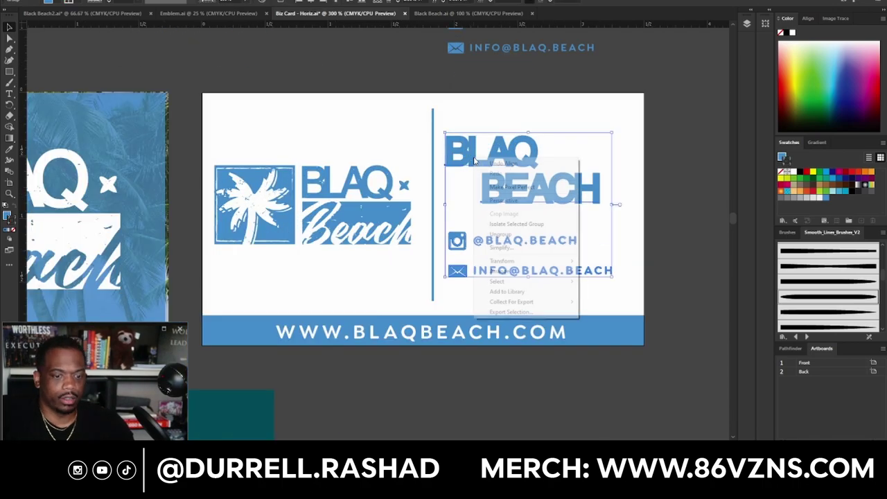
click(516, 233)
click(679, 236)
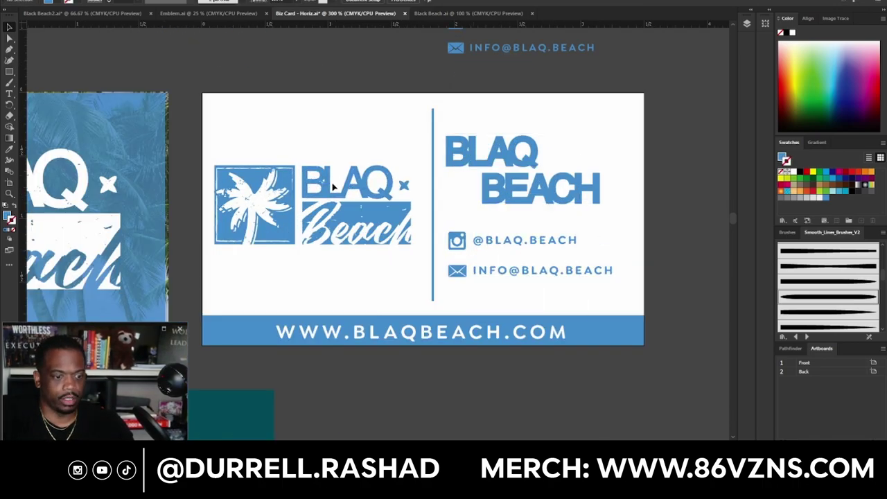
Ungroup the back card's logo and try a black fill on its palm emblem and BLAQ lettering.
click(296, 189)
right_click(295, 188)
click(329, 261)
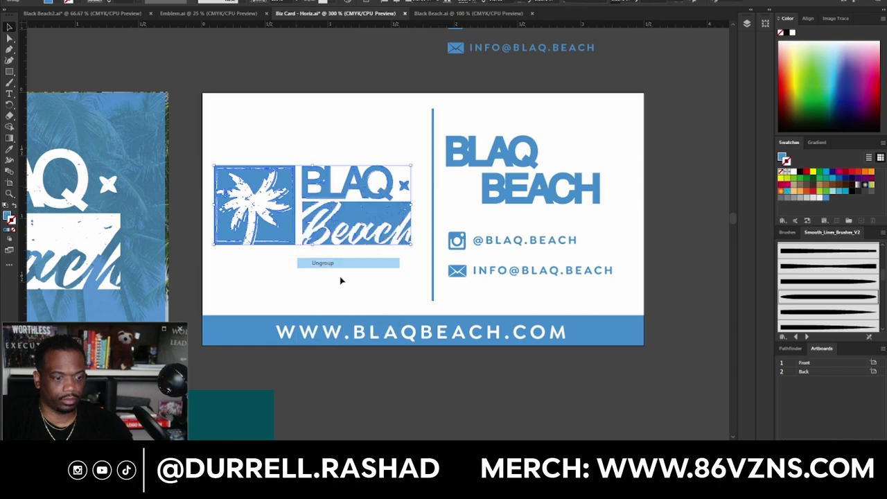
click(346, 183)
shift+click(291, 191)
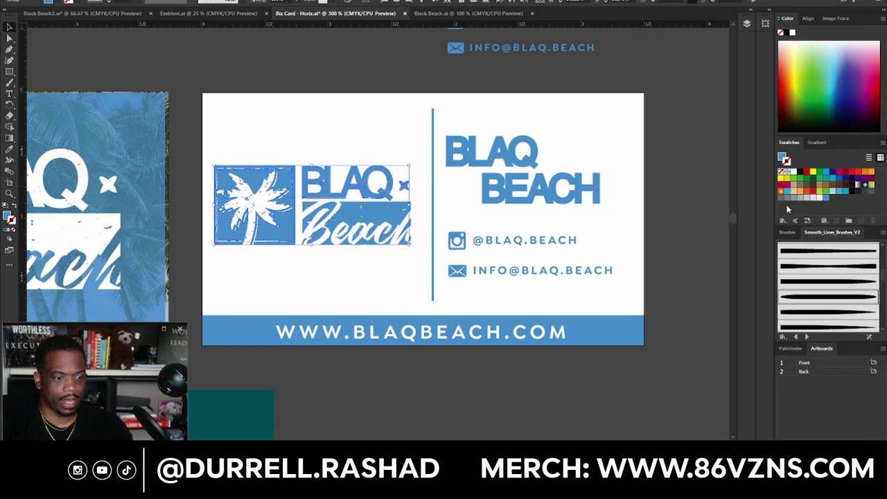
click(567, 369)
Try a black fill on the back card's divider bar and website band.
click(433, 213)
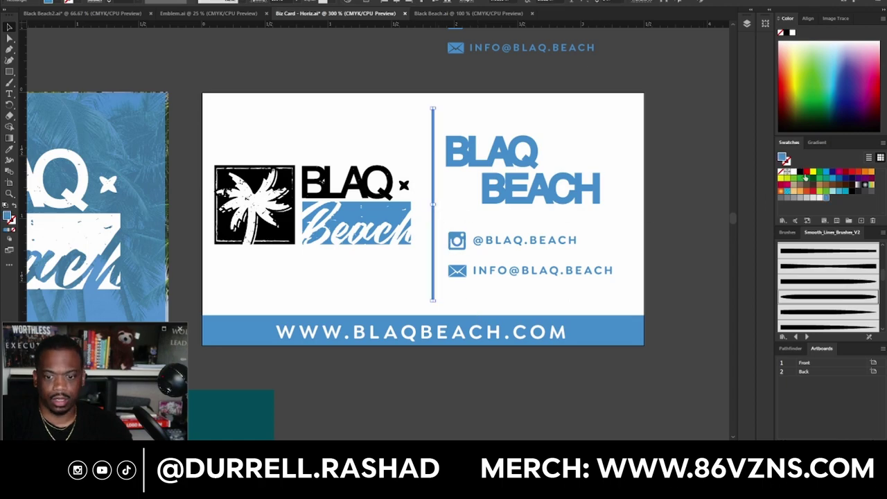
key(ctrl+z)
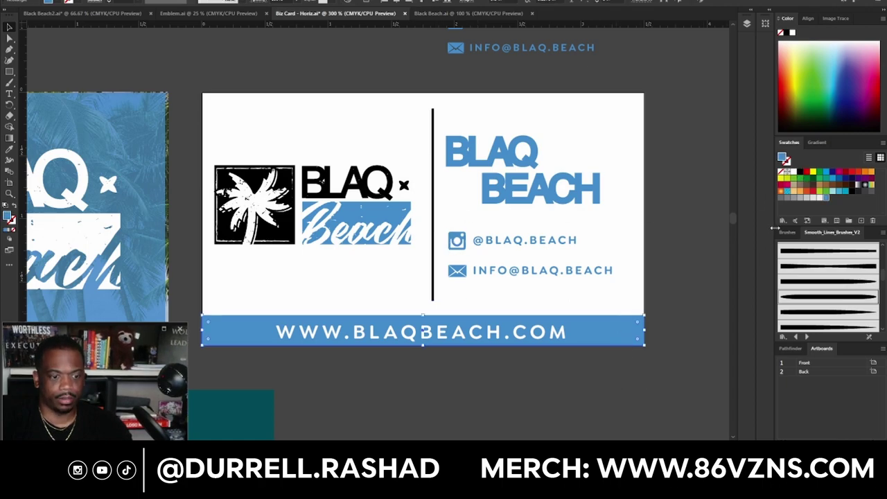
key(ctrl+z)
click(623, 368)
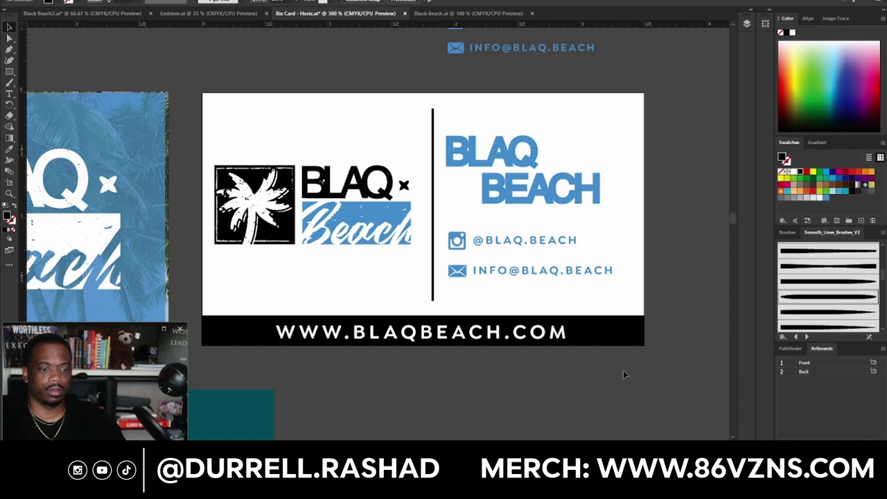
Undo the black fills on the back card's website band, divider and logo.
scroll(623, 370, down, 1)
scroll(623, 370, down, 1)
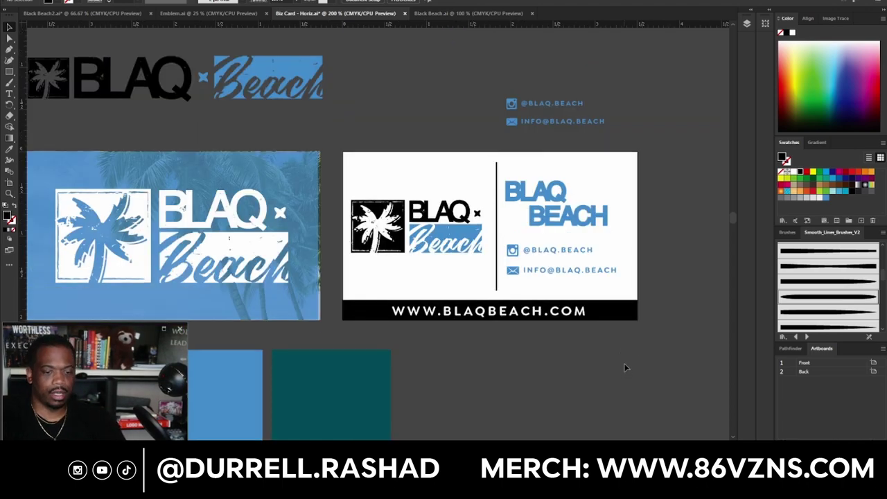
key(ctrl+shift+z)
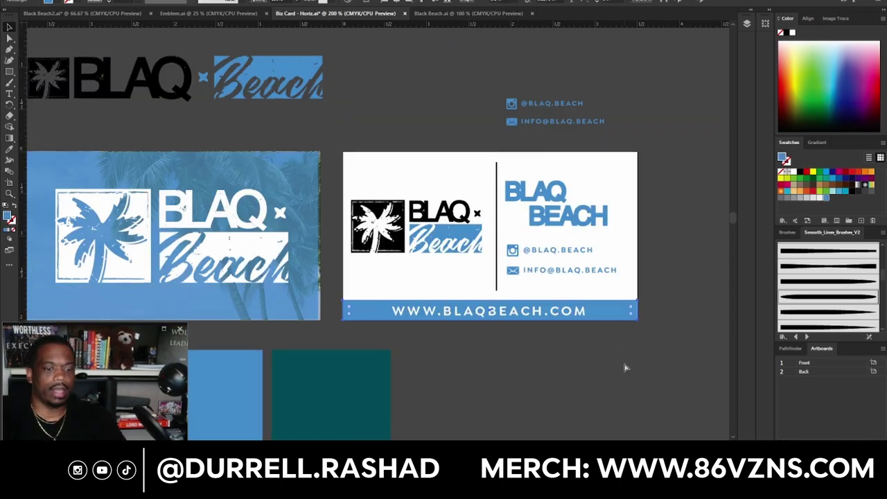
key(ctrl+shift+z)
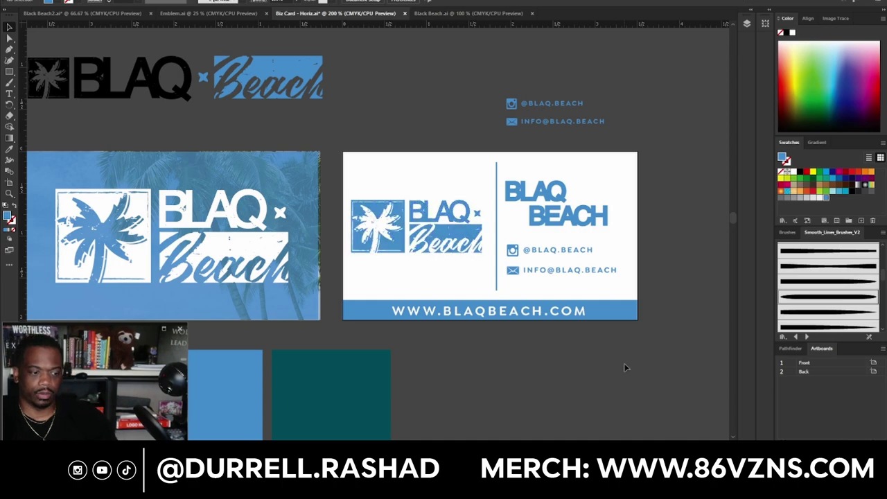
scroll(457, 280, down, 1)
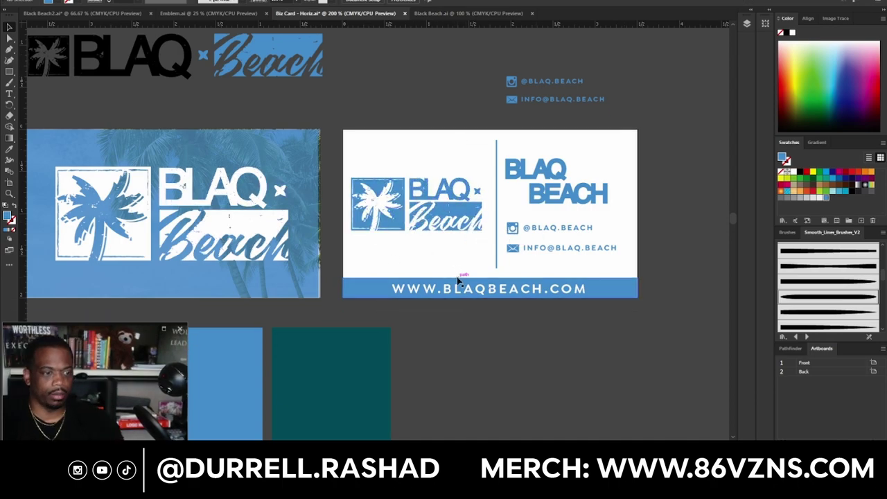
Close the preview of the exported Biz Card - Horiz_Back.png and close the Biz Card - Horiz document.
alt+scroll(456, 277, down, 1)
scroll(457, 277, down, 2)
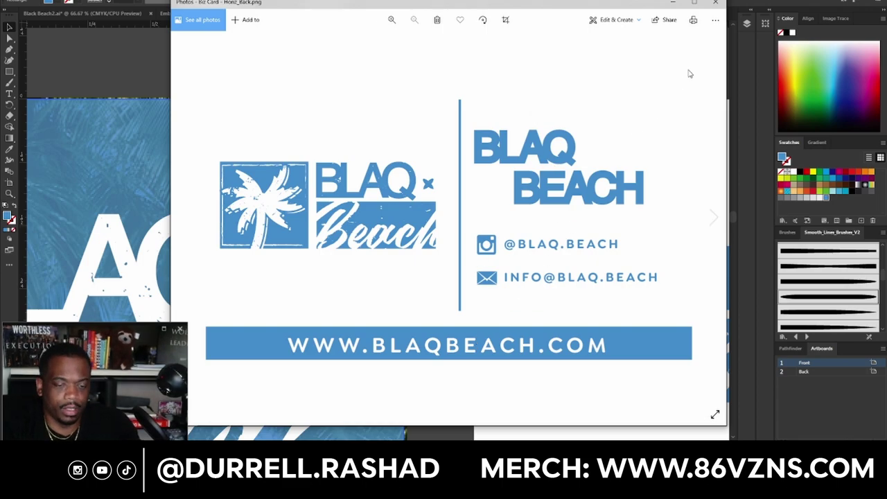
click(717, 5)
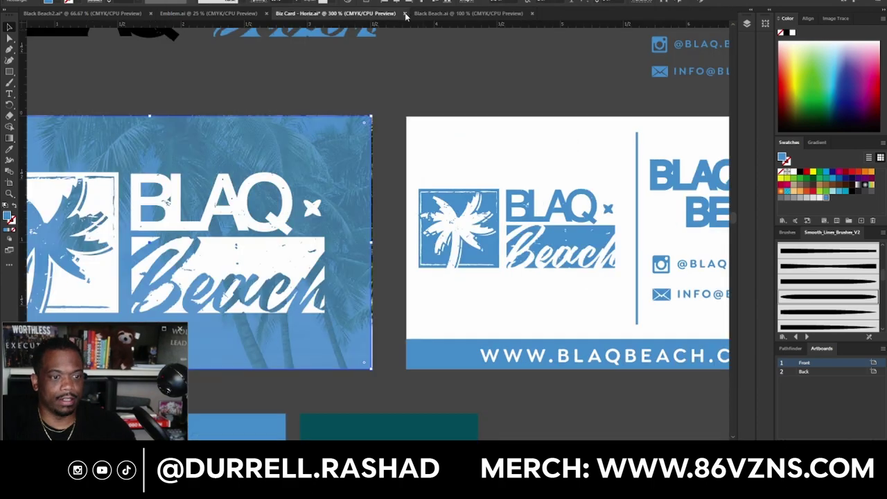
click(405, 14)
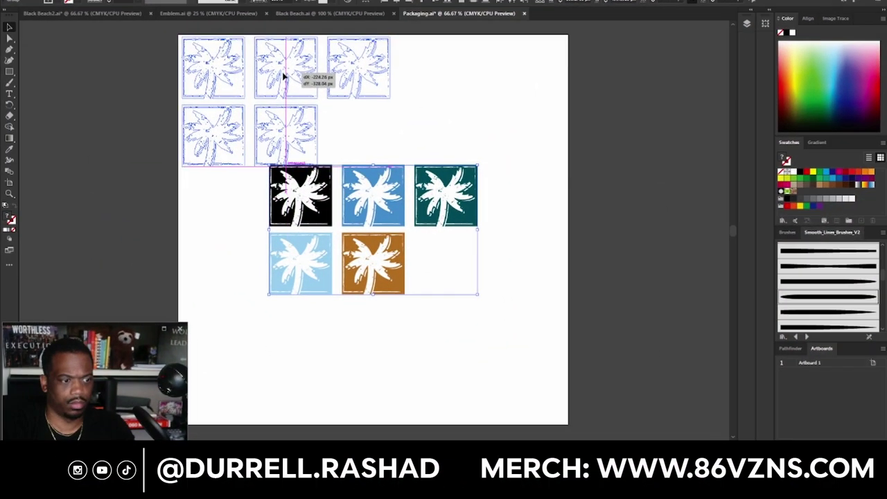
Move the five coloured palm emblems into the Packaging artboard's upper-left corner, and pull the black emblem off the artboard.
drag(284, 76, 284, 76)
click(411, 172)
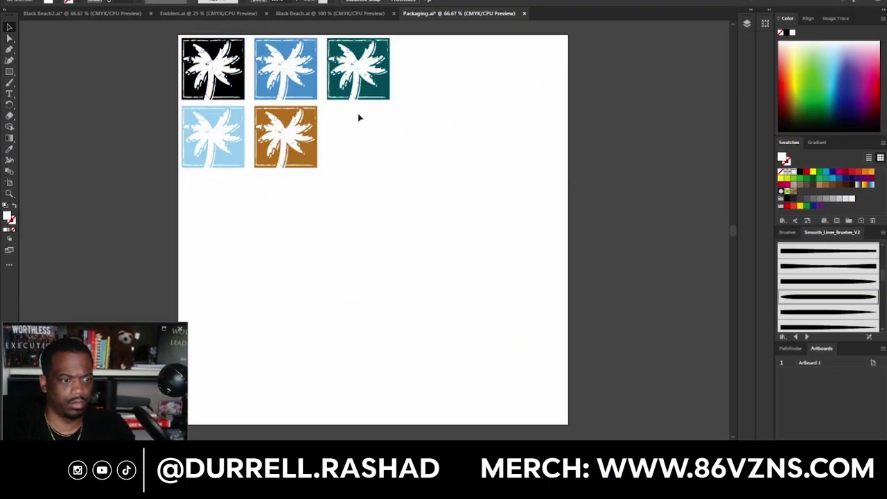
key(ctrl+minus)
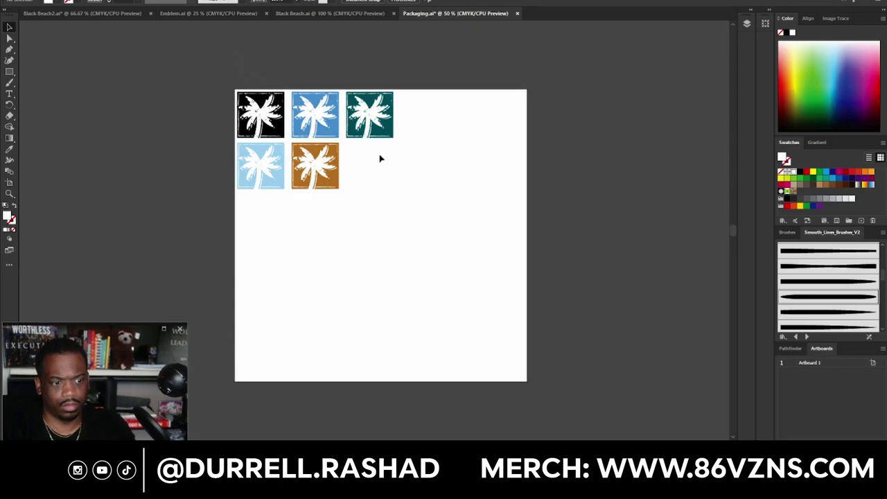
click(278, 127)
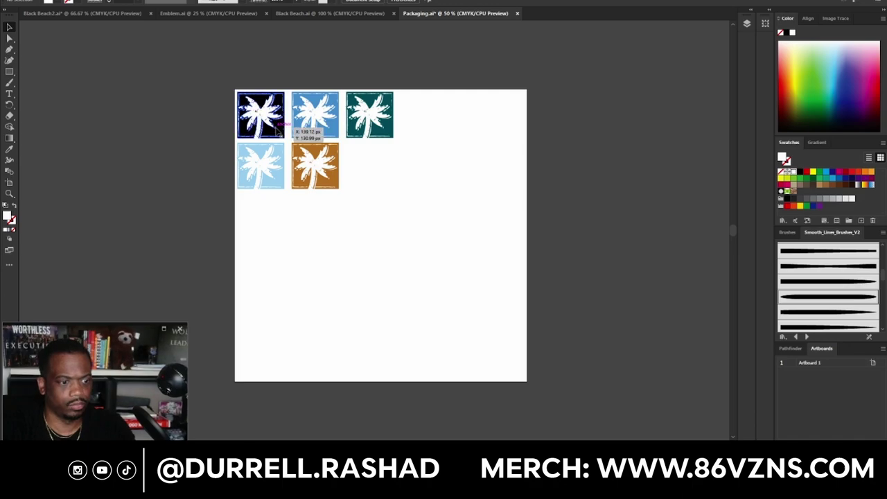
drag(278, 127, 222, 88)
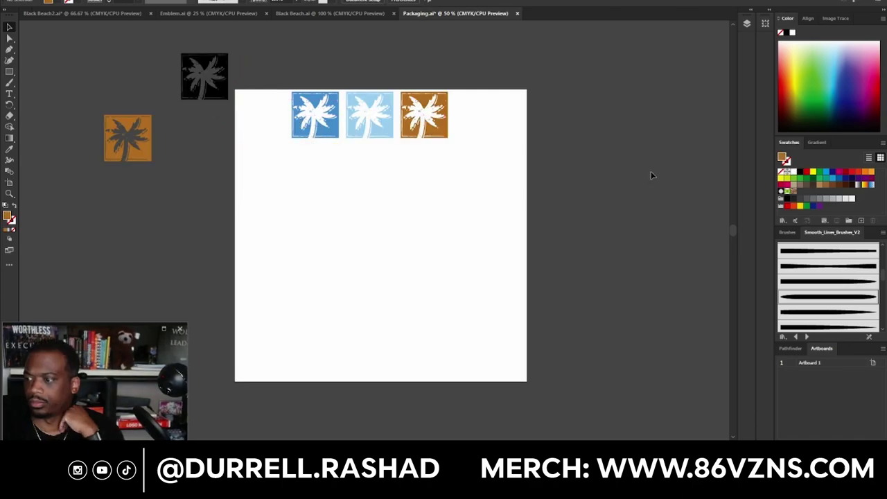
Make a pattern from the blue, light blue and brown palm emblems and stop the pattern-added notice from showing again.
drag(483, 152, 318, 111)
click(316, 114)
click(82, 1)
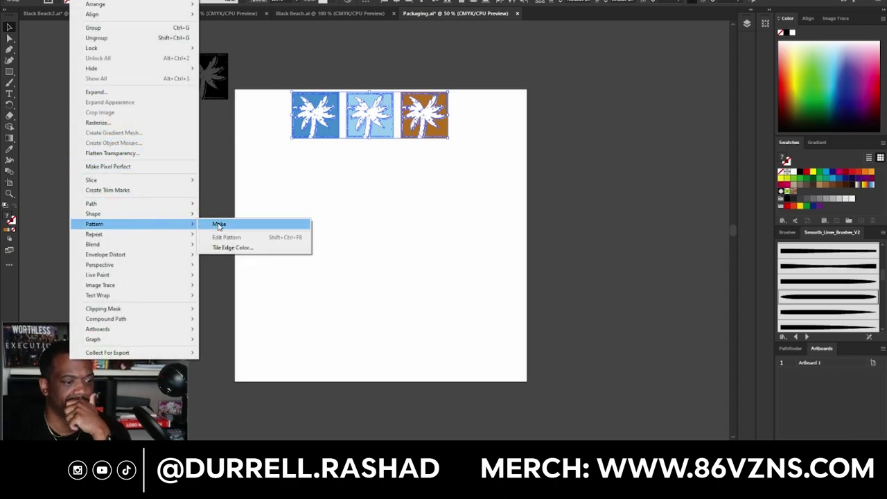
click(223, 223)
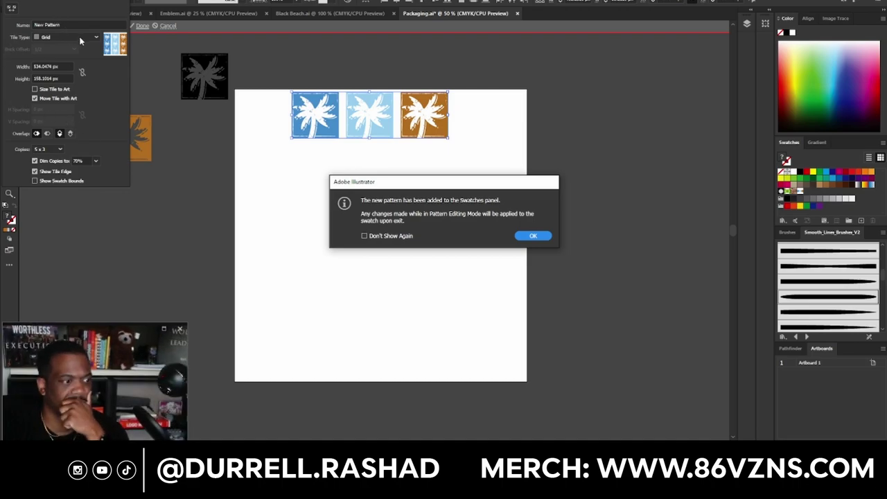
click(384, 237)
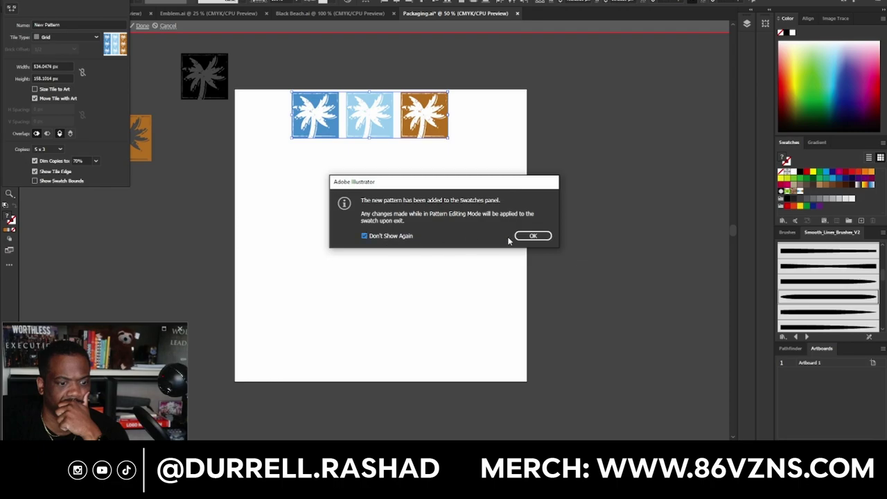
click(533, 236)
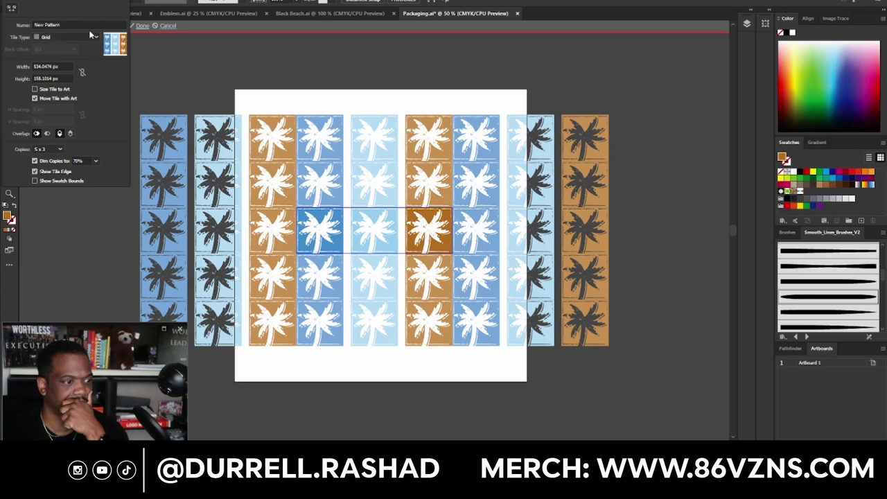
Try the Brick by Row and Brick by Column tile types on the three-emblem pattern.
click(92, 34)
click(77, 56)
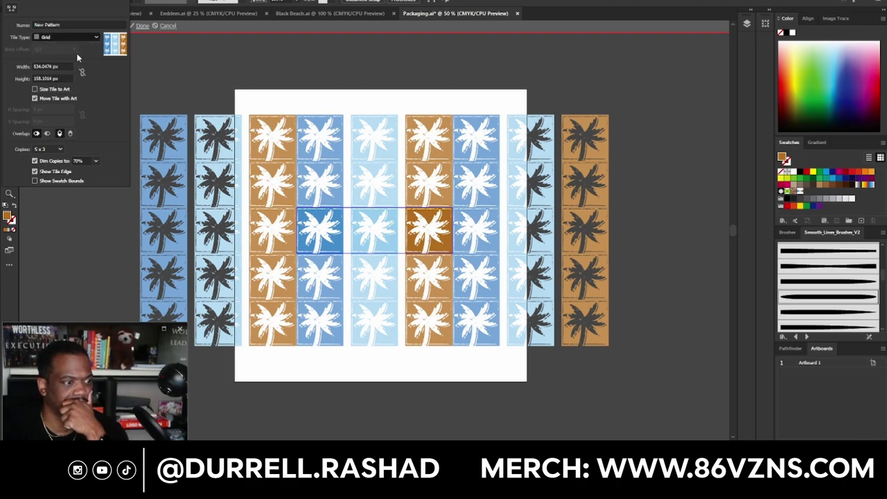
click(92, 37)
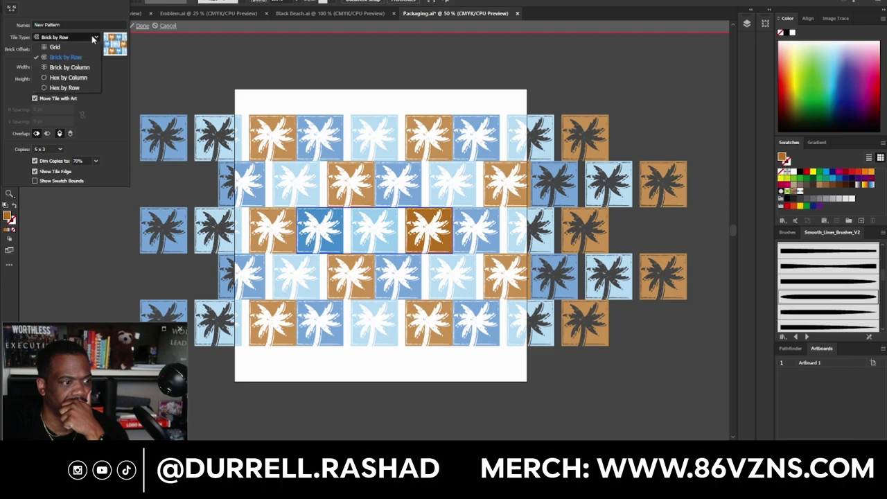
click(61, 66)
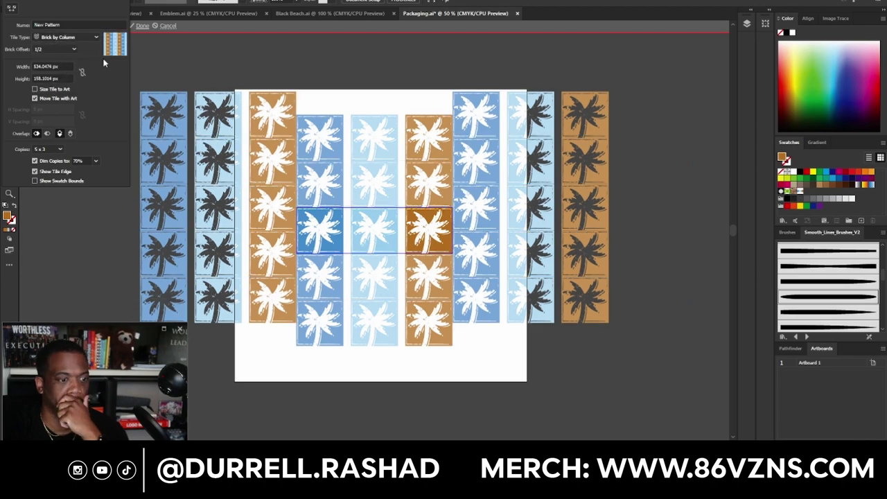
click(95, 37)
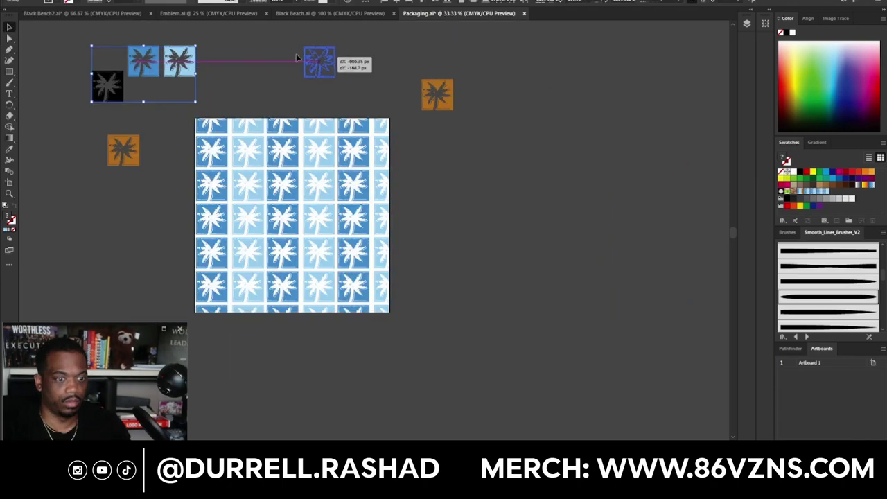
Move the two brown emblems closer to the other loose emblems, one above the artboard and one beside the black emblem.
drag(436, 93, 319, 61)
drag(137, 154, 71, 128)
Lower the opacity of the pattern-filled square on the artboard.
click(255, 211)
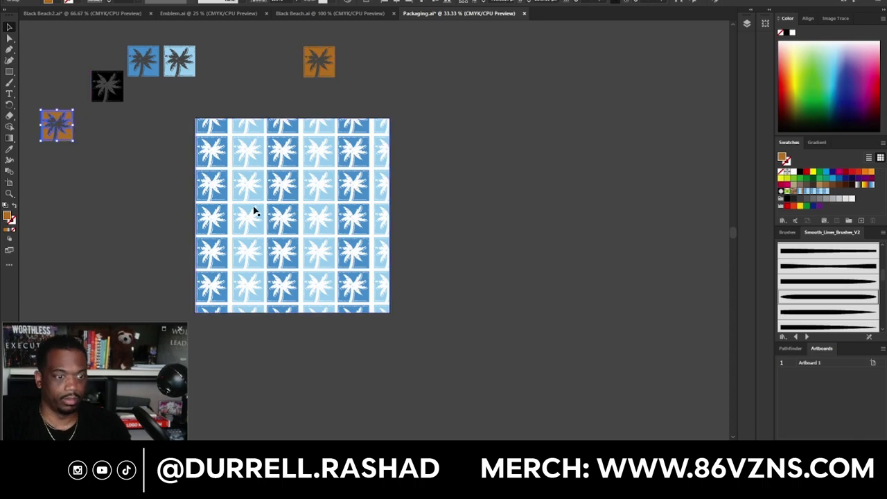
drag(299, 216, 528, 217)
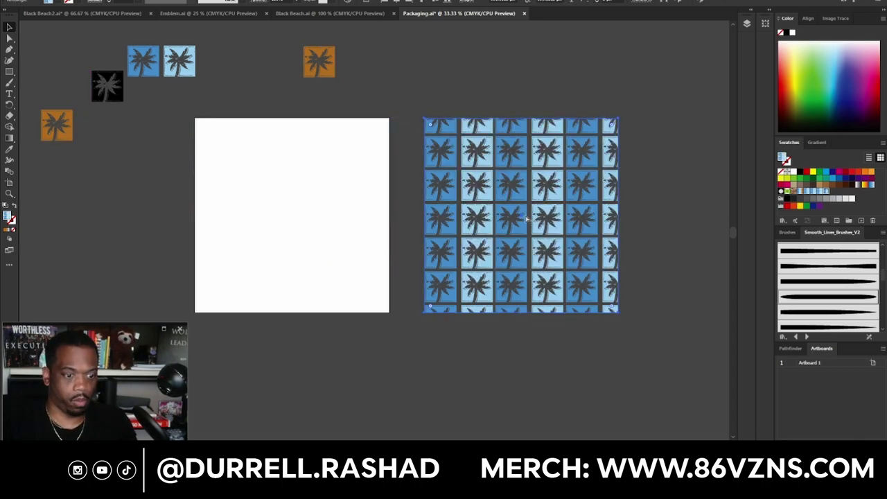
key(ctrl+z)
click(299, 2)
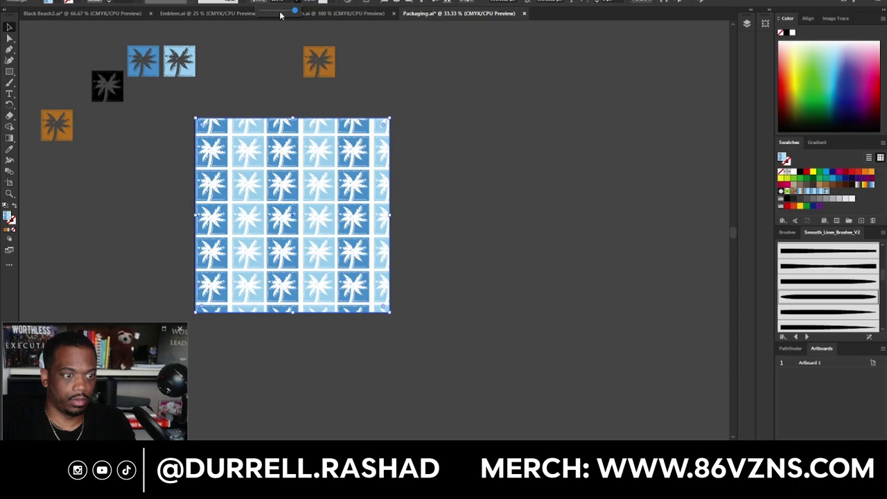
click(279, 11)
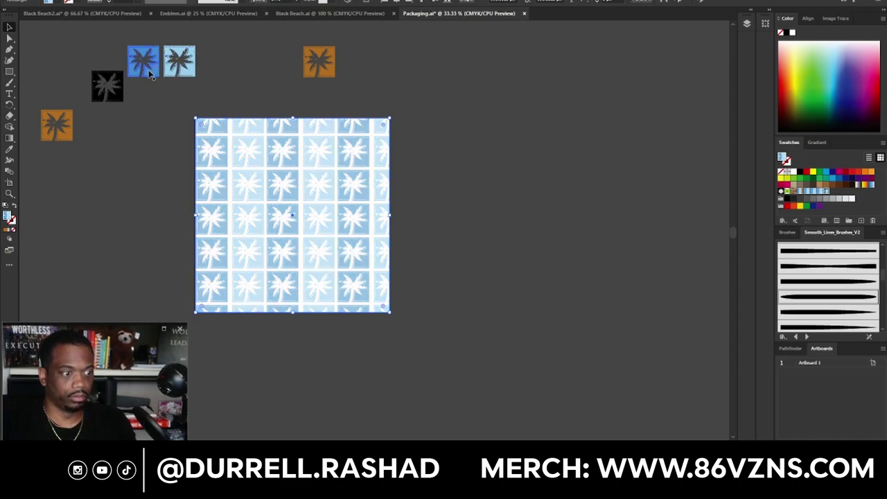
Duplicate the mid-blue palm emblem, enlarge the copy to nearly the artboard's width, and centre it on the artboard.
drag(148, 74, 596, 281)
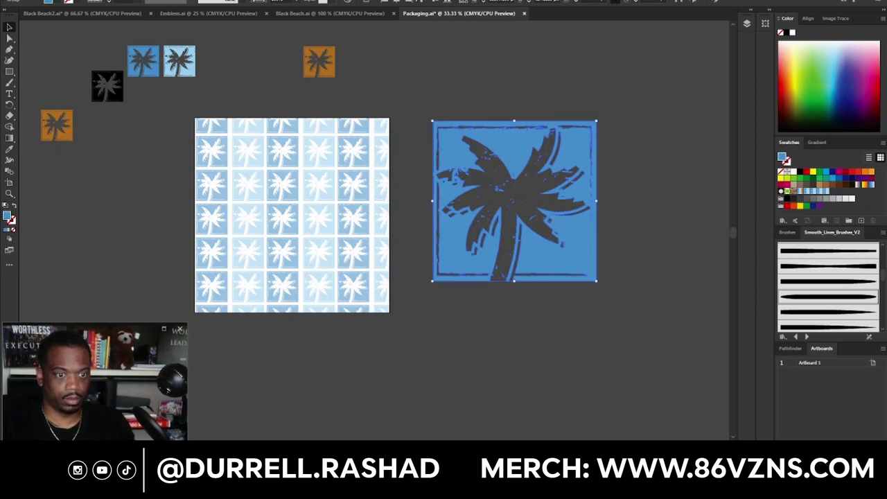
click(395, 1)
click(435, 2)
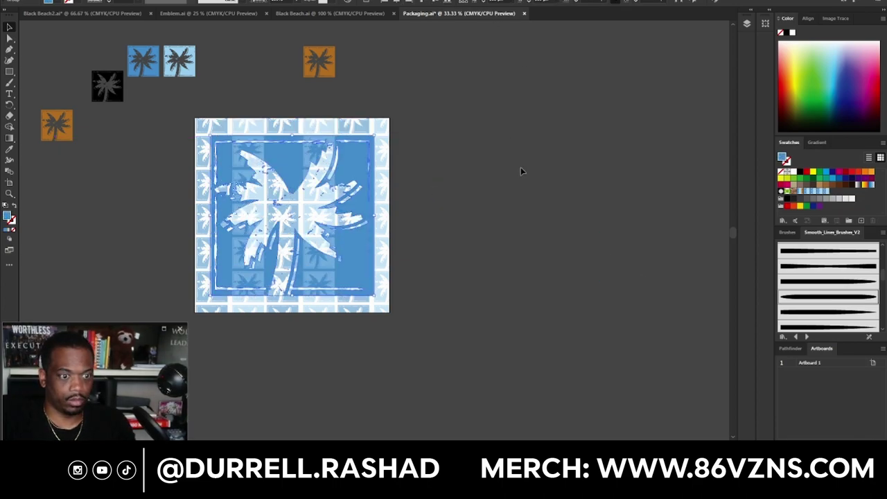
click(521, 168)
Send the pattern-filled square to the back, behind the large blue emblem.
click(355, 139)
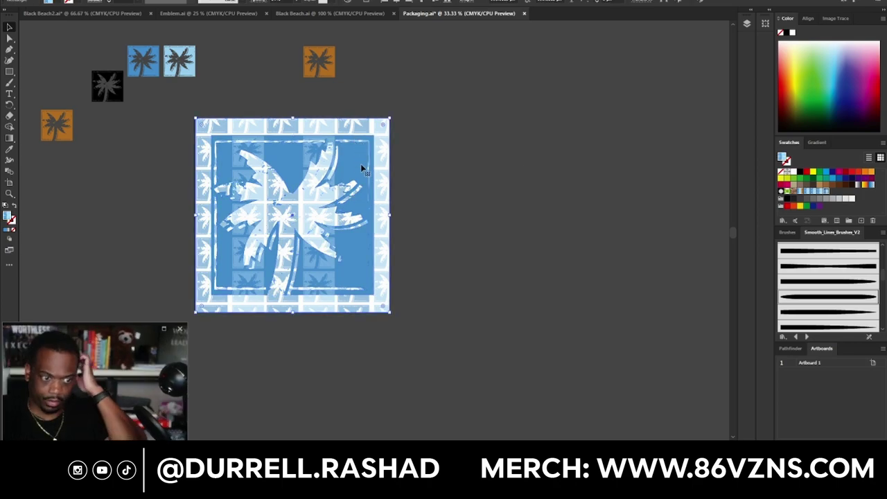
drag(360, 164, 539, 175)
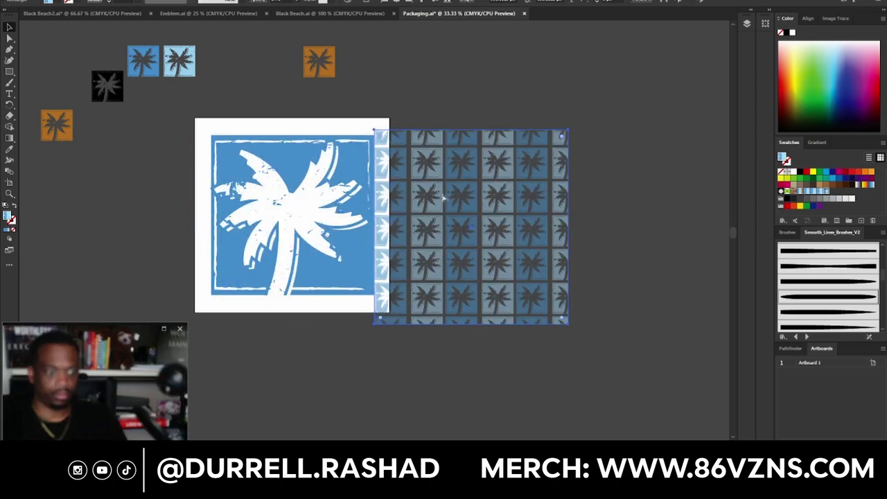
key(ctrl+z)
right_click(373, 179)
mouse_move(433, 356)
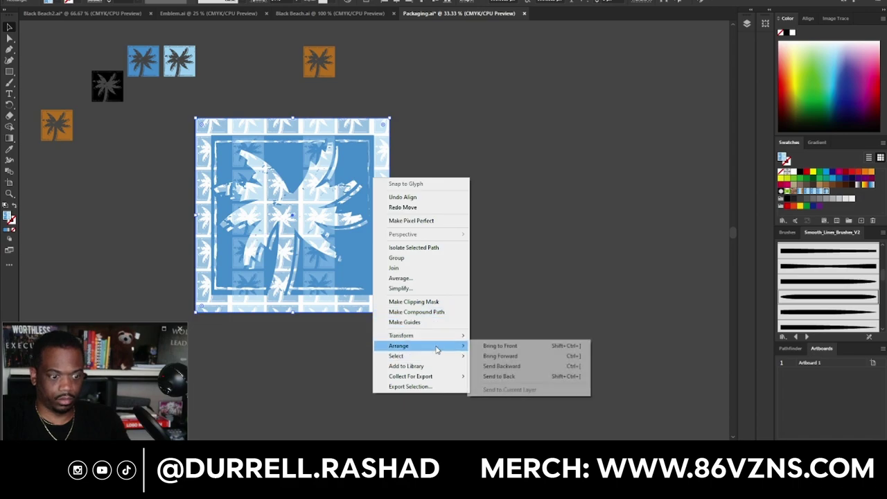
click(504, 377)
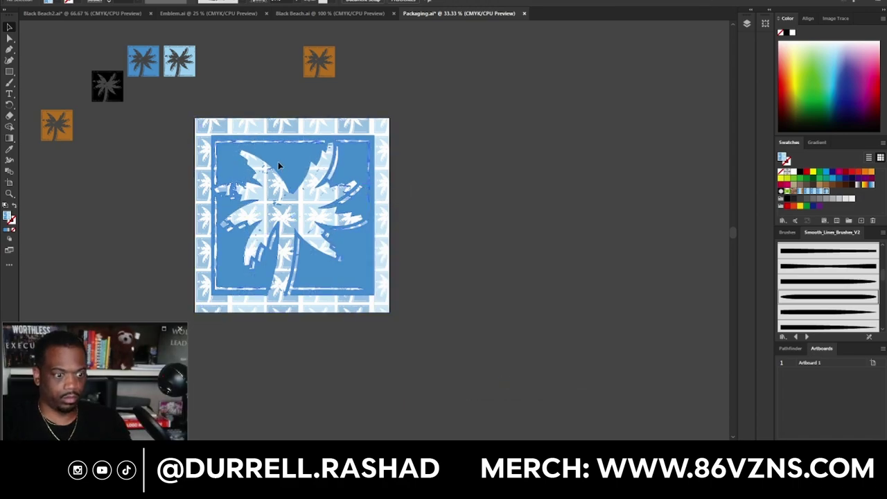
Try fainter opacities on the pattern-filled square, then set its opacity to 50%.
click(388, 137)
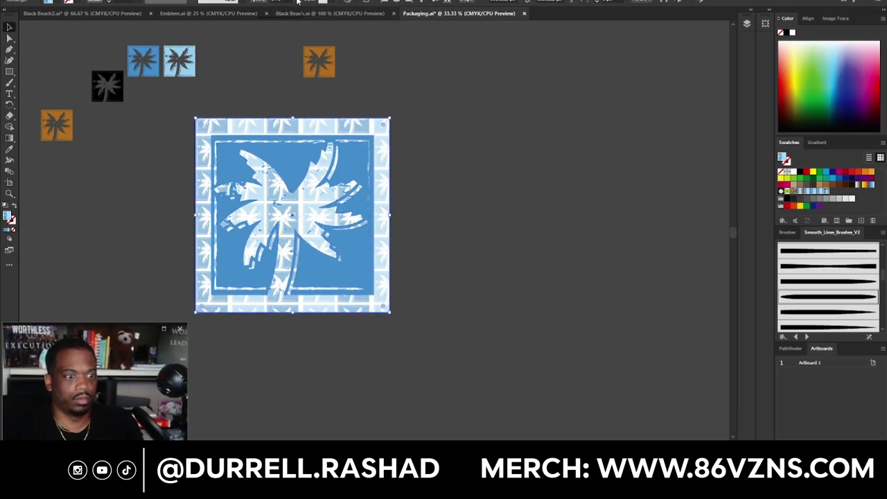
mouse_move(269, 11)
mouse_down()
mouse_move(261, 11)
mouse_move(270, 2)
mouse_up()
click(458, 158)
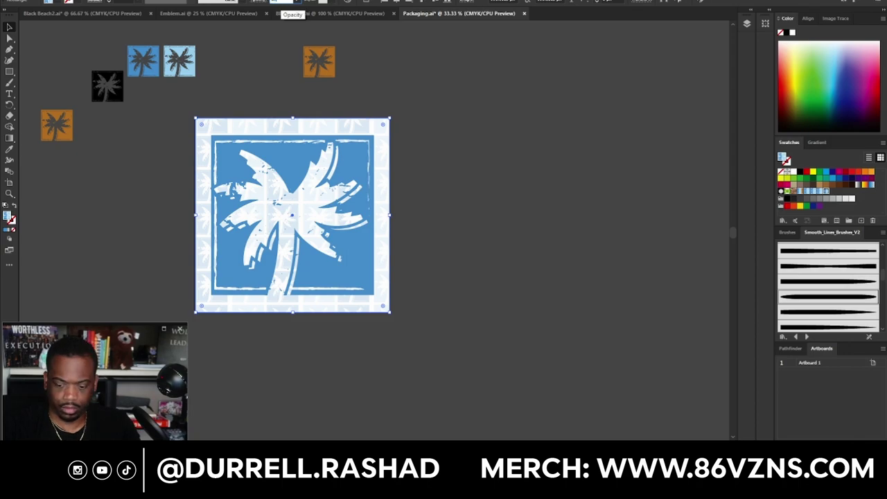
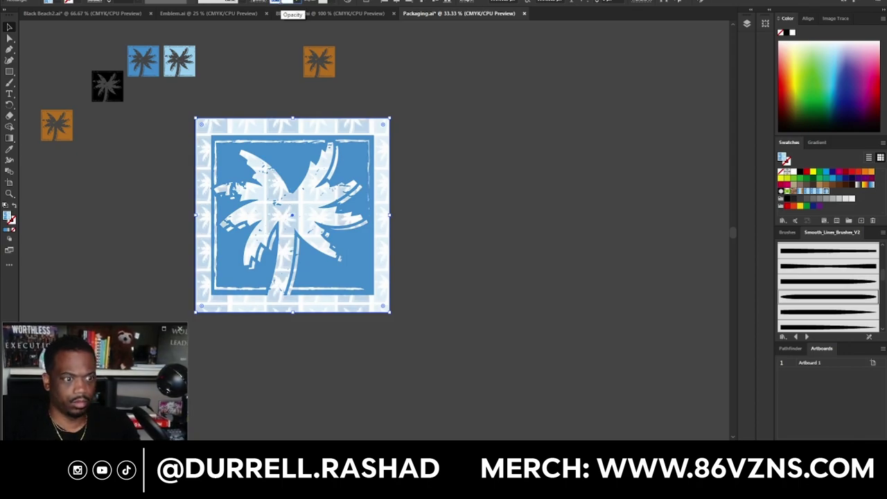
key(Return)
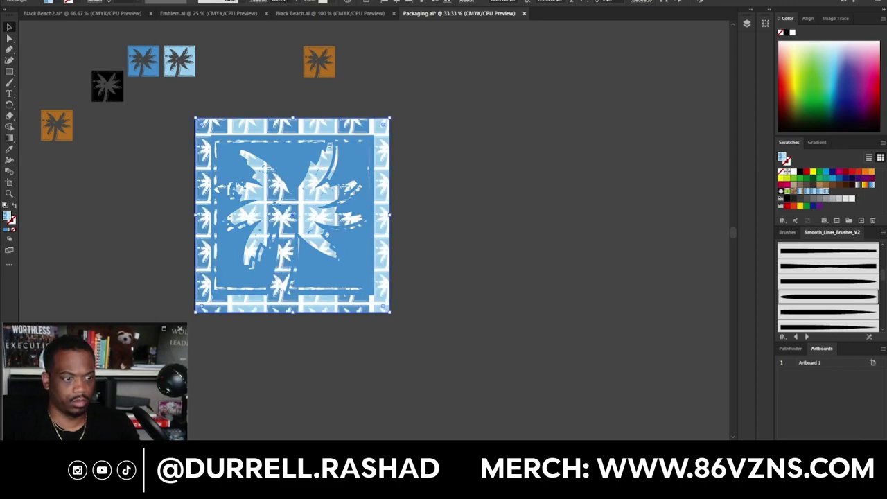
text(50)
key(Return)
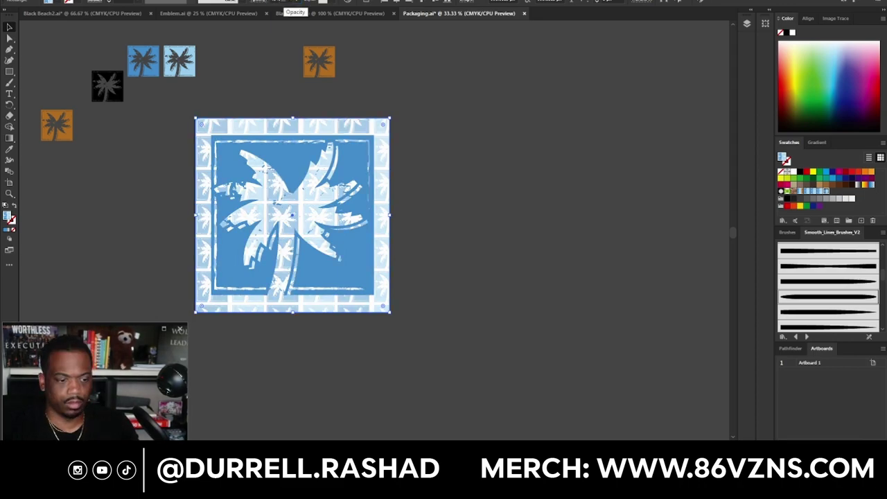
Move the large blue palm emblem off the artboard, to the right of the pattern.
click(456, 227)
click(349, 173)
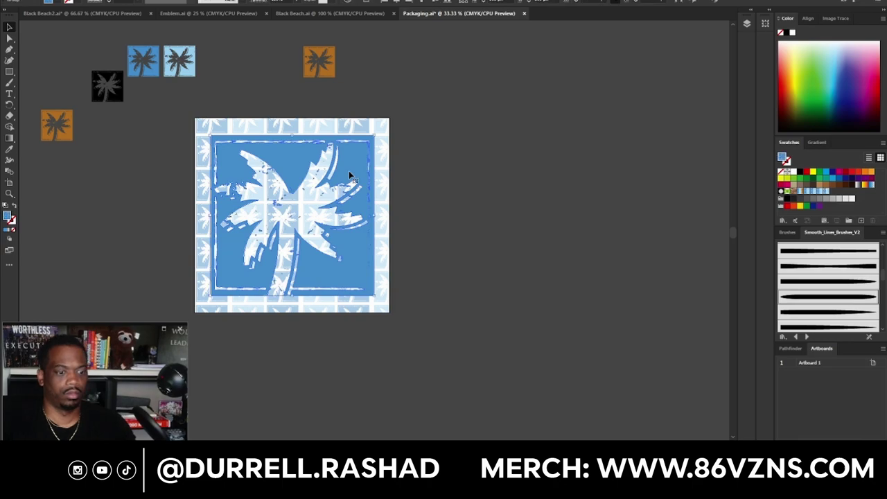
drag(348, 171, 622, 136)
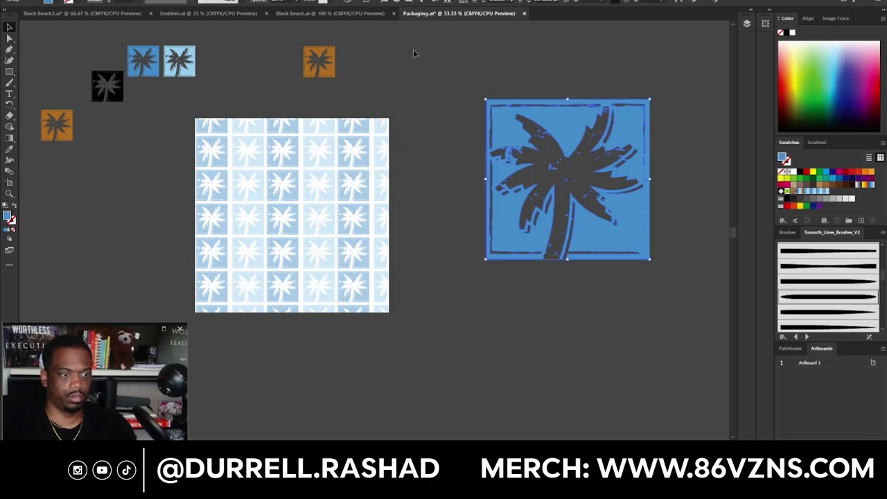
Look through the Black Beach, Emblem and Black Beach2 documents for logo artwork to place on the packaging.
click(346, 14)
key(ctrl+a)
click(208, 13)
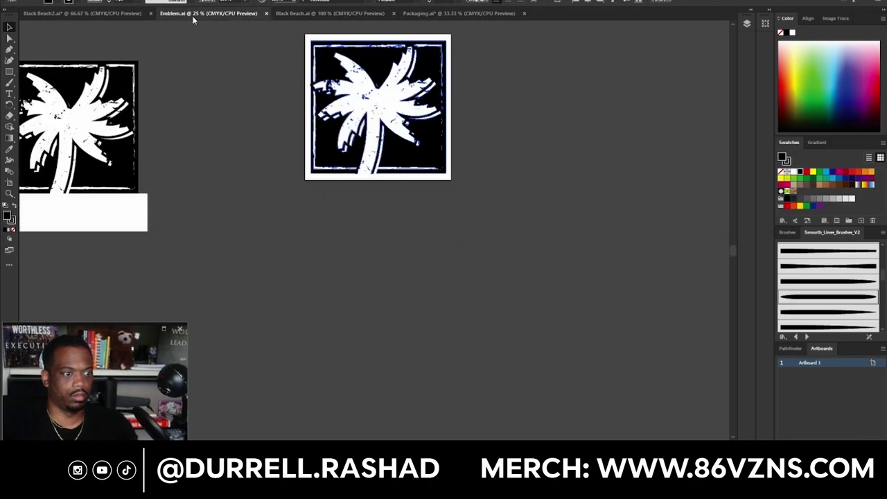
click(75, 13)
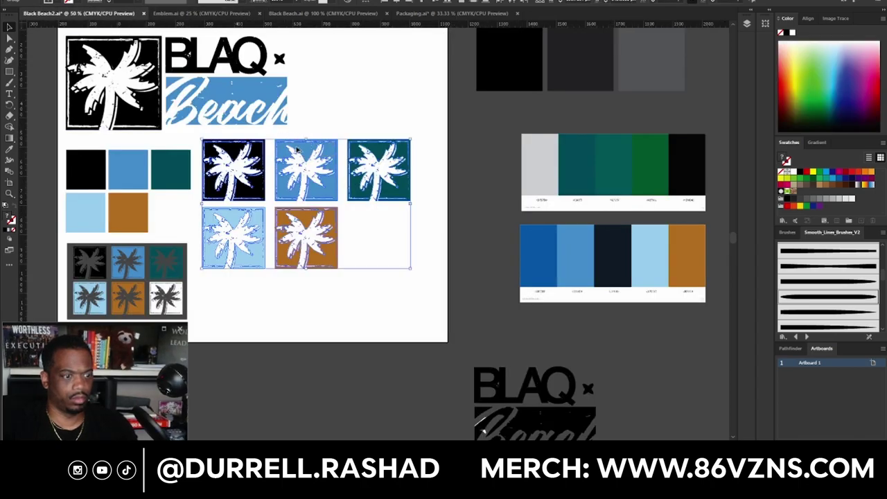
key(ctrl+minus)
scroll(296, 150, up, 2)
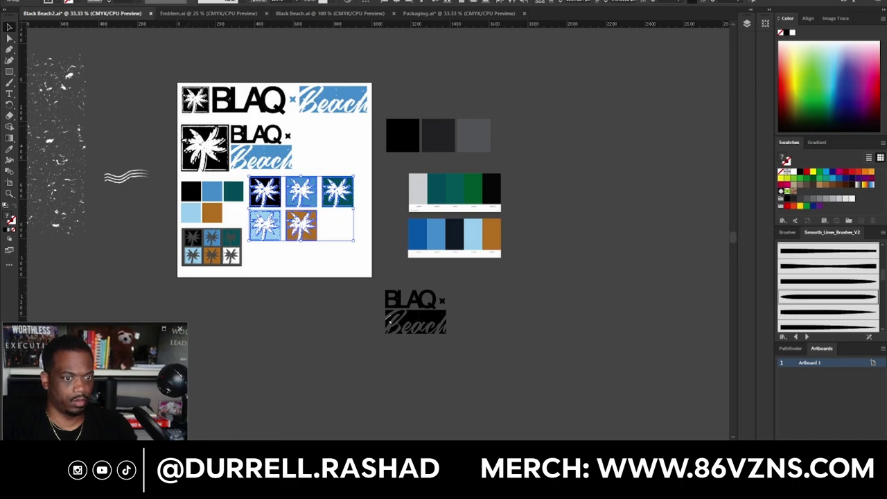
Reopen the recent Biz Card - Horiz.ai document.
click(47, 1)
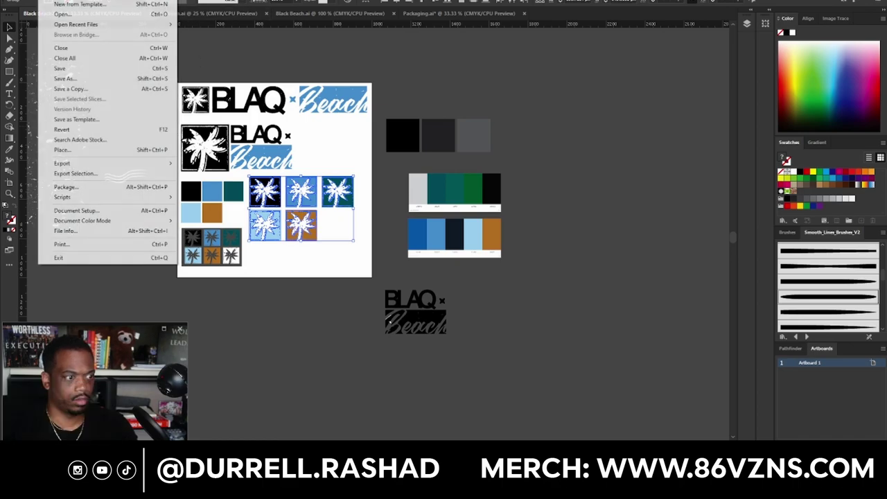
mouse_move(126, 25)
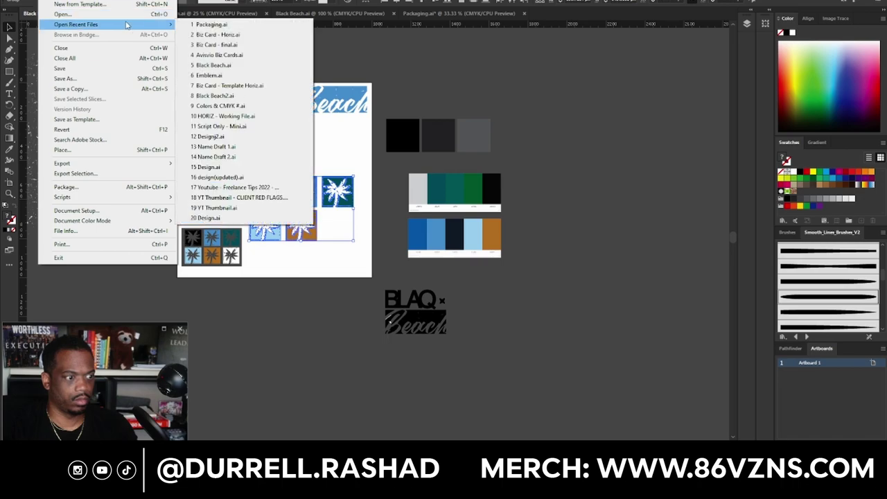
click(234, 35)
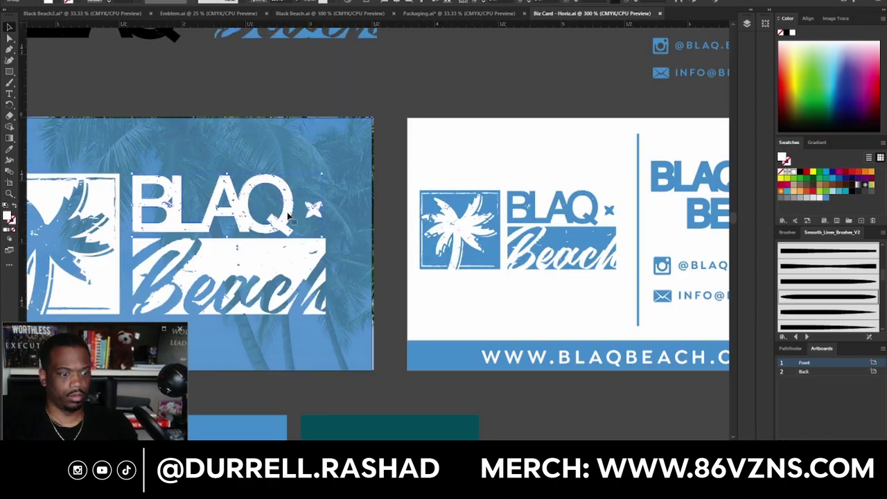
Copy the white BLAQ × Beach logo with its palm emblem from the front card into the Packaging document.
scroll(290, 241, down, 1)
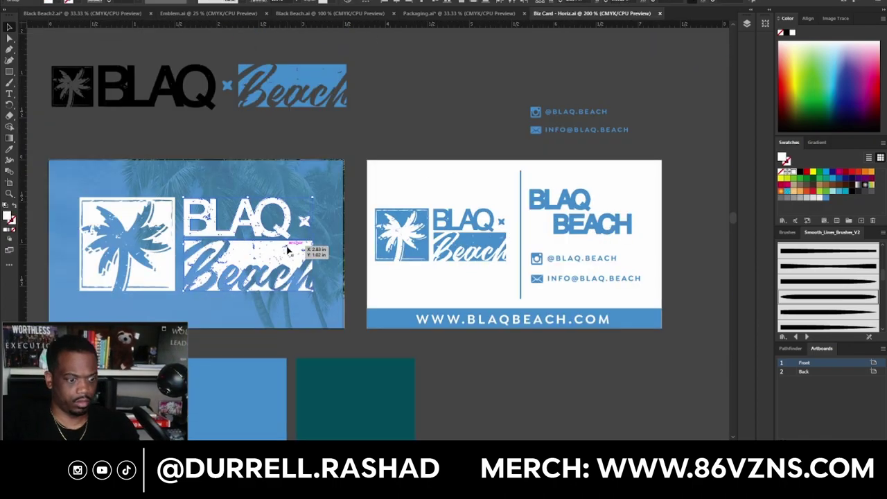
click(132, 255)
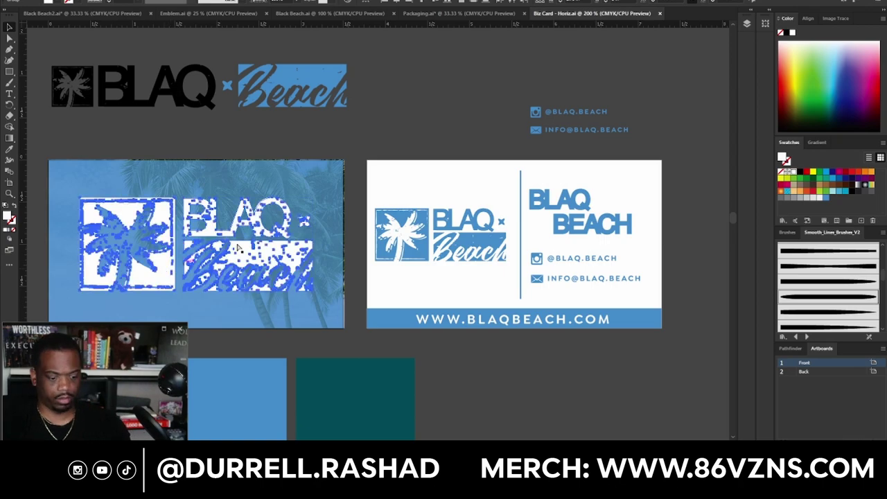
click(436, 12)
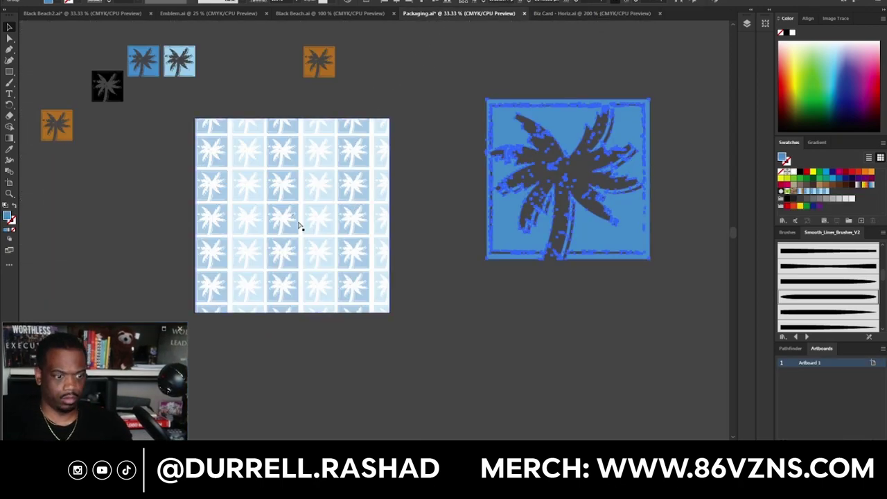
key(ctrl+v)
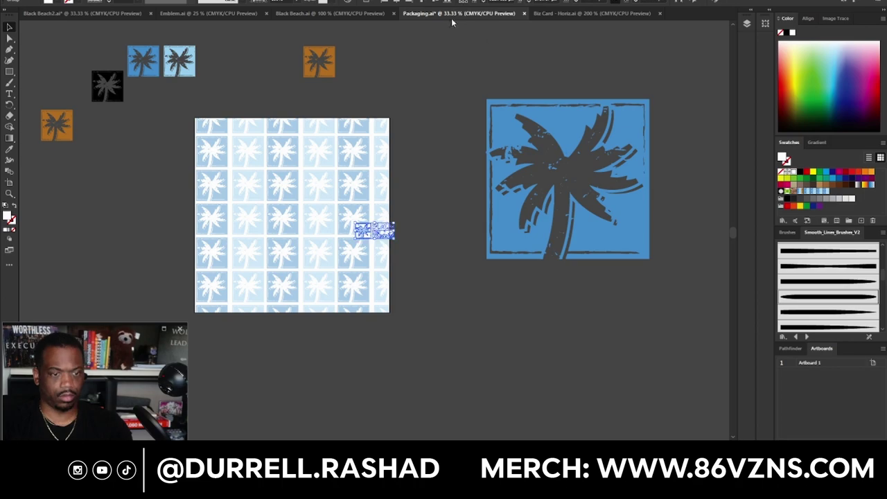
Move the pasted BLAQ × Beach logo onto the palm pattern and enlarge it to nearly the artboard's width.
click(408, 1)
click(435, 2)
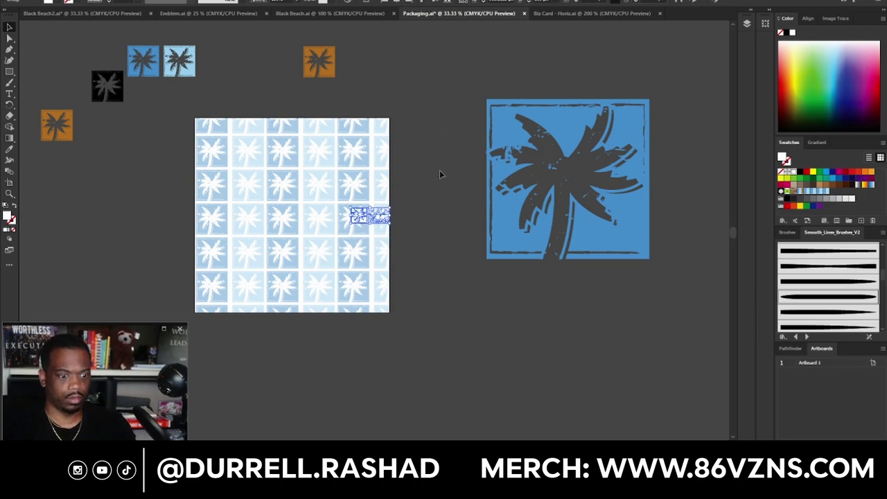
drag(349, 225, 257, 219)
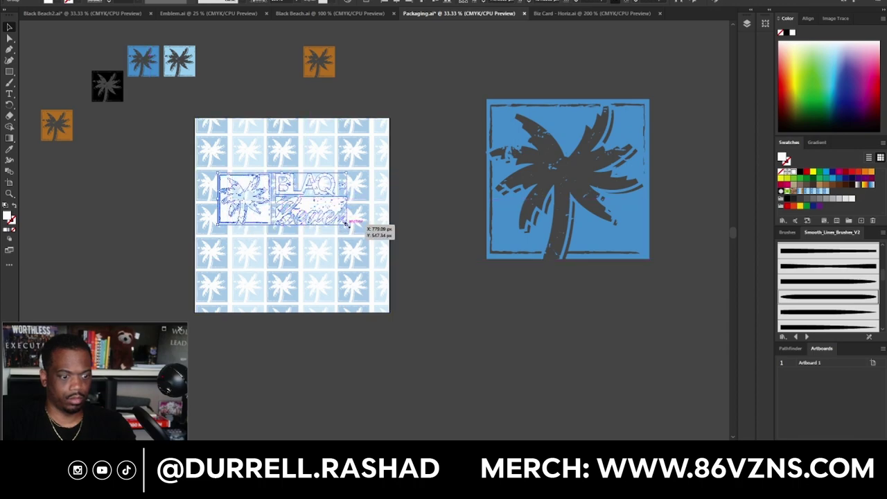
drag(348, 223, 380, 237)
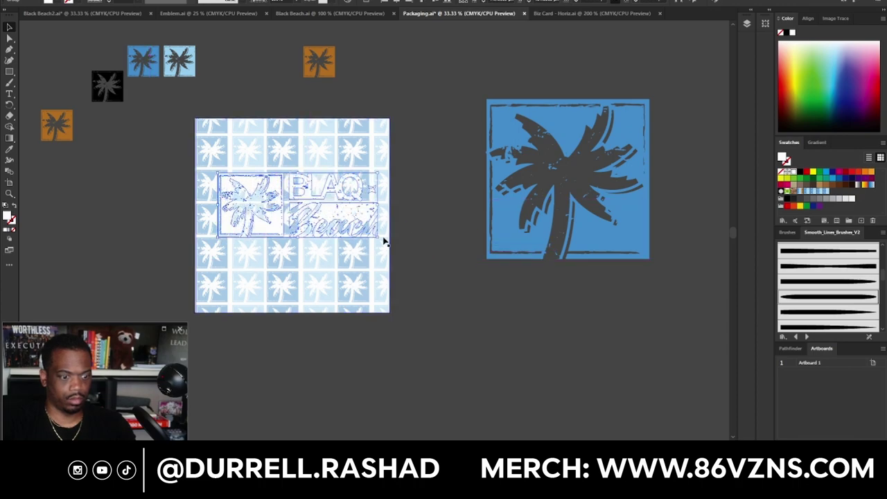
Centre the logo on the artboard and fill it with black.
click(396, 3)
click(441, 2)
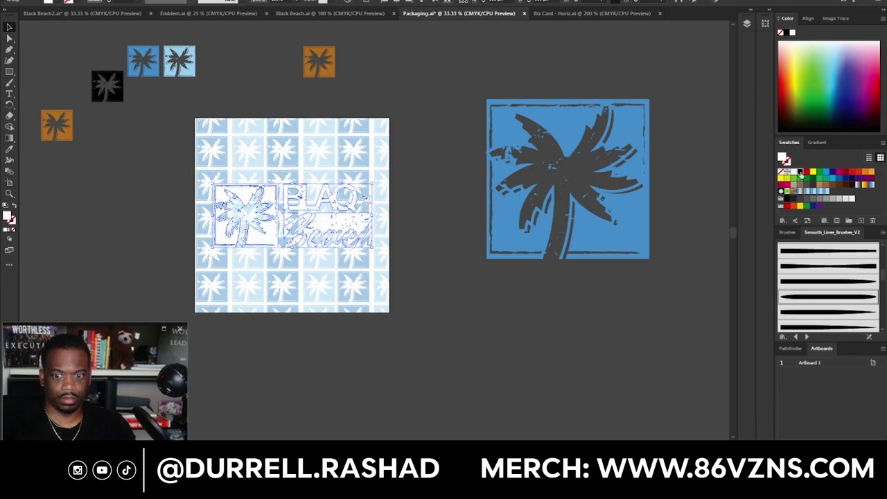
click(568, 253)
scroll(305, 236, up, 1)
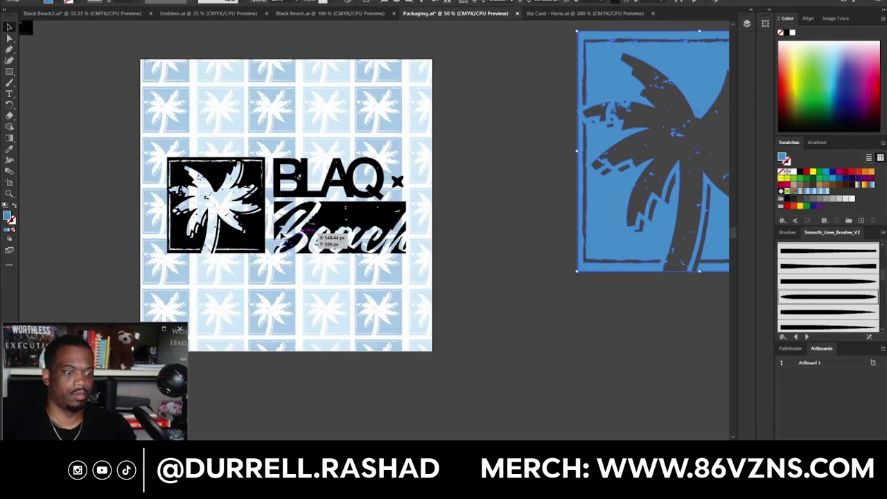
scroll(116, 142, down, 1)
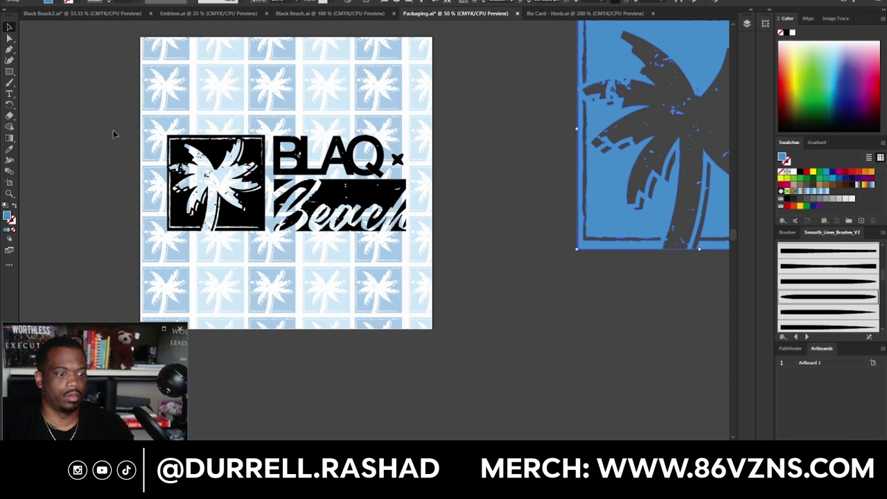
Try to recolour the logo with the blue sampled from the large palm emblem.
click(258, 173)
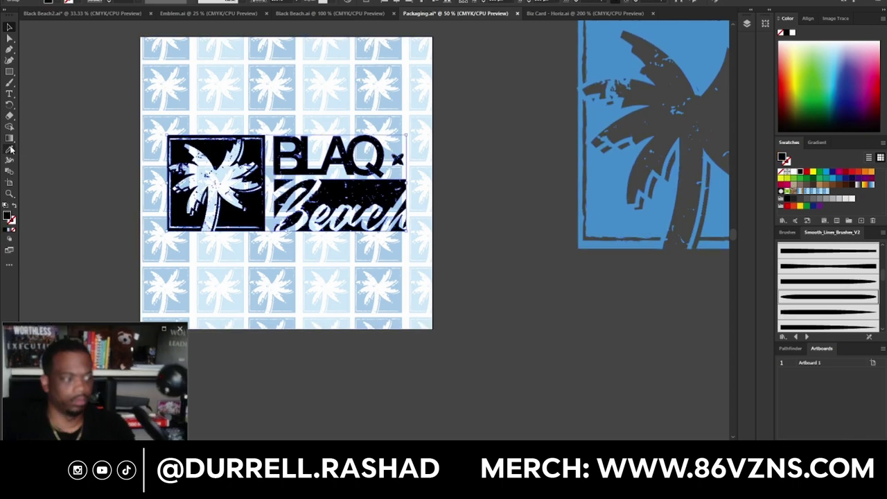
click(9, 149)
click(610, 170)
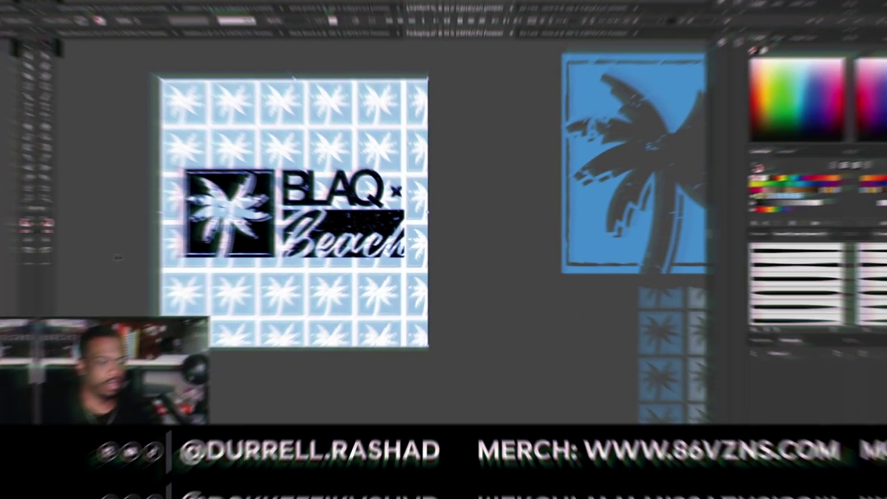
Try a solid colour swatch as the fill of the pattern square, and undo it.
scroll(107, 228, down, 2)
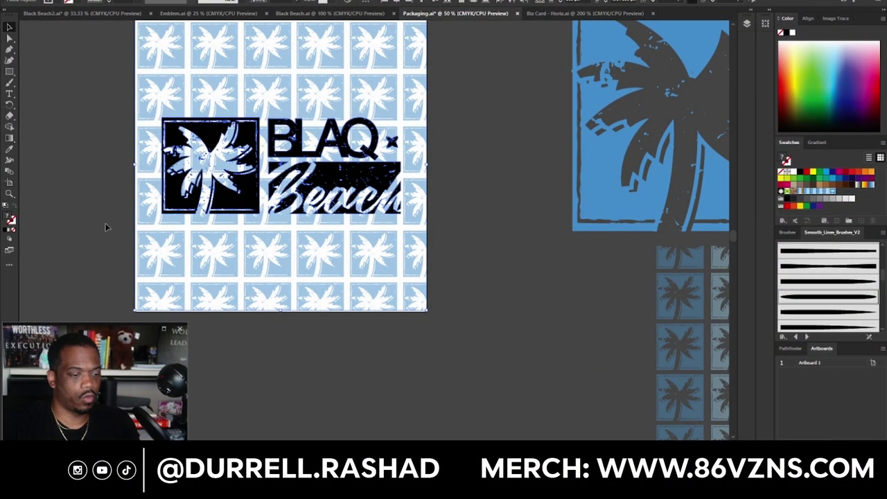
scroll(107, 228, up, 1)
click(106, 228)
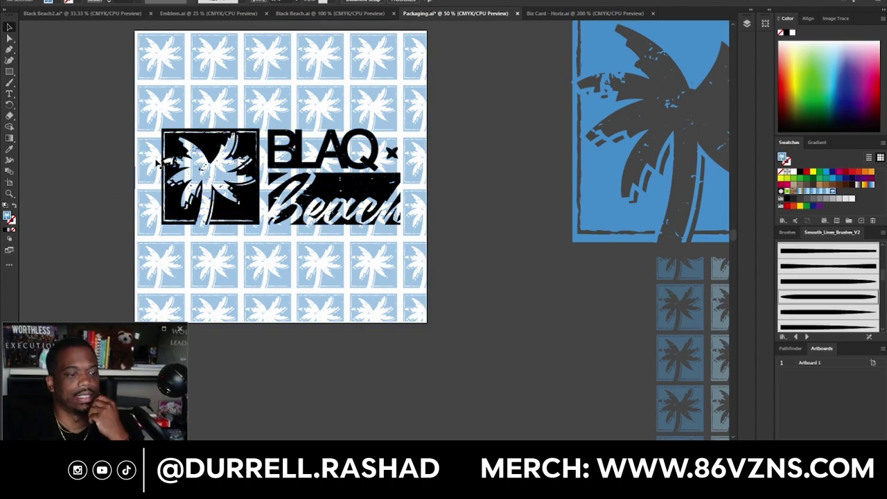
click(323, 103)
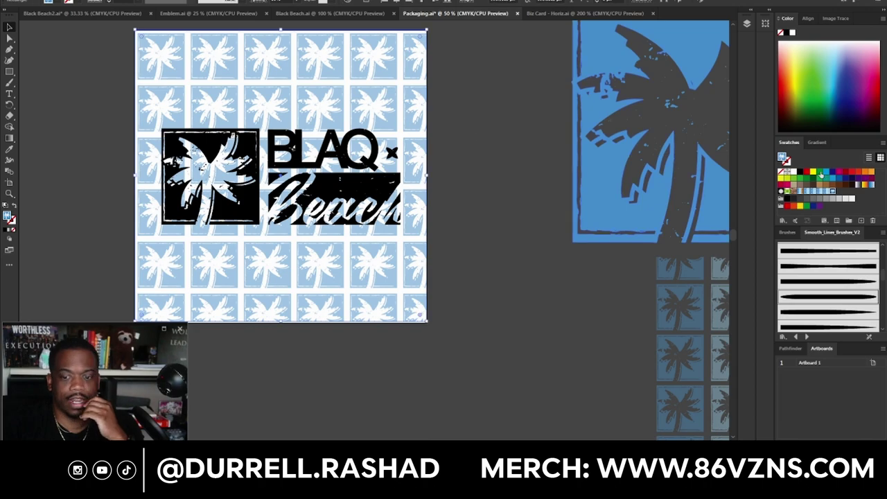
click(808, 172)
key(ctrl+z)
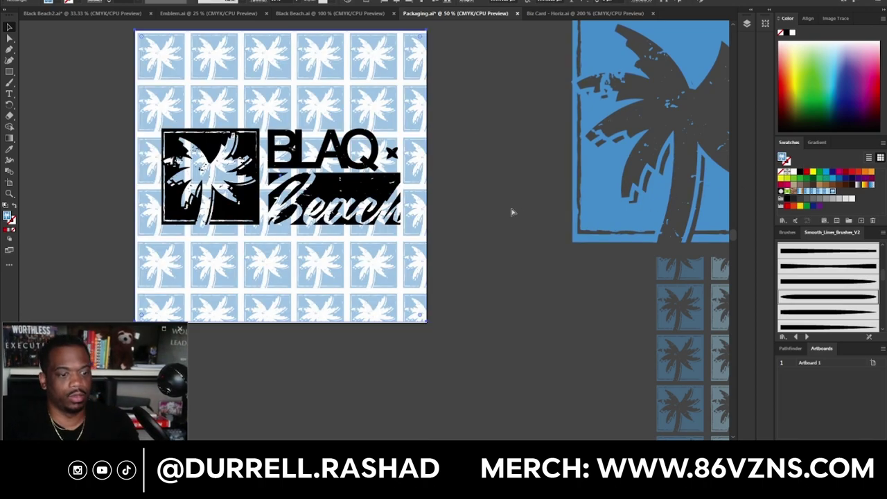
Move the large blue emblem, the small blue emblem and the spare pattern together to the empty canvas left of the artboard.
scroll(444, 205, down, 2)
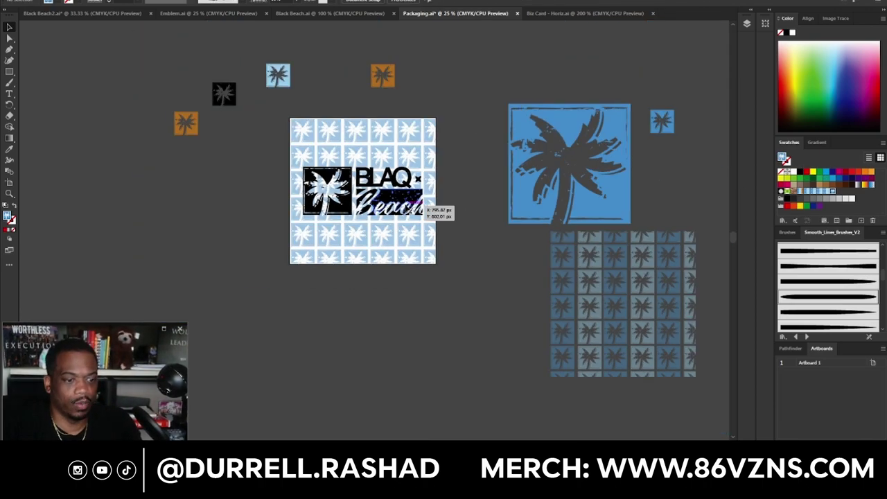
scroll(513, 228, down, 1)
scroll(653, 214, up, 1)
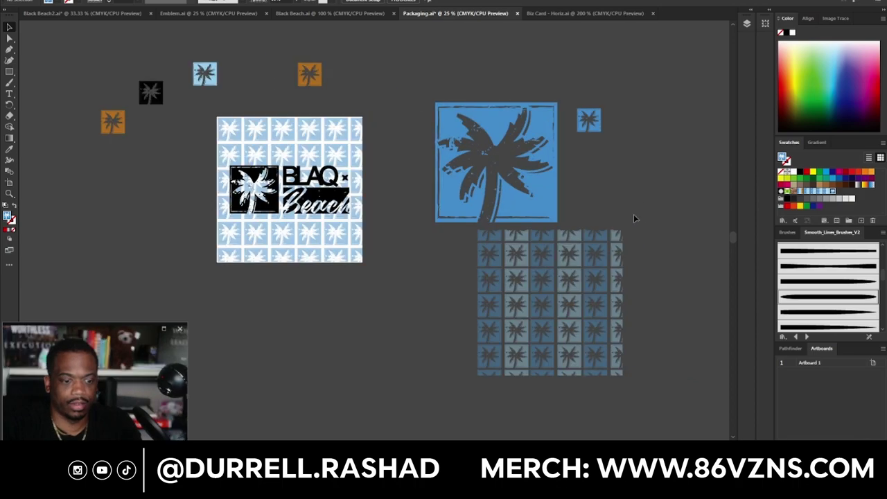
drag(440, 75, 646, 393)
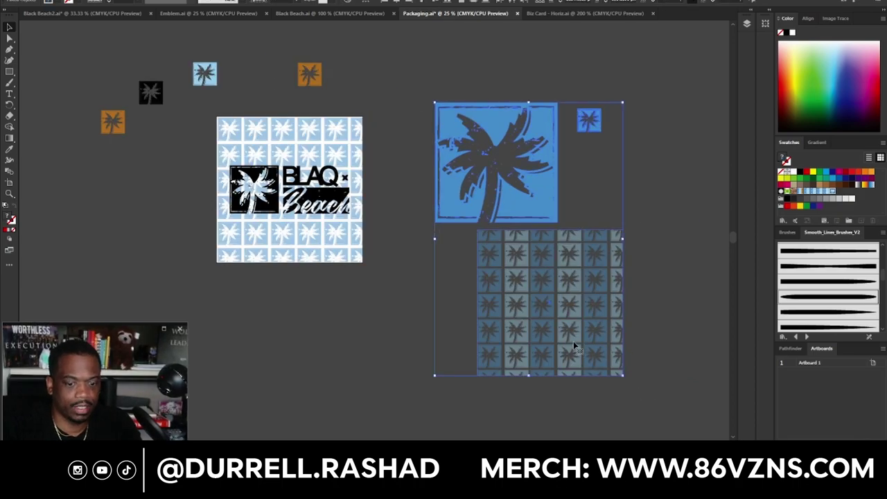
scroll(573, 341, down, 1)
drag(571, 332, 169, 221)
Add a second artboard of the same size directly to the right of the pattern artboard.
scroll(531, 300, up, 2)
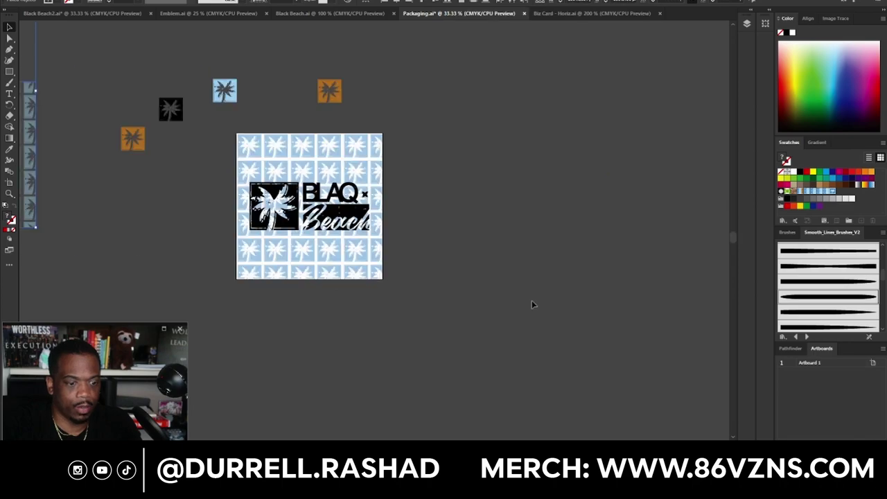
click(8, 181)
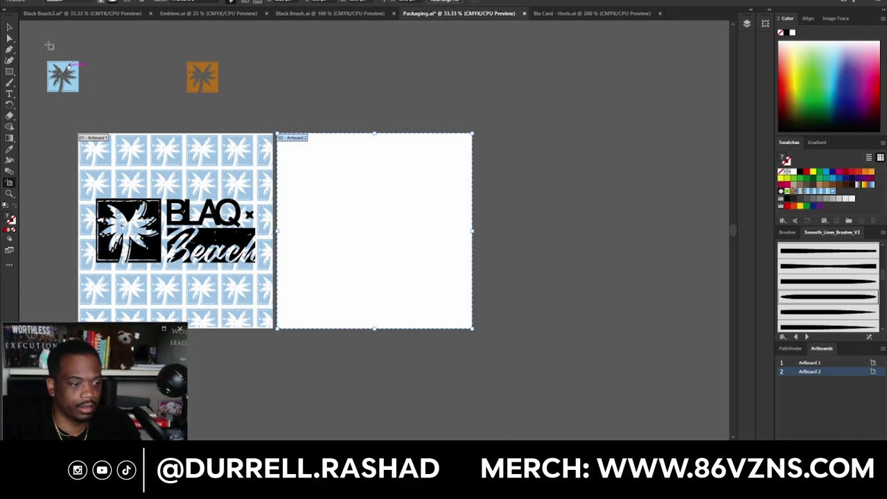
key(Escape)
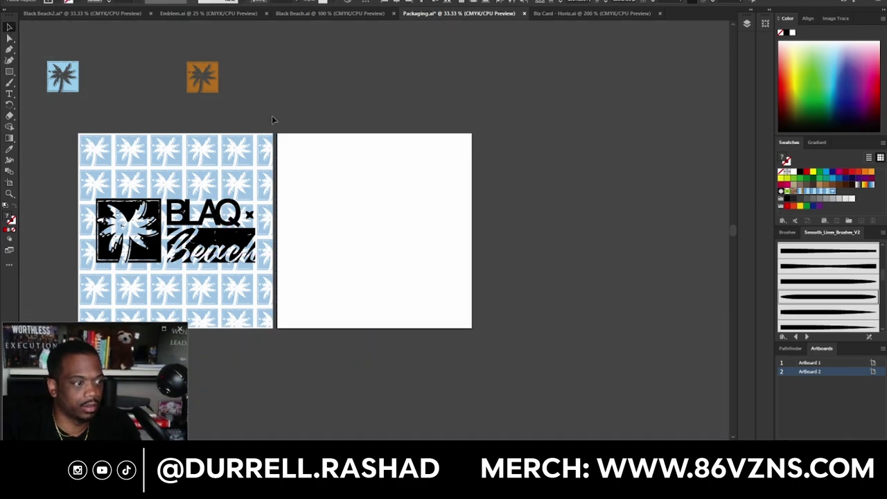
Look through the other open documents for artwork for the second artboard, ending in the Biz Card - Horiz document.
click(331, 13)
click(221, 14)
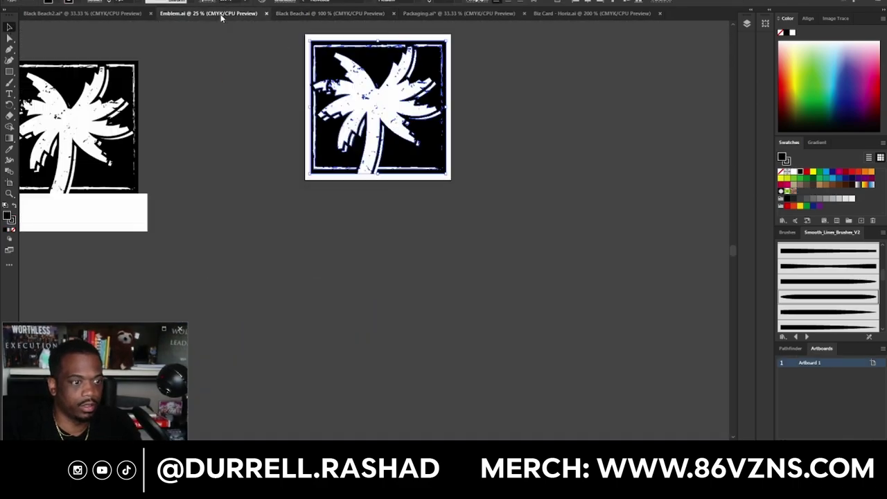
click(83, 13)
click(592, 14)
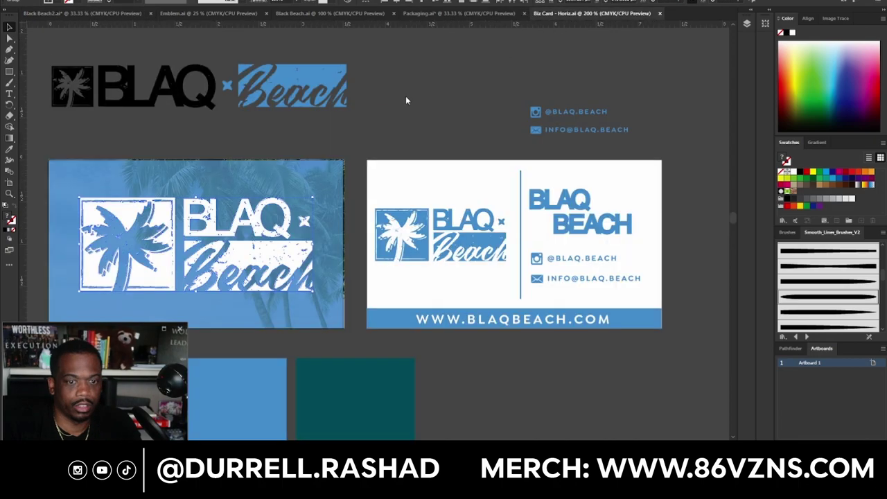
Shift the blue overlay off the front card's palm photo, remove the photo, and close the document without saving.
drag(291, 175, 294, 220)
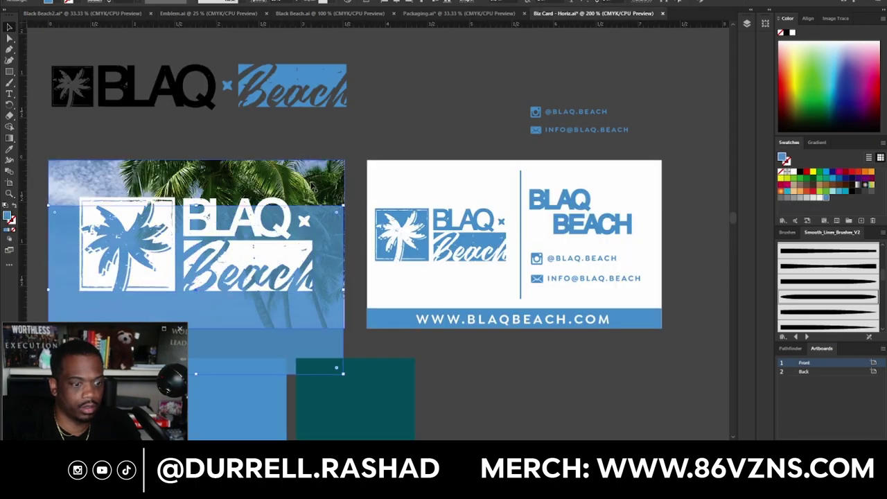
click(314, 189)
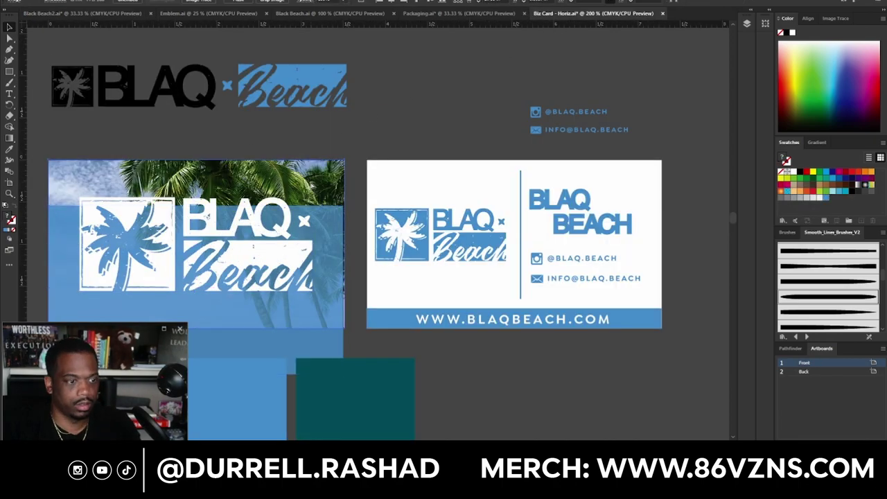
key(Delete)
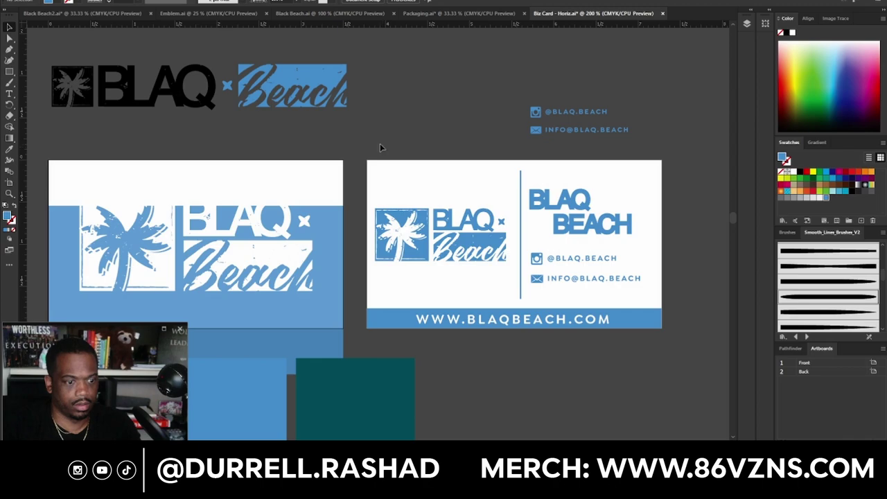
scroll(379, 147, down, 2)
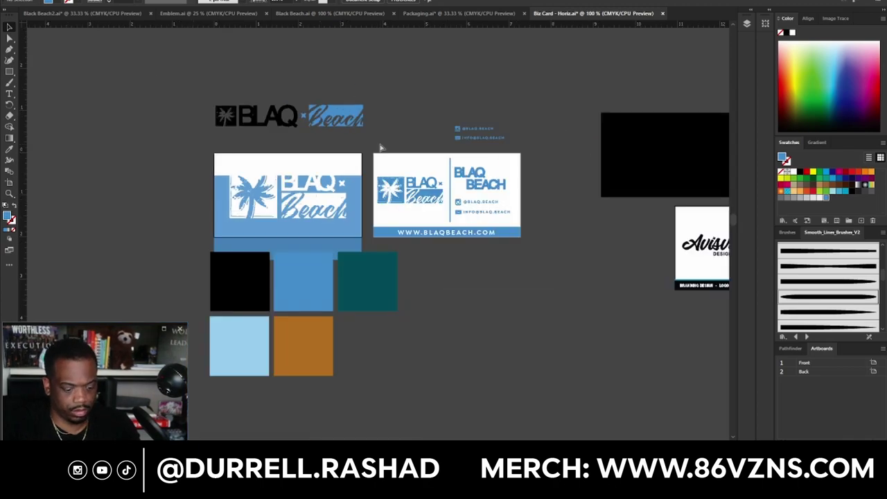
click(663, 13)
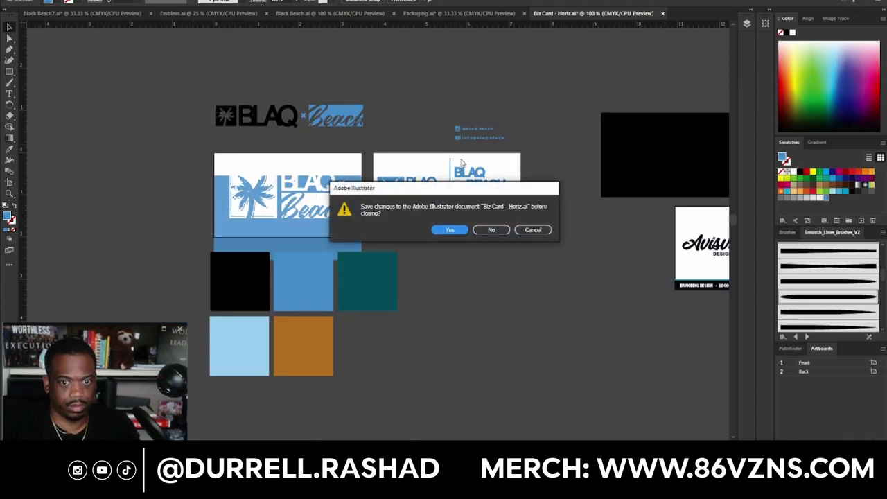
click(493, 230)
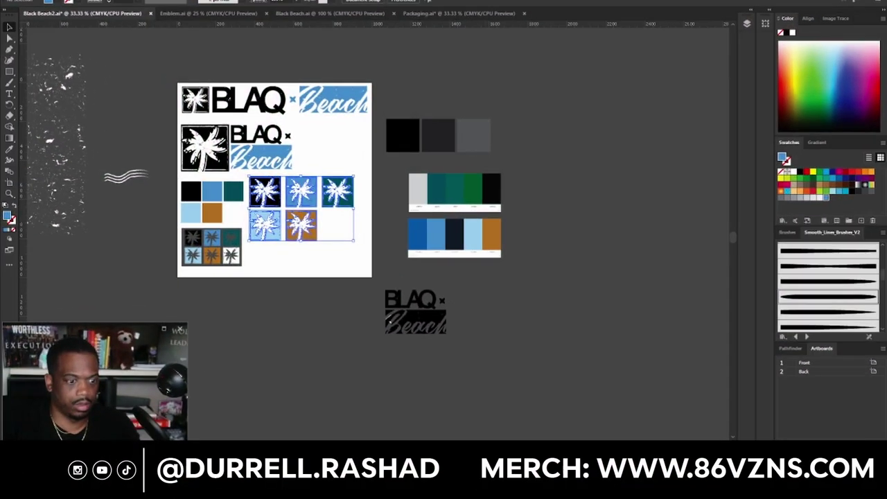
Reopen the recent Biz Card - Horiz document and copy the front card's palm tree photo into the Packaging document.
click(47, 1)
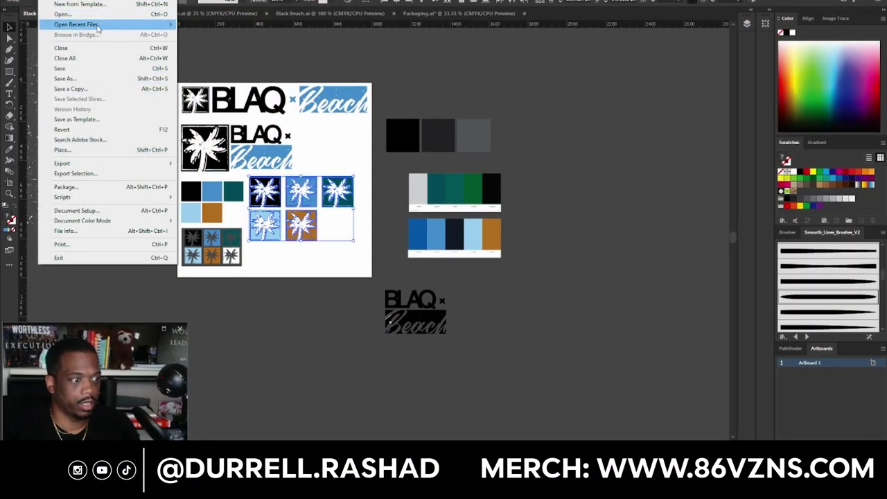
mouse_move(97, 26)
click(208, 35)
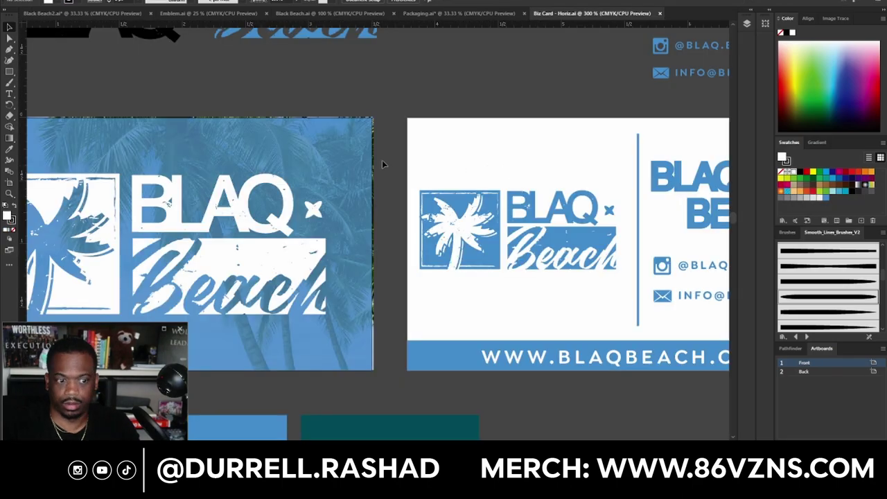
click(374, 164)
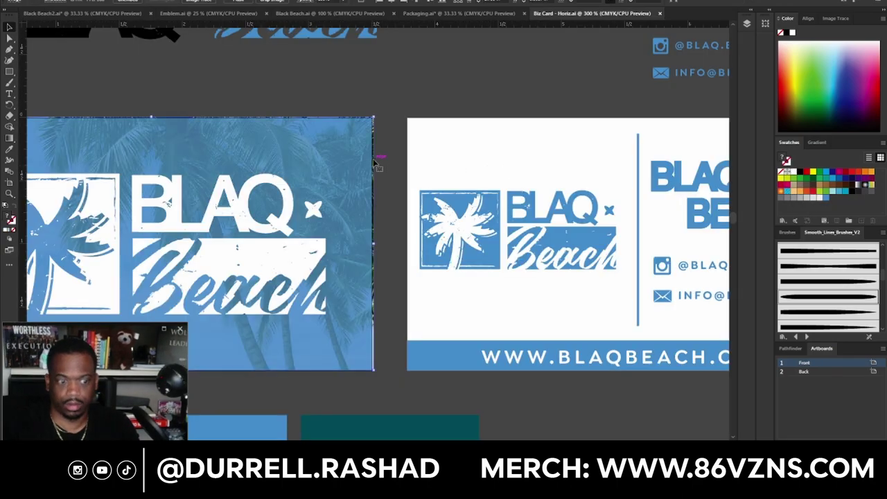
scroll(370, 75, down, 2)
click(433, 15)
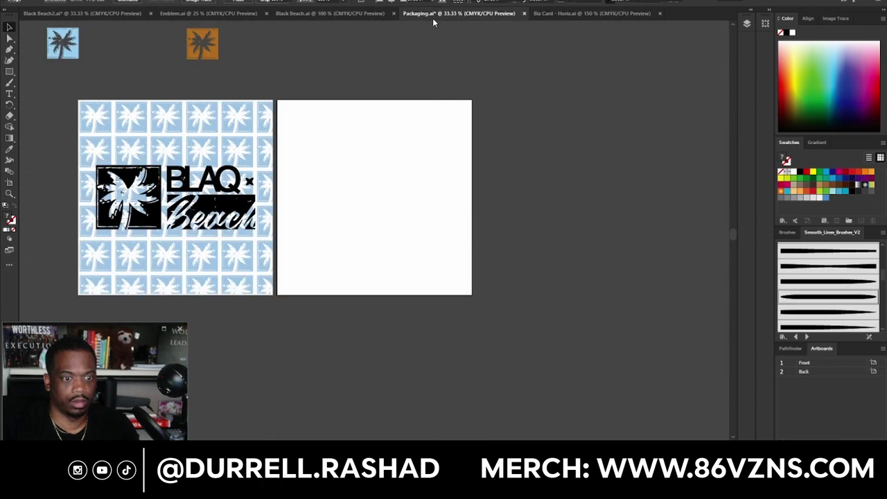
key(ctrl+v)
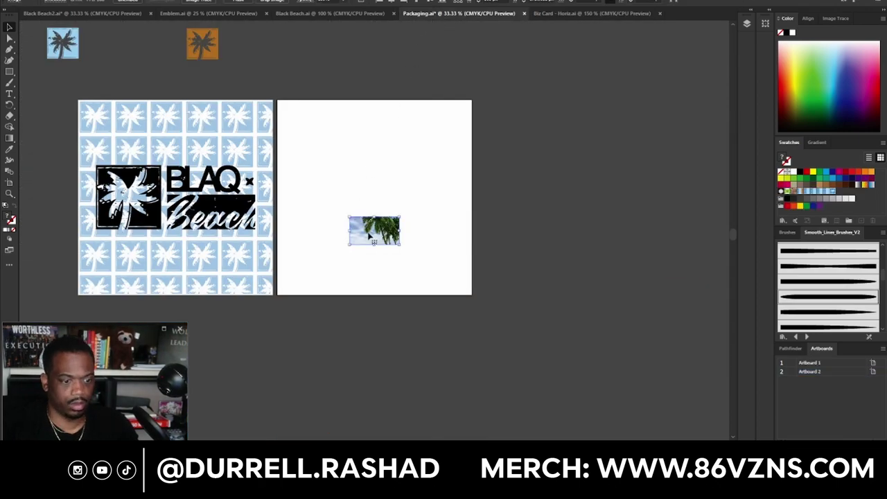
Enlarge the palm photo proportionally to the full height of the second artboard and send it to the back.
drag(374, 217, 376, 99)
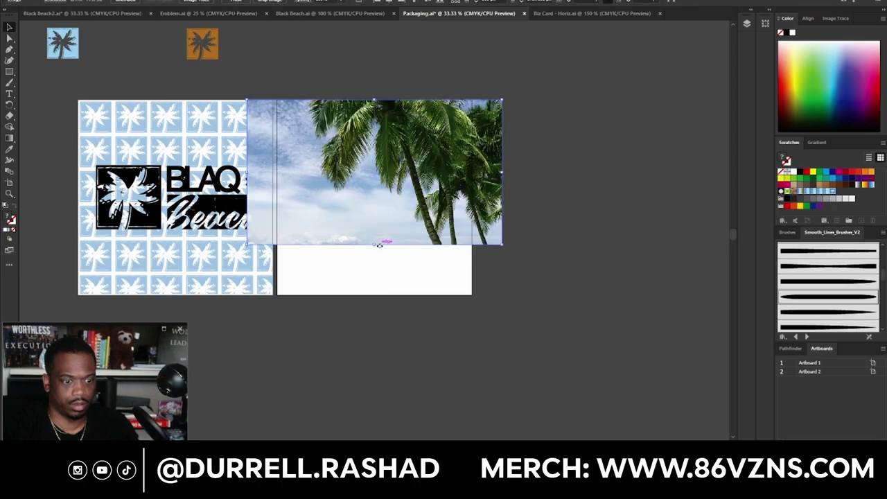
drag(379, 246, 377, 295)
right_click(422, 179)
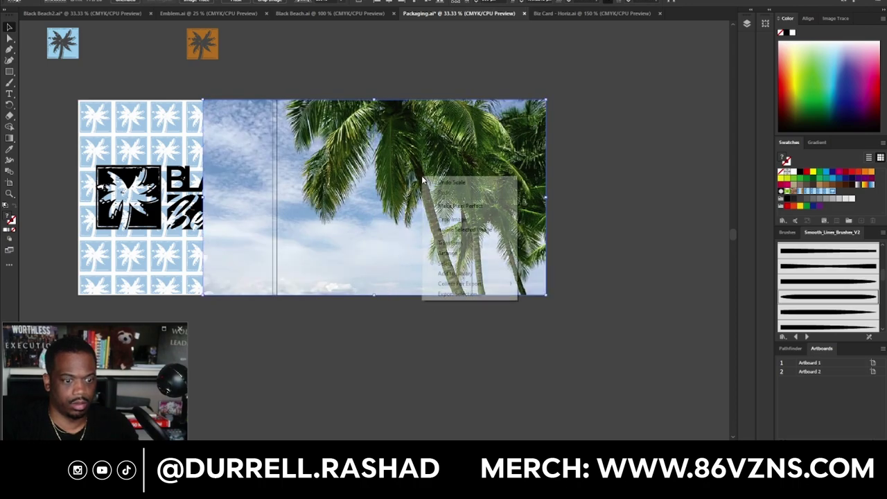
mouse_move(458, 255)
click(568, 283)
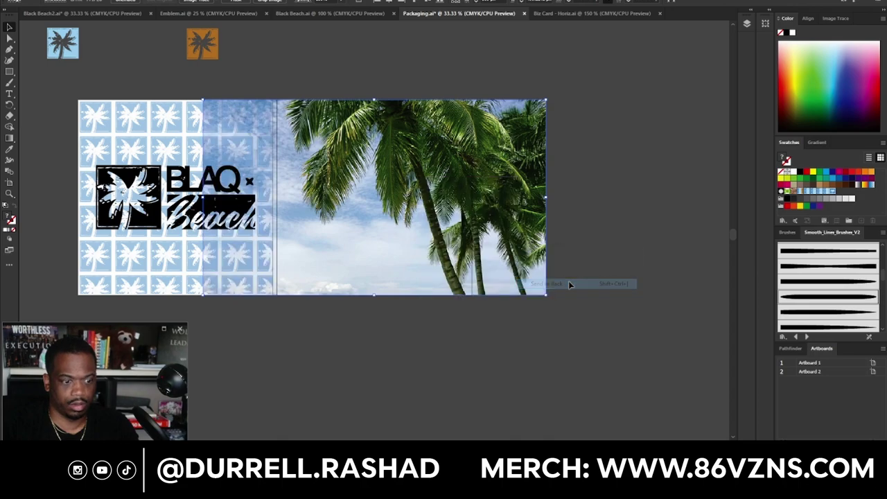
click(566, 280)
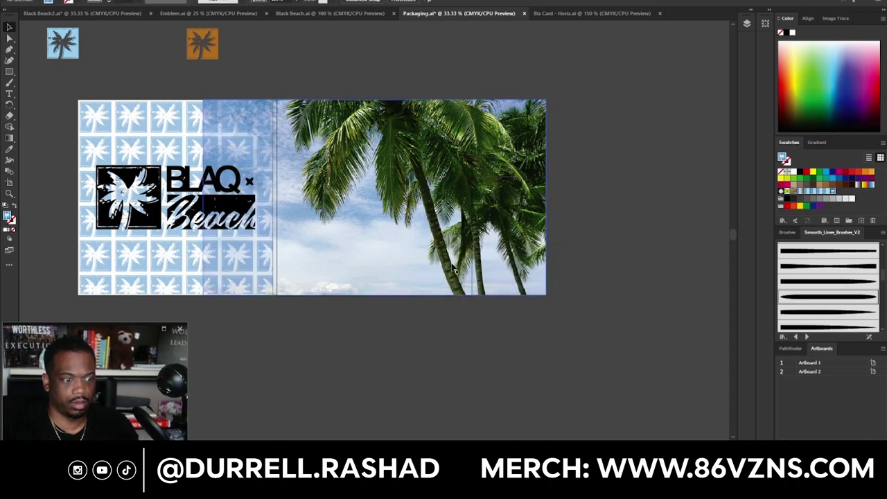
Crop the overhanging side of the palm photo to the second artboard's left edge.
click(296, 184)
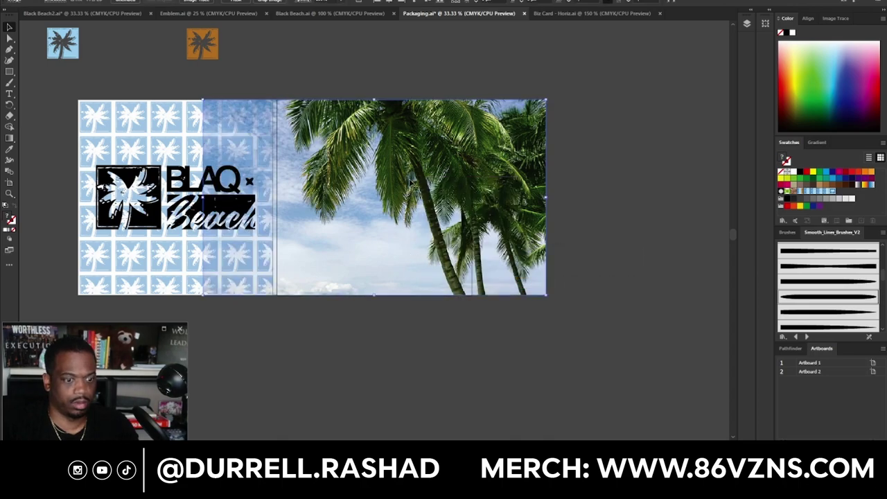
click(264, 4)
click(298, 6)
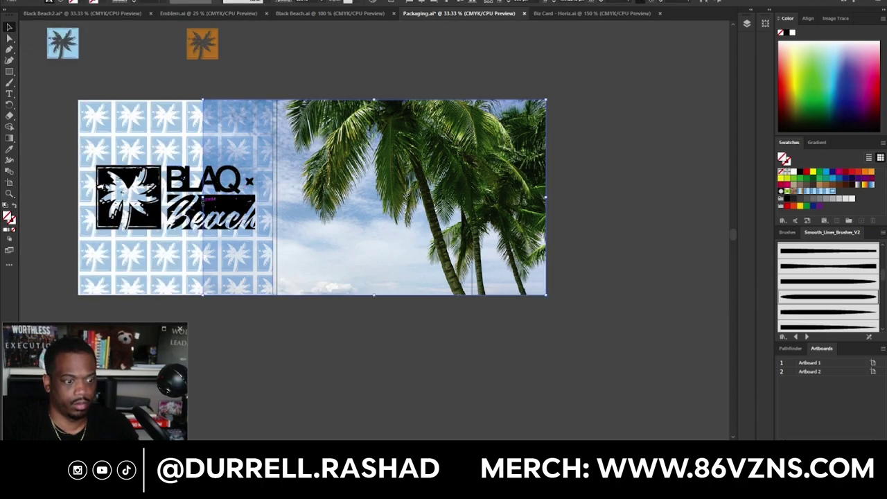
drag(203, 197, 277, 197)
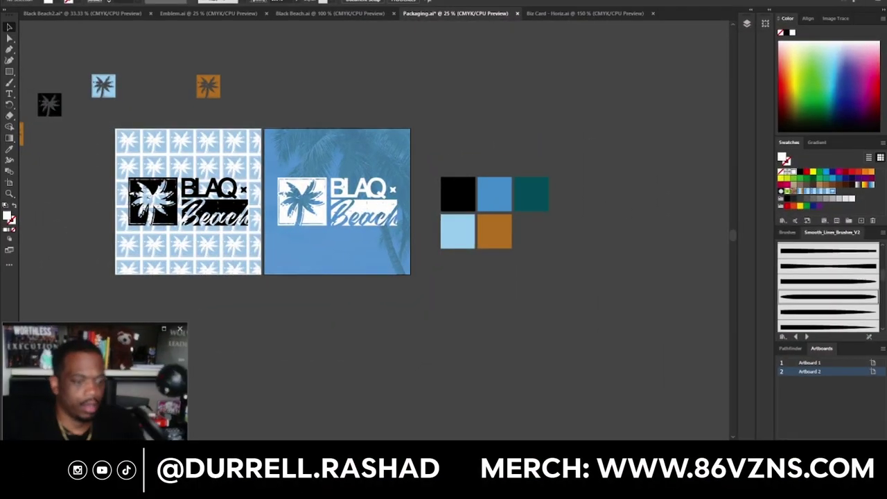
Draw a rectangle behind the logo on the first artboard, slightly larger than the logo, and fill it with black.
scroll(325, 276, up, 1)
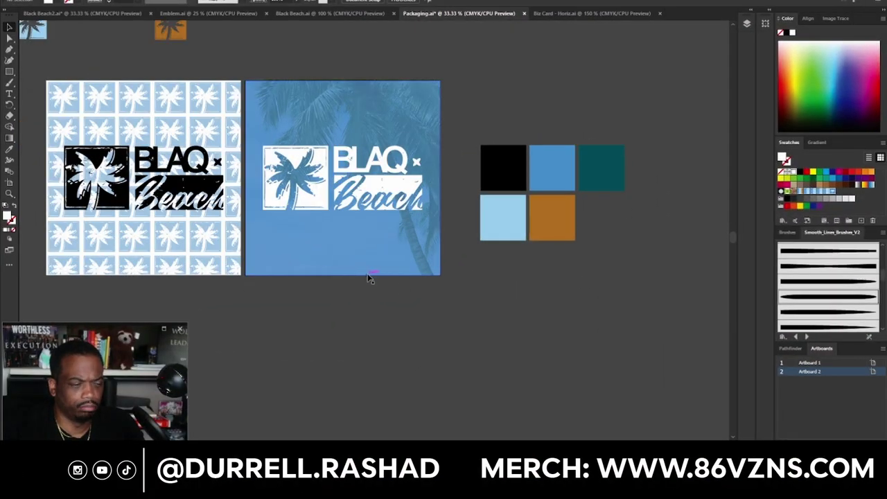
click(386, 249)
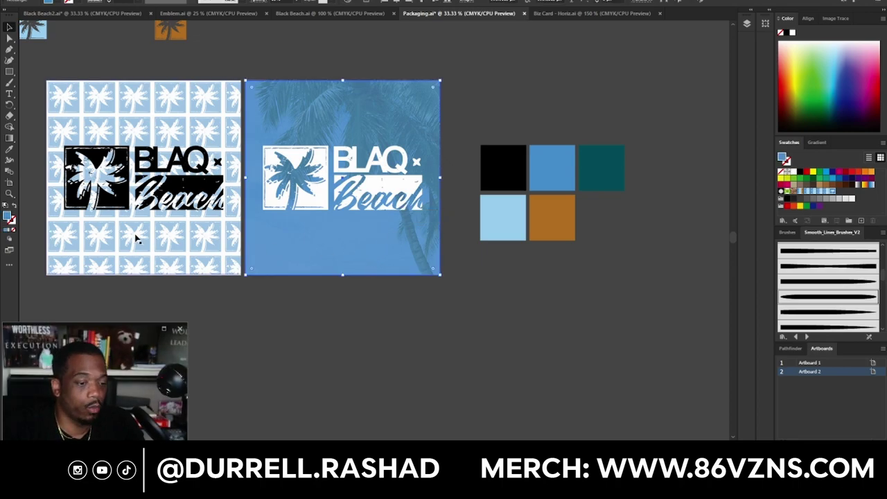
click(166, 244)
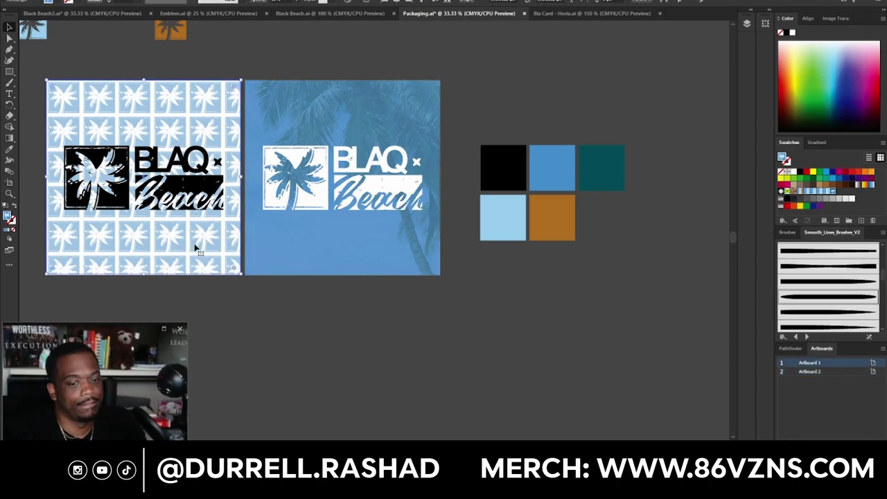
scroll(195, 246, down, 1)
drag(257, 214, 256, 199)
click(9, 27)
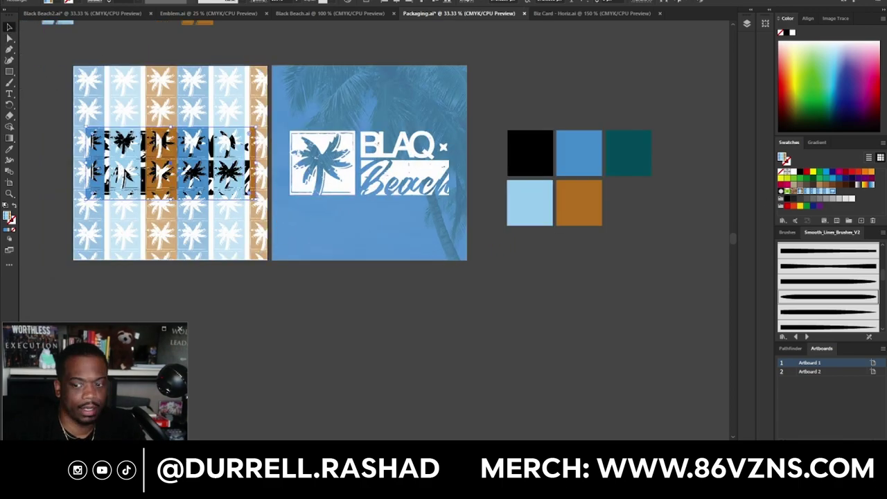
click(800, 173)
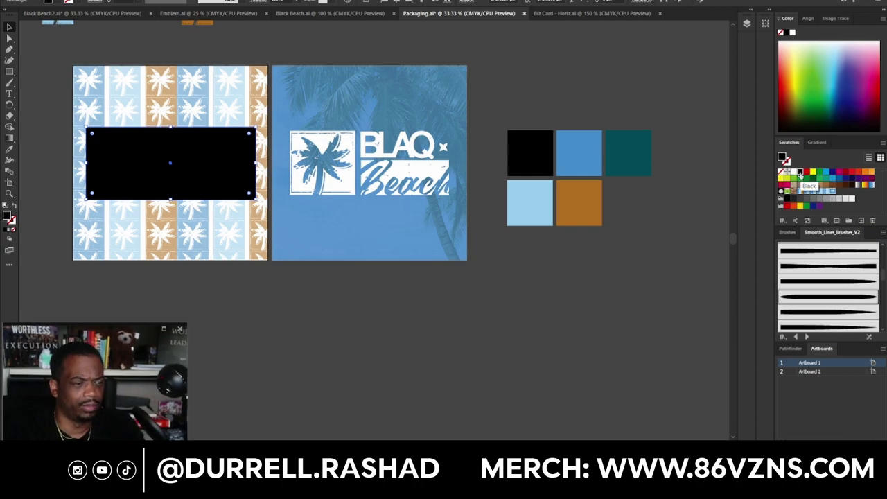
key(ctrl+shift+[)
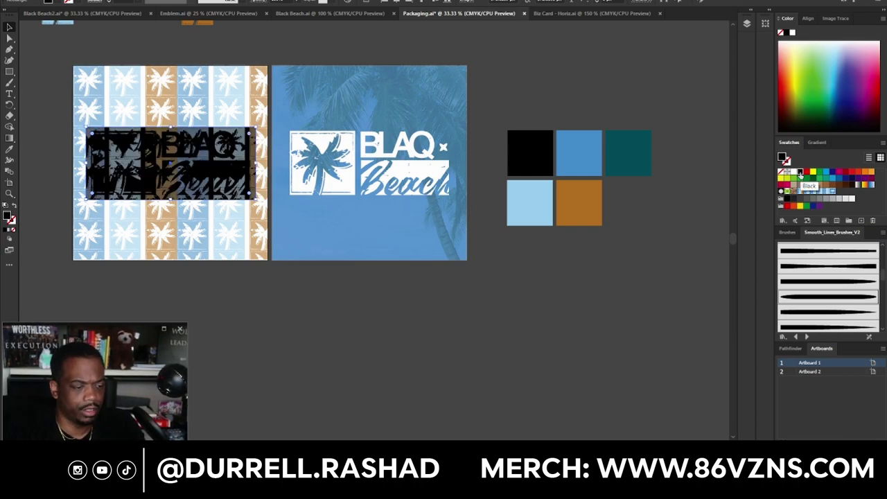
key(ctrl+z)
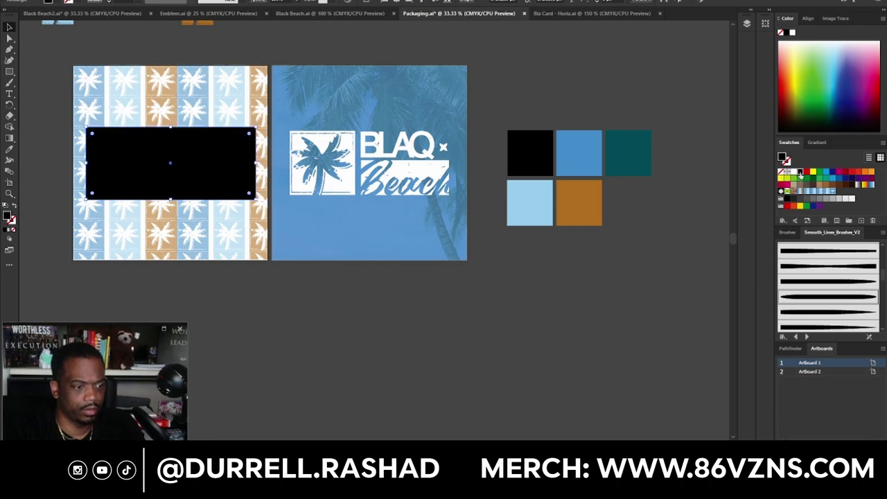
Recolour the first artboard's logo white.
click(406, 416)
click(232, 181)
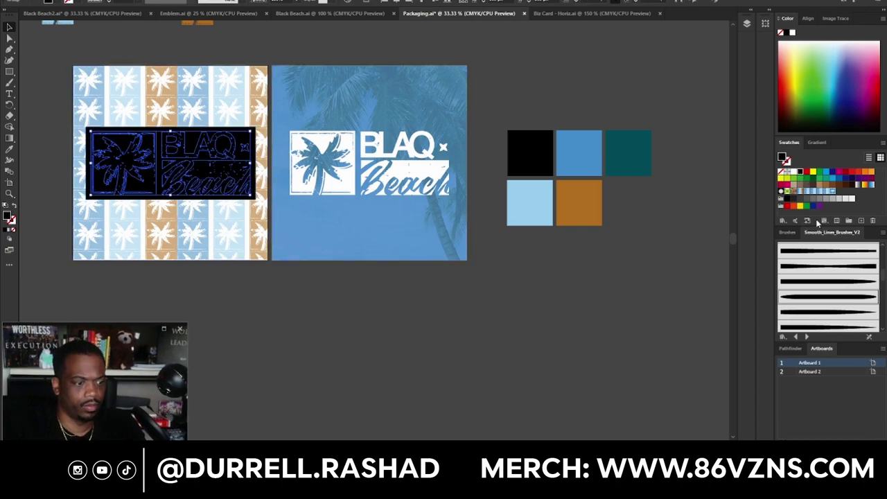
click(793, 173)
click(496, 392)
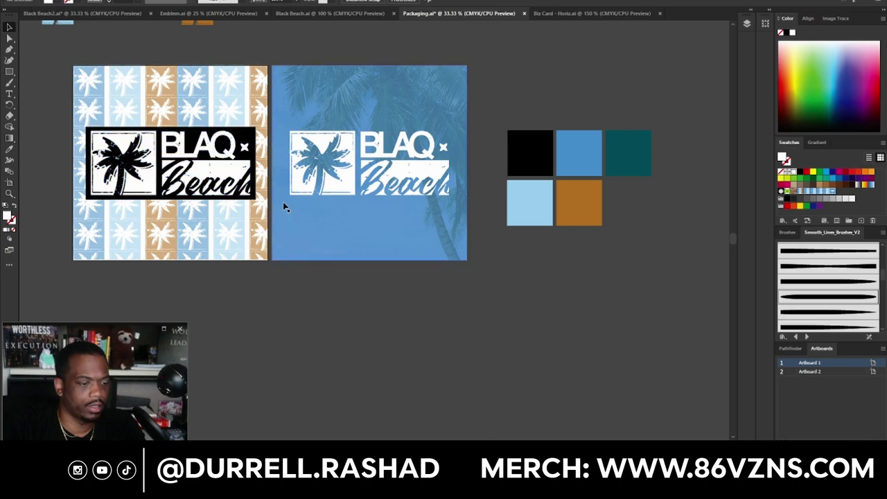
Fill the rectangle behind the first artboard's logo with the medium blue sampled from the colour palette.
click(256, 175)
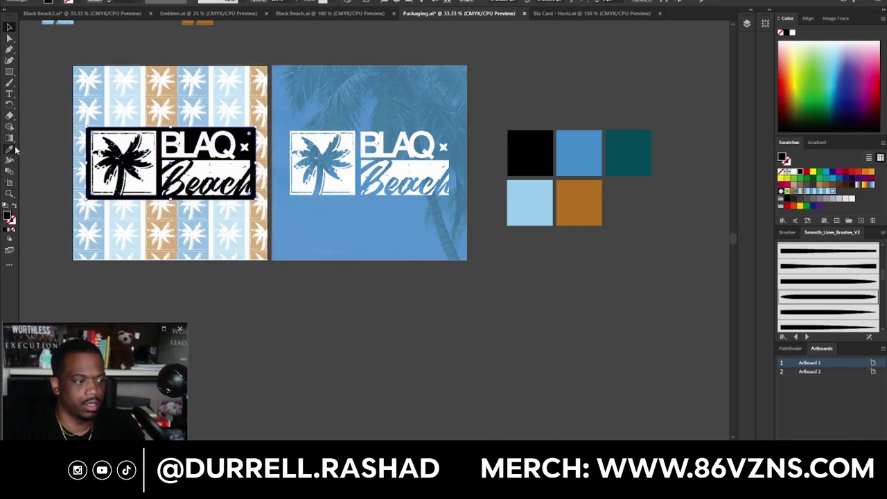
key(i)
click(454, 153)
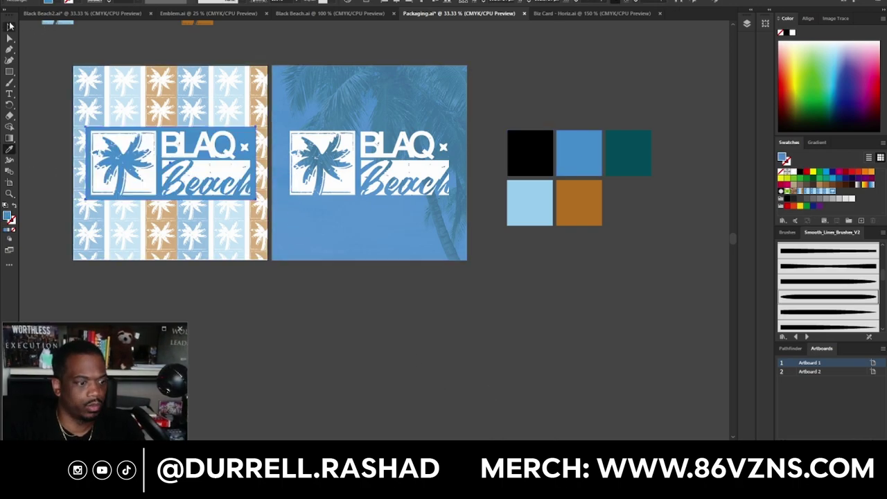
click(9, 27)
click(41, 79)
Cover the first artboard's palm pattern with a semi-transparent medium blue square behind the logo.
click(141, 172)
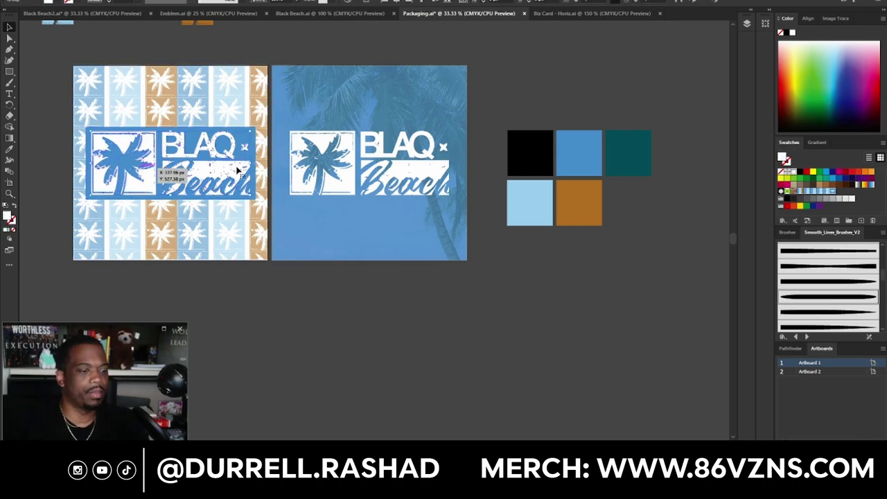
shift+click(254, 145)
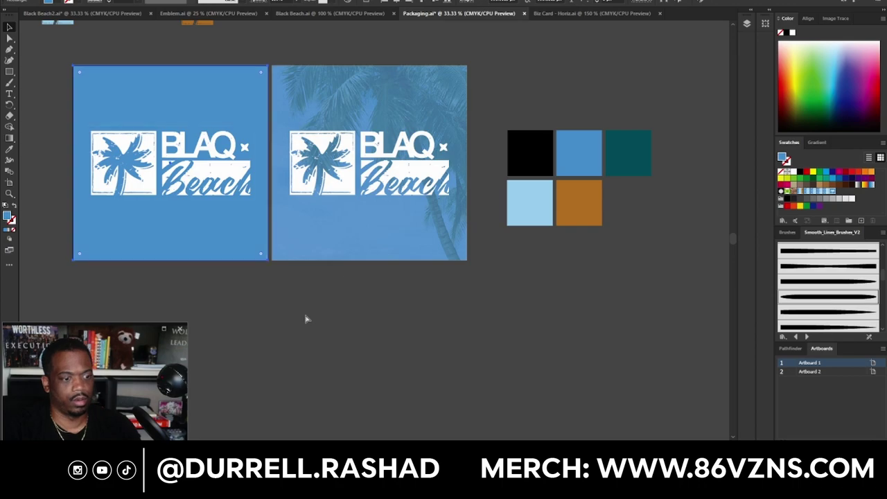
click(304, 318)
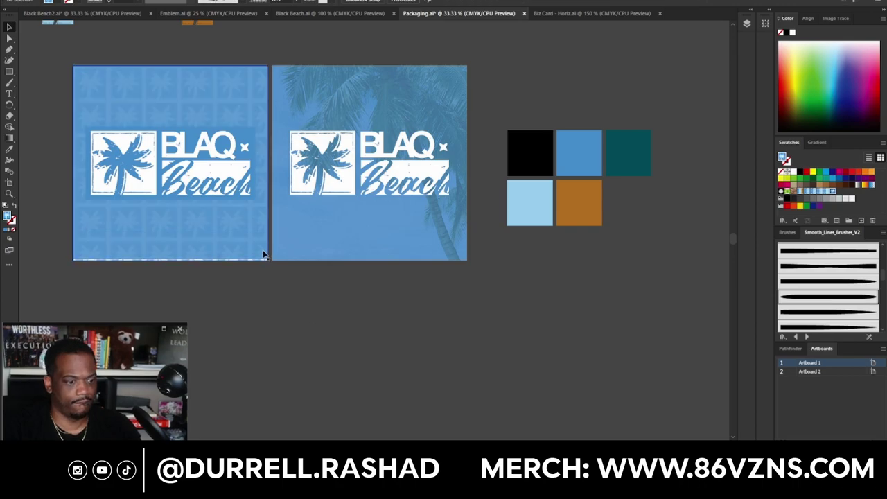
Lower the opacity of the blue overlay on the first artboard to bring out more of the palm pattern.
click(263, 253)
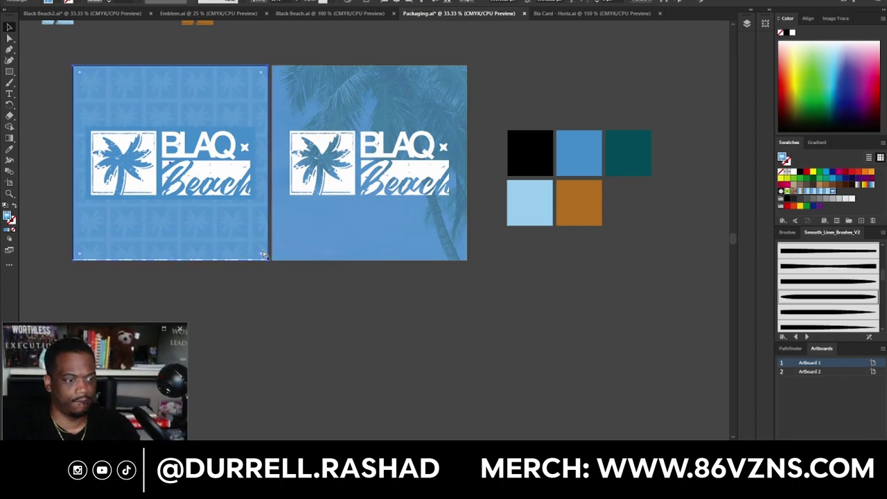
drag(225, 252, 398, 354)
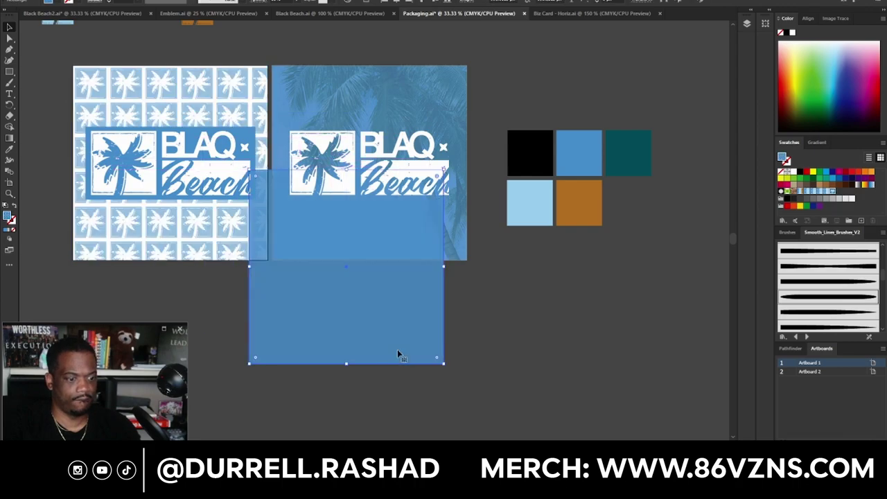
key(ctrl+z)
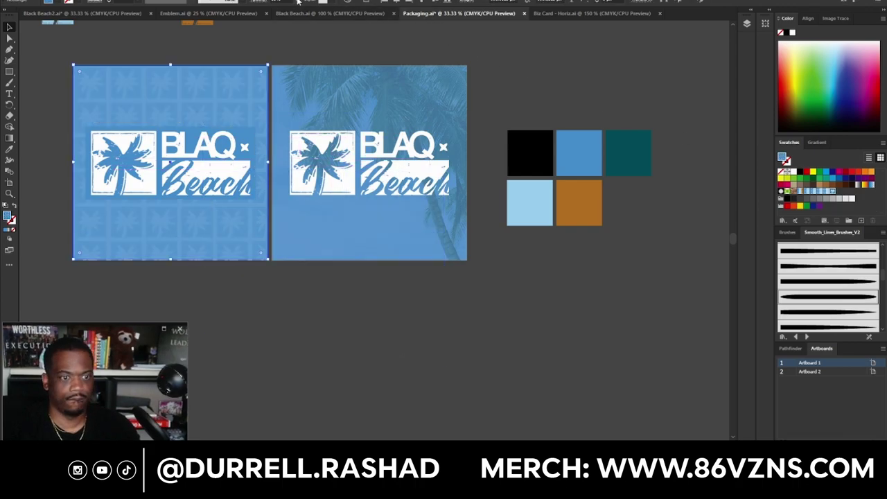
click(298, 2)
mouse_move(288, 12)
mouse_down()
mouse_move(280, 12)
mouse_move(289, 15)
mouse_up()
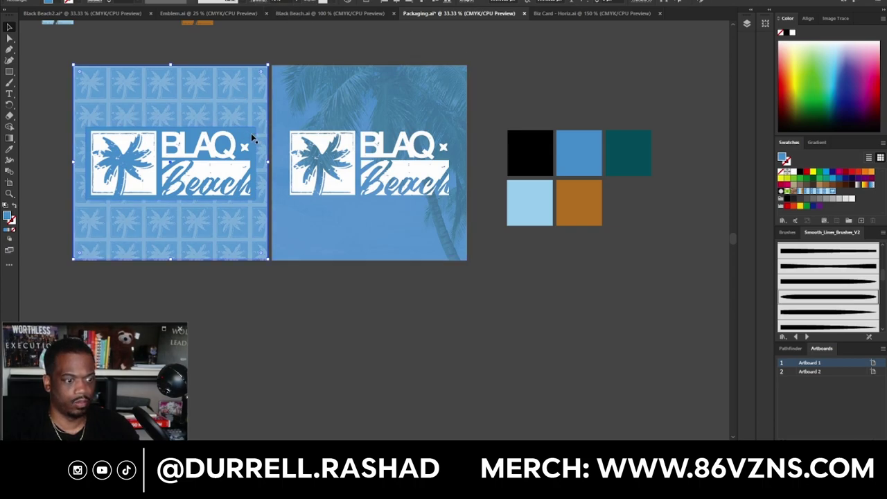
Try a white rectangle with a black logo on the first artboard, and undo both colour changes.
click(252, 137)
click(793, 172)
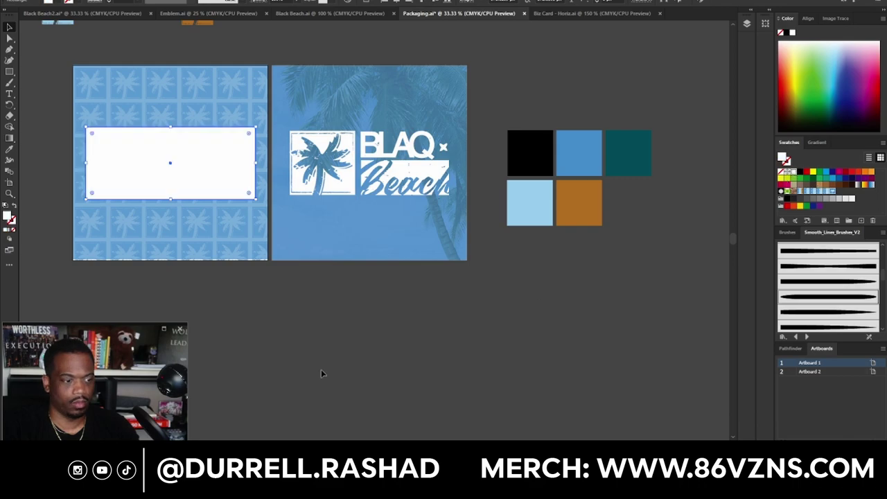
click(321, 372)
click(135, 171)
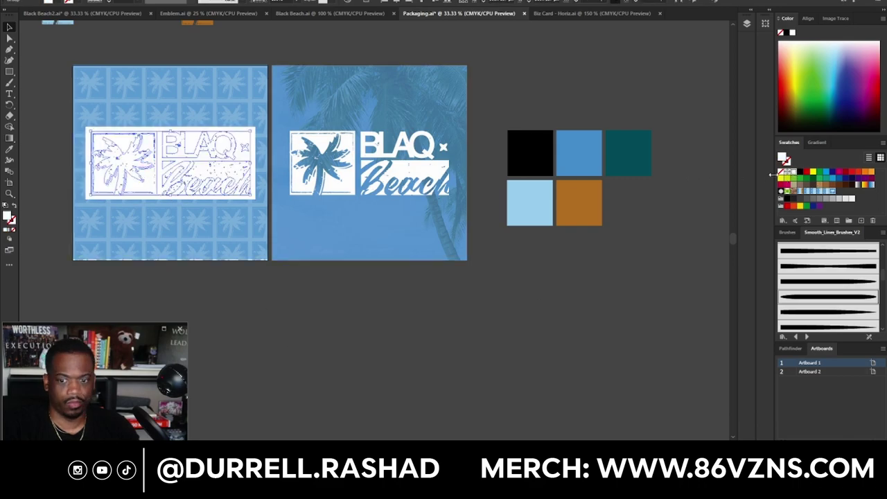
click(799, 172)
click(448, 359)
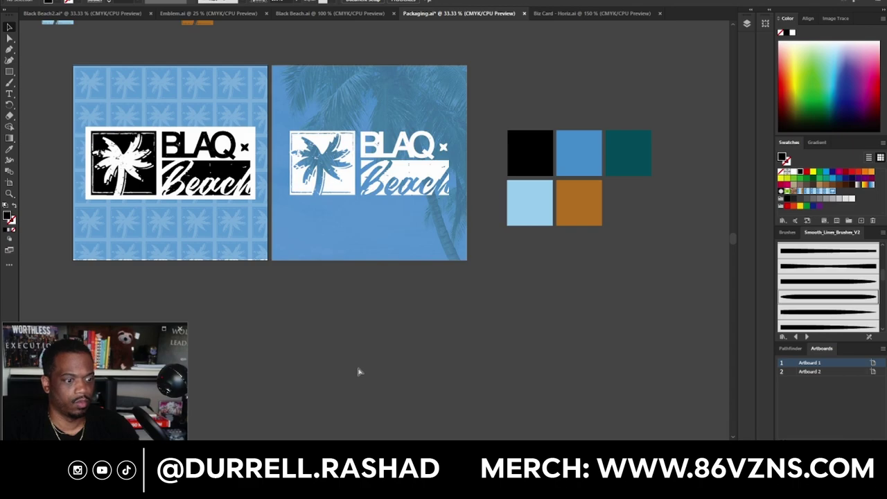
key(ctrl+z)
key(ctrl+z)
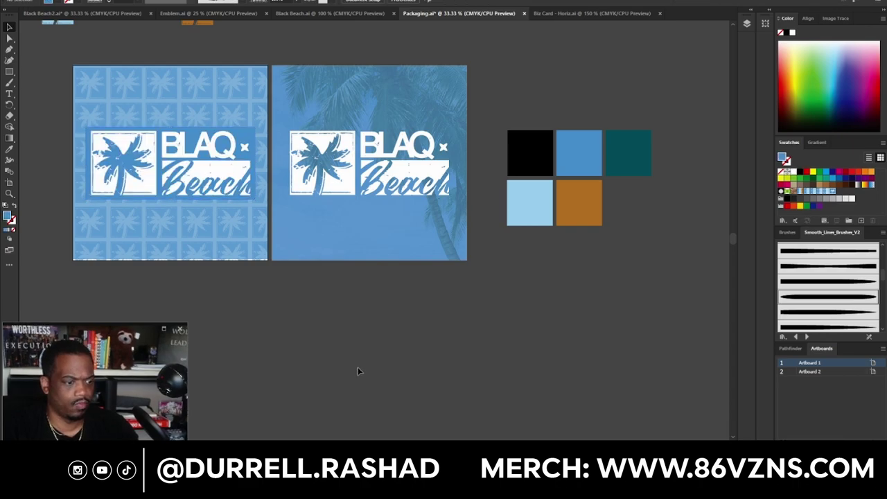
Try a semi-transparent black overlay over the first artboard's palm pattern, and undo it.
click(238, 100)
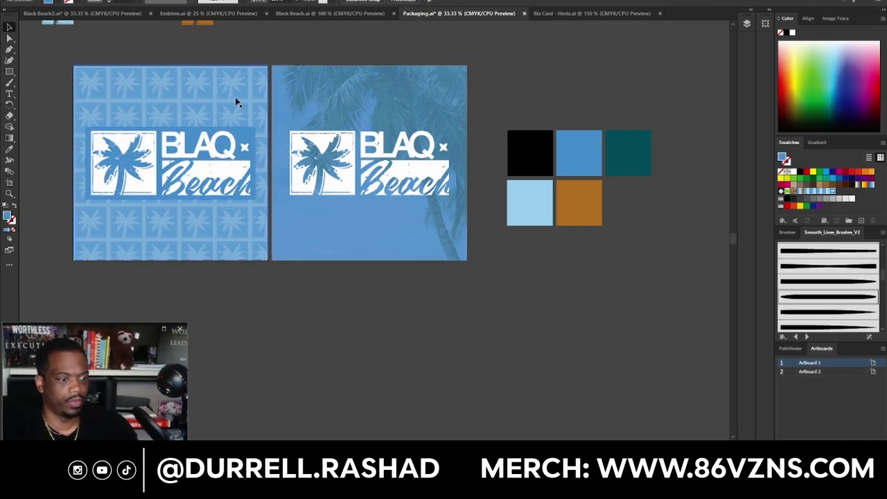
click(530, 153)
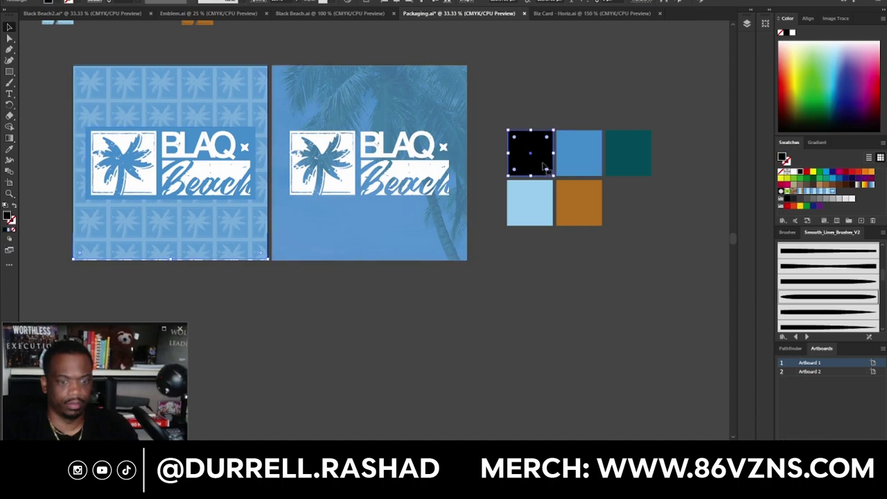
click(224, 81)
click(9, 148)
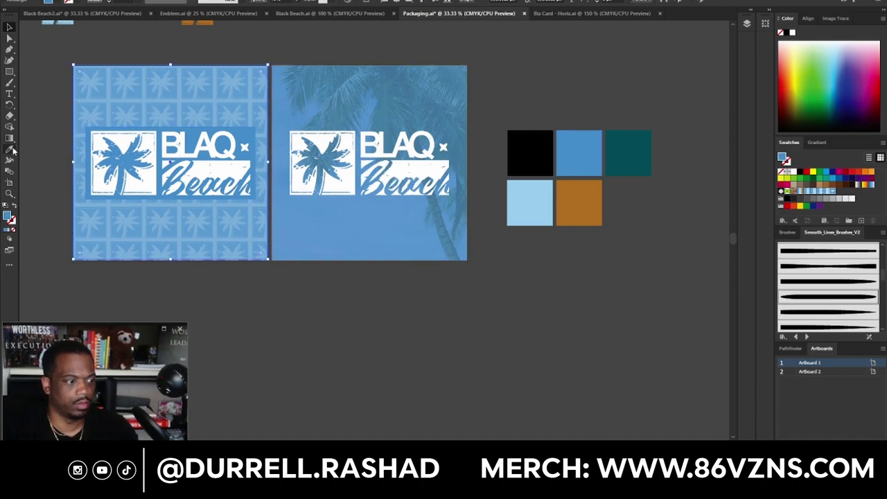
click(530, 152)
click(9, 27)
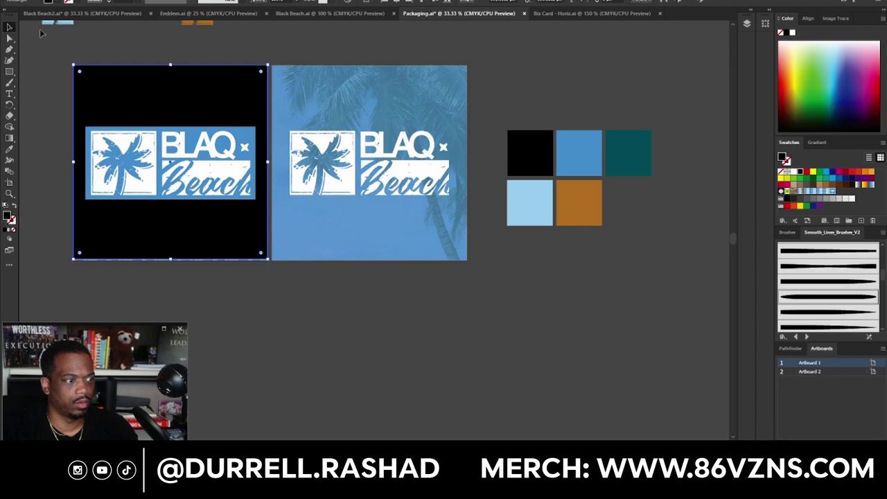
text(40)
key(Return)
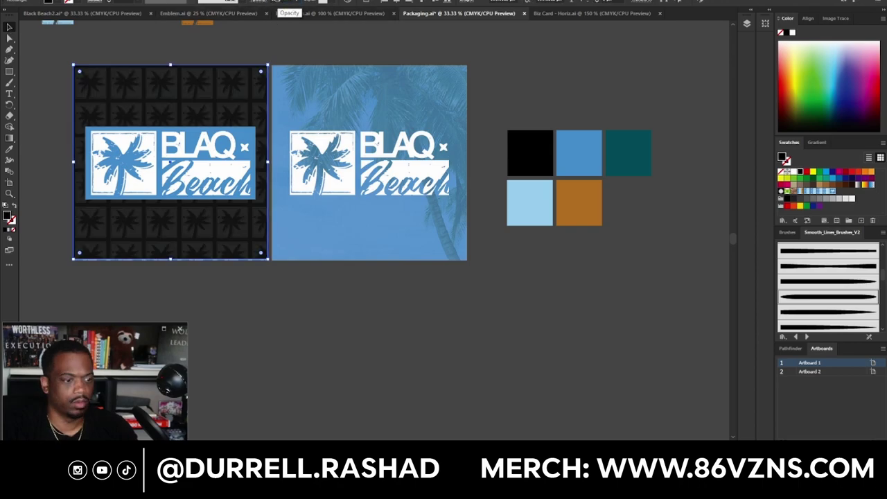
key(ctrl+z)
key(ctrl+z)
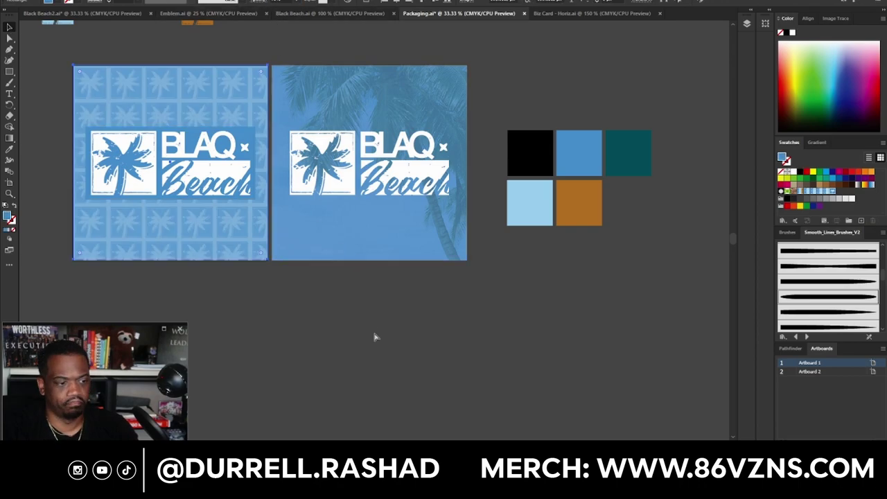
click(374, 333)
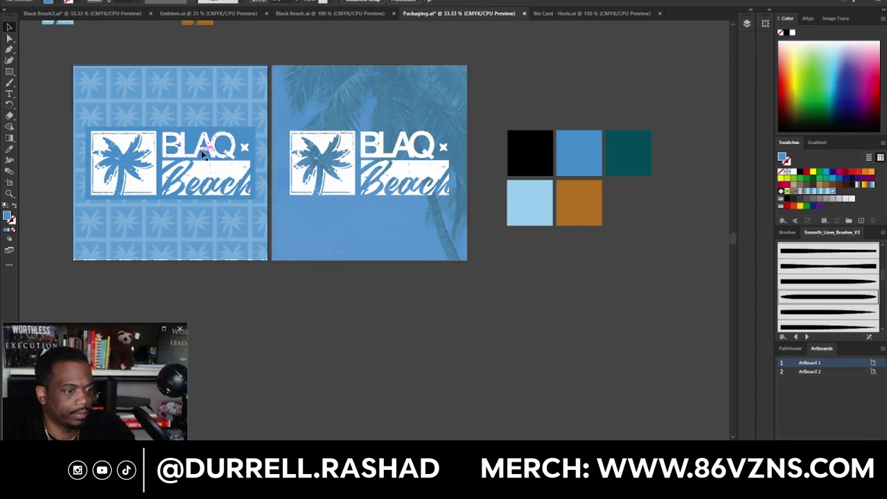
Try a black fill on the rectangle behind the first artboard's logo.
click(247, 142)
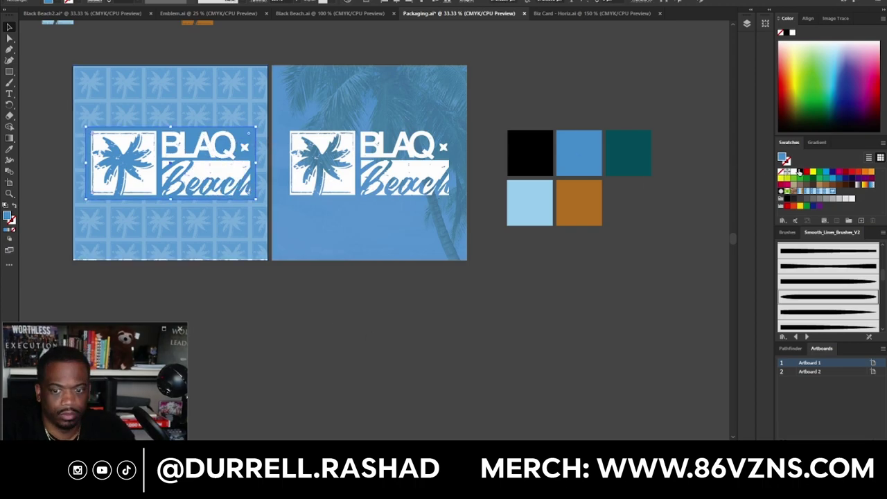
click(799, 171)
right_click(215, 154)
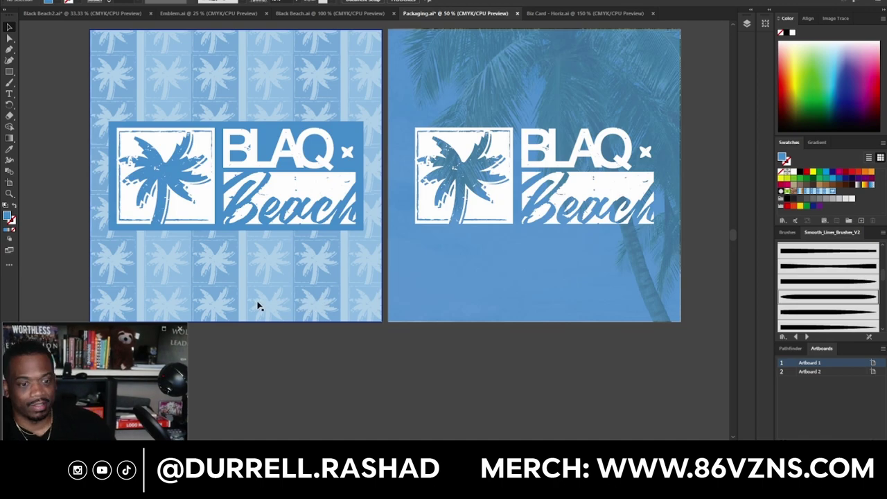
Move the blue overlay aside and fill the first artboard's pattern square with the blue palm-emblem grid swatch.
drag(299, 297, 343, 296)
click(95, 291)
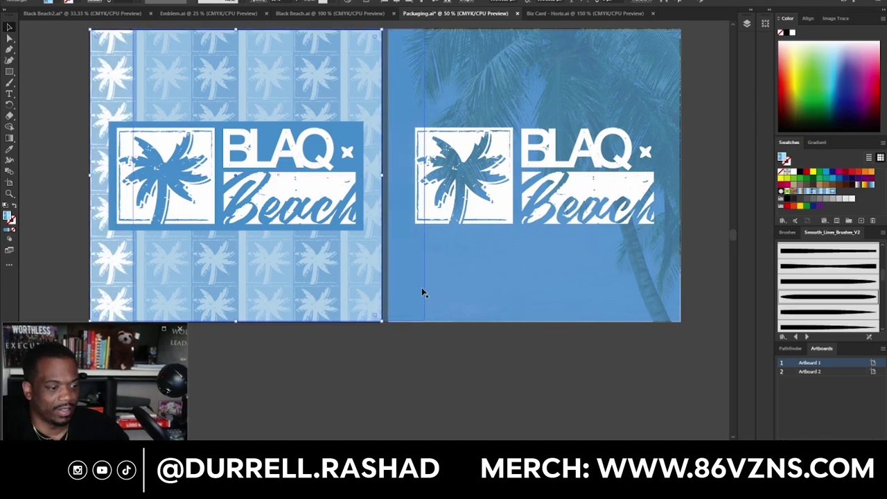
click(813, 191)
click(329, 387)
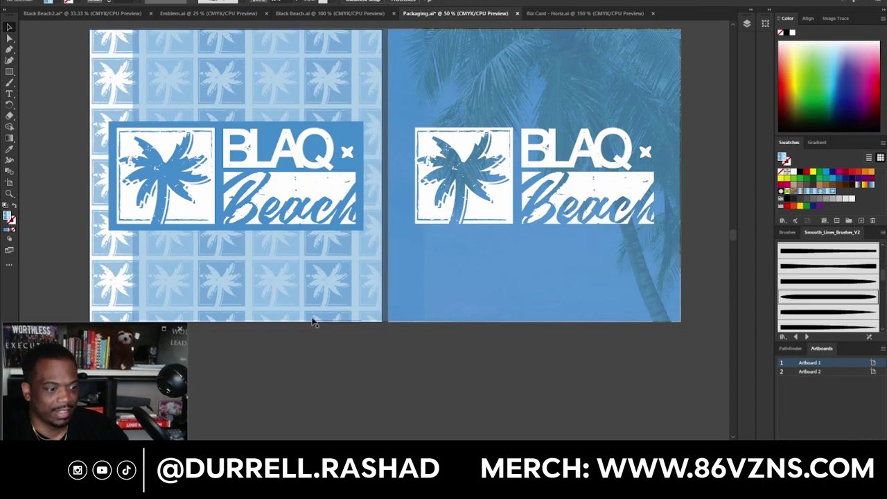
Align the blue overlay back to the centre of the first artboard, horizontally and vertically.
click(331, 269)
click(395, 2)
click(435, 2)
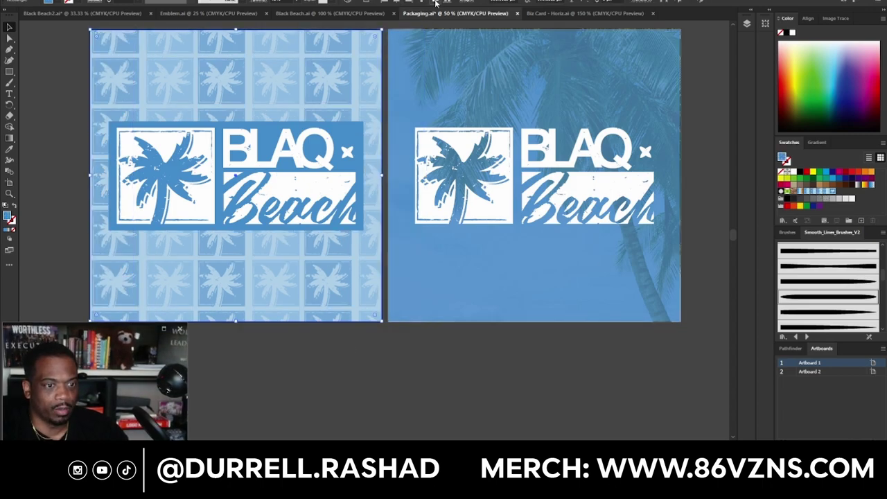
key(ctrl+minus)
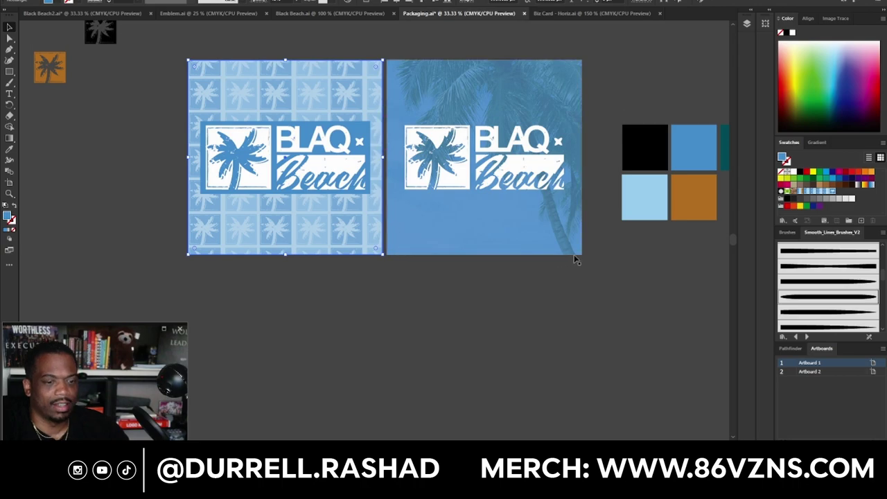
scroll(603, 254, up, 1)
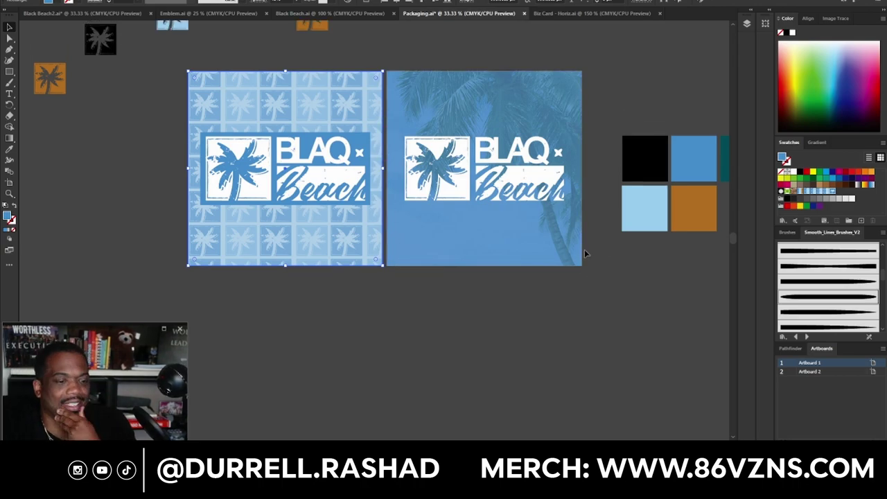